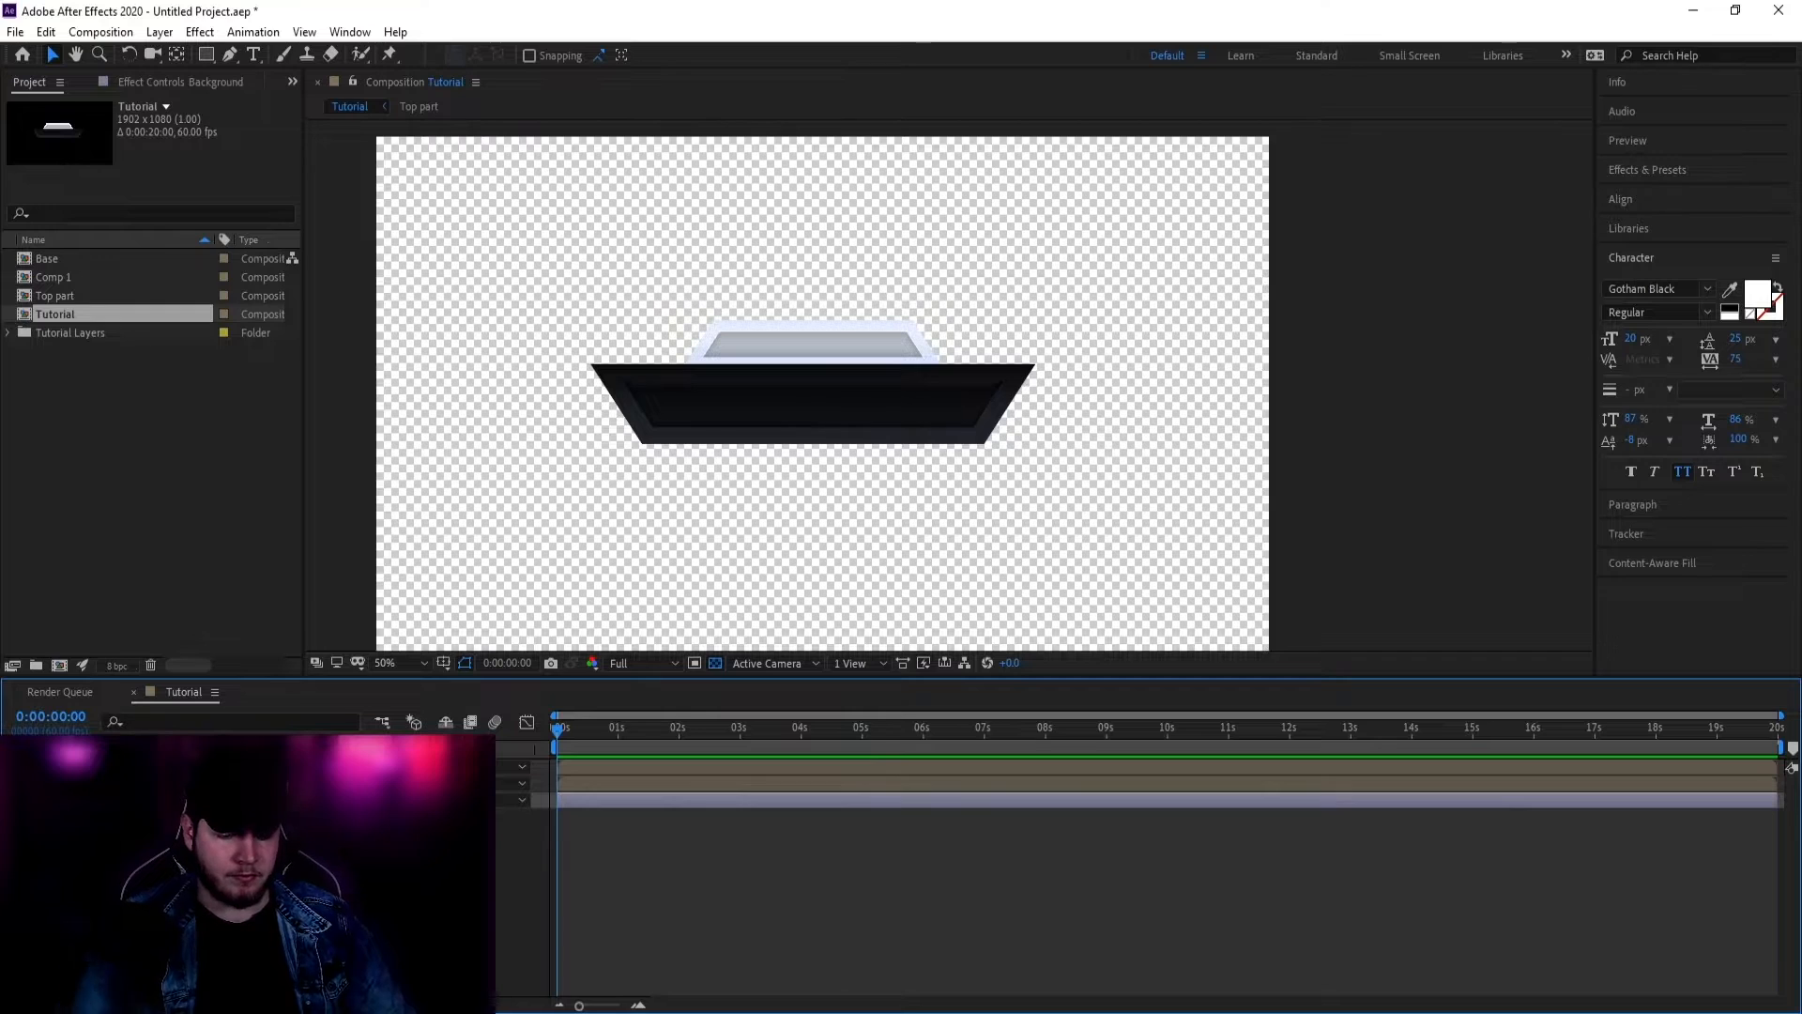
Step: Remove the Background layer and cover the black trapezoid panel with a red rectangle shape layer
{"action": "key", "text": "Delete"}
{"action": "left_click_drag", "start_coordinate": [444, 624], "coordinate": [524, 609]}
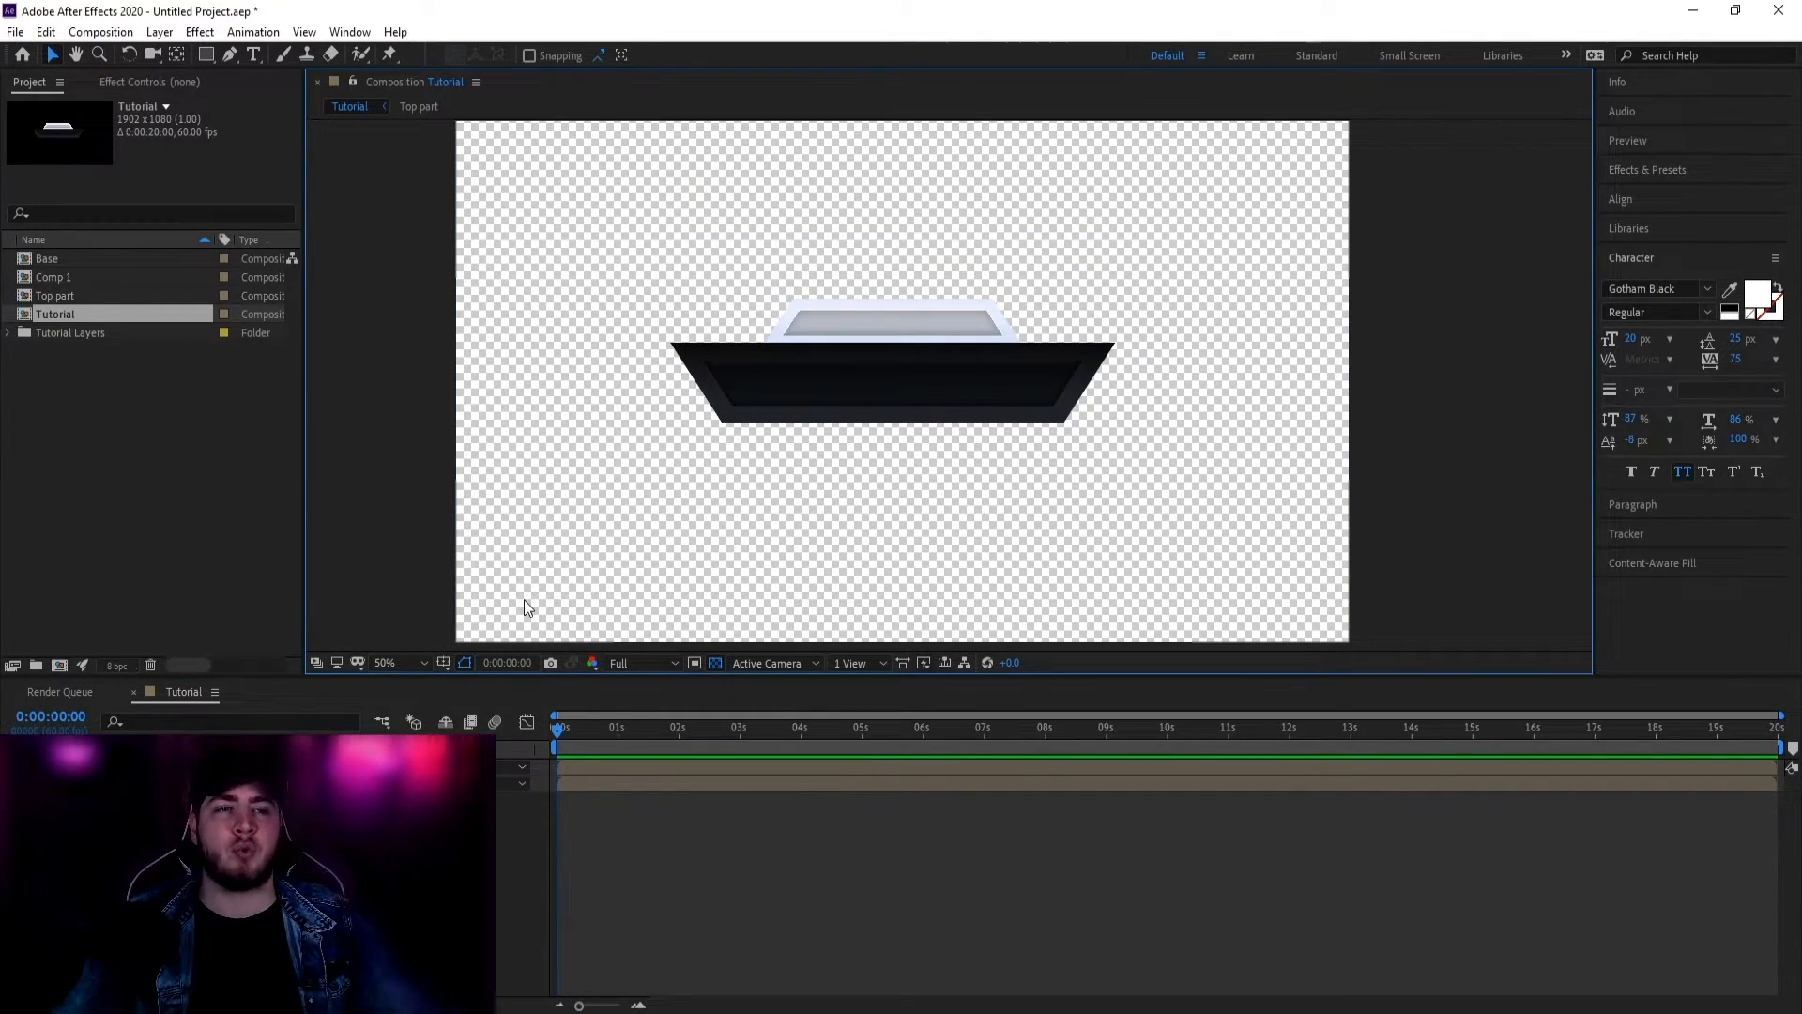
{"action": "left_click", "coordinate": [207, 54]}
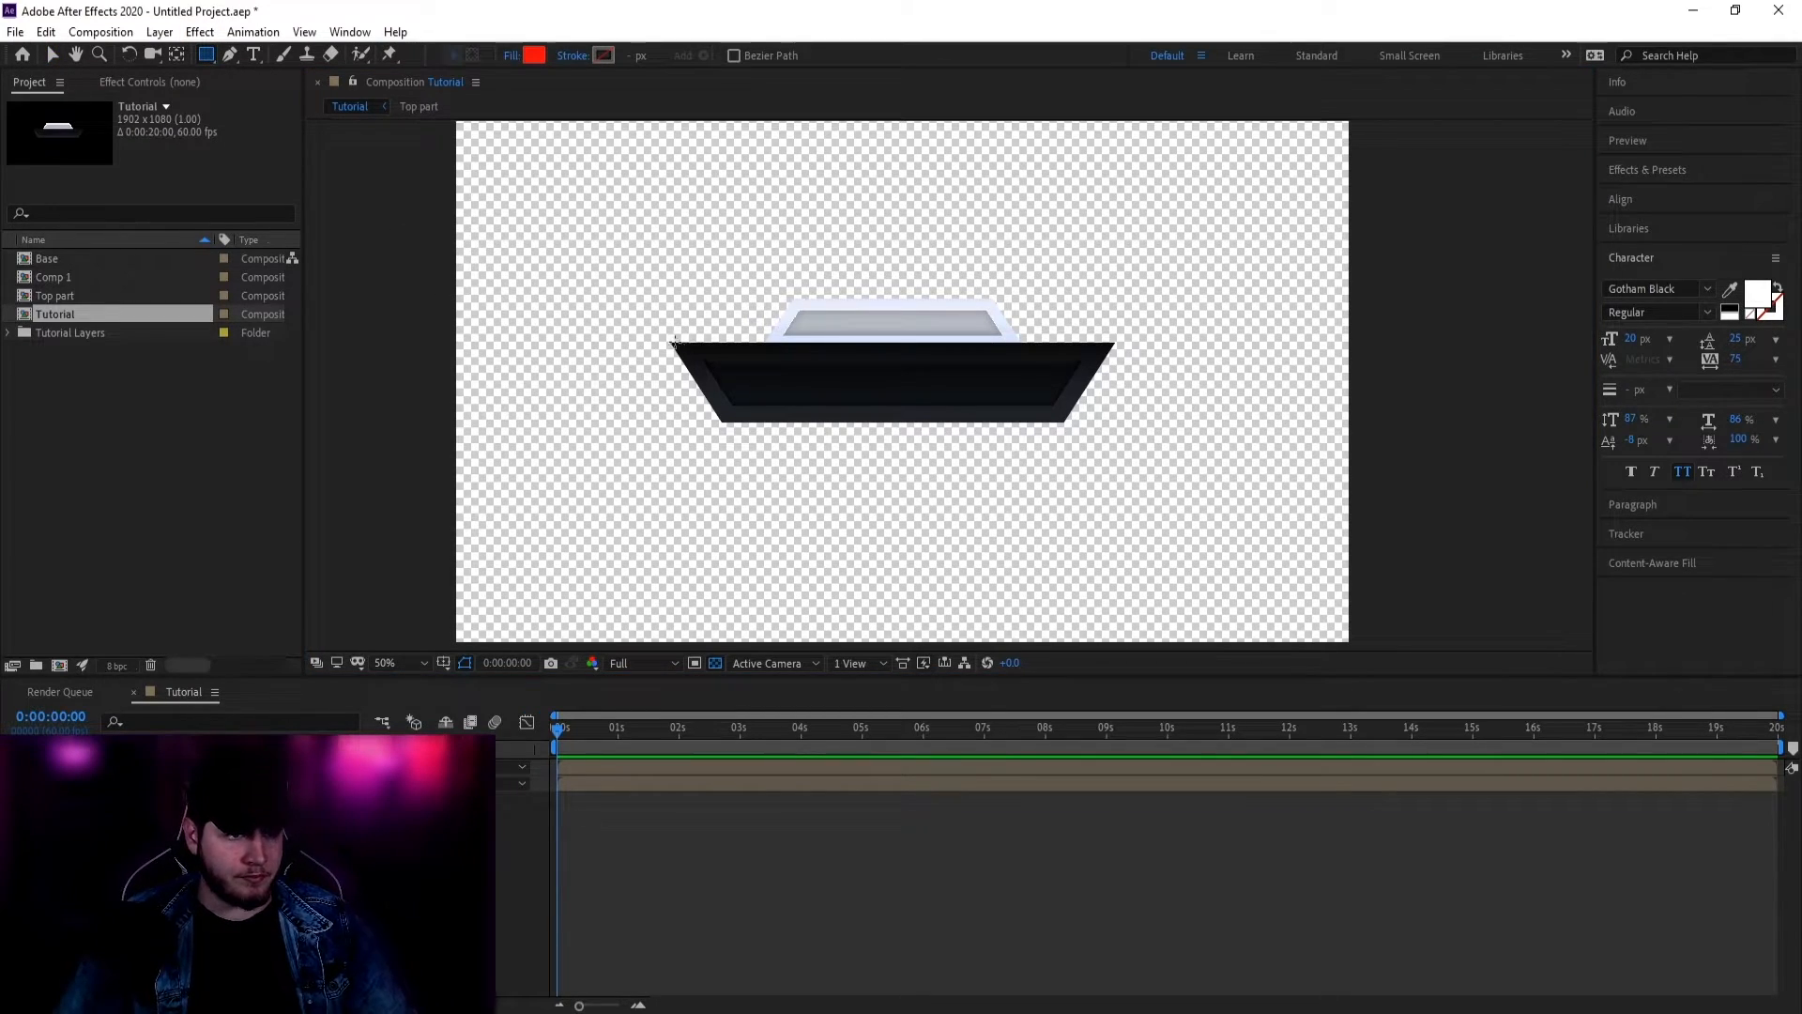
{"action": "mouse_move", "coordinate": [664, 341]}
{"action": "left_mouse_down"}
{"action": "mouse_move", "coordinate": [944, 409]}
{"action": "mouse_move", "coordinate": [1123, 427]}
{"action": "left_mouse_up"}
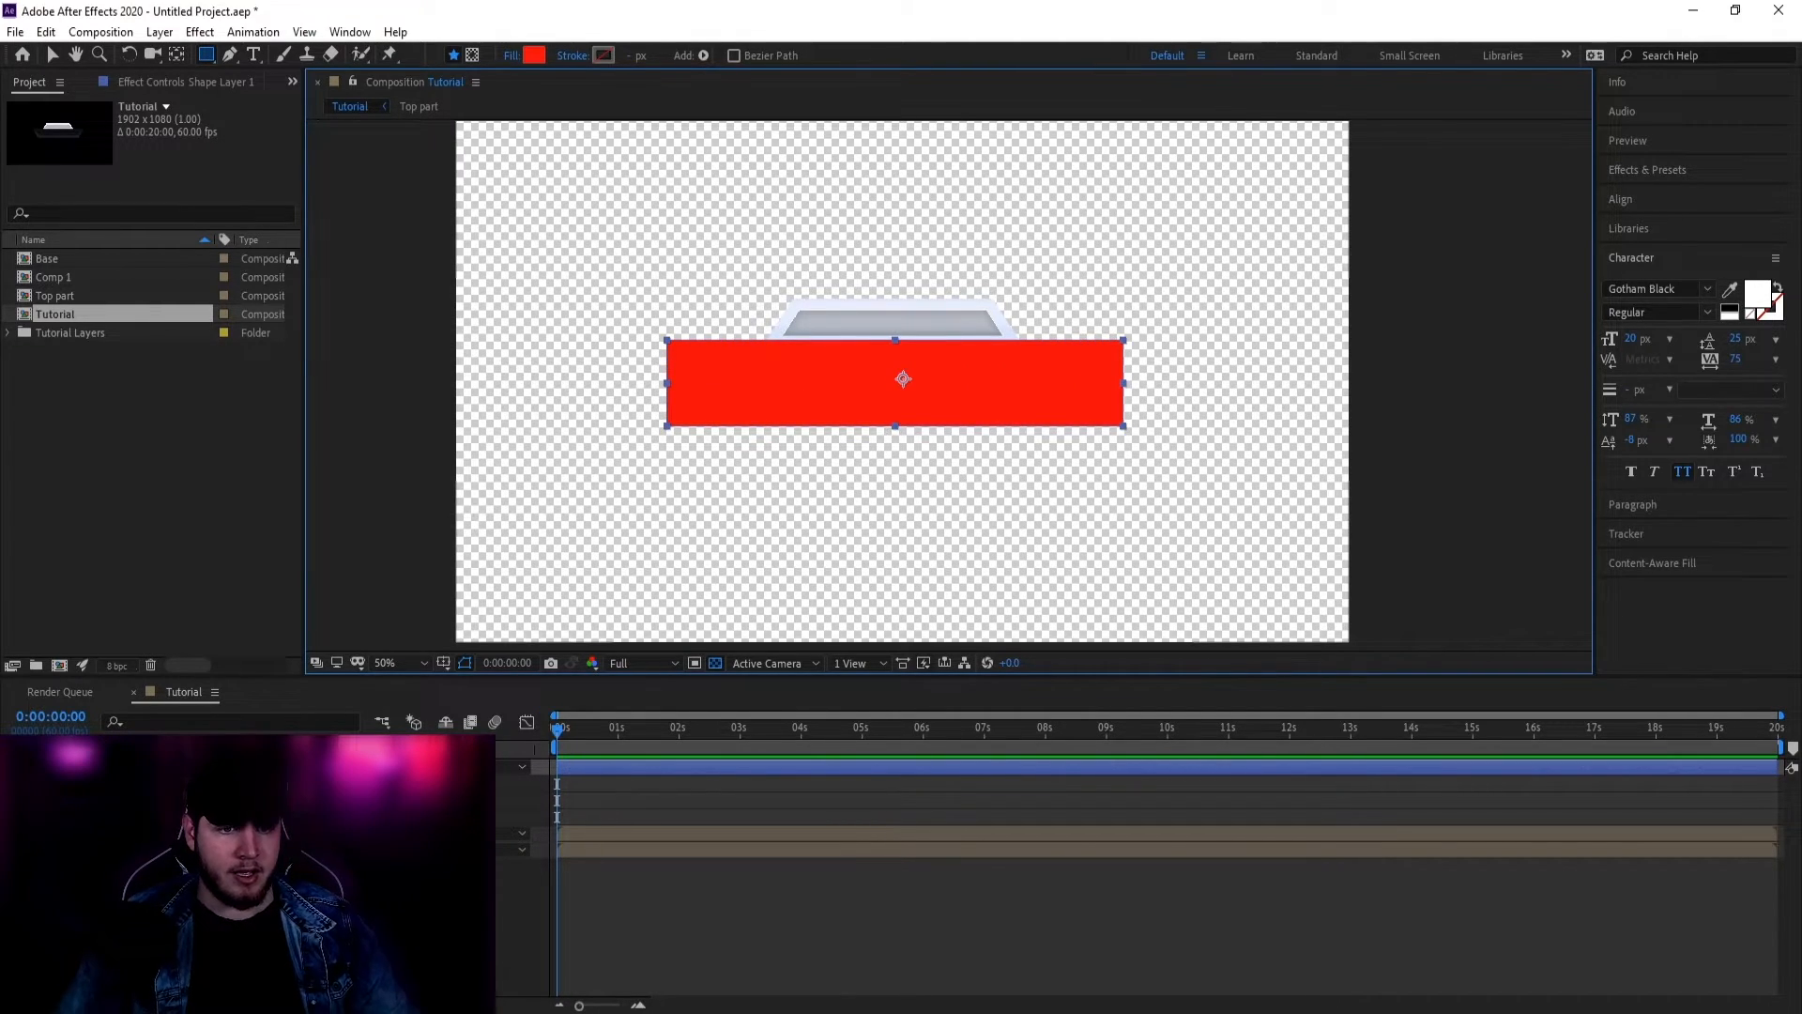
{"action": "key", "text": "v"}
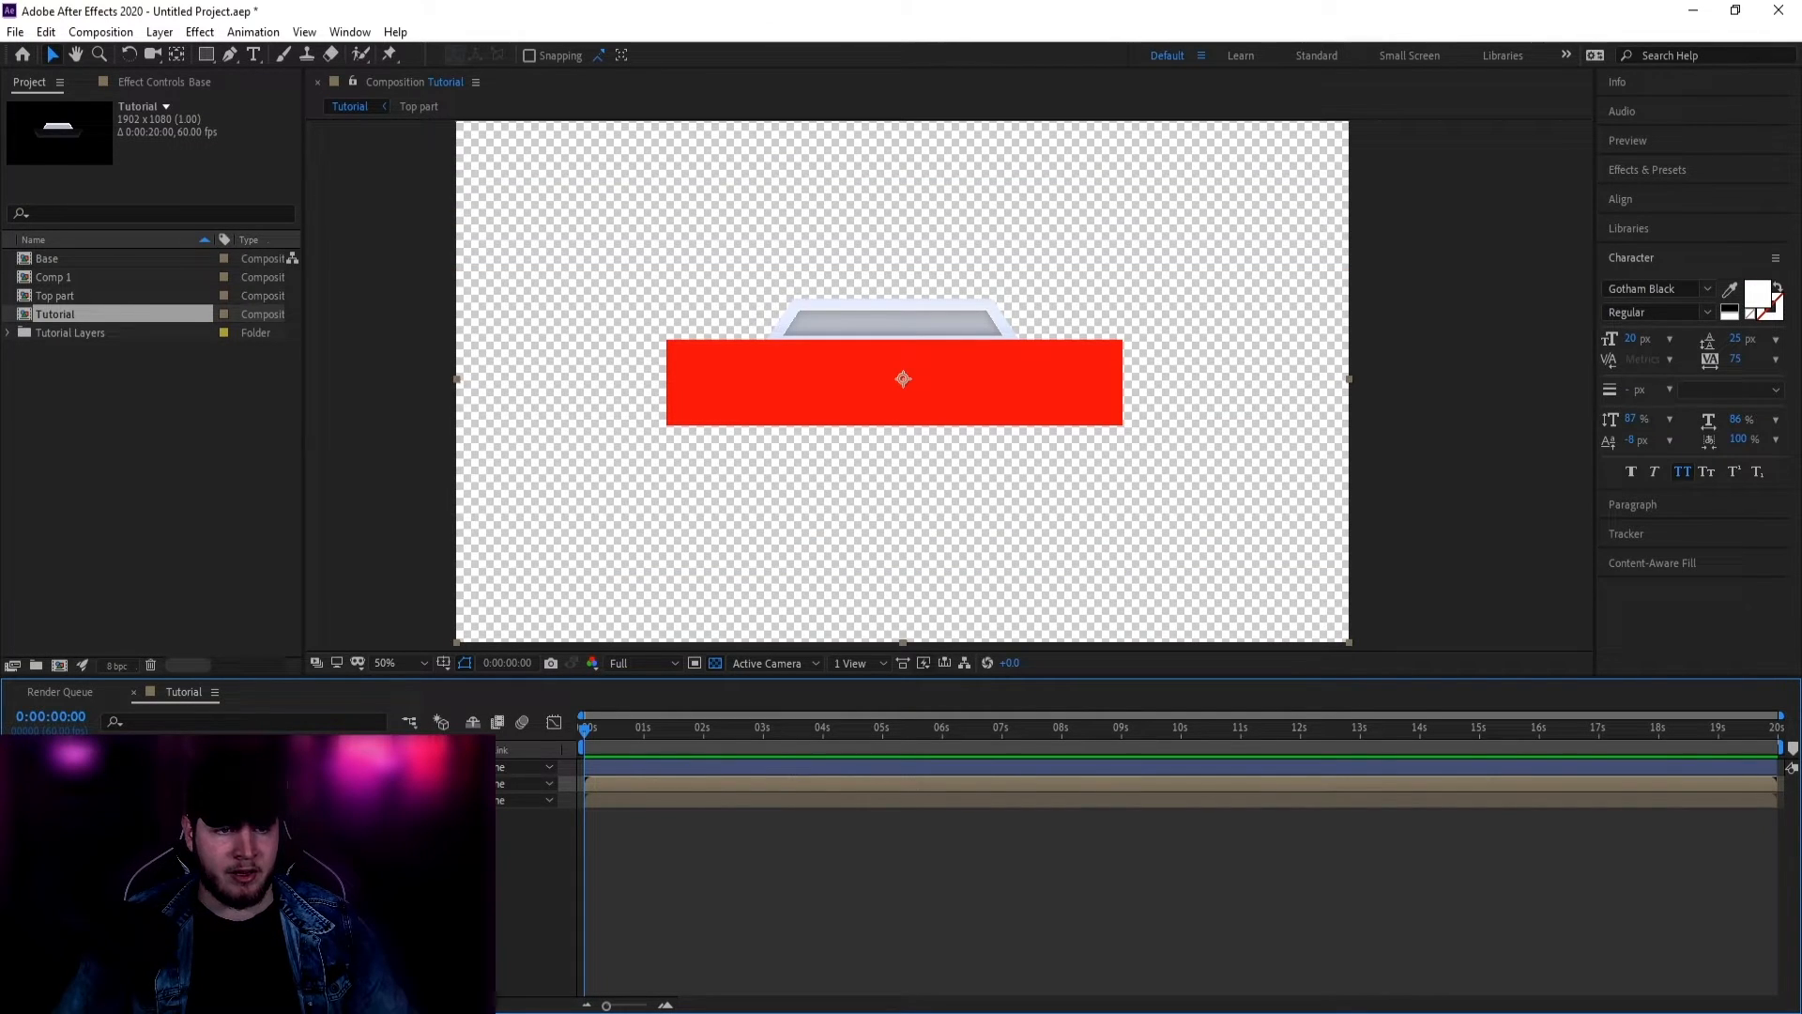
Step: Set the panel layer's TrkMat to Alpha Matte 'Shape Layer 1' and deselect the rectangle
{"action": "left_click", "coordinate": [526, 800]}
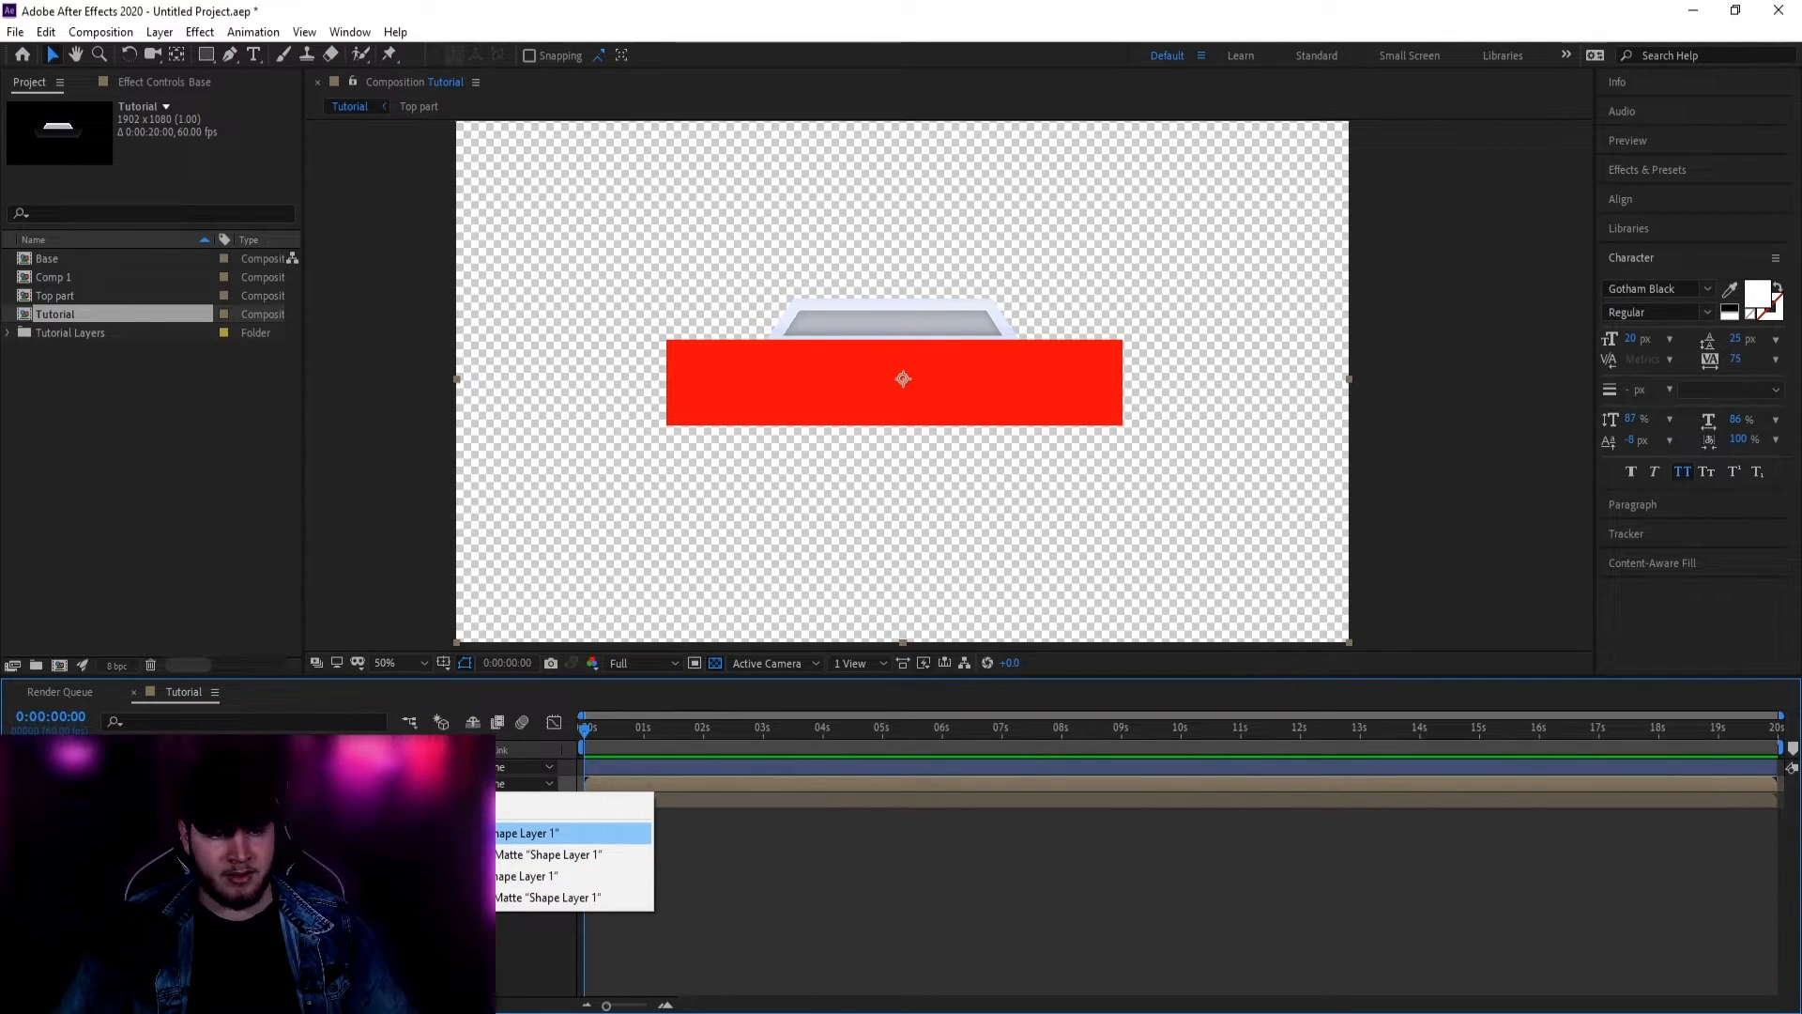
{"action": "left_click", "coordinate": [516, 835]}
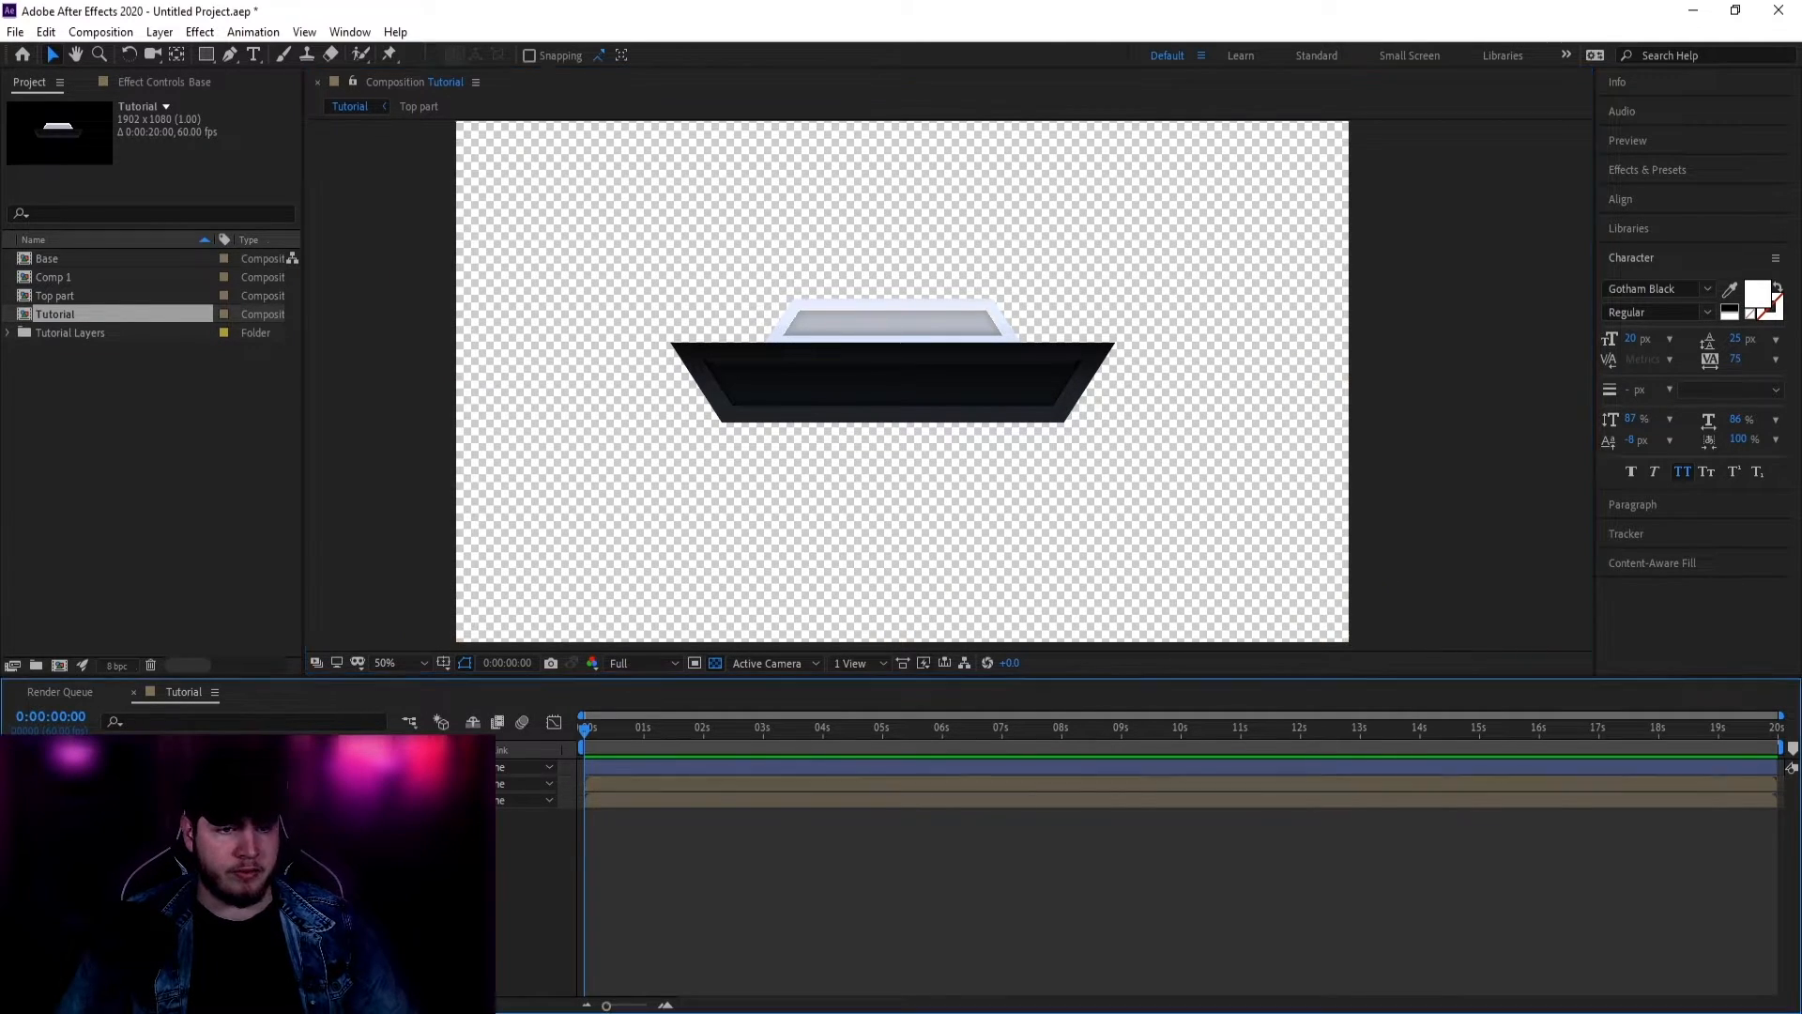
{"action": "left_click", "coordinate": [348, 699]}
{"action": "left_click", "coordinate": [509, 554]}
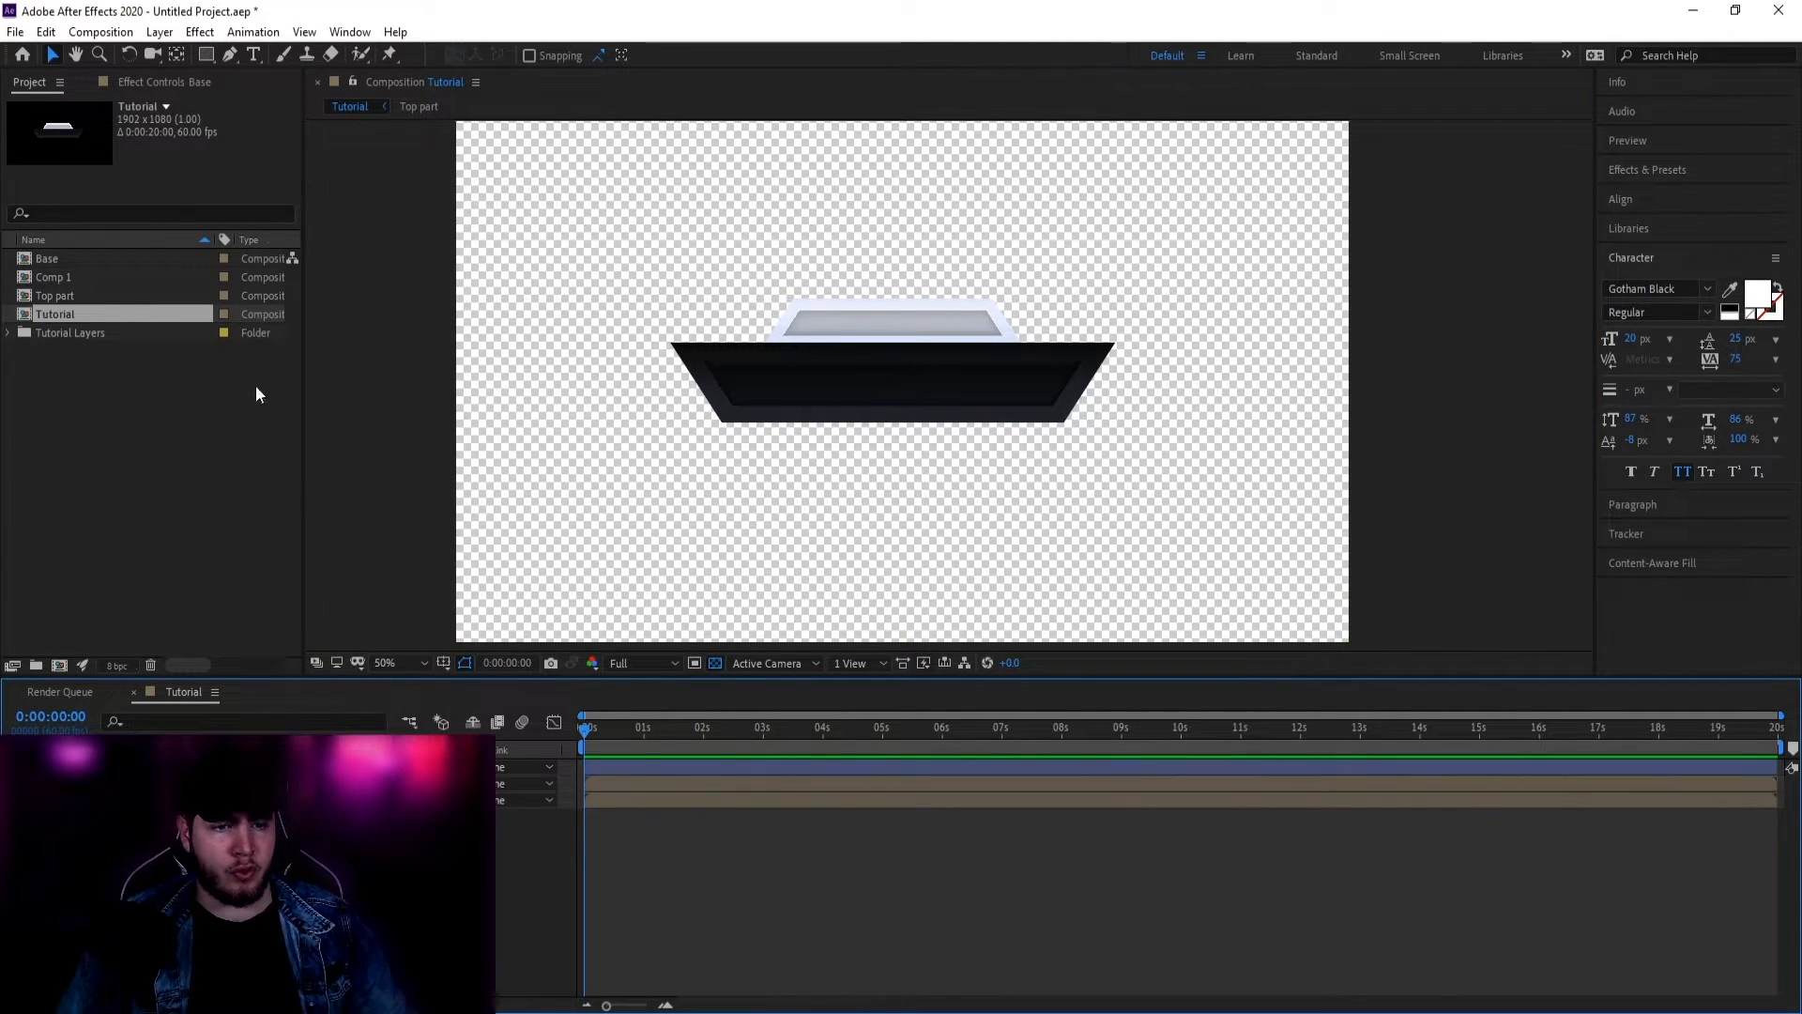
Step: At 100% zoom, draw a second red rectangle over the light top piece
{"action": "left_click", "coordinate": [206, 55]}
{"action": "key", "text": "z"}
{"action": "left_click", "coordinate": [946, 323]}
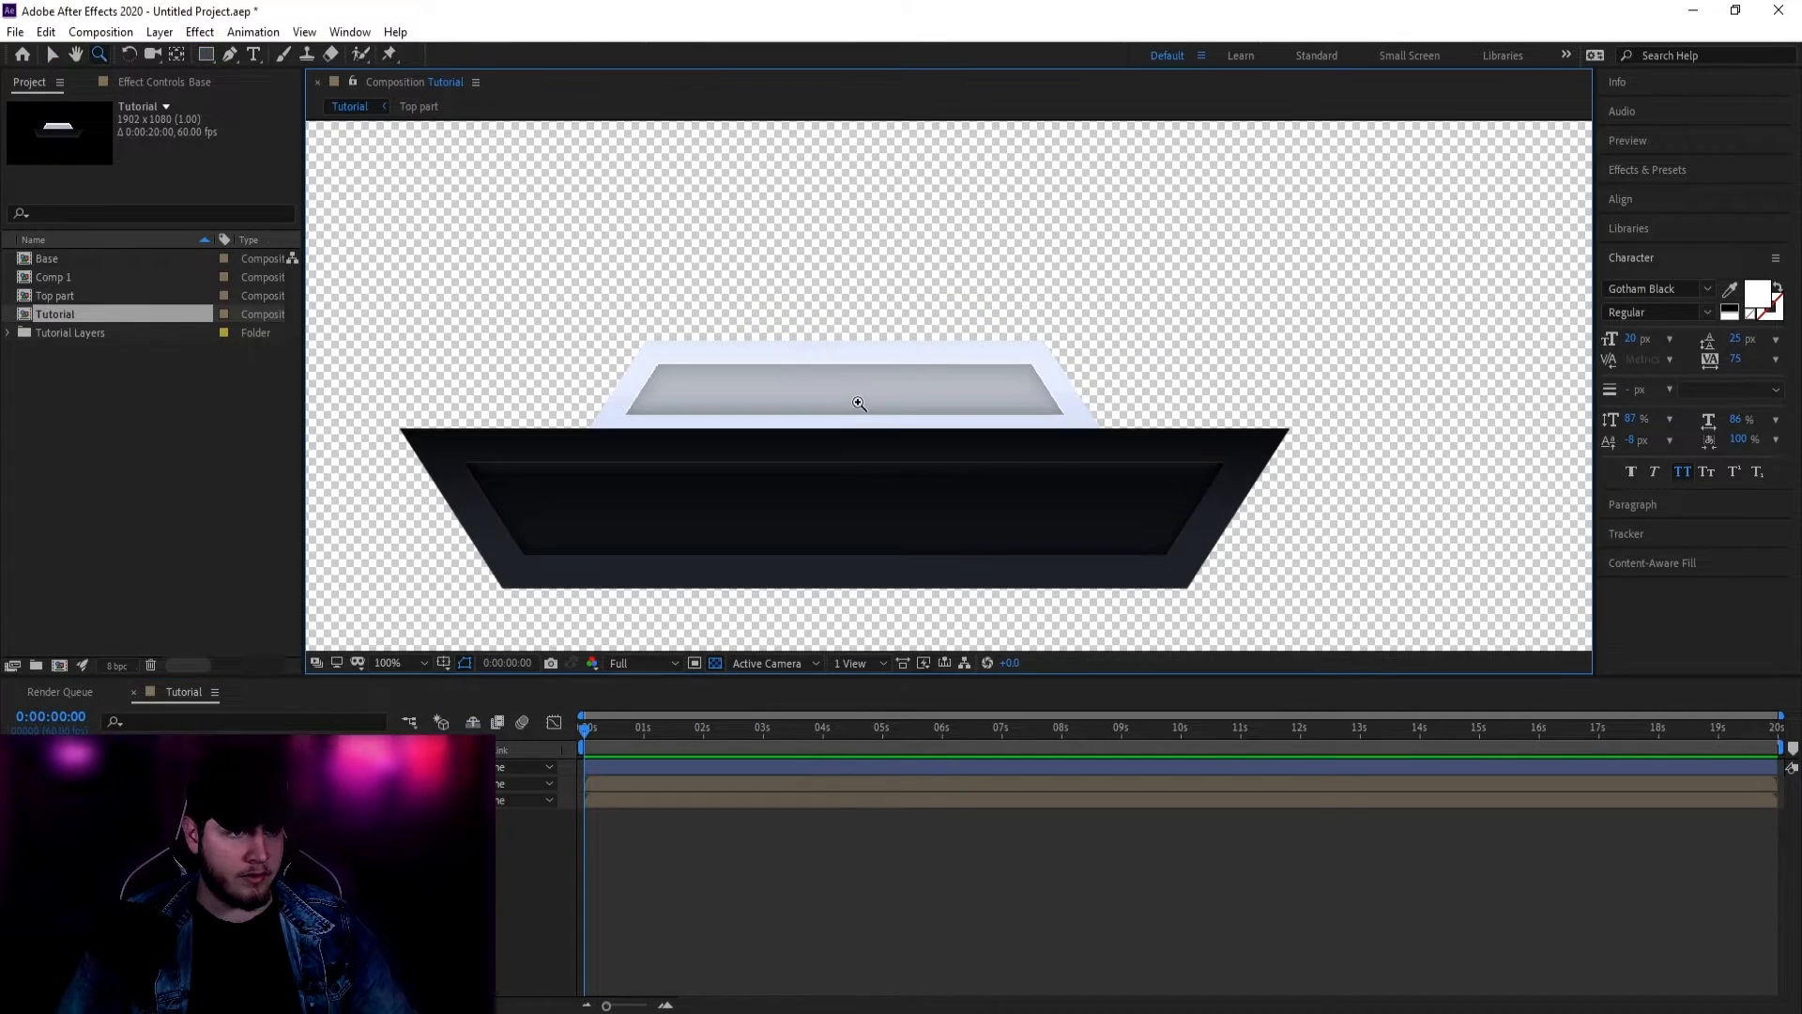
{"action": "left_click", "coordinate": [206, 55]}
{"action": "left_click_drag", "start_coordinate": [585, 322], "coordinate": [1145, 434]}
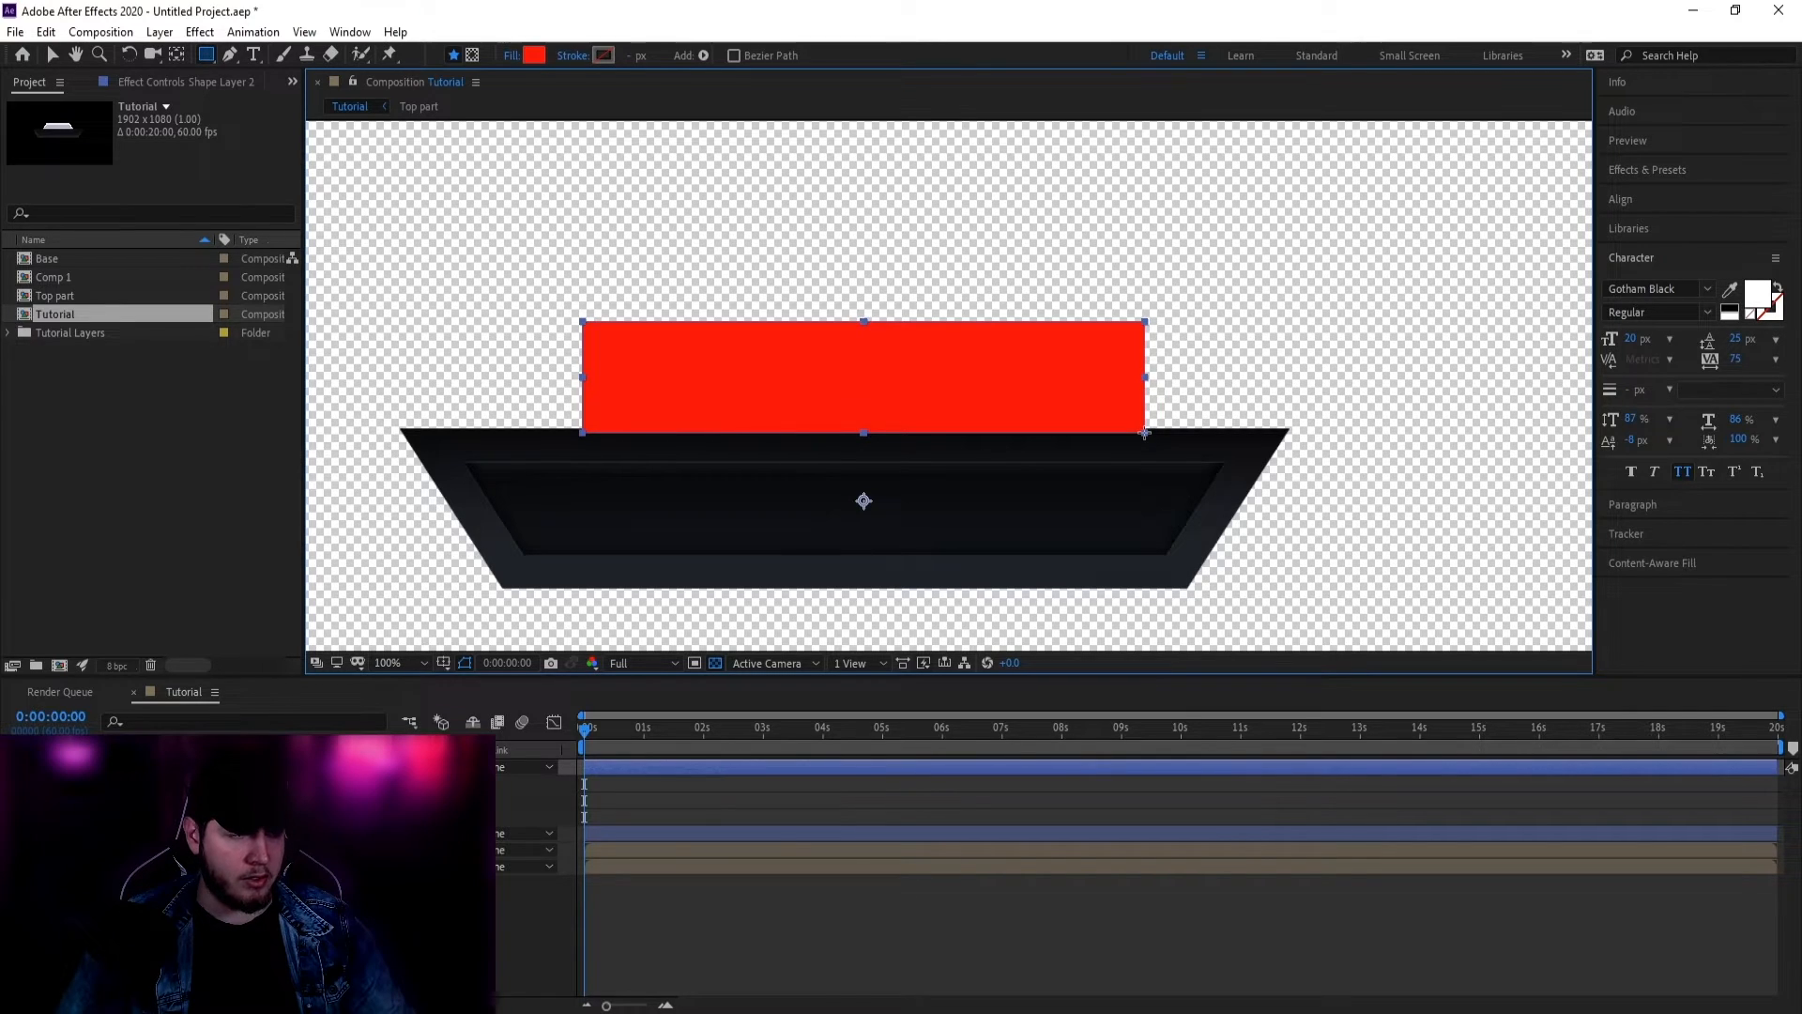
{"action": "key", "text": "v"}
{"action": "left_click", "coordinate": [640, 648]}
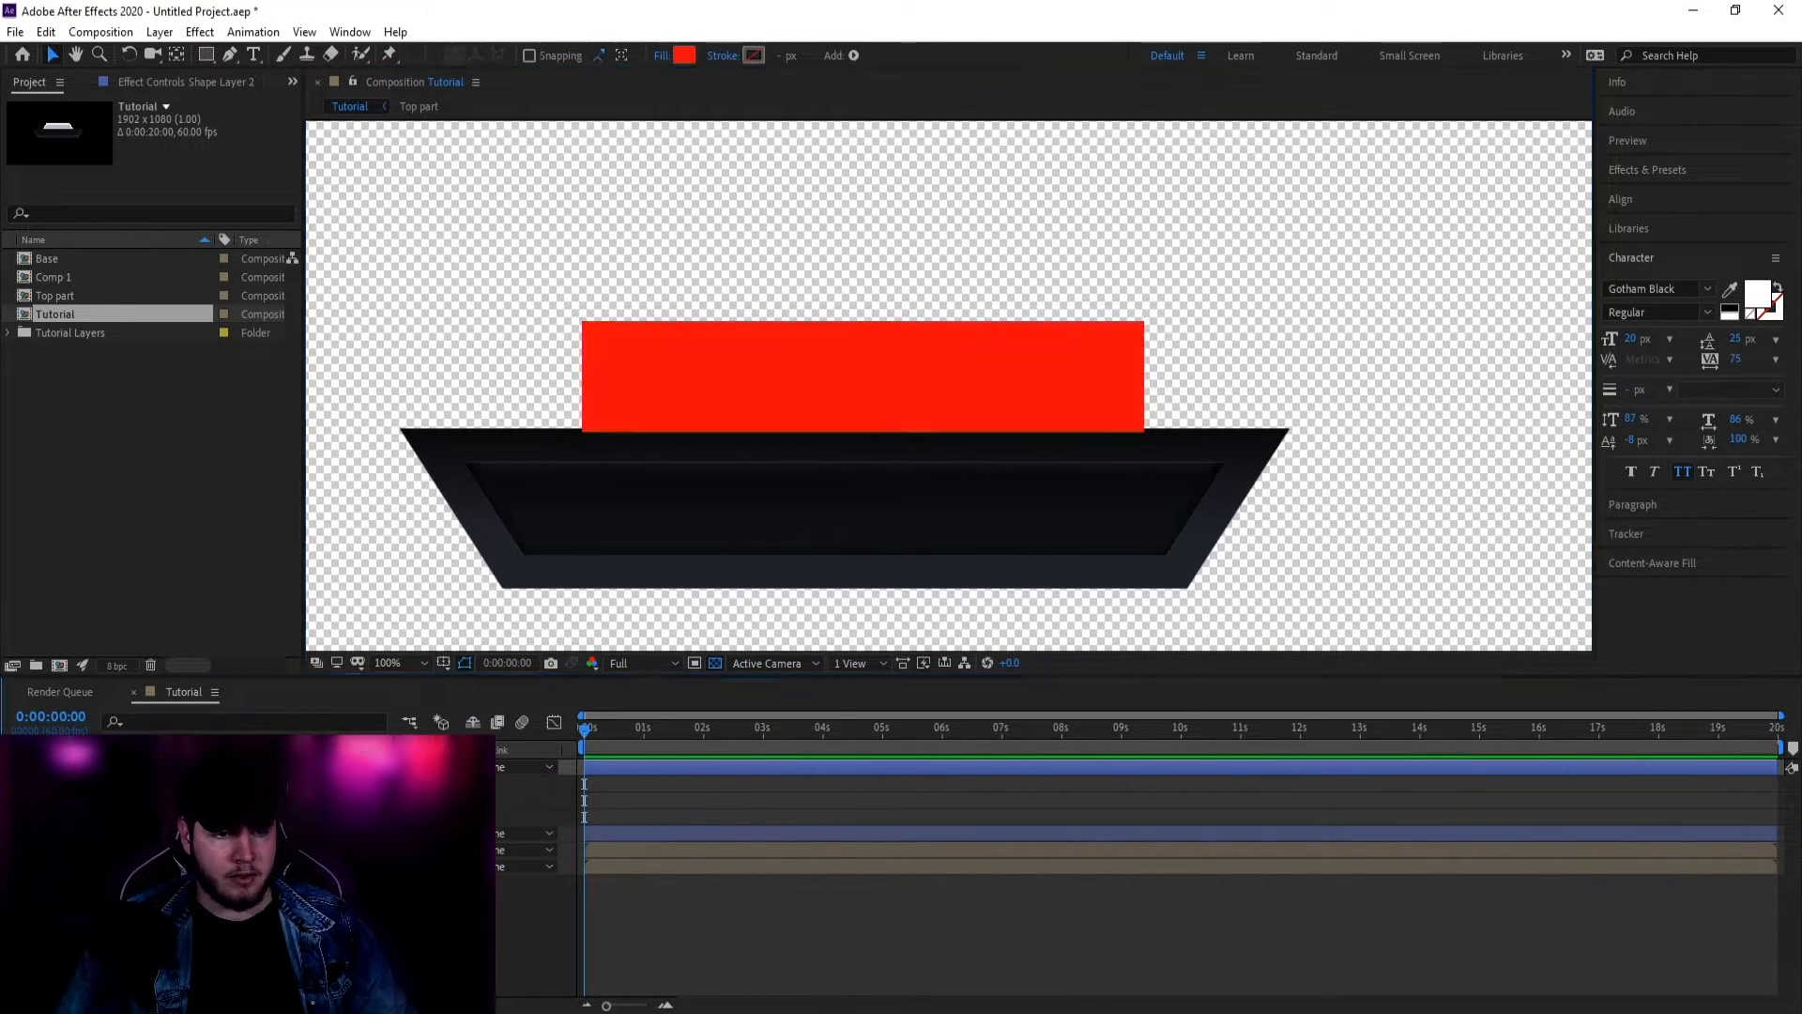
Step: Place Shape Layer 2 above Top part and set Top part's TrkMat to Alpha Matte 'Shape Layer 2'
{"action": "left_click", "coordinate": [281, 767]}
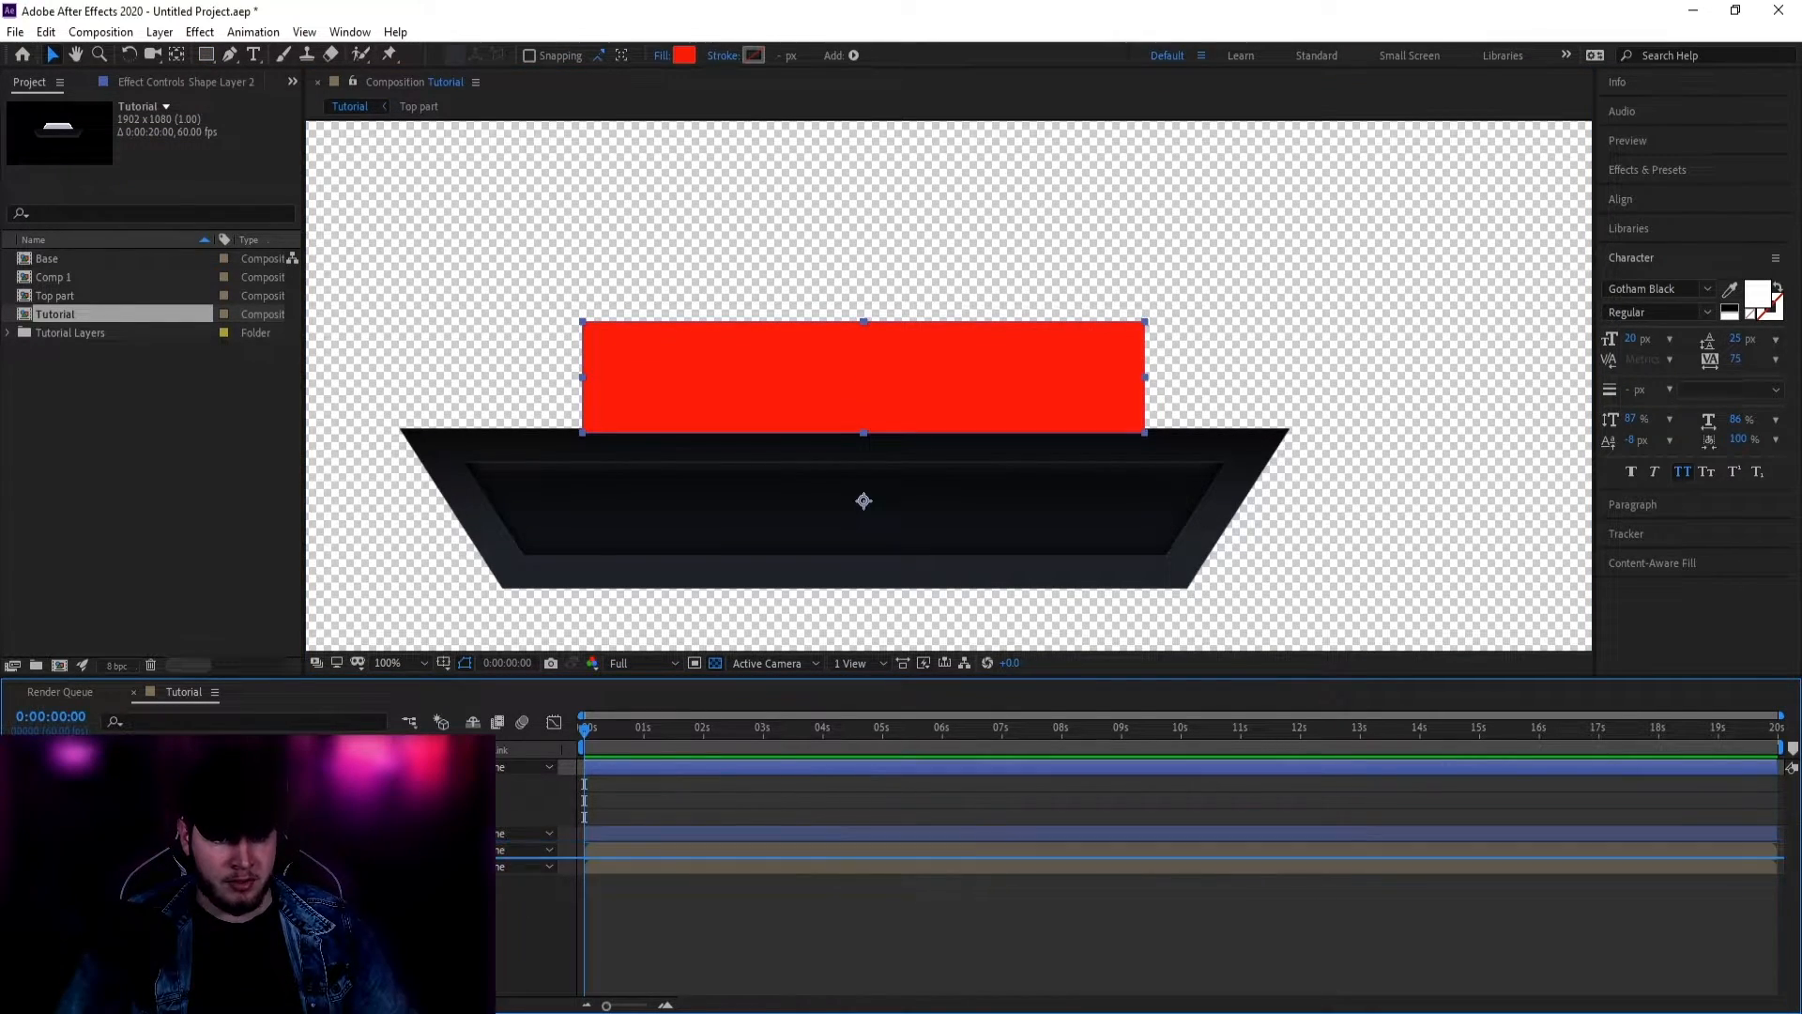
{"action": "left_click_drag", "start_coordinate": [281, 855], "coordinate": [282, 857]}
{"action": "left_click", "coordinate": [549, 866]}
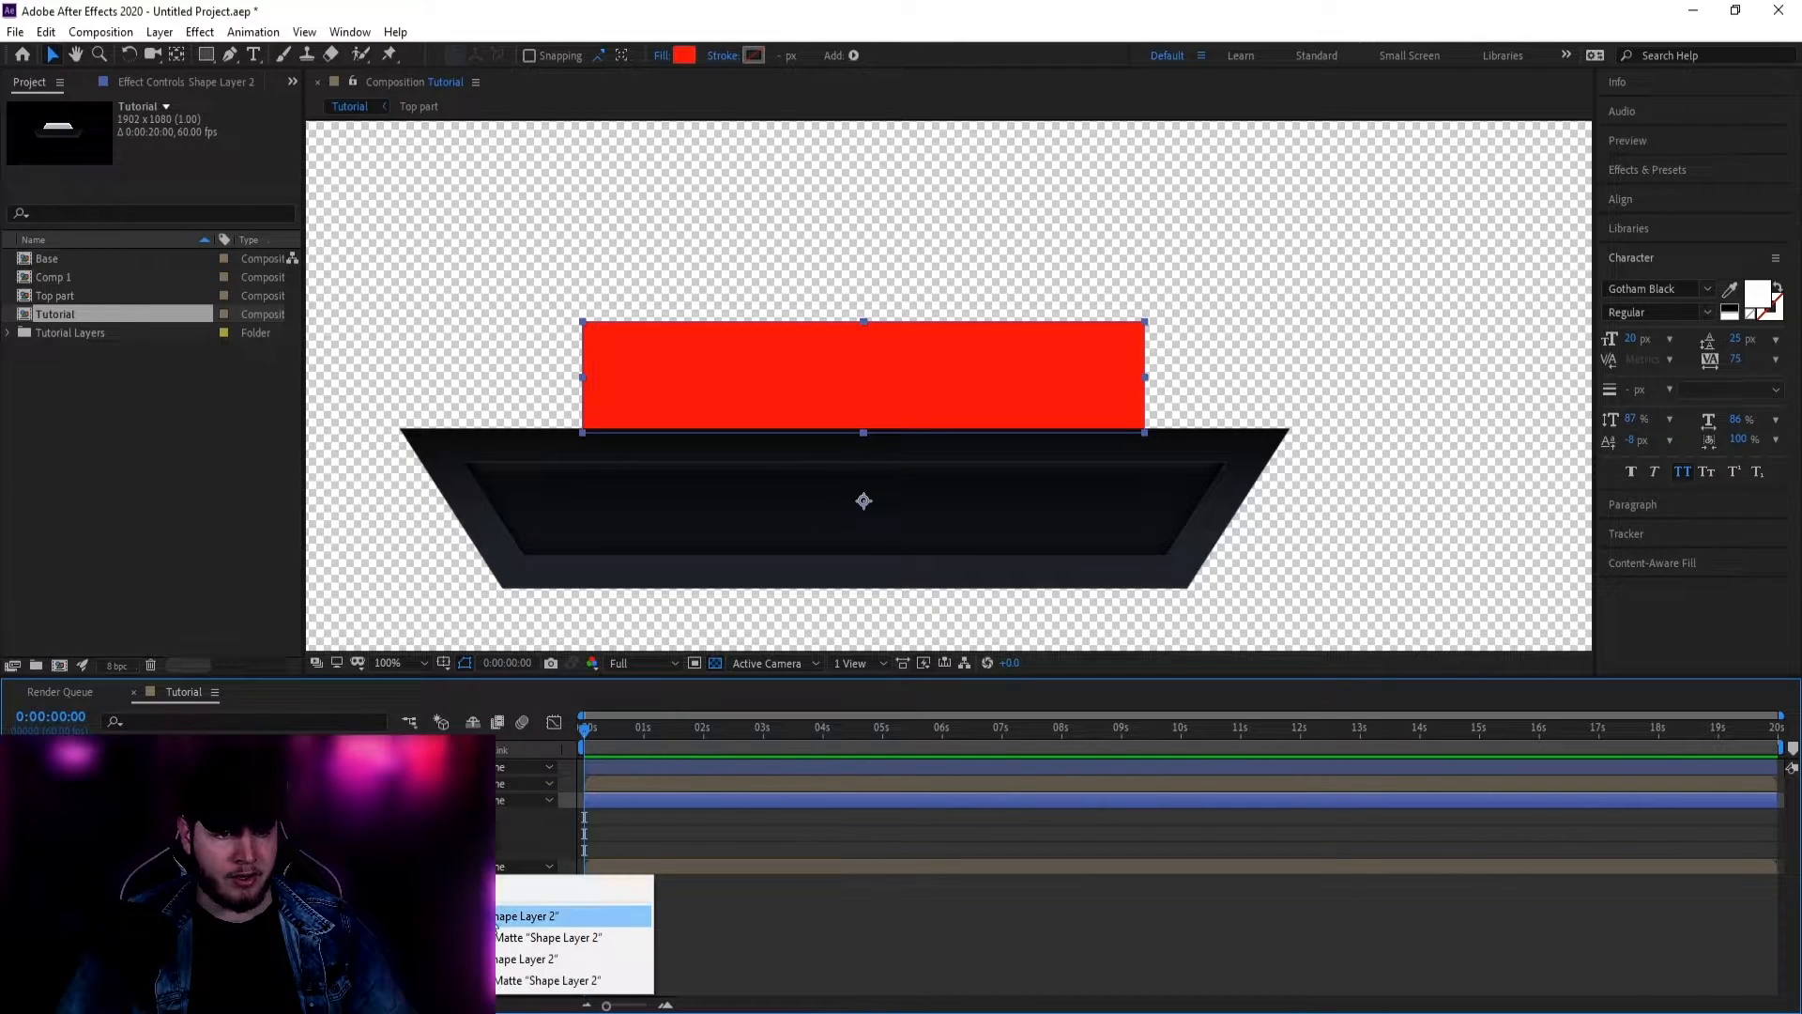
{"action": "left_click", "coordinate": [526, 912]}
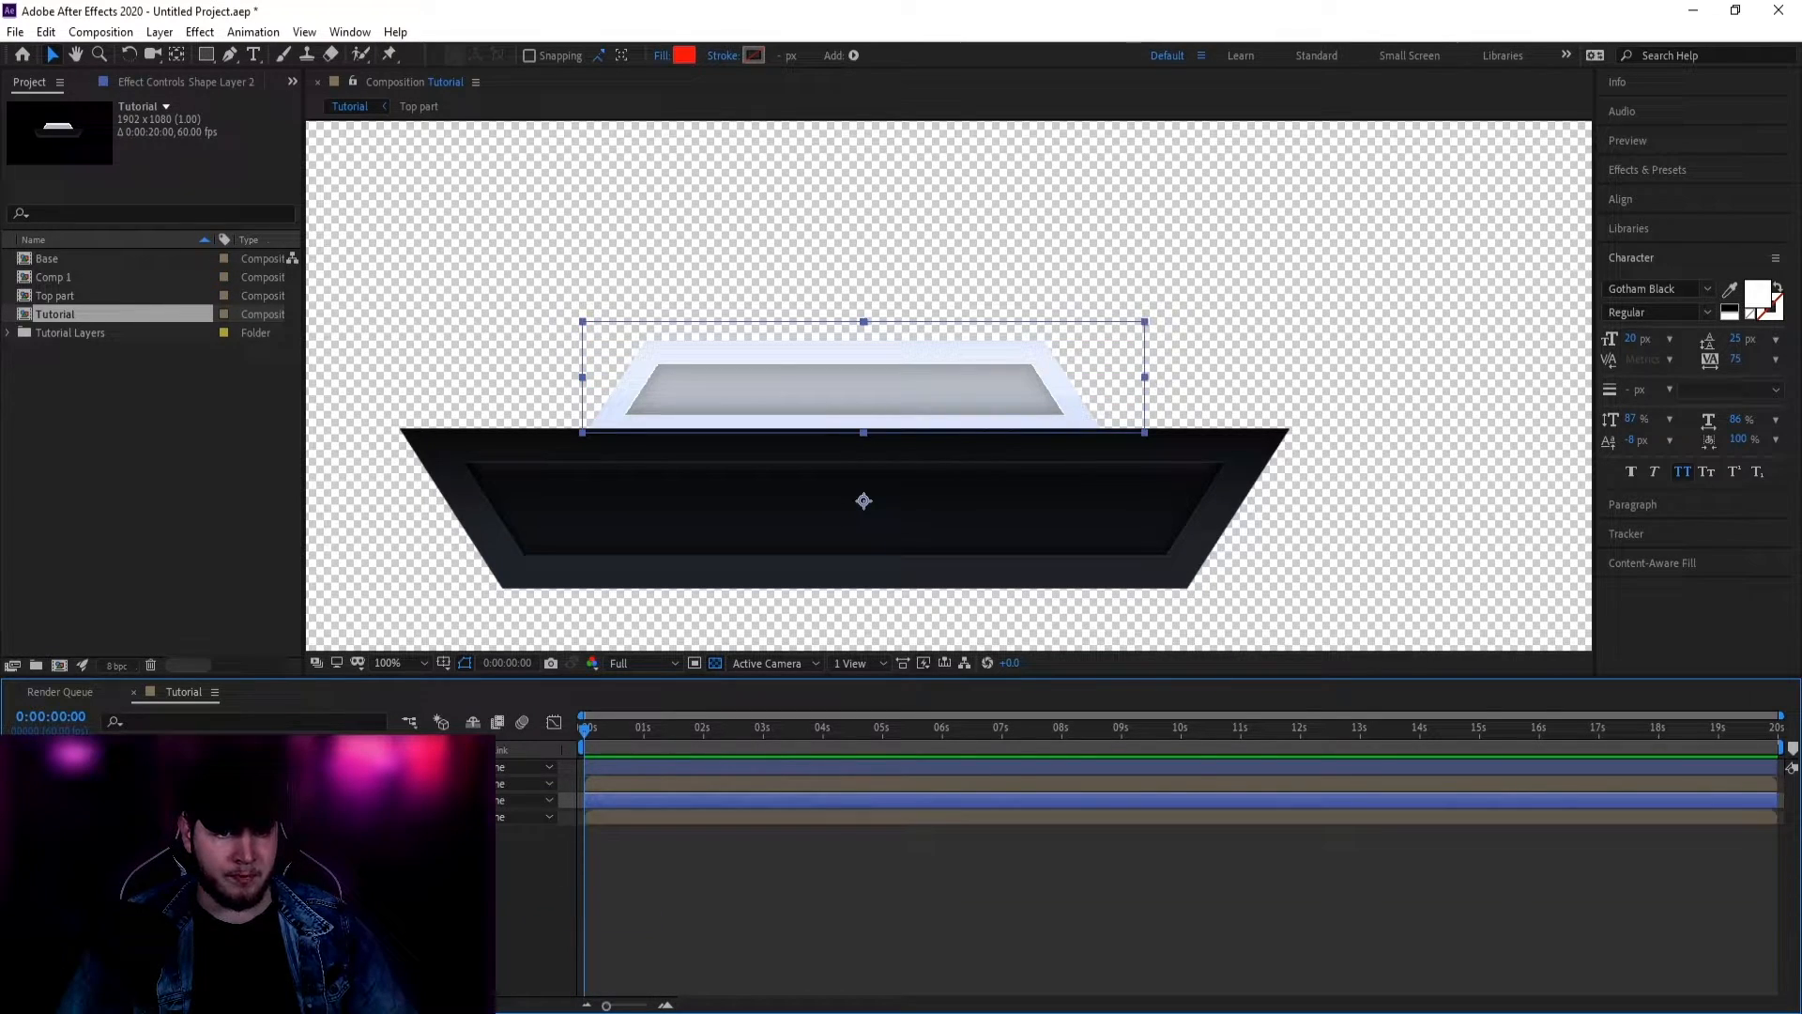
{"action": "key", "text": "F2"}
{"action": "key", "text": "h"}
{"action": "scroll", "coordinate": [845, 470], "scroll_direction": "down", "scroll_amount": 2}
{"action": "key", "text": "z"}
{"action": "left_click", "coordinate": [862, 451]}
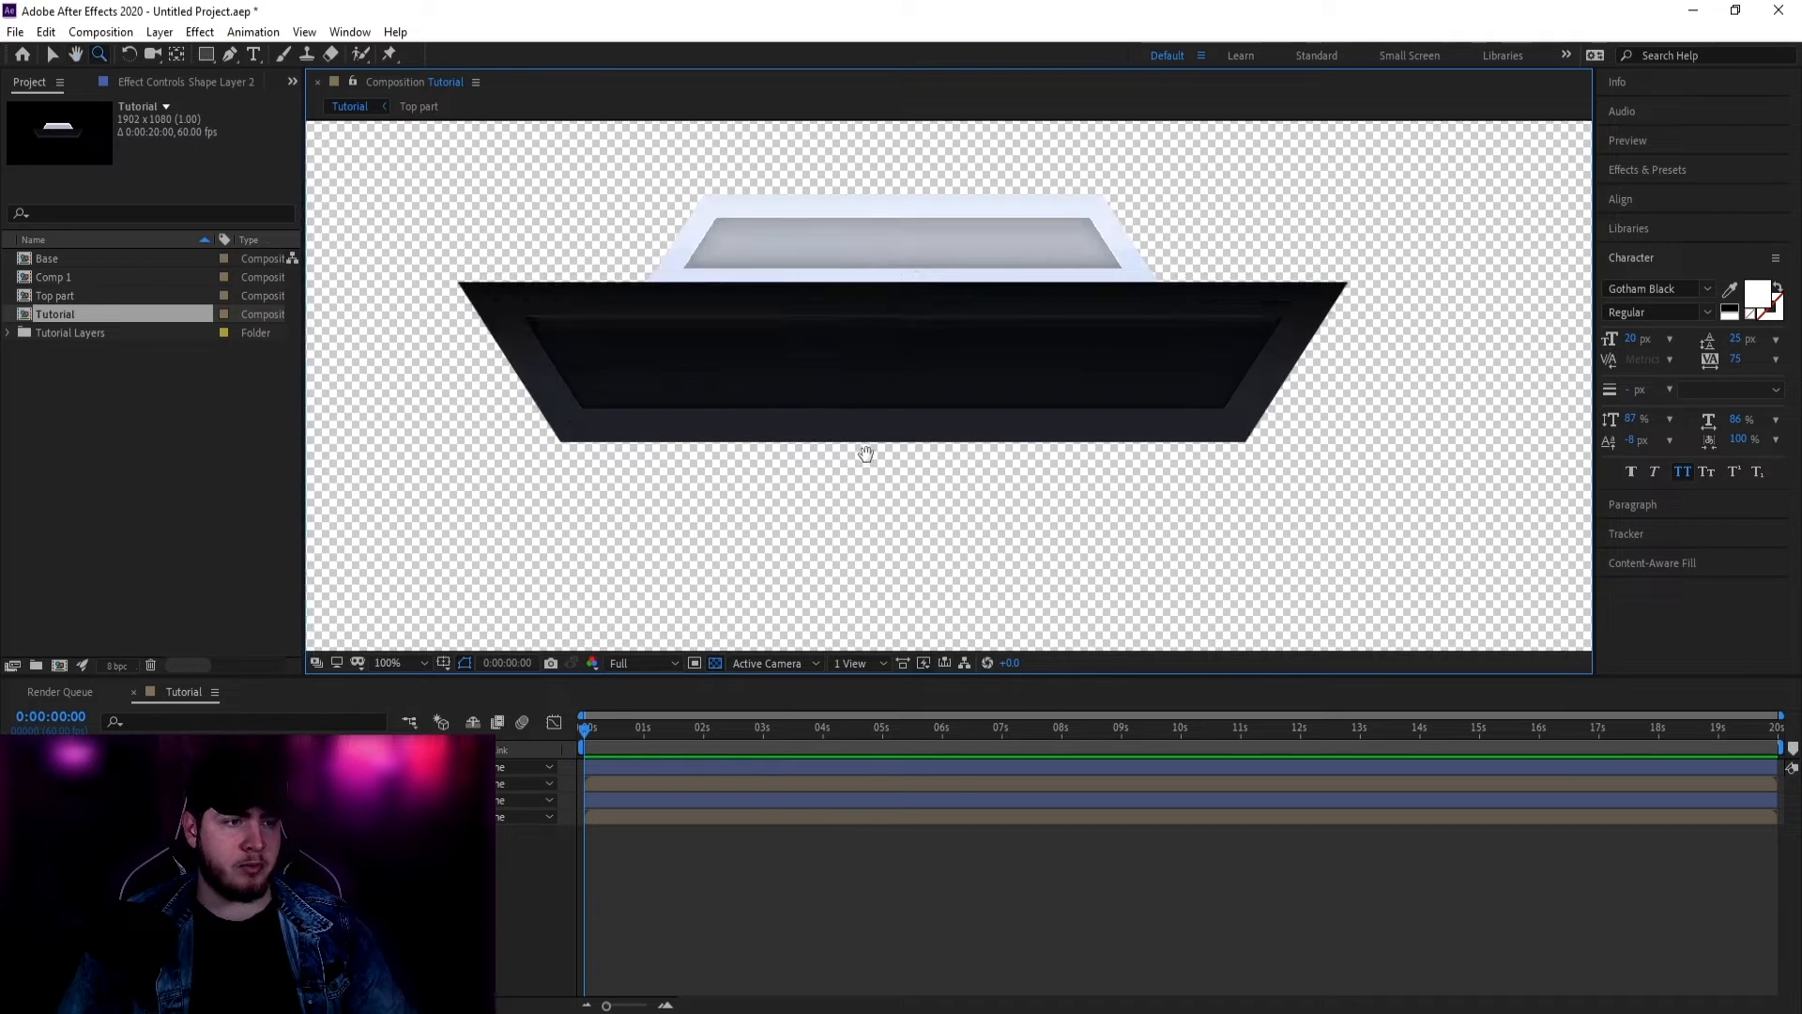
{"action": "left_click", "coordinate": [922, 466], "text": "alt"}
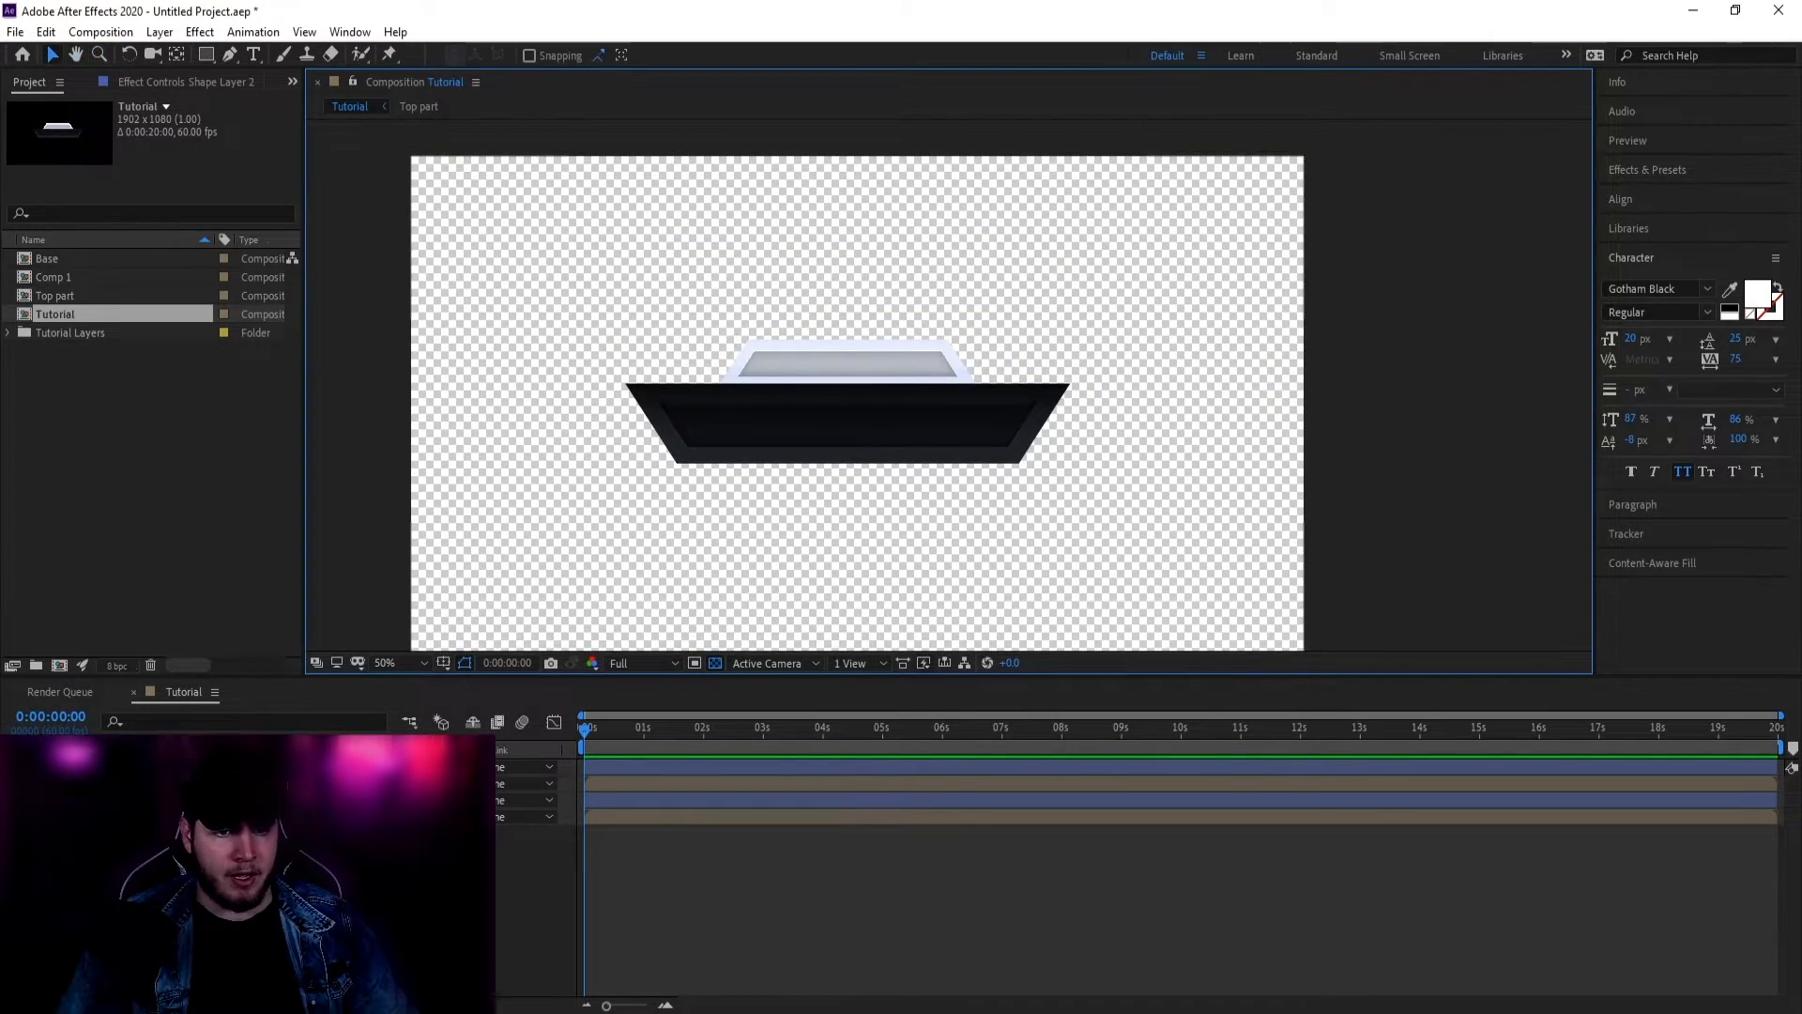
Step: Select the Base layer and reveal its Position property with P
{"action": "key", "text": "v"}
{"action": "left_click", "coordinate": [282, 783]}
{"action": "key", "text": "ctrl+Down"}
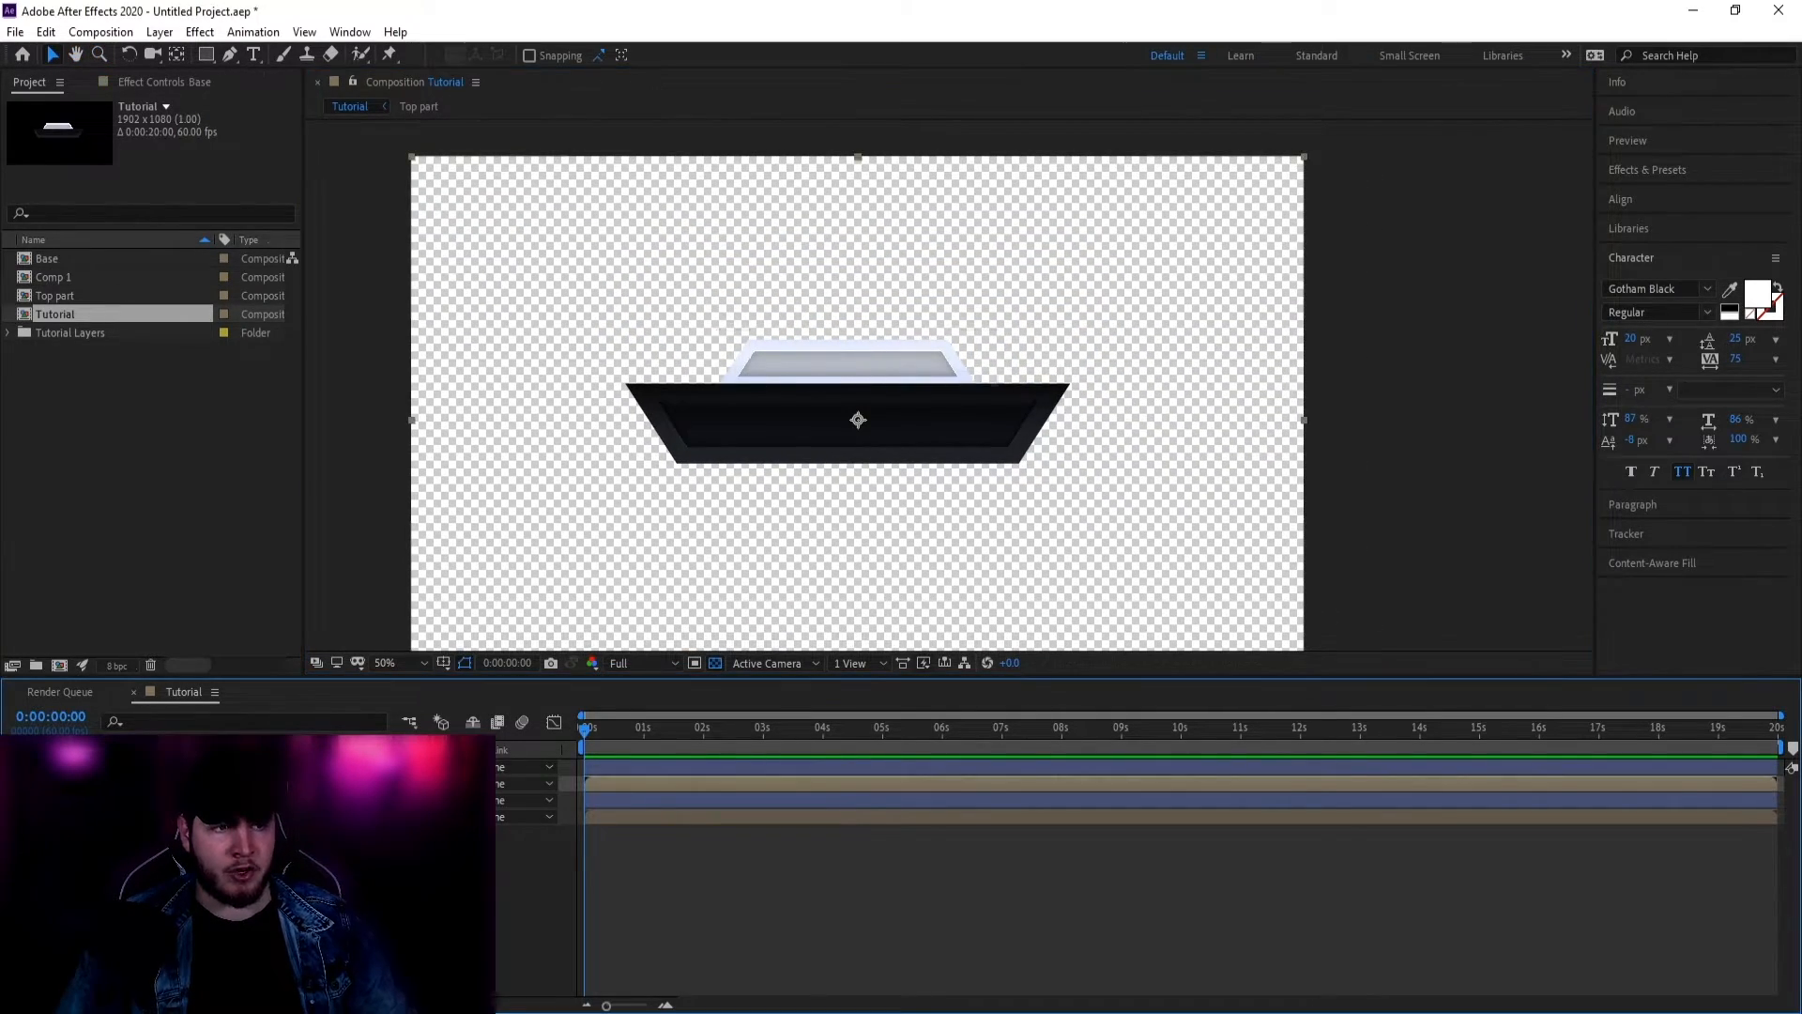
{"action": "key", "text": "p"}
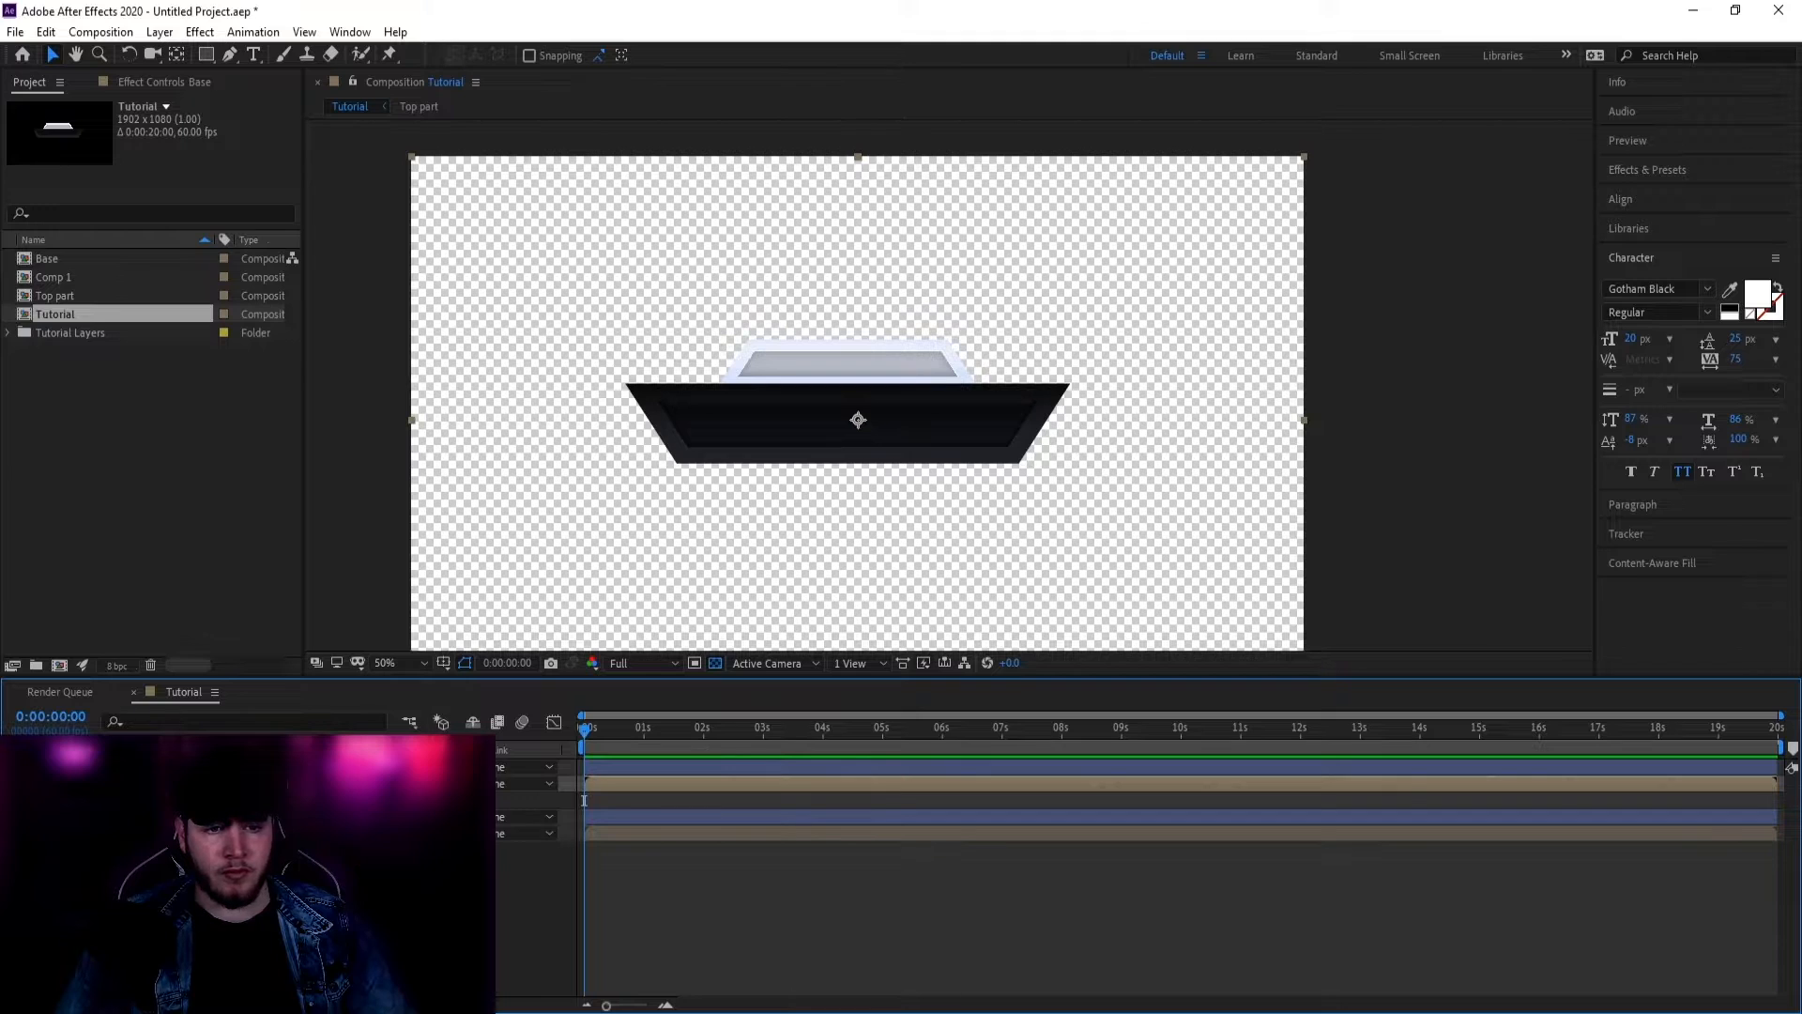
Step: Save the project with Ctrl+S
{"action": "key", "text": "ctrl+s"}
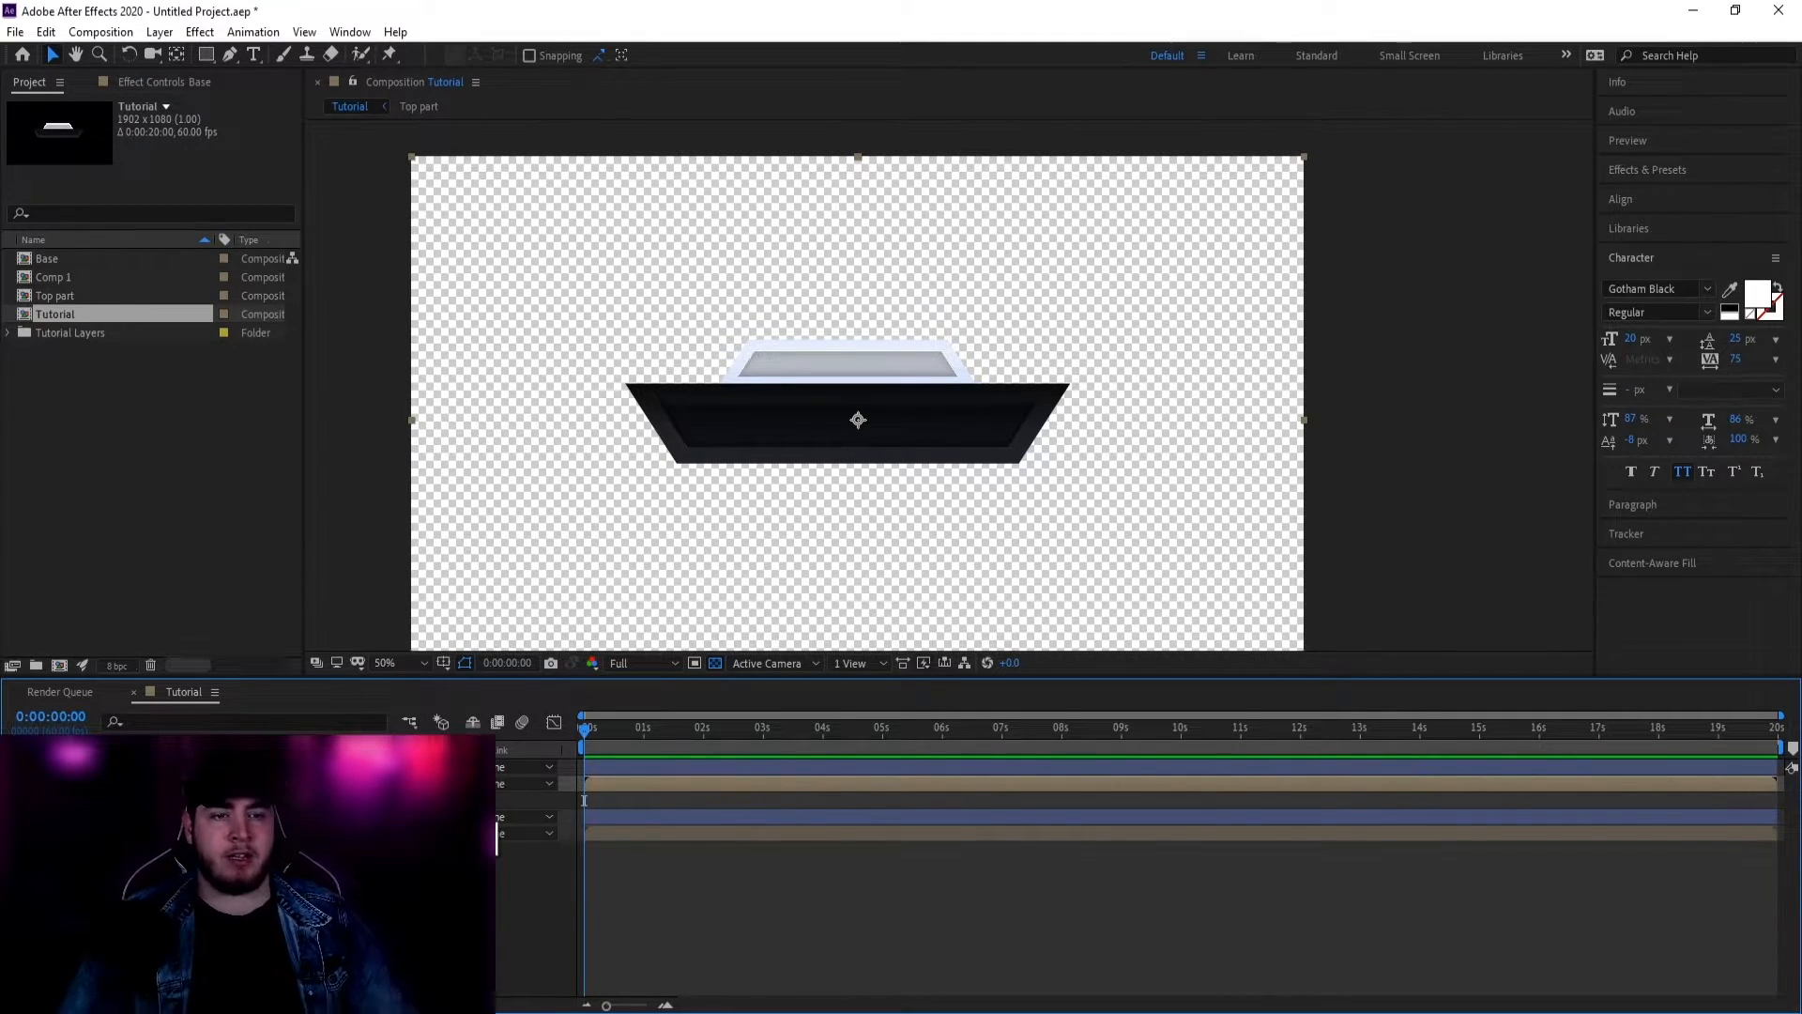
{"action": "key", "text": "ctrl+s"}
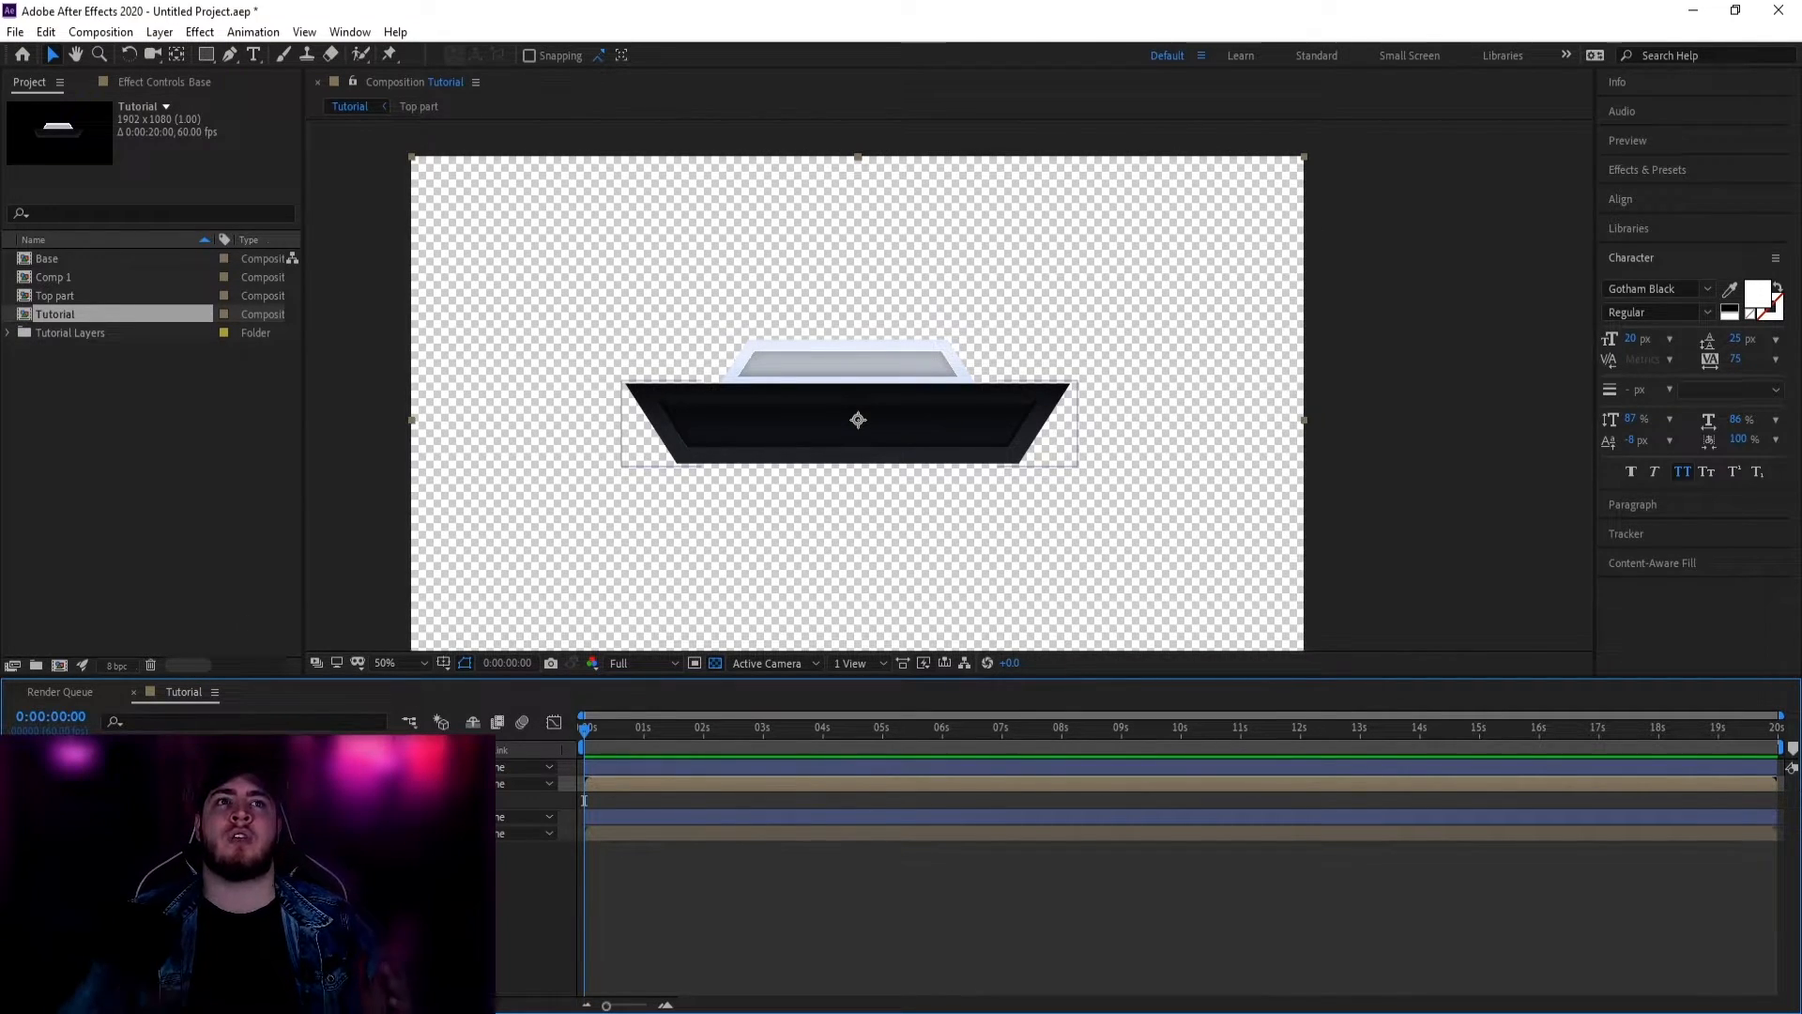
{"action": "key", "text": "ctrl+s"}
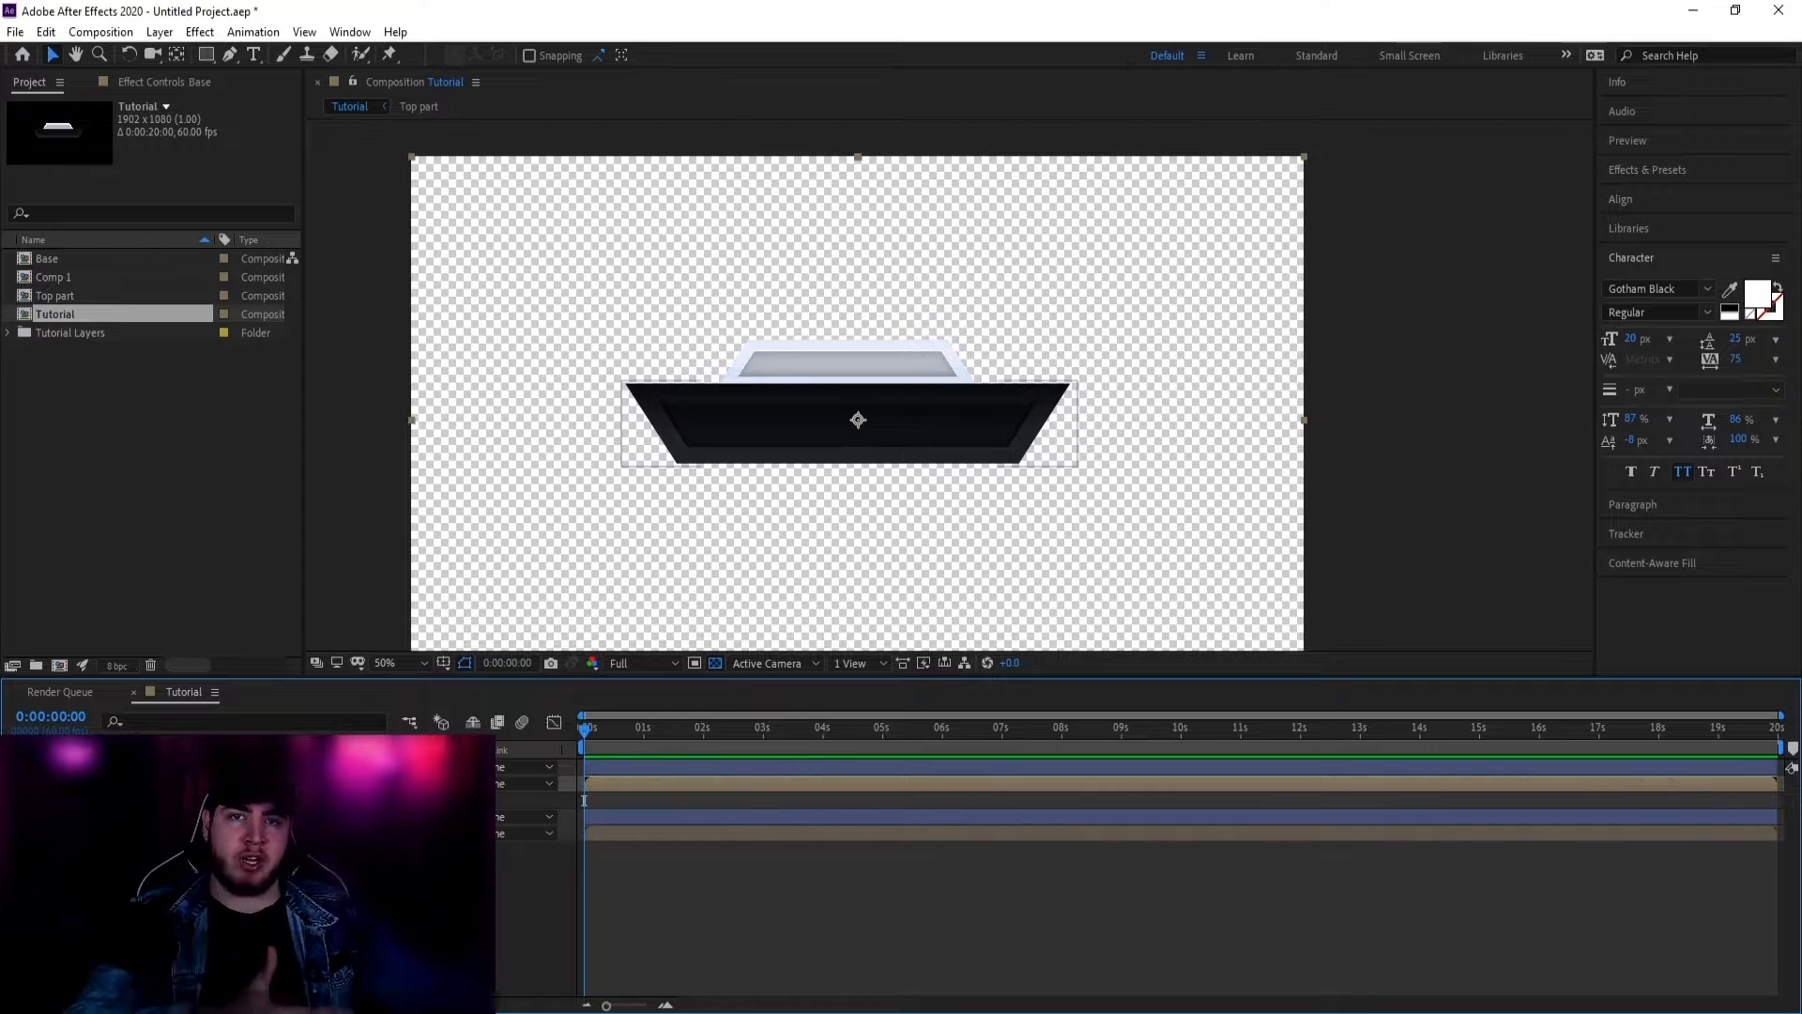
{"action": "key", "text": "ctrl+s"}
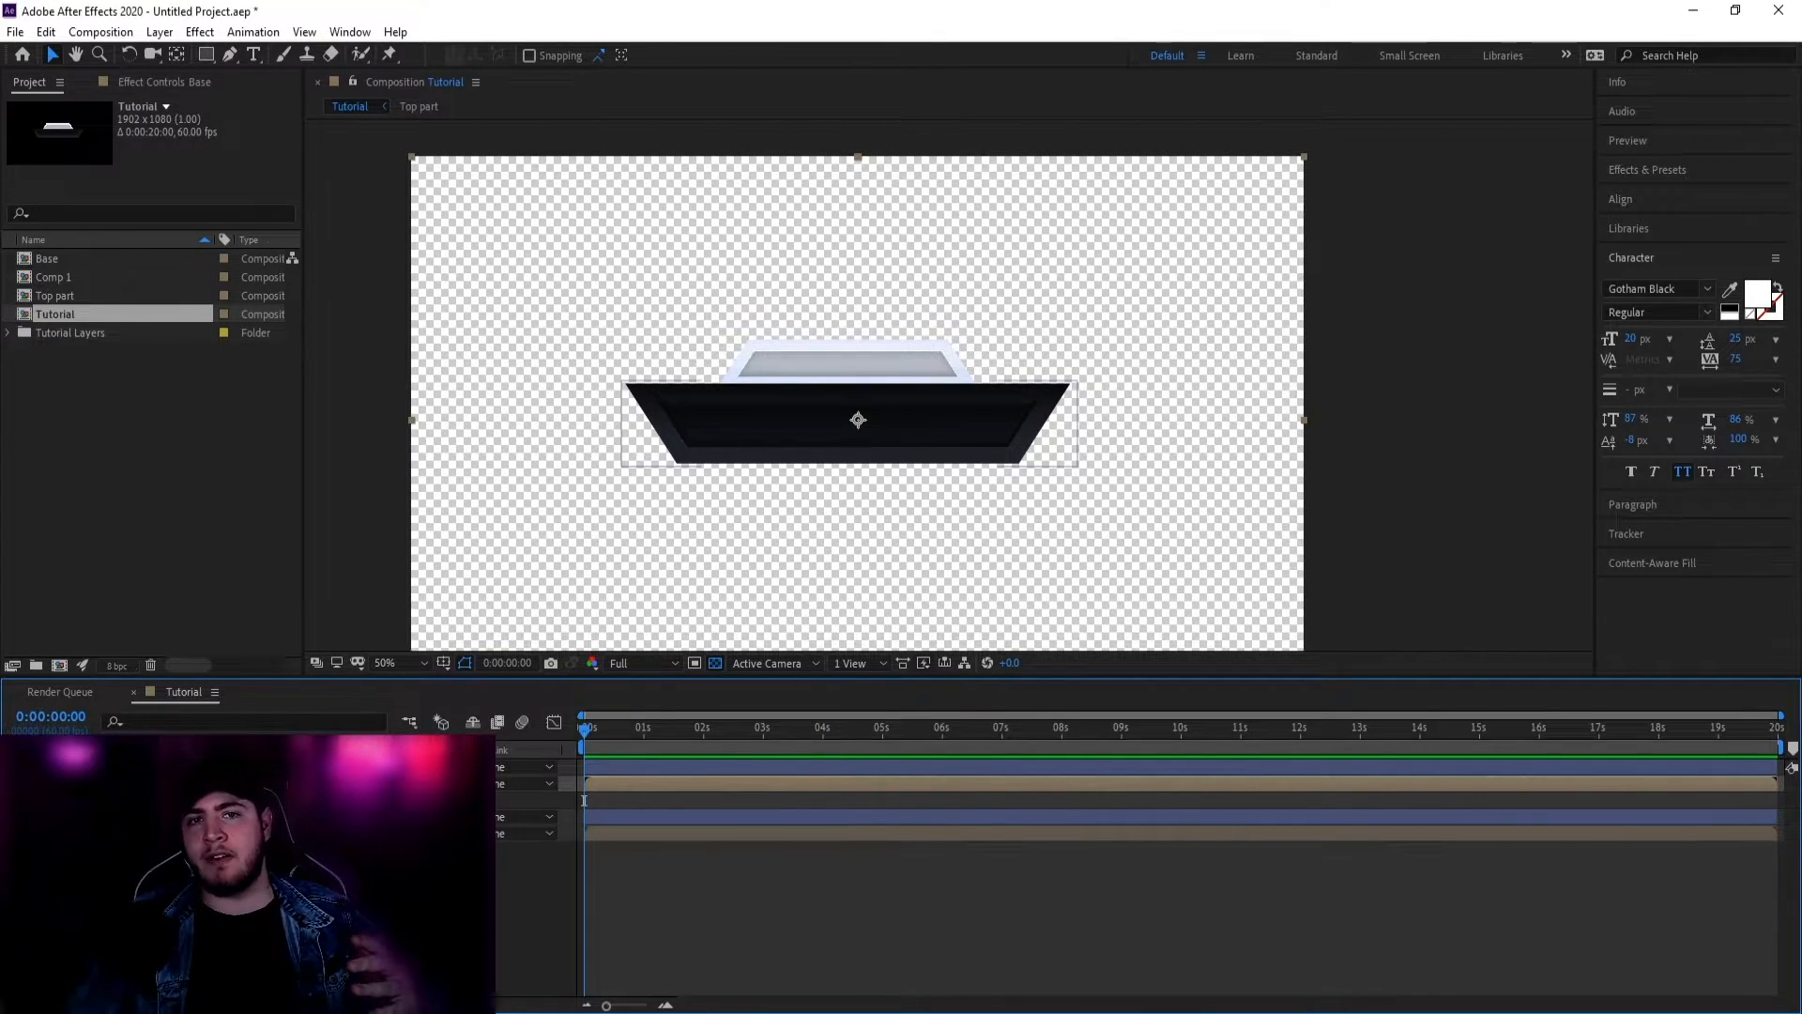
{"action": "key", "text": "ctrl+s"}
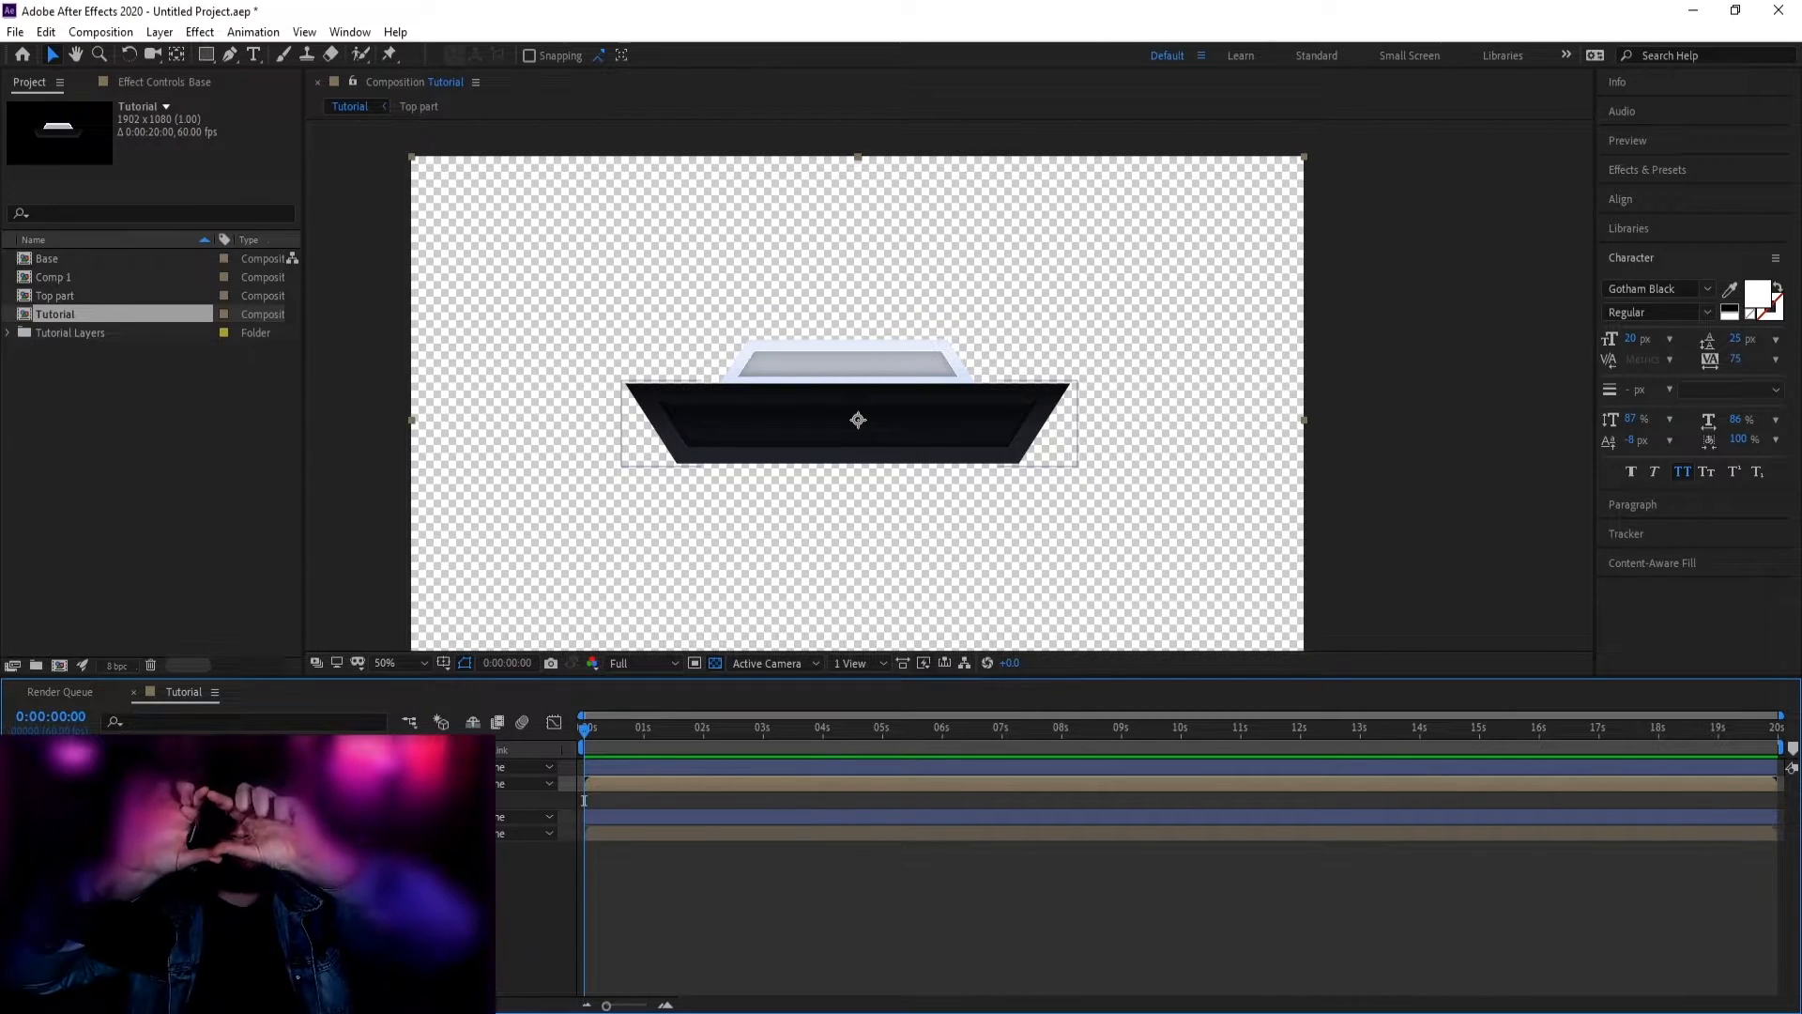
{"action": "key", "text": "ctrl+s"}
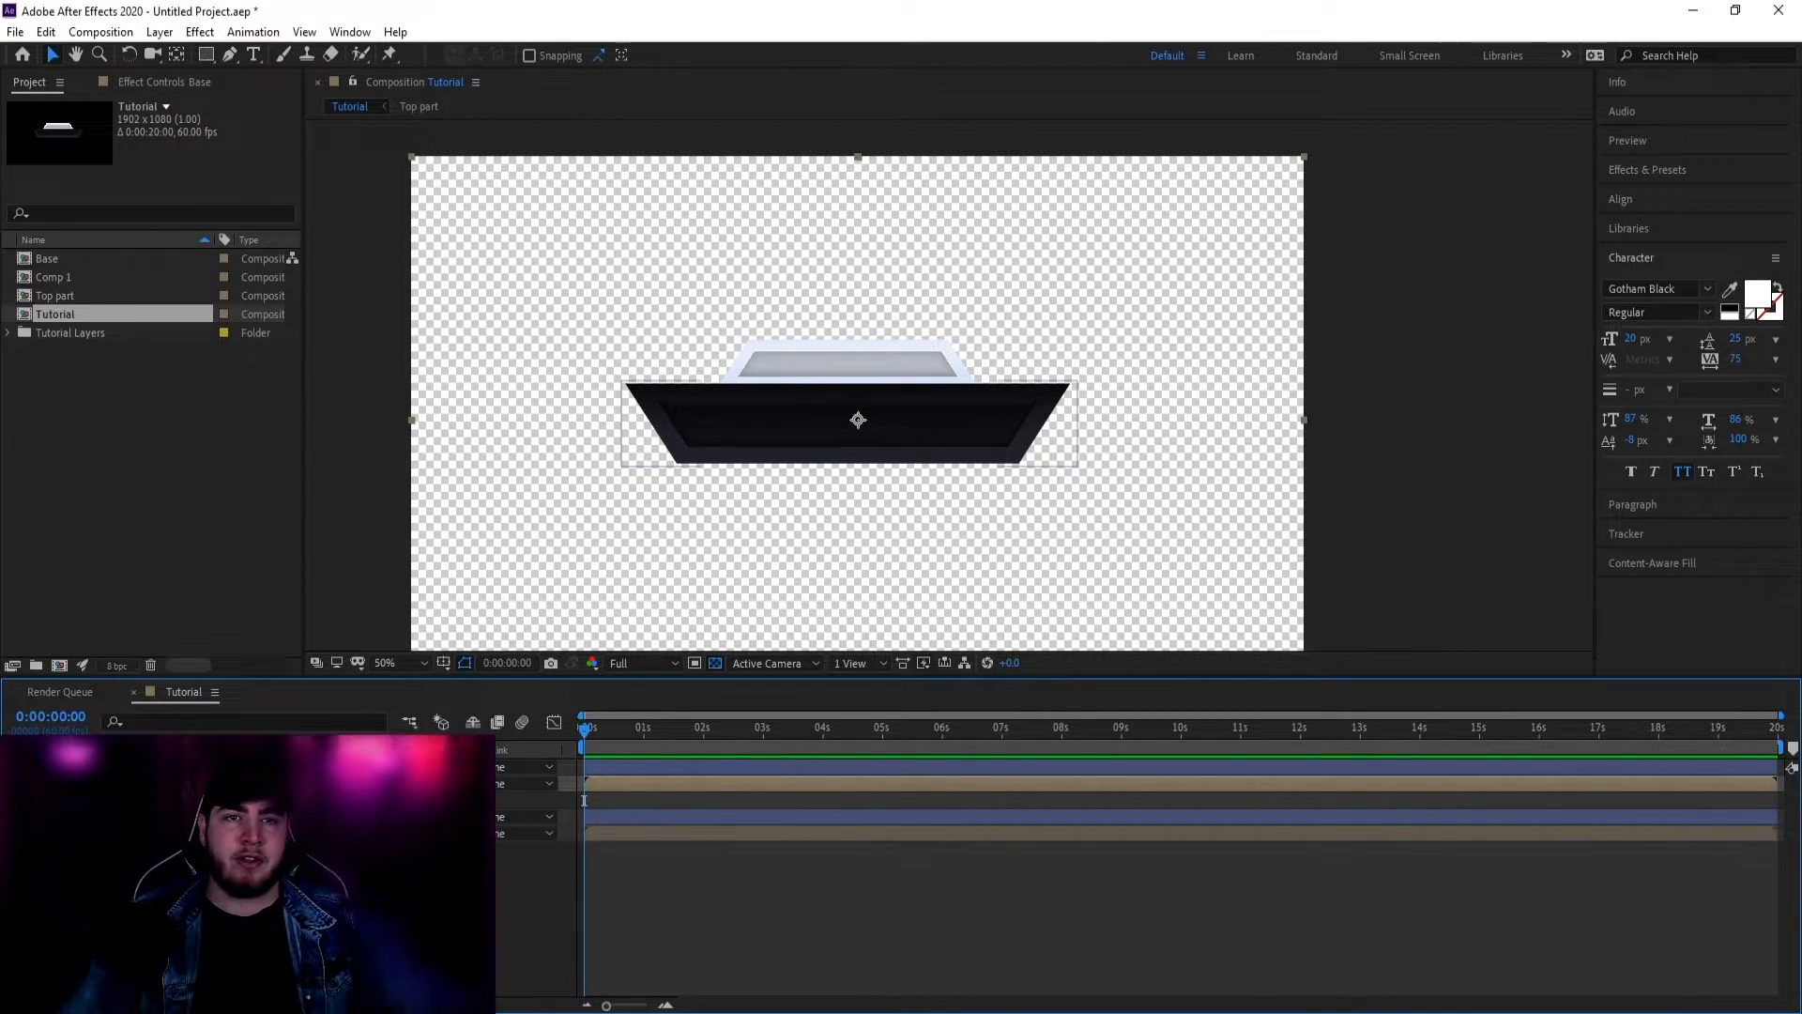
{"action": "key", "text": "ctrl+s"}
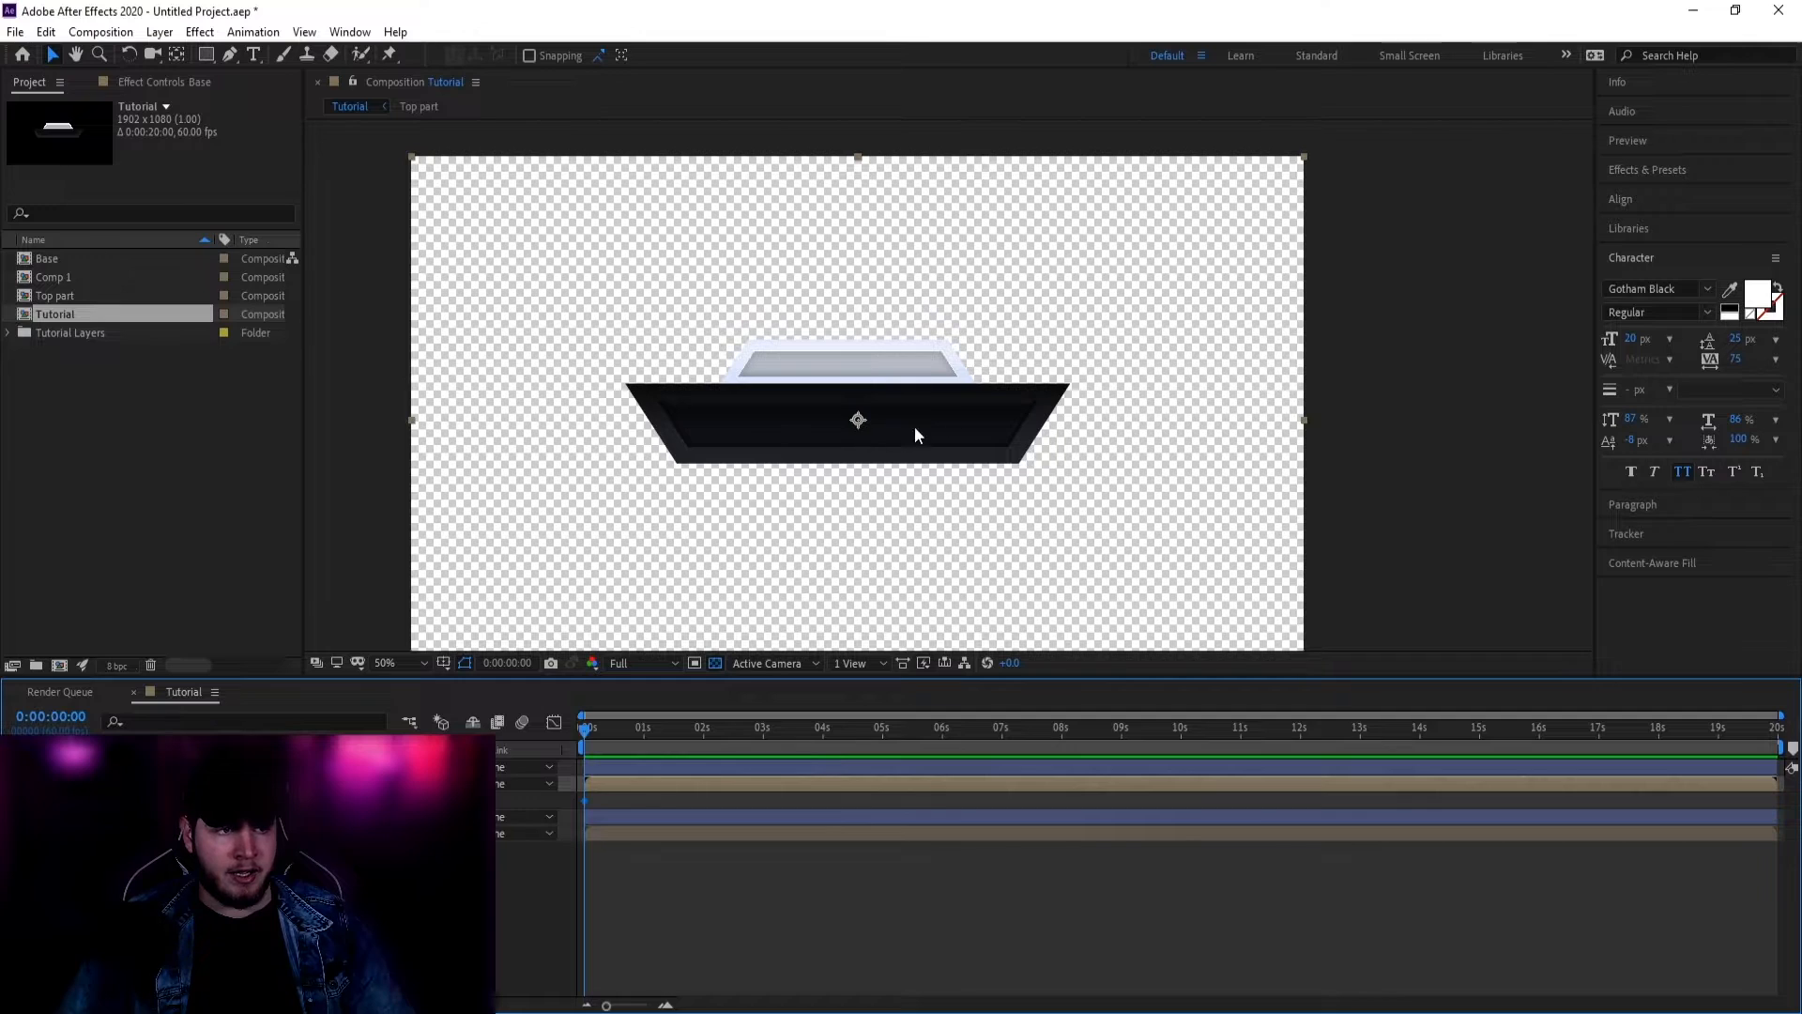
Step: Keyframe the Base panel lowered at 0 seconds and back in place at 1 second
{"action": "left_click_drag", "start_coordinate": [915, 429], "coordinate": [949, 507]}
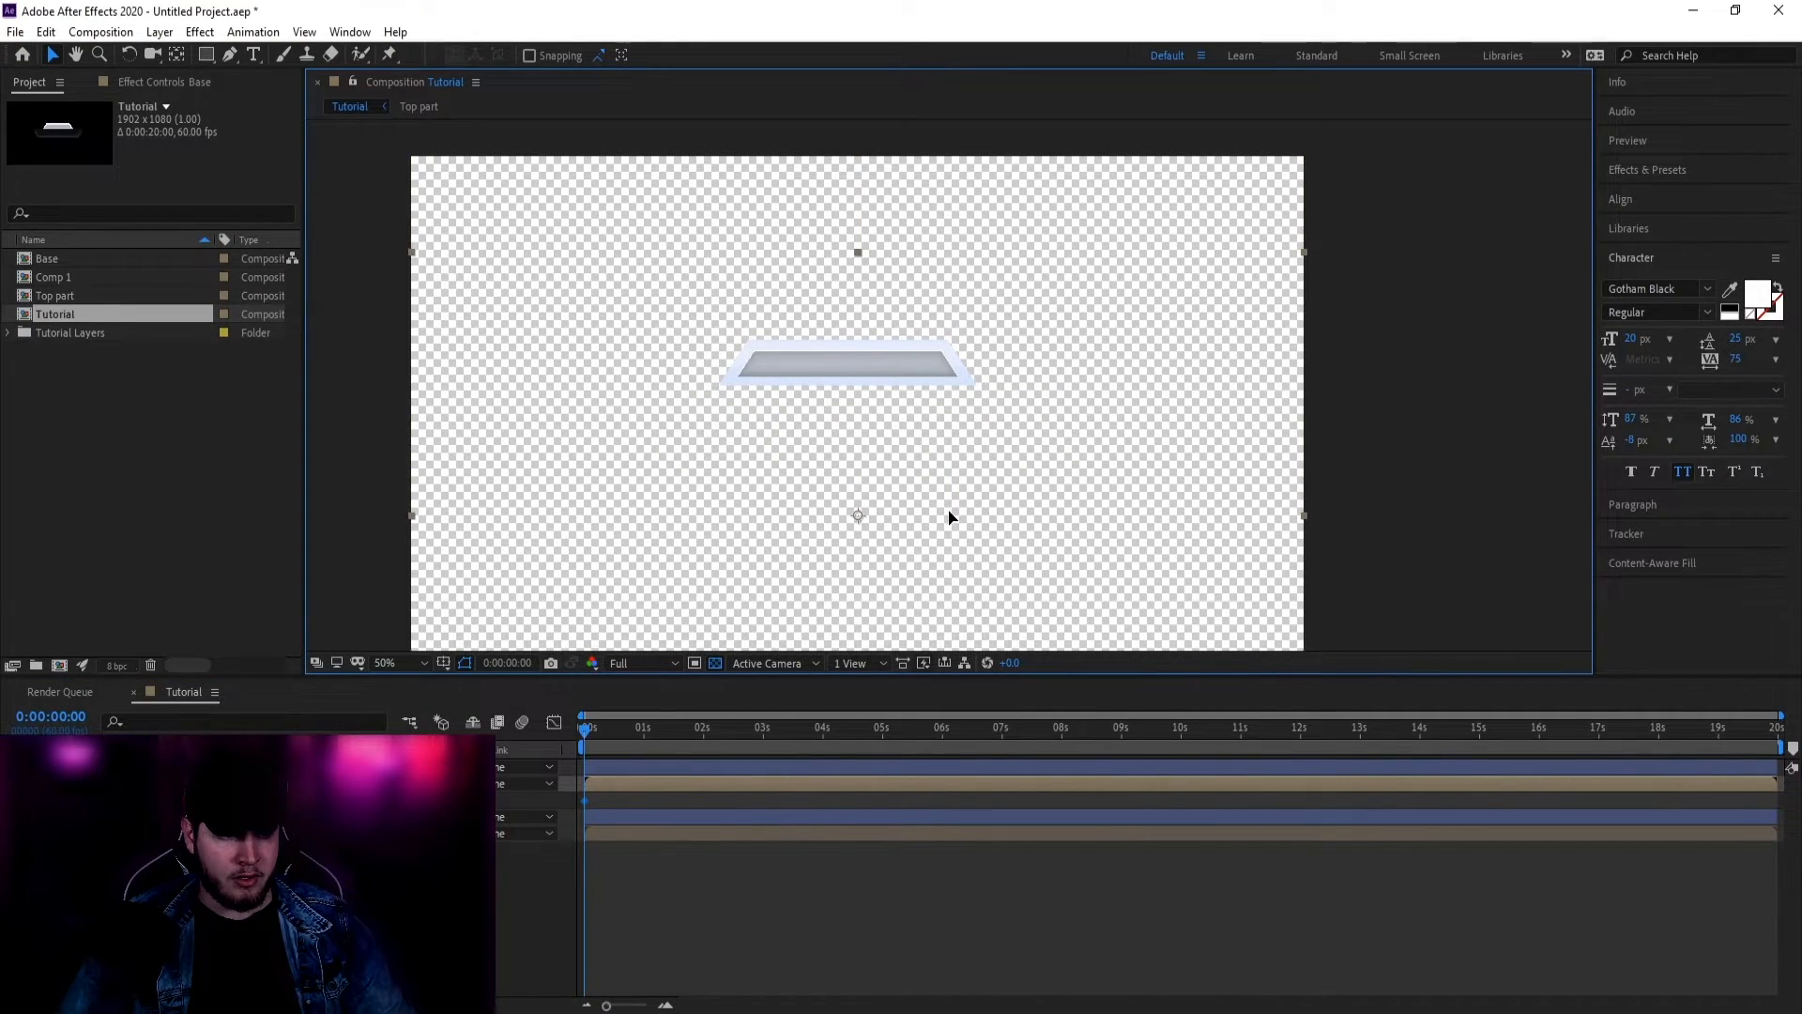
{"action": "left_click_drag", "start_coordinate": [586, 728], "coordinate": [644, 728]}
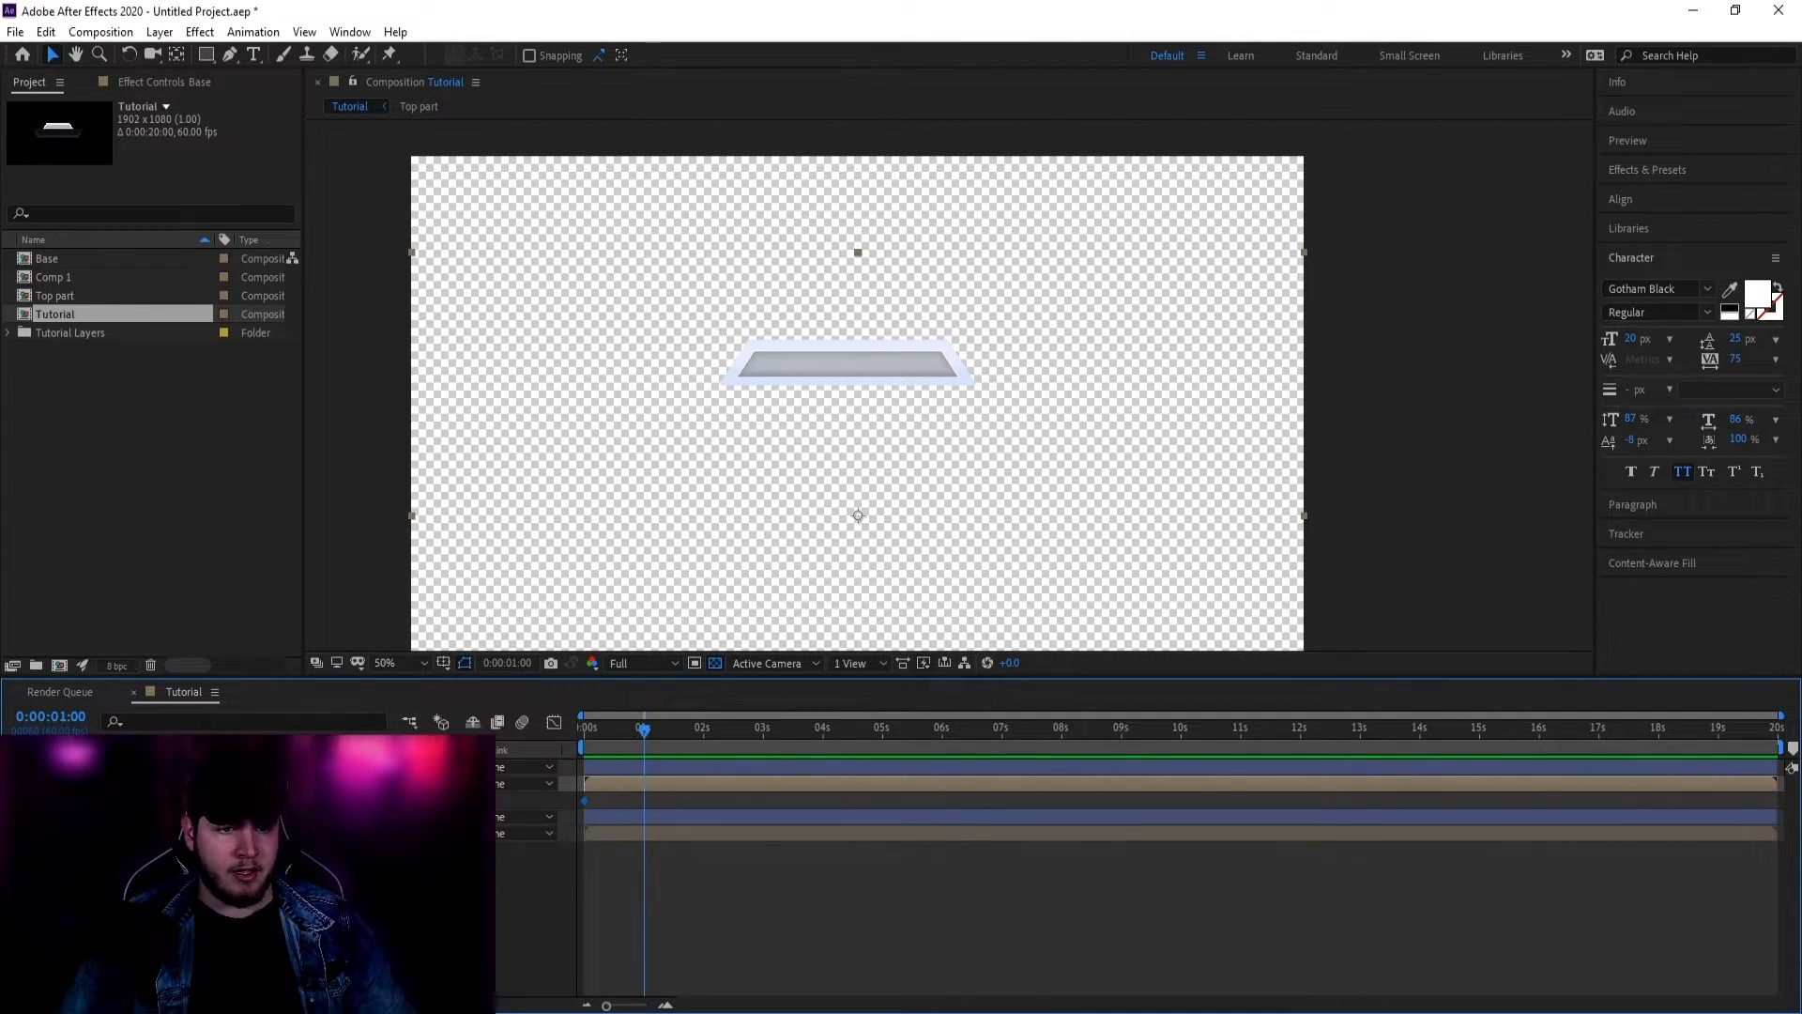
{"action": "left_click_drag", "start_coordinate": [916, 523], "coordinate": [920, 432]}
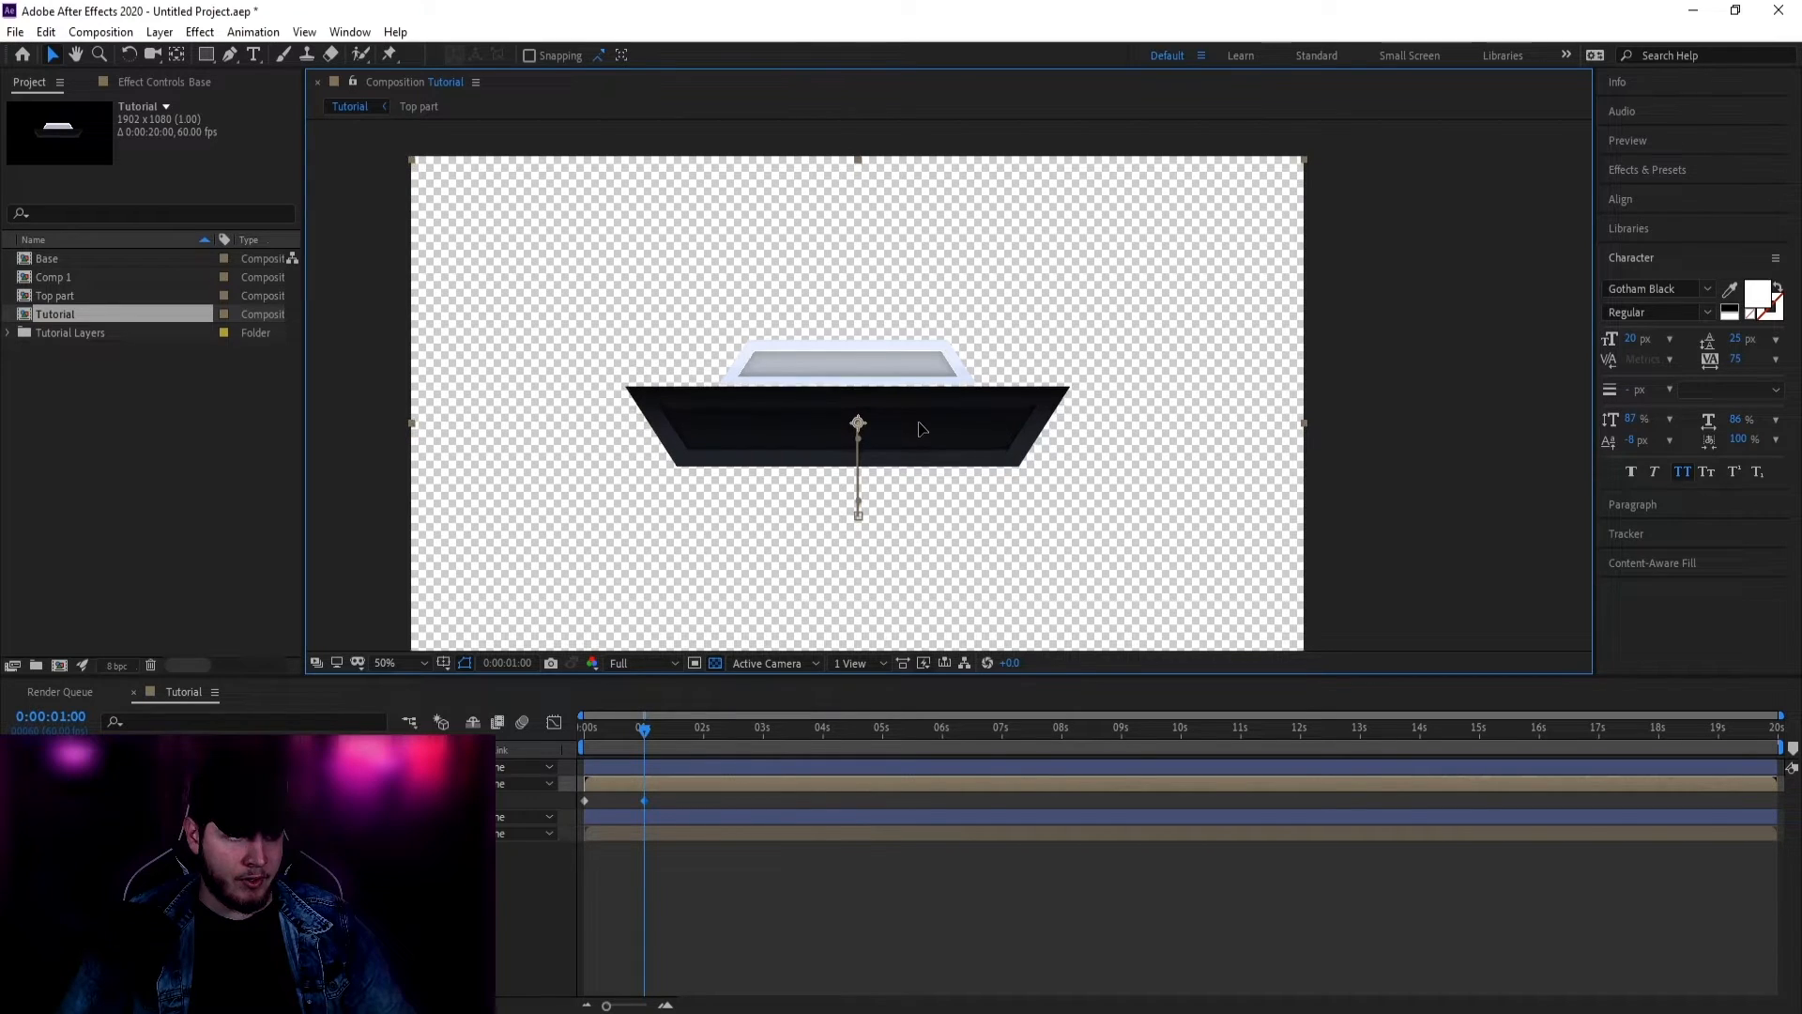
{"action": "key", "text": "z"}
{"action": "left_click", "coordinate": [930, 404]}
{"action": "left_click", "coordinate": [981, 438]}
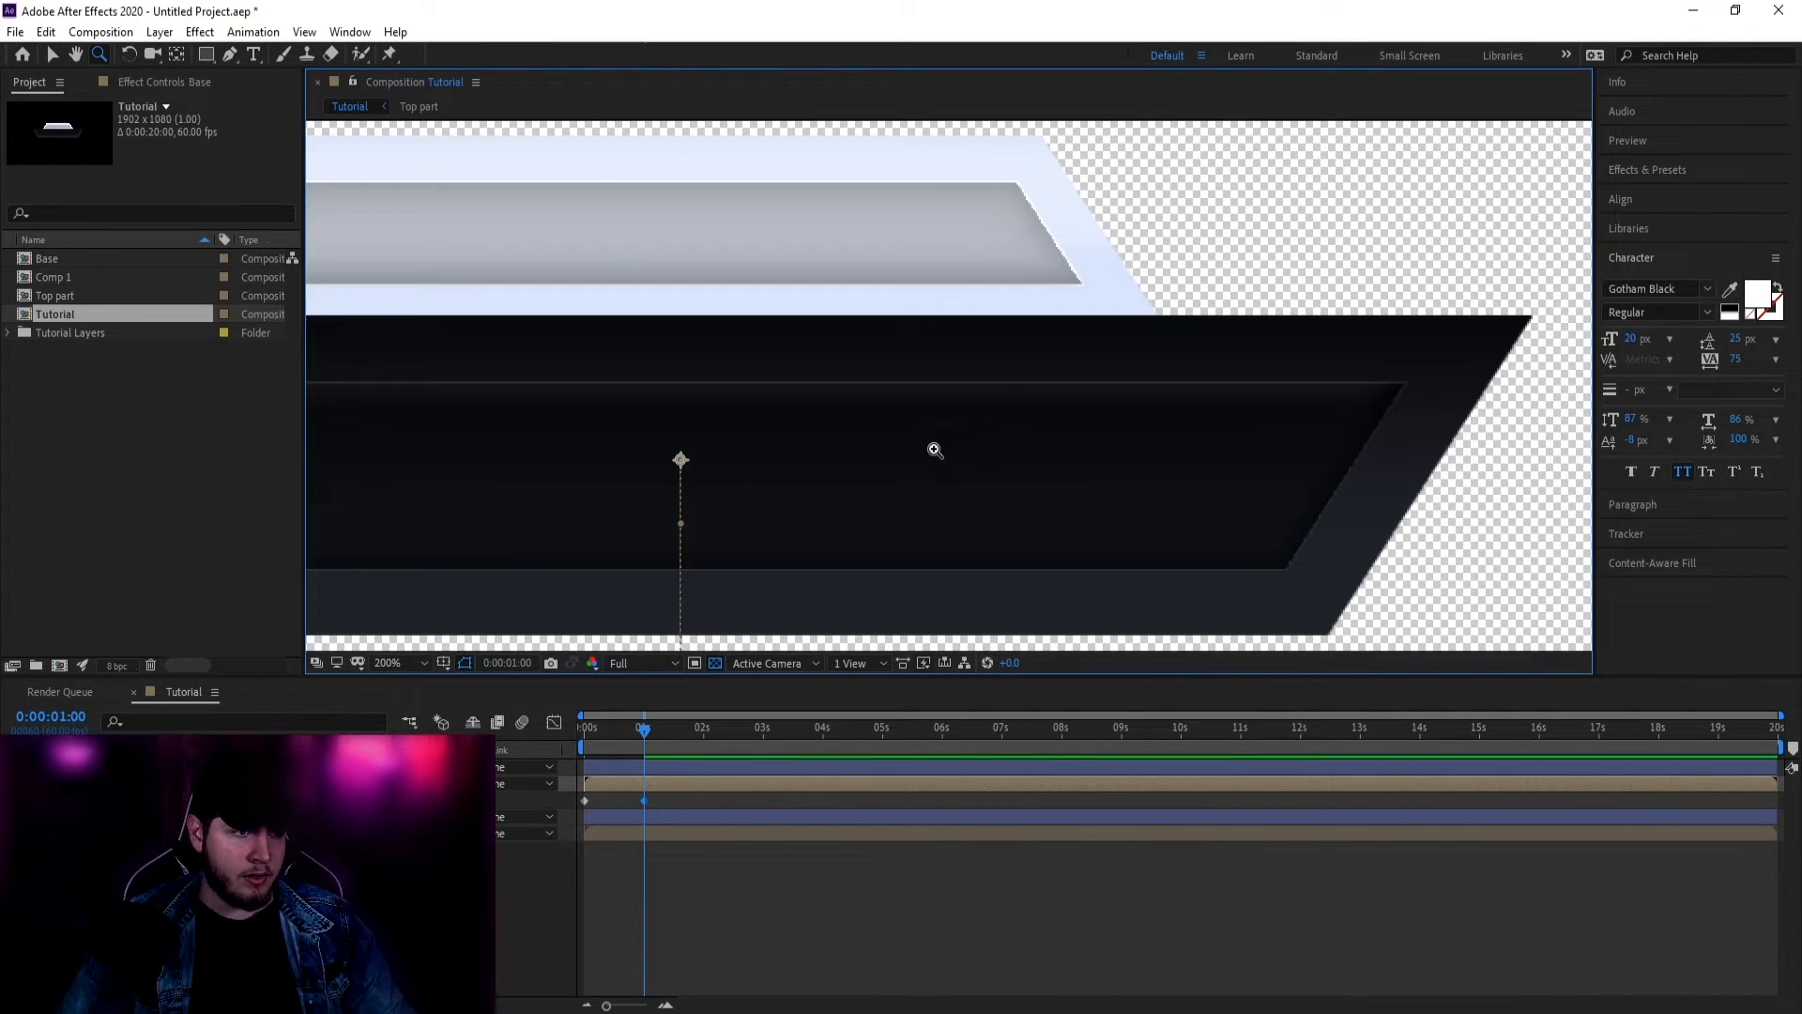
{"action": "left_click", "coordinate": [936, 450], "text": "alt"}
{"action": "left_click", "coordinate": [903, 435], "text": "alt"}
{"action": "key", "text": "h"}
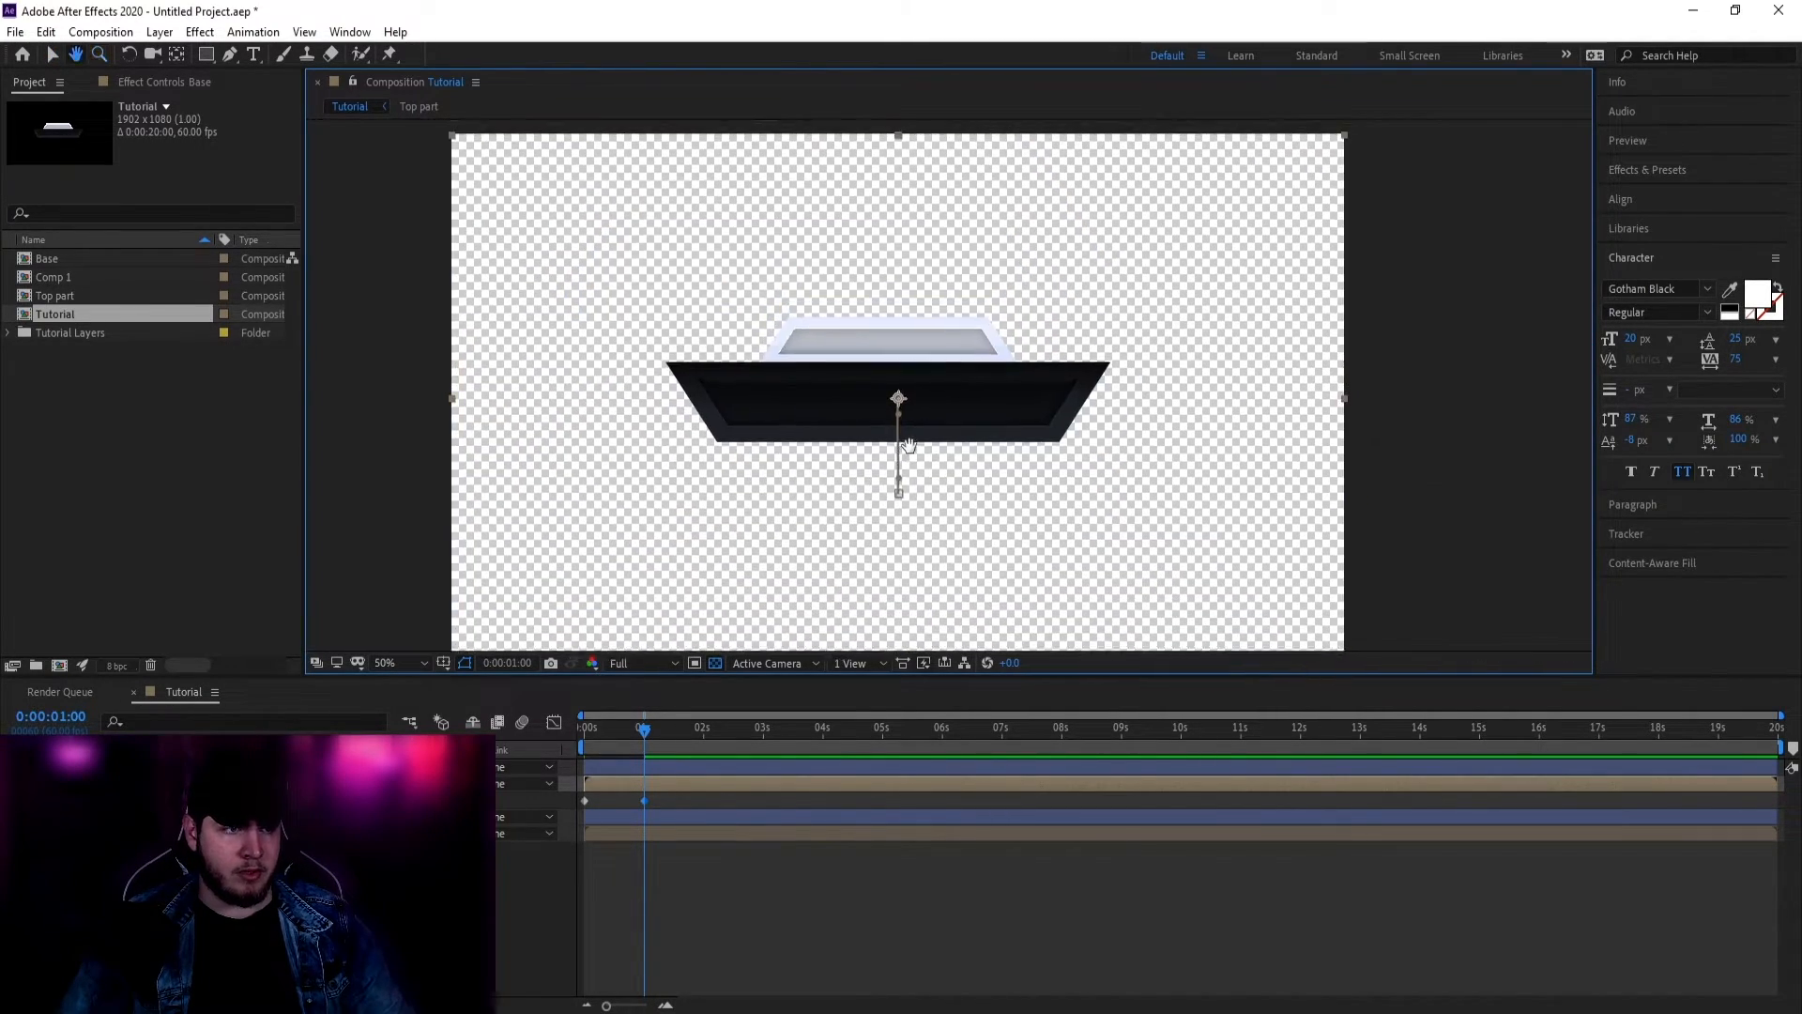
Step: Preview the panel's slide-in from the start, then stop playback
{"action": "mouse_move", "coordinate": [638, 742]}
{"action": "left_mouse_down"}
{"action": "mouse_move", "coordinate": [554, 746]}
{"action": "mouse_move", "coordinate": [641, 735]}
{"action": "left_mouse_up"}
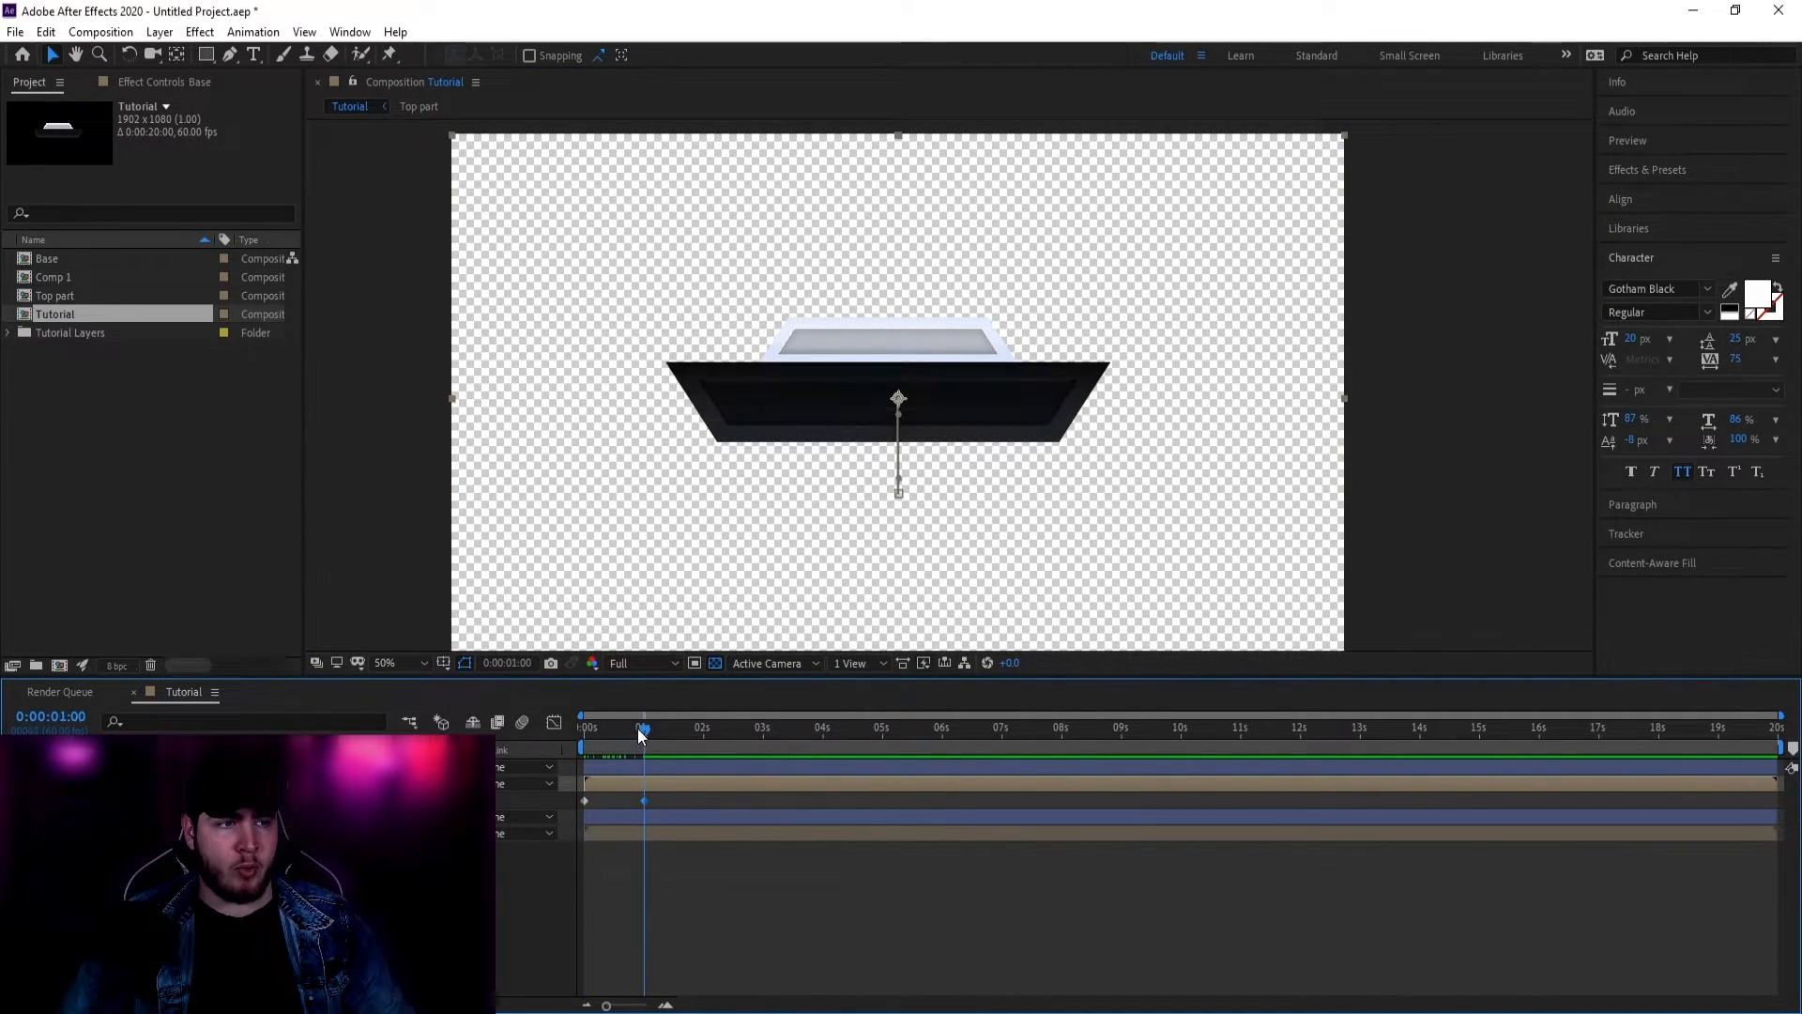
{"action": "key", "text": "space"}
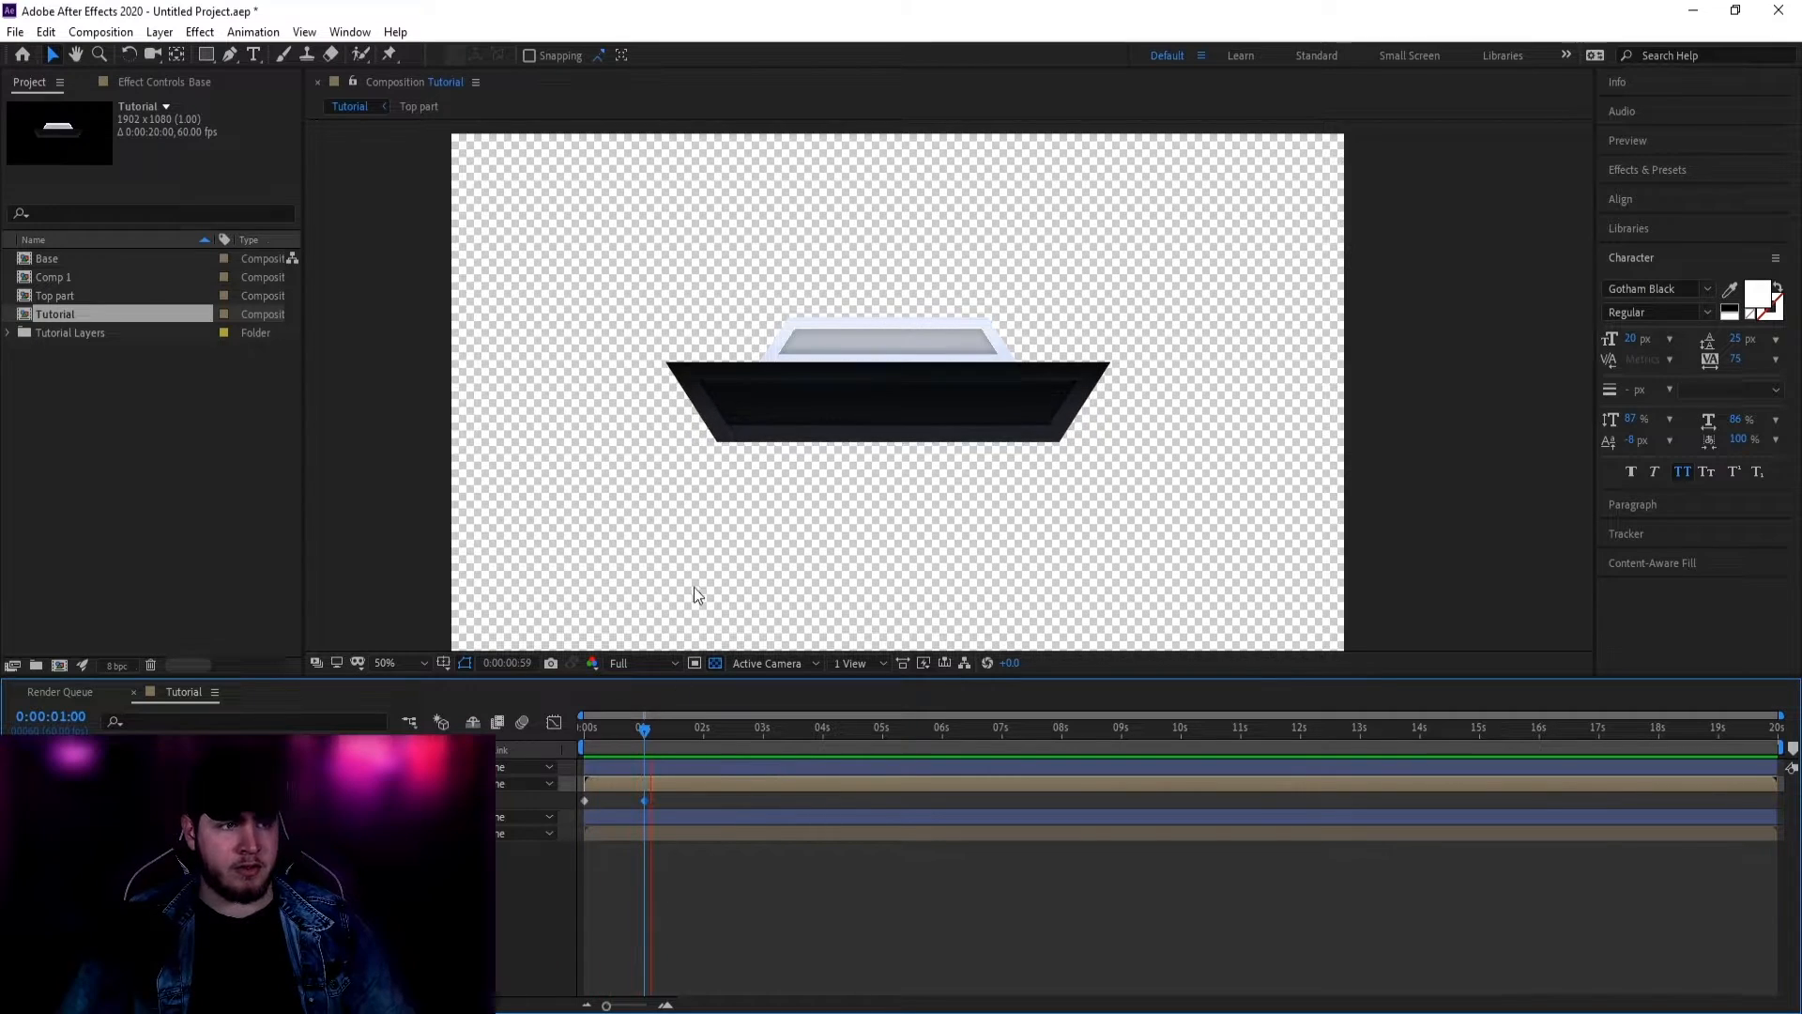
{"action": "left_click", "coordinate": [815, 456]}
{"action": "left_click", "coordinate": [552, 728]}
{"action": "key", "text": "space"}
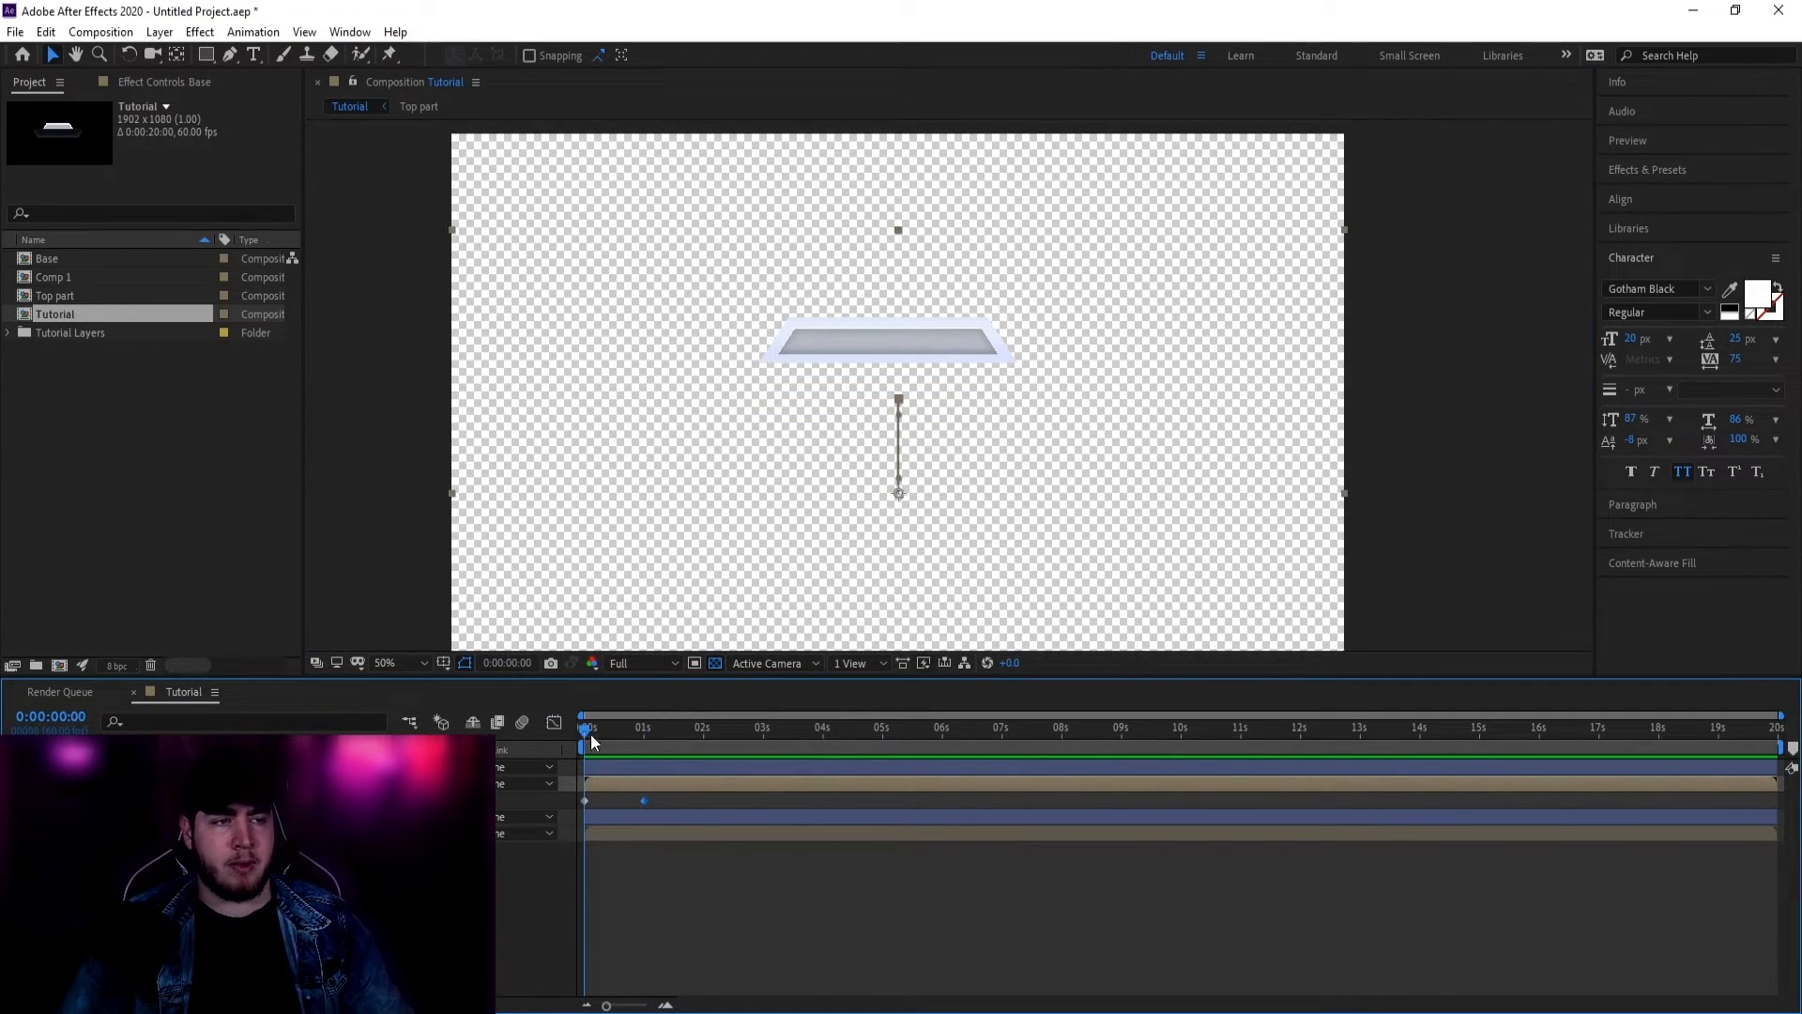
Step: Apply Easy Ease to both of the tray's Position keyframes
{"action": "left_click", "coordinate": [582, 741]}
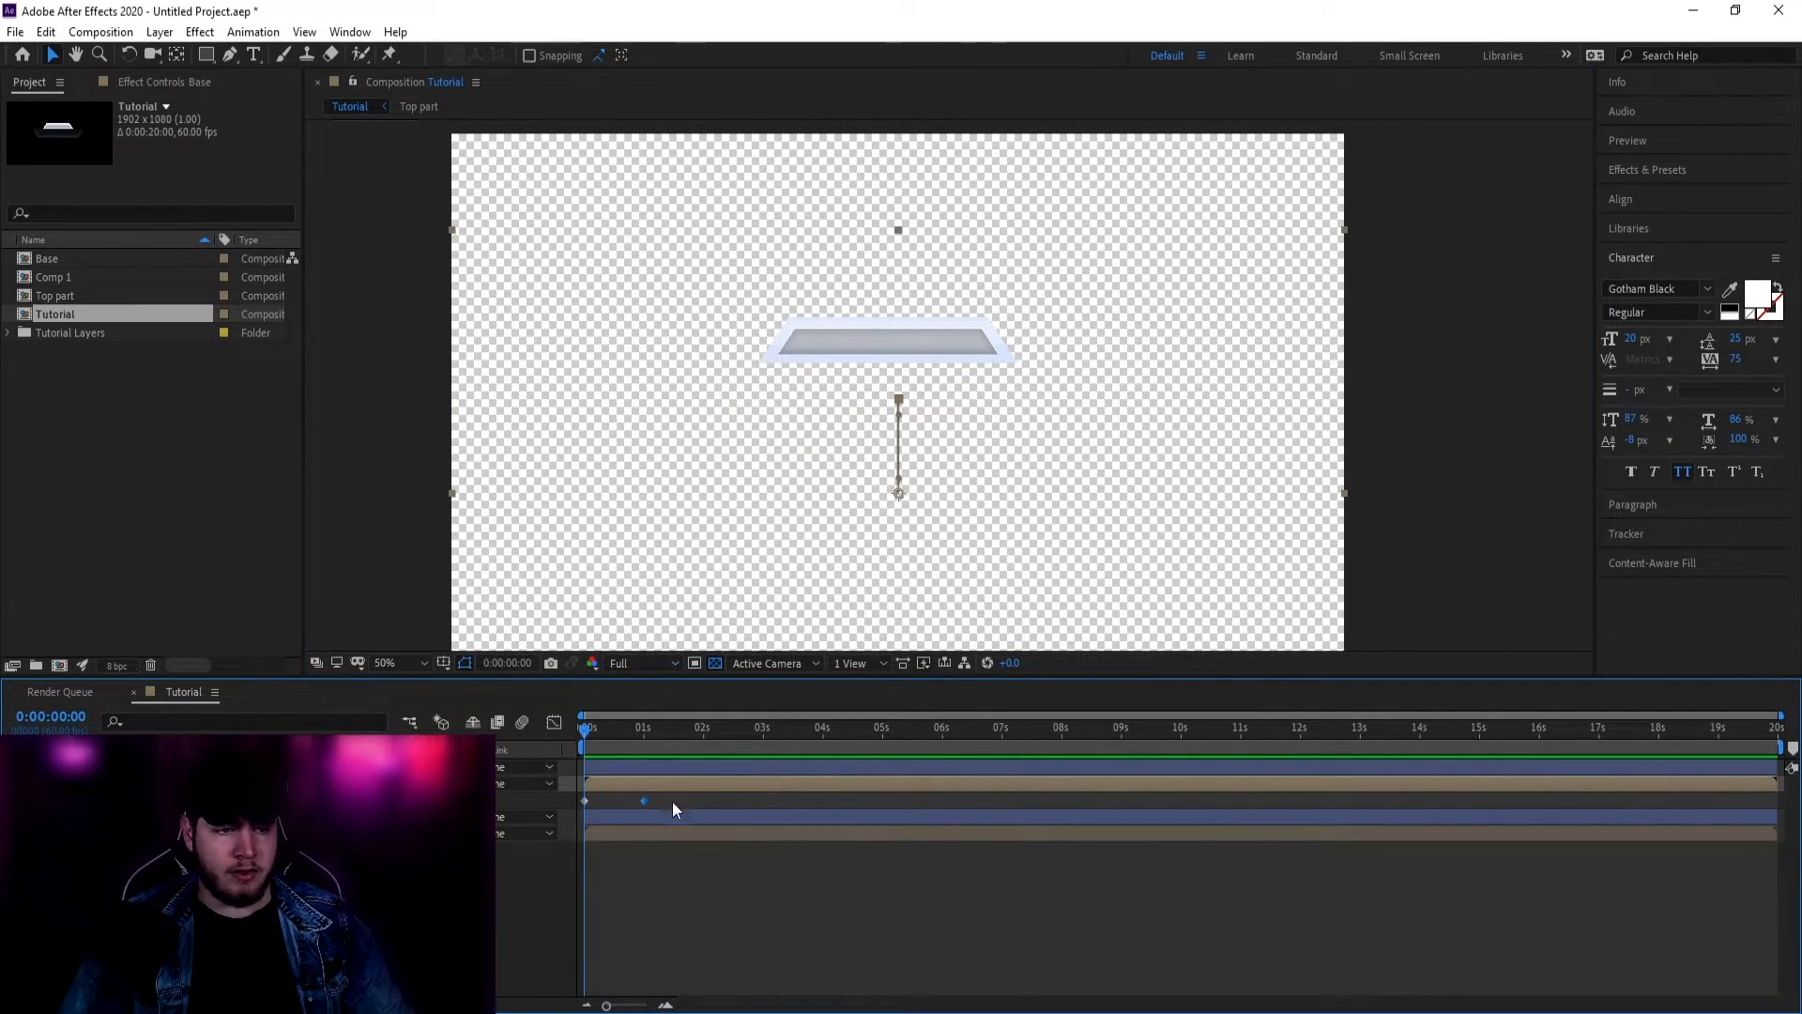
{"action": "left_click_drag", "start_coordinate": [663, 802], "coordinate": [577, 802]}
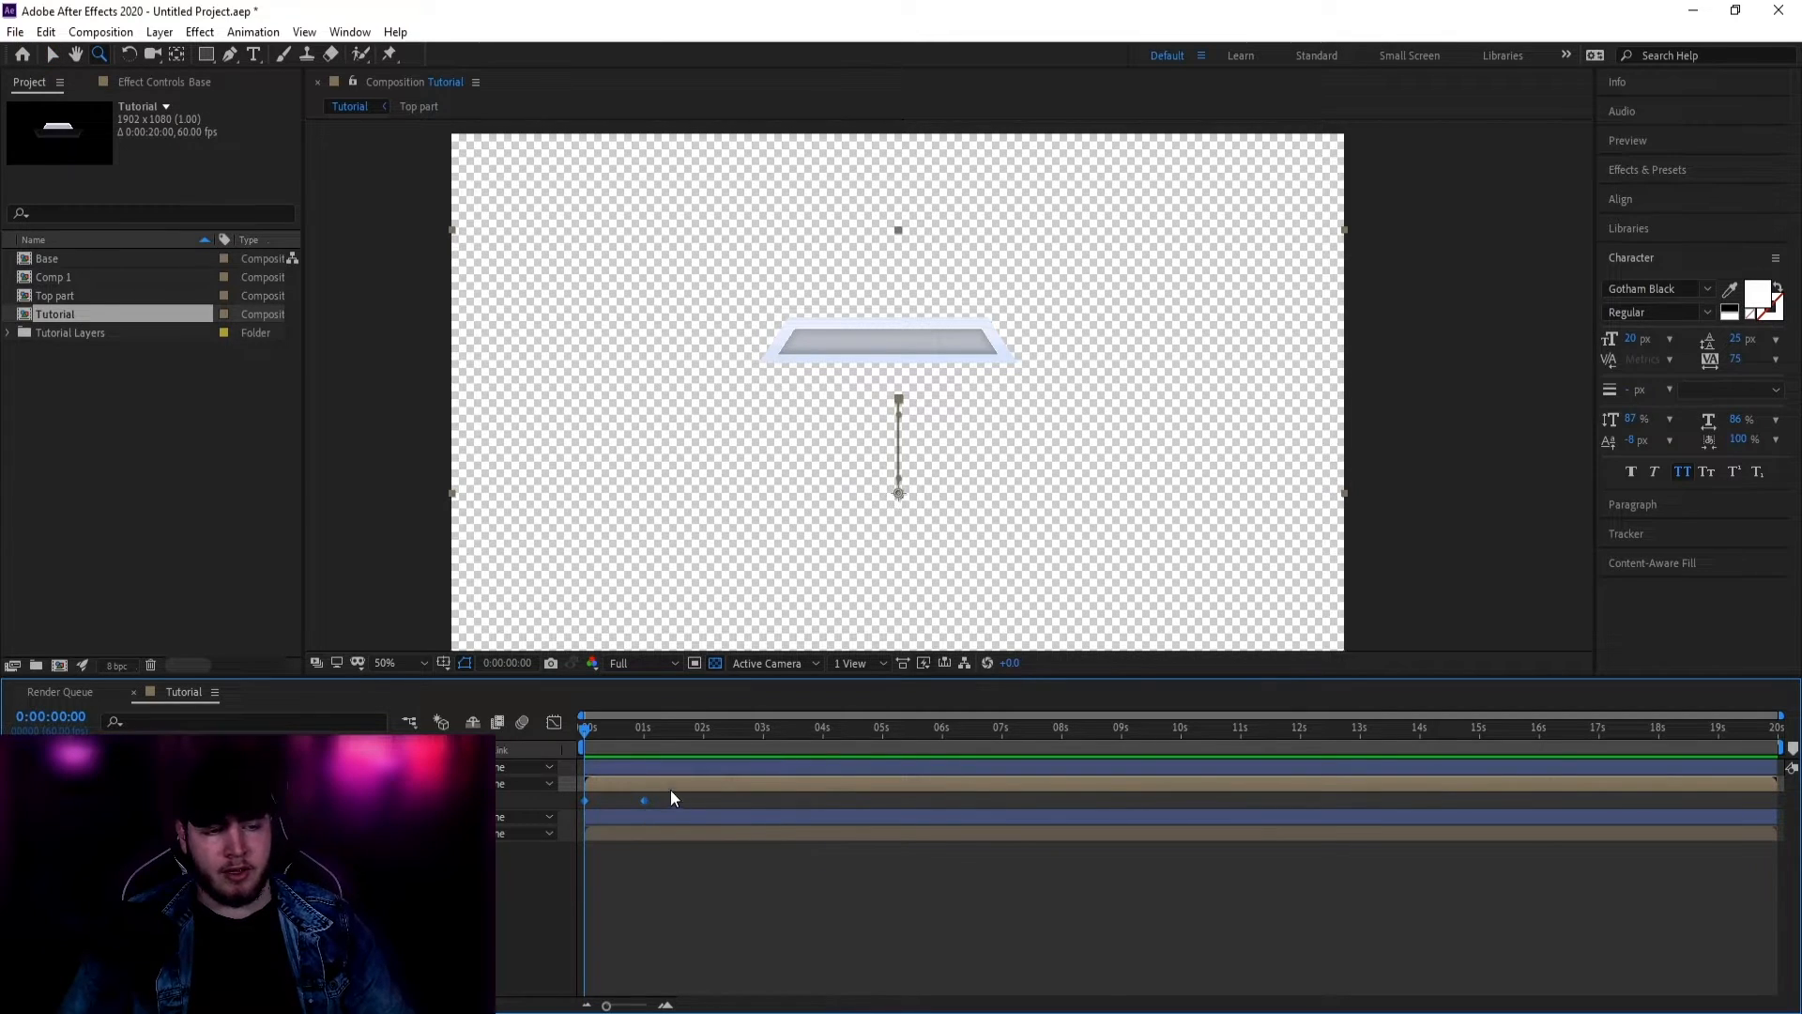
{"action": "right_click", "coordinate": [644, 801]}
{"action": "mouse_move", "coordinate": [704, 791]}
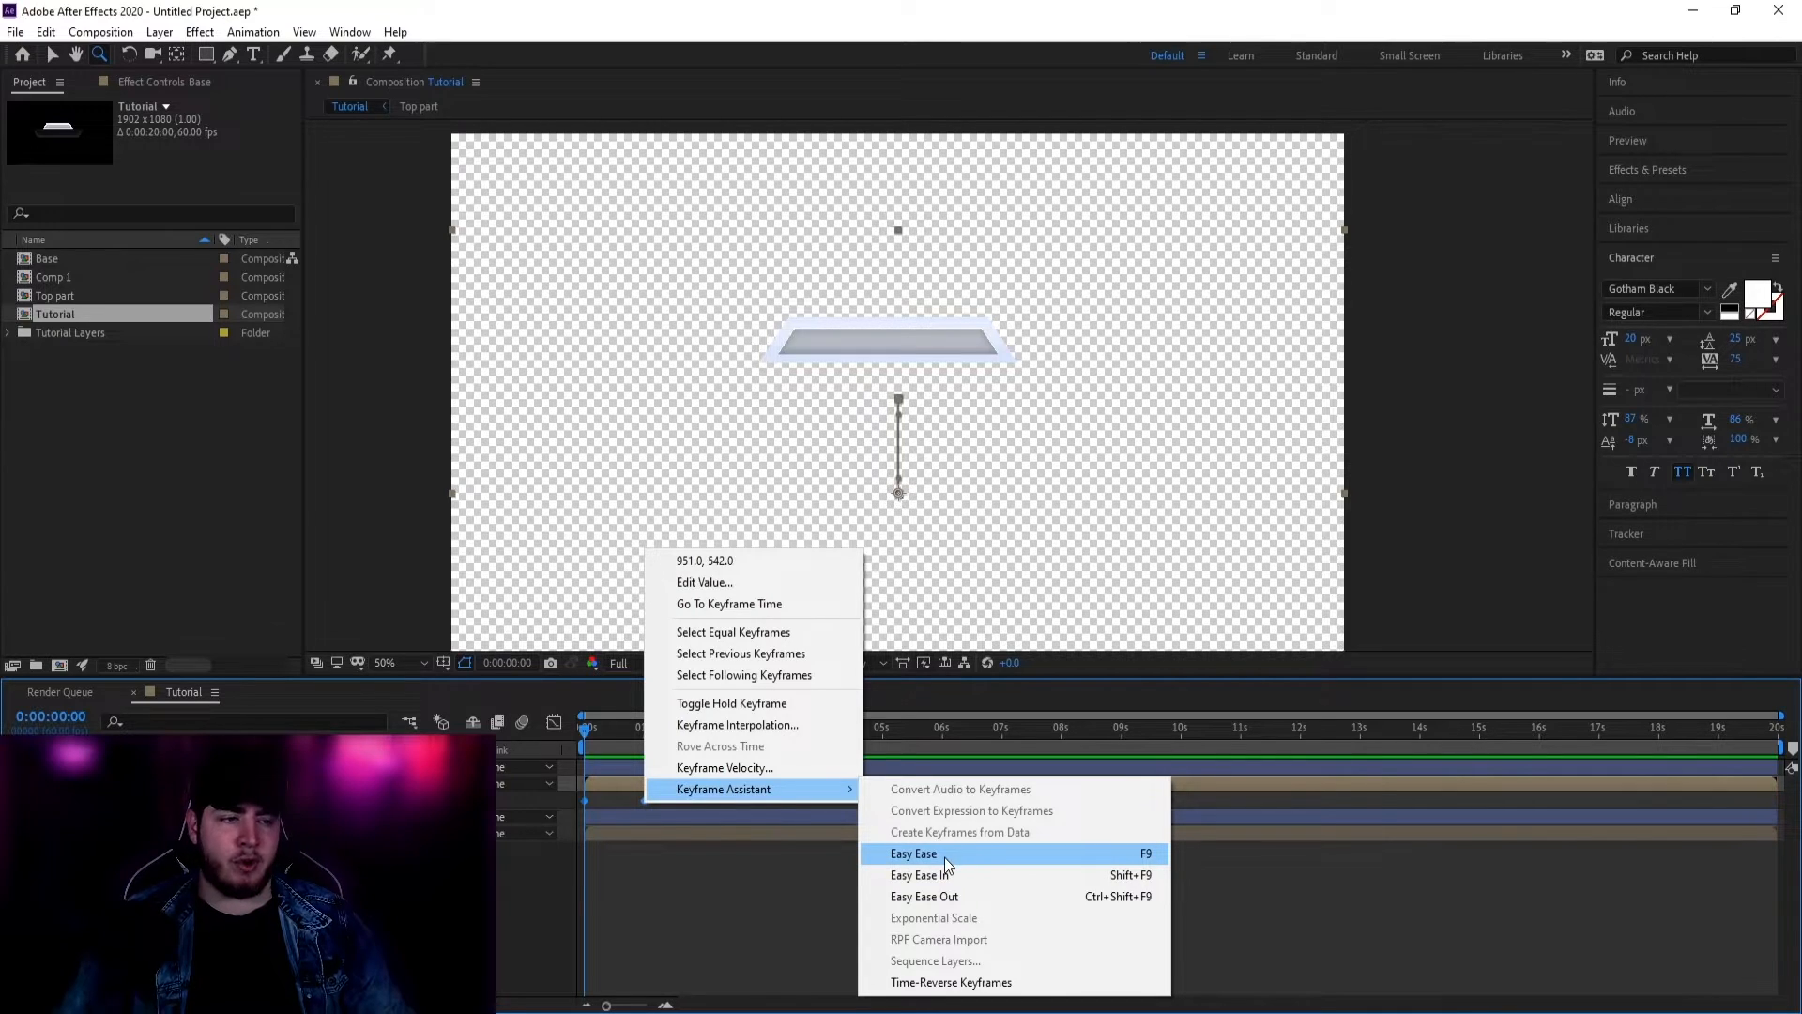
{"action": "left_click", "coordinate": [909, 856]}
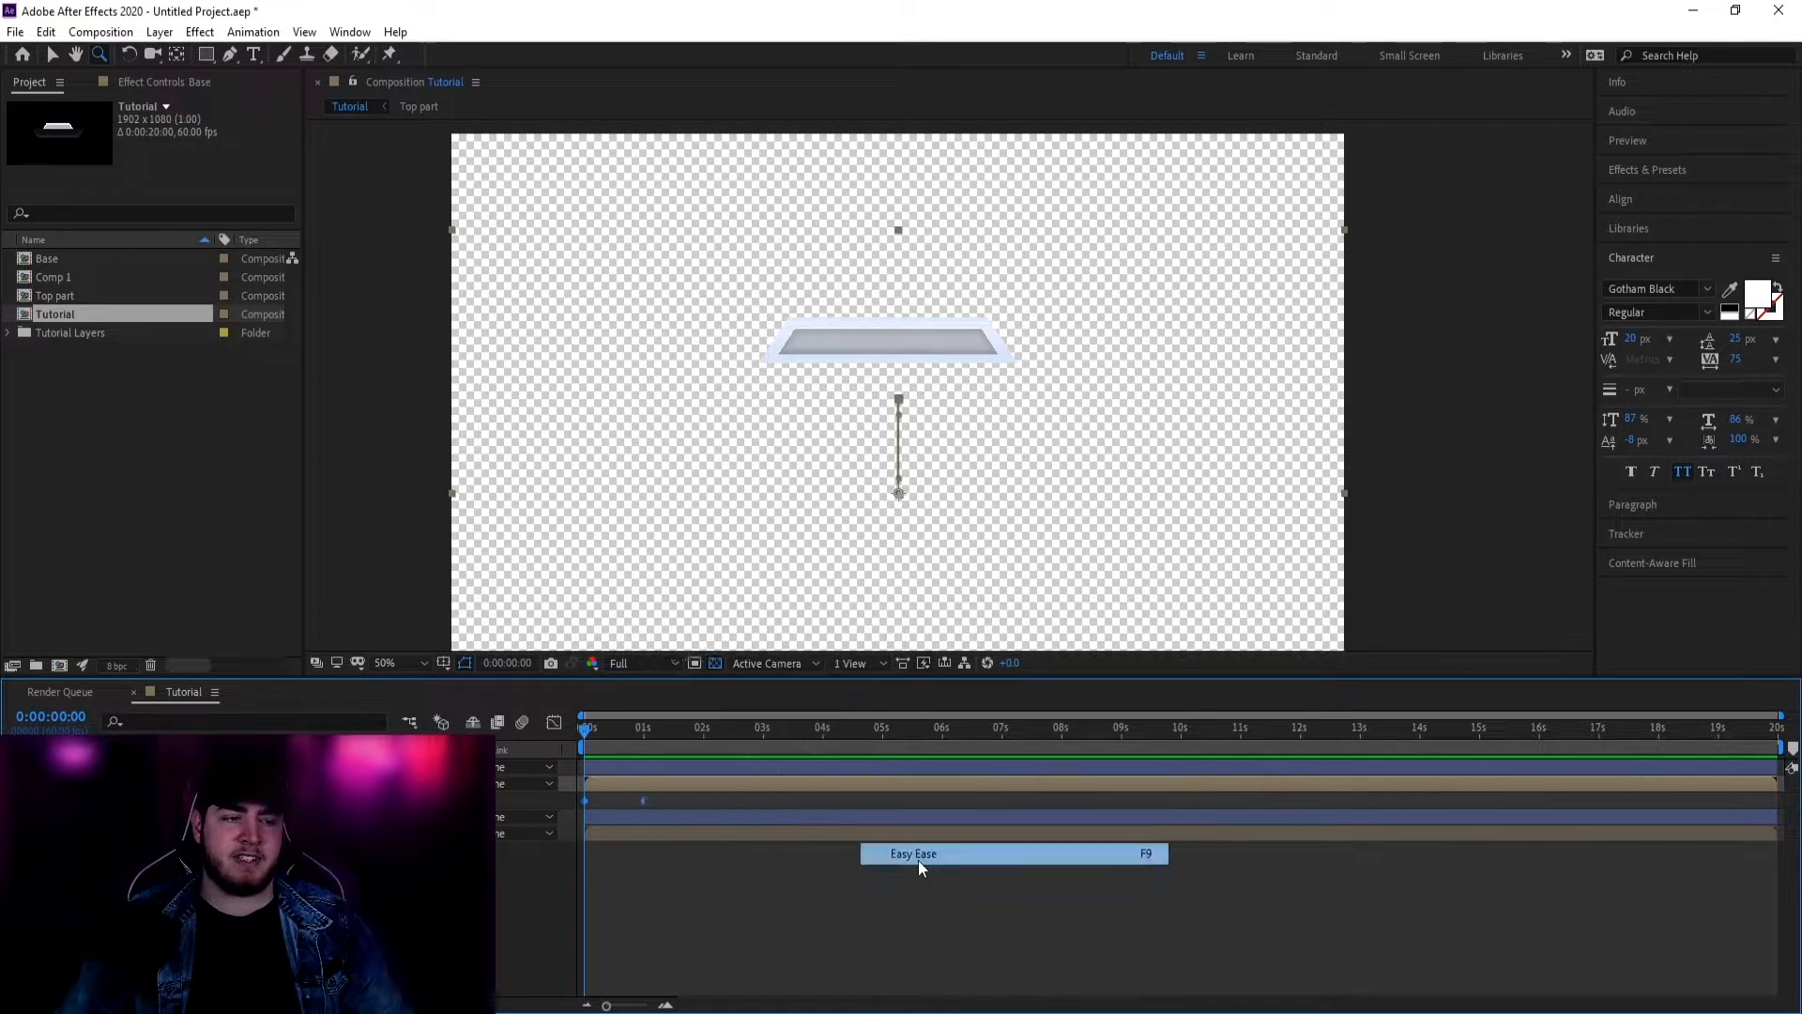
Step: Stretch the end keyframe's ease in the Graph Editor and move it to about 1.7 seconds
{"action": "left_click", "coordinate": [551, 720]}
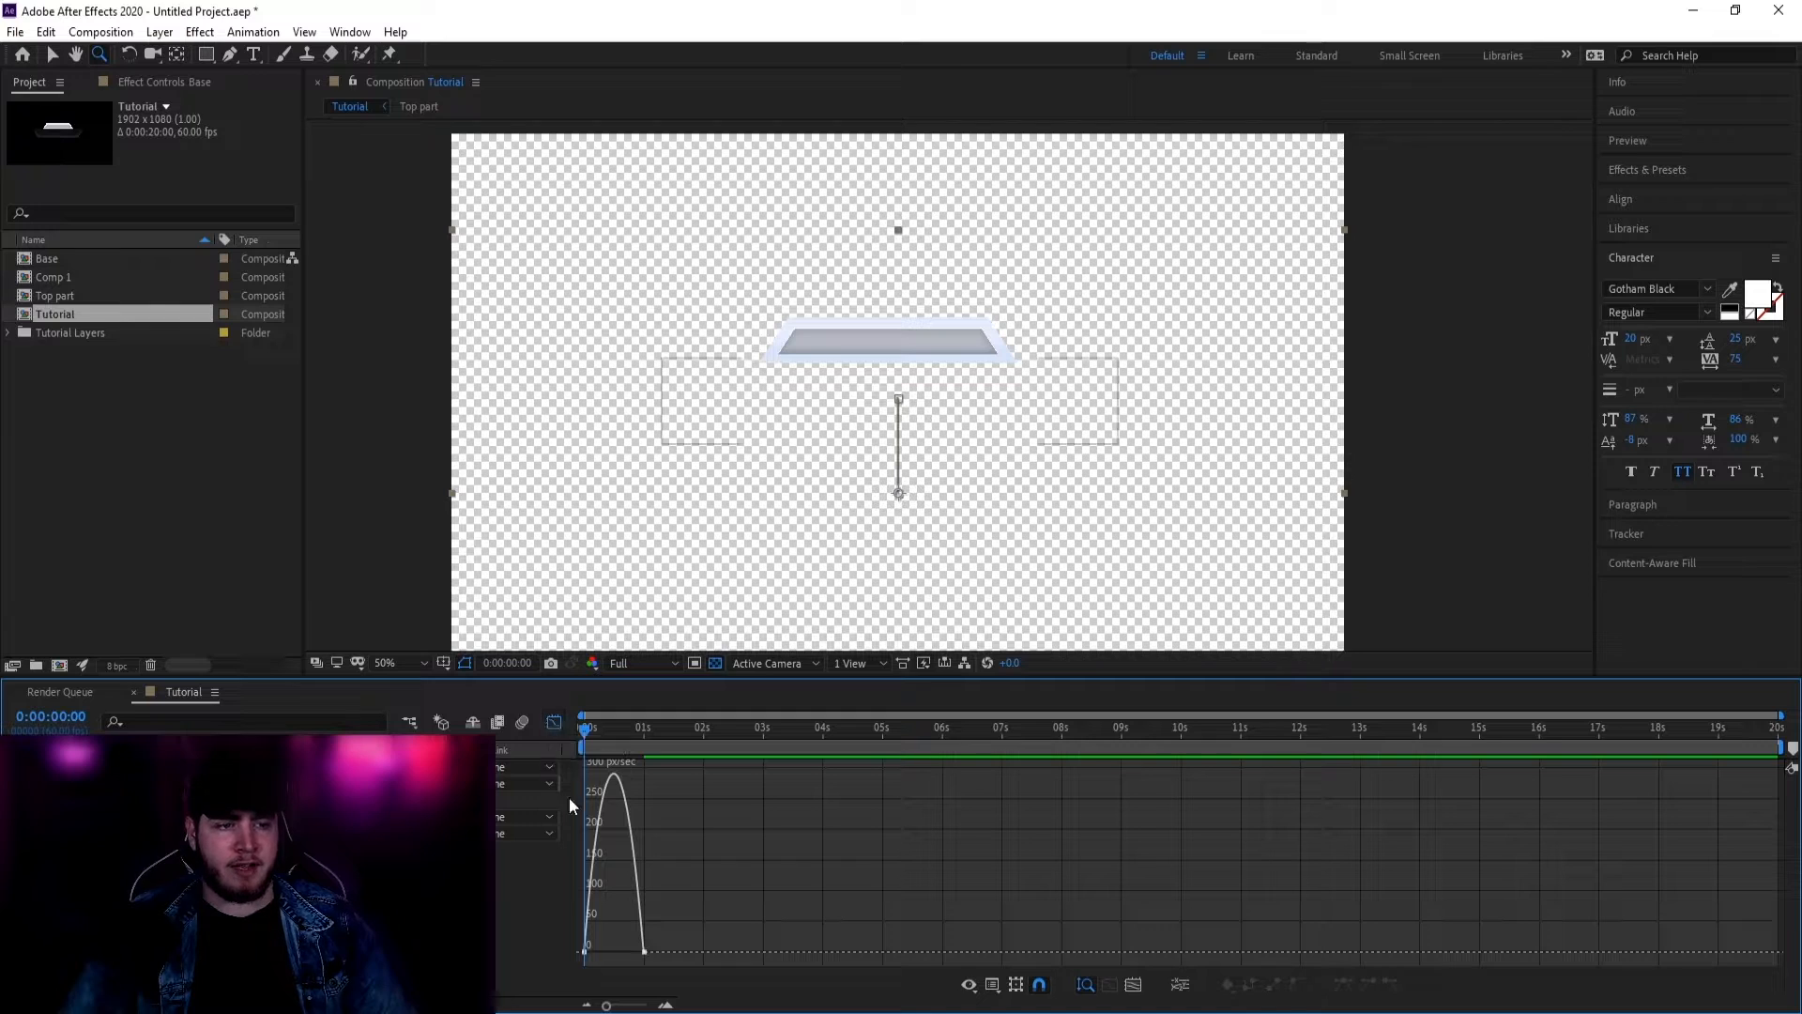
{"action": "key", "text": "v"}
{"action": "left_click_drag", "start_coordinate": [662, 946], "coordinate": [614, 952]}
{"action": "left_click", "coordinate": [553, 723]}
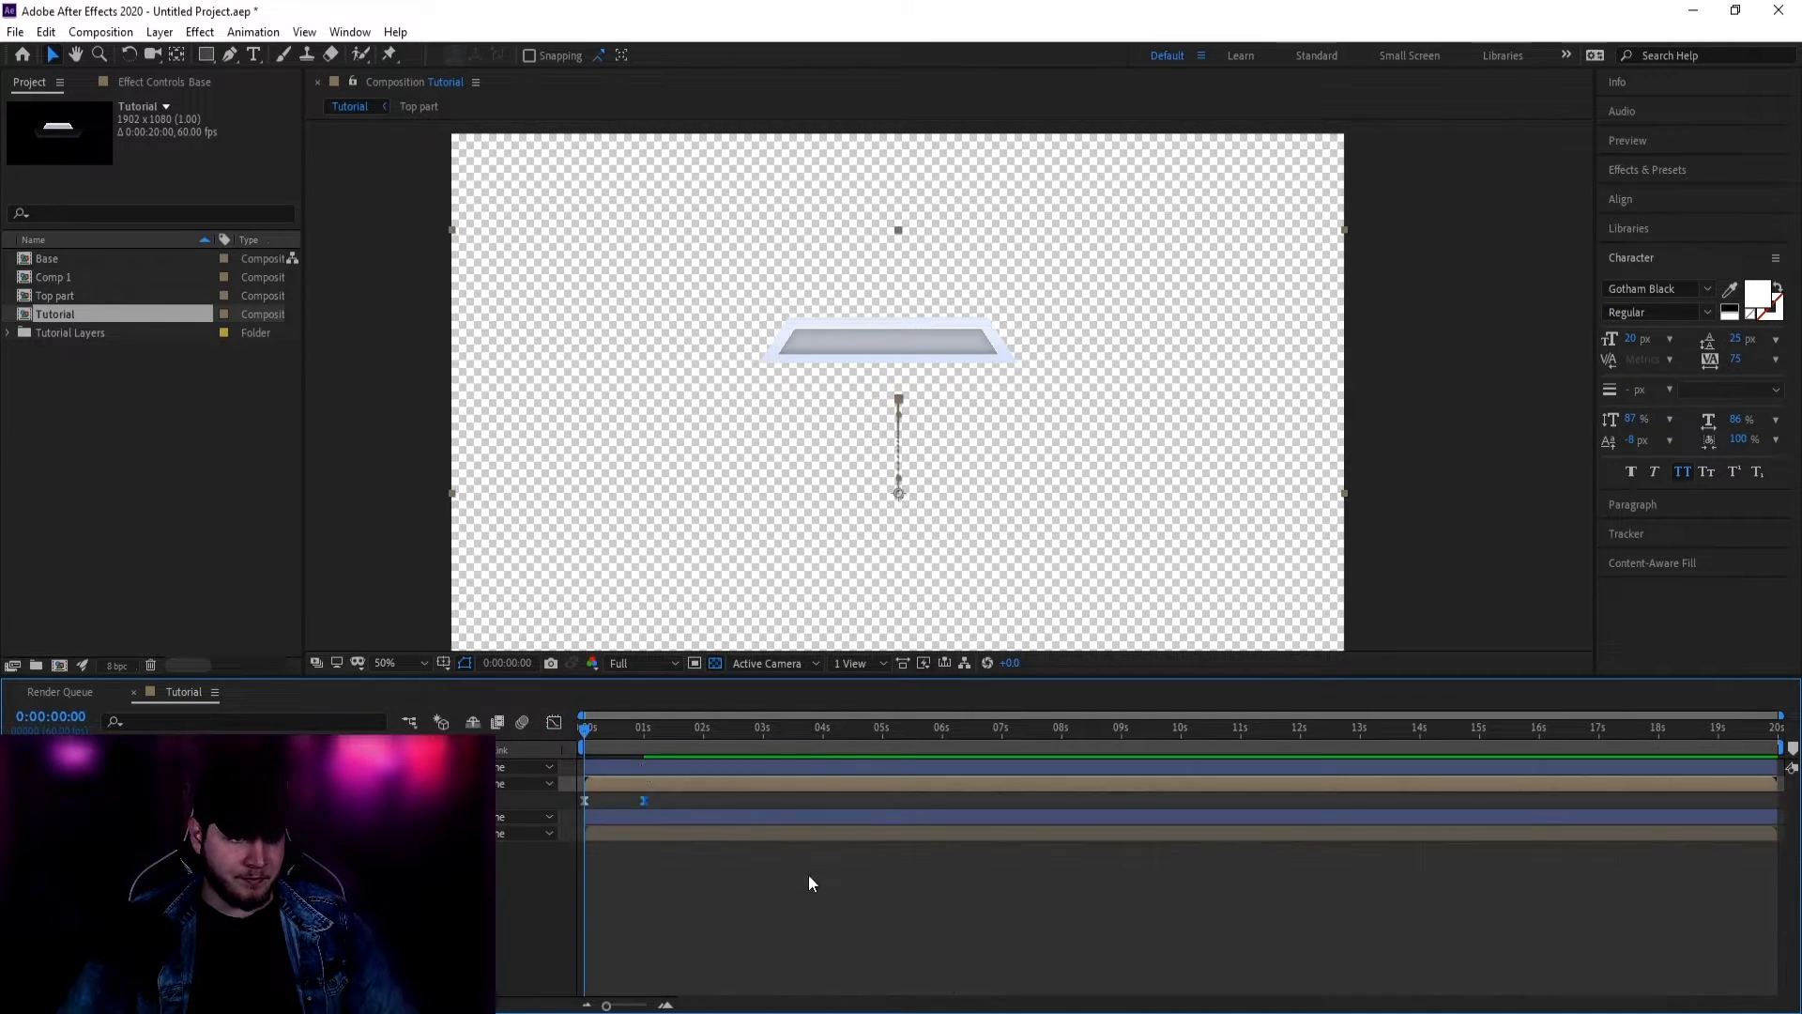
{"action": "key", "text": "space"}
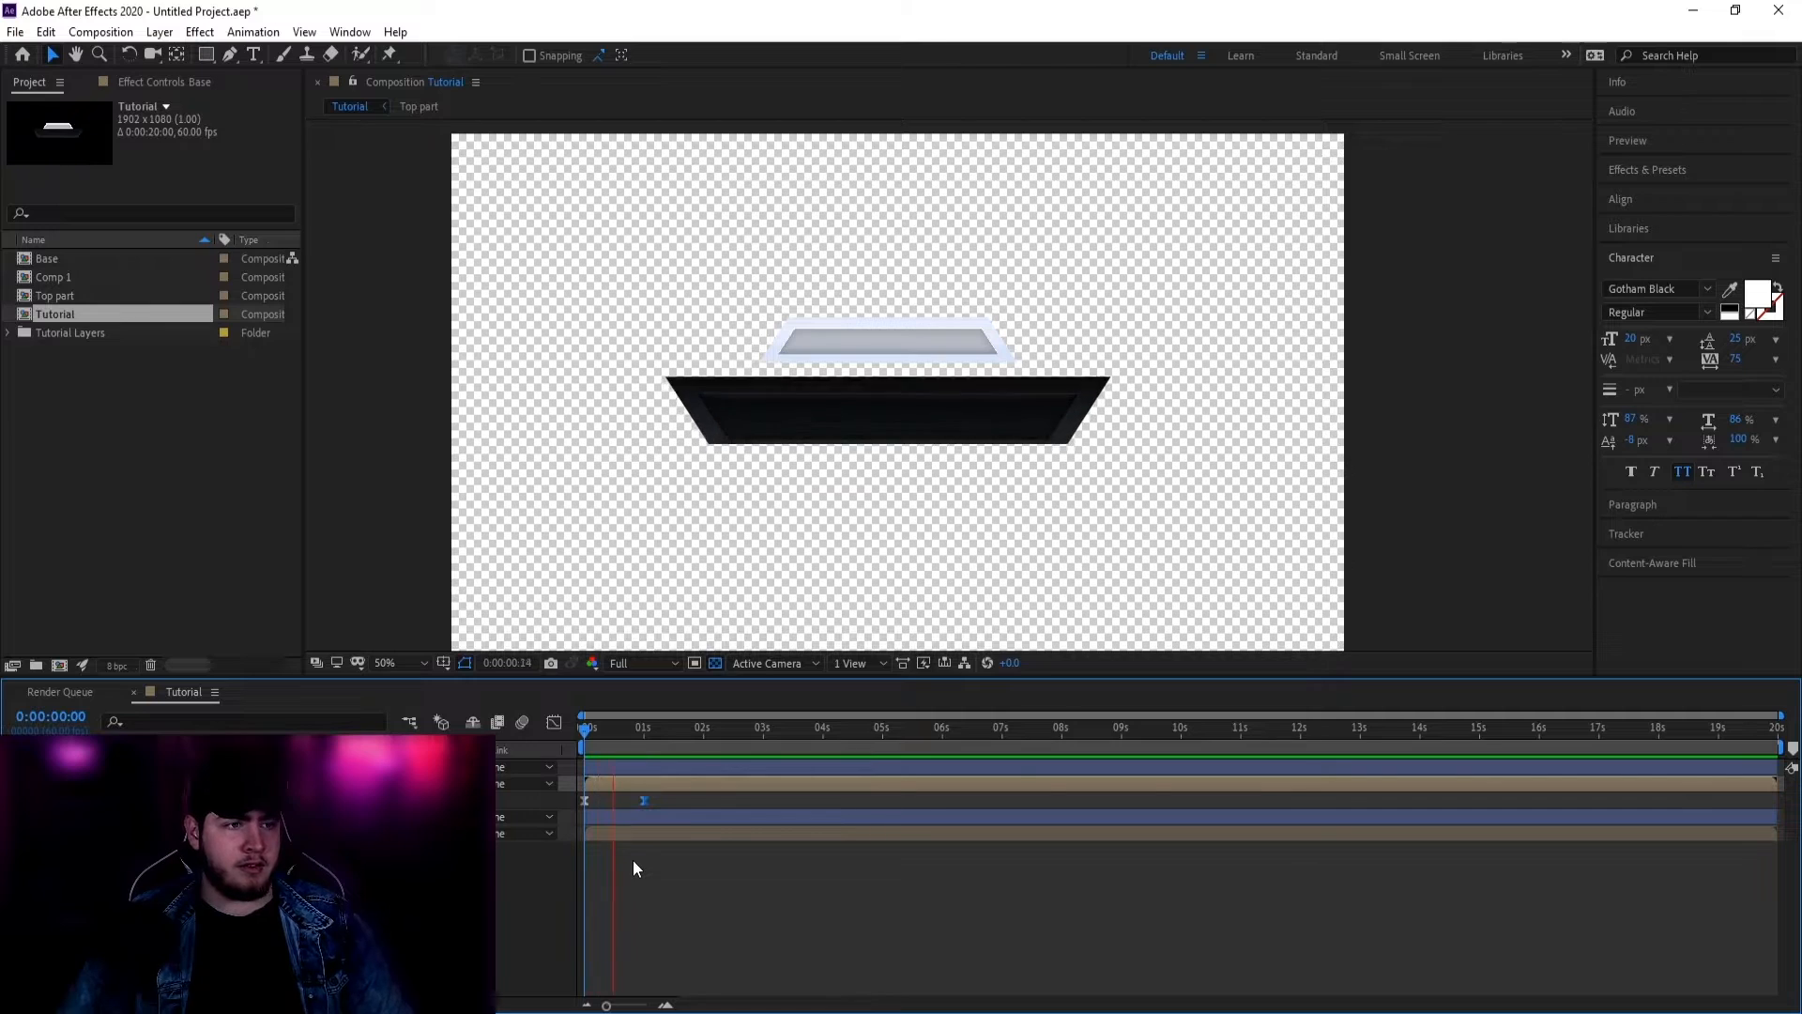
{"action": "left_click_drag", "start_coordinate": [645, 800], "coordinate": [689, 797]}
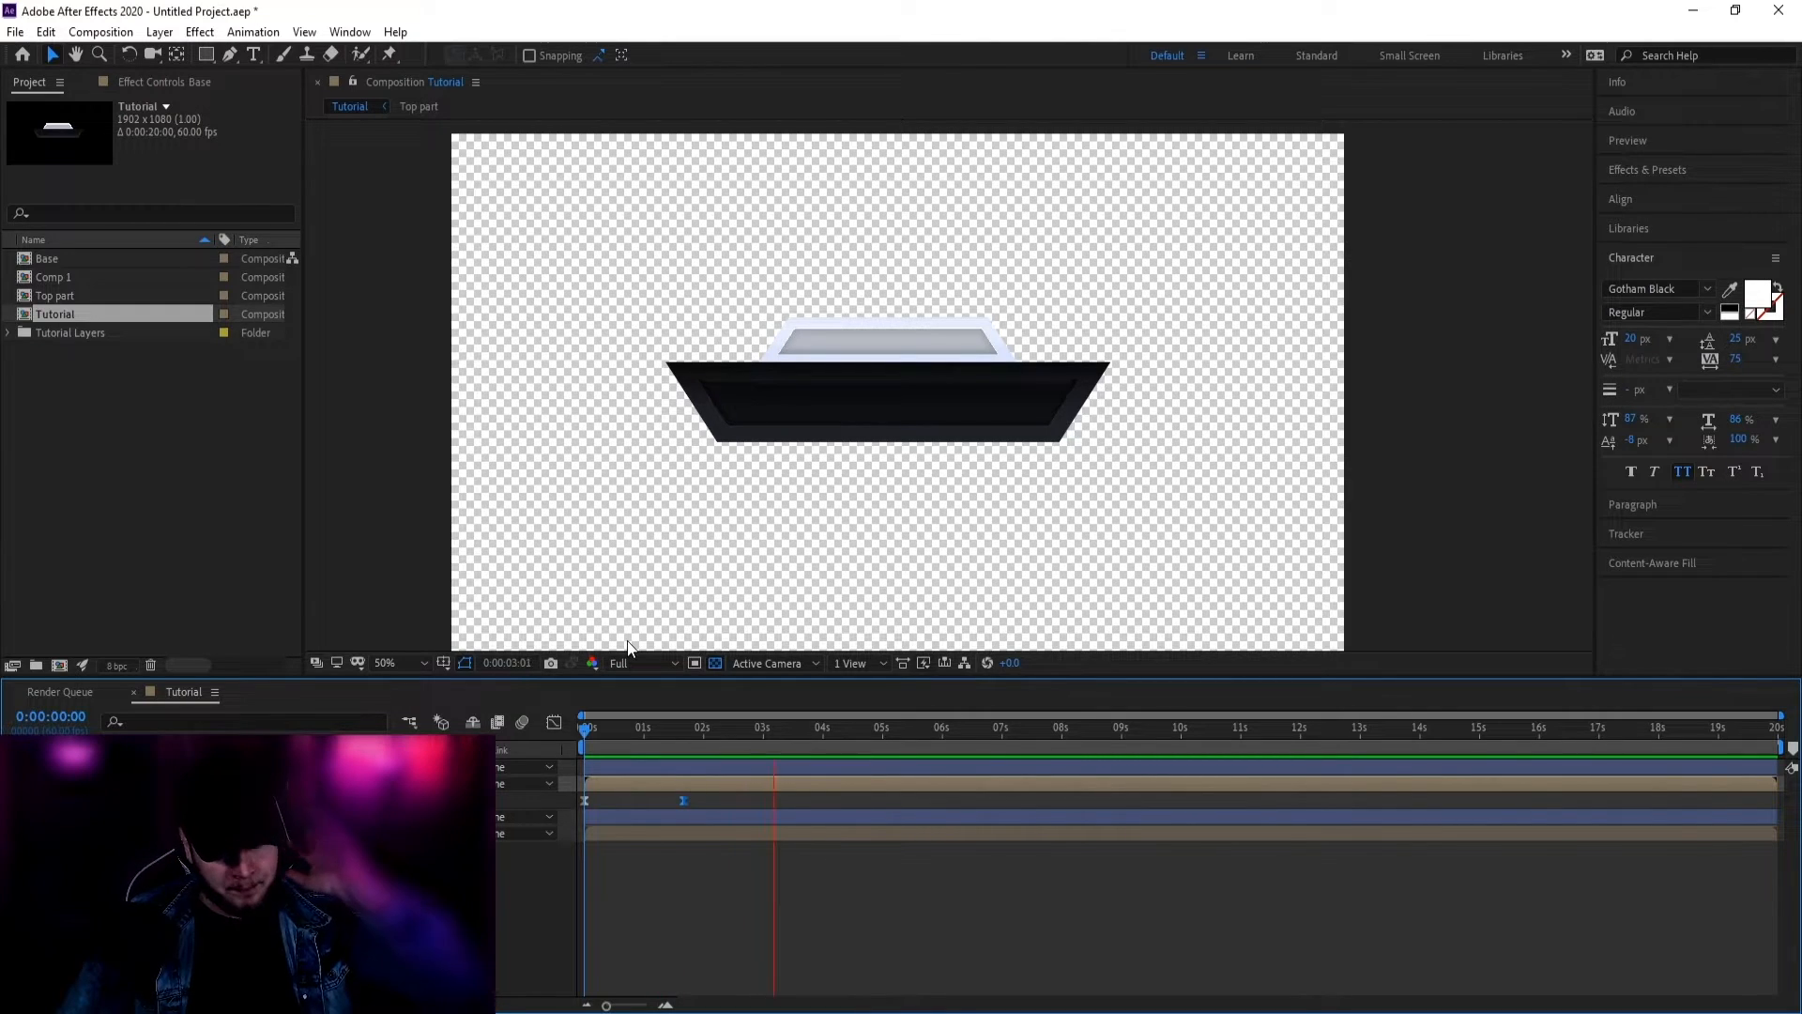
Step: Lower the Top part lid behind the tray and delay that start keyframe to about 1 second
{"action": "left_click", "coordinate": [281, 833]}
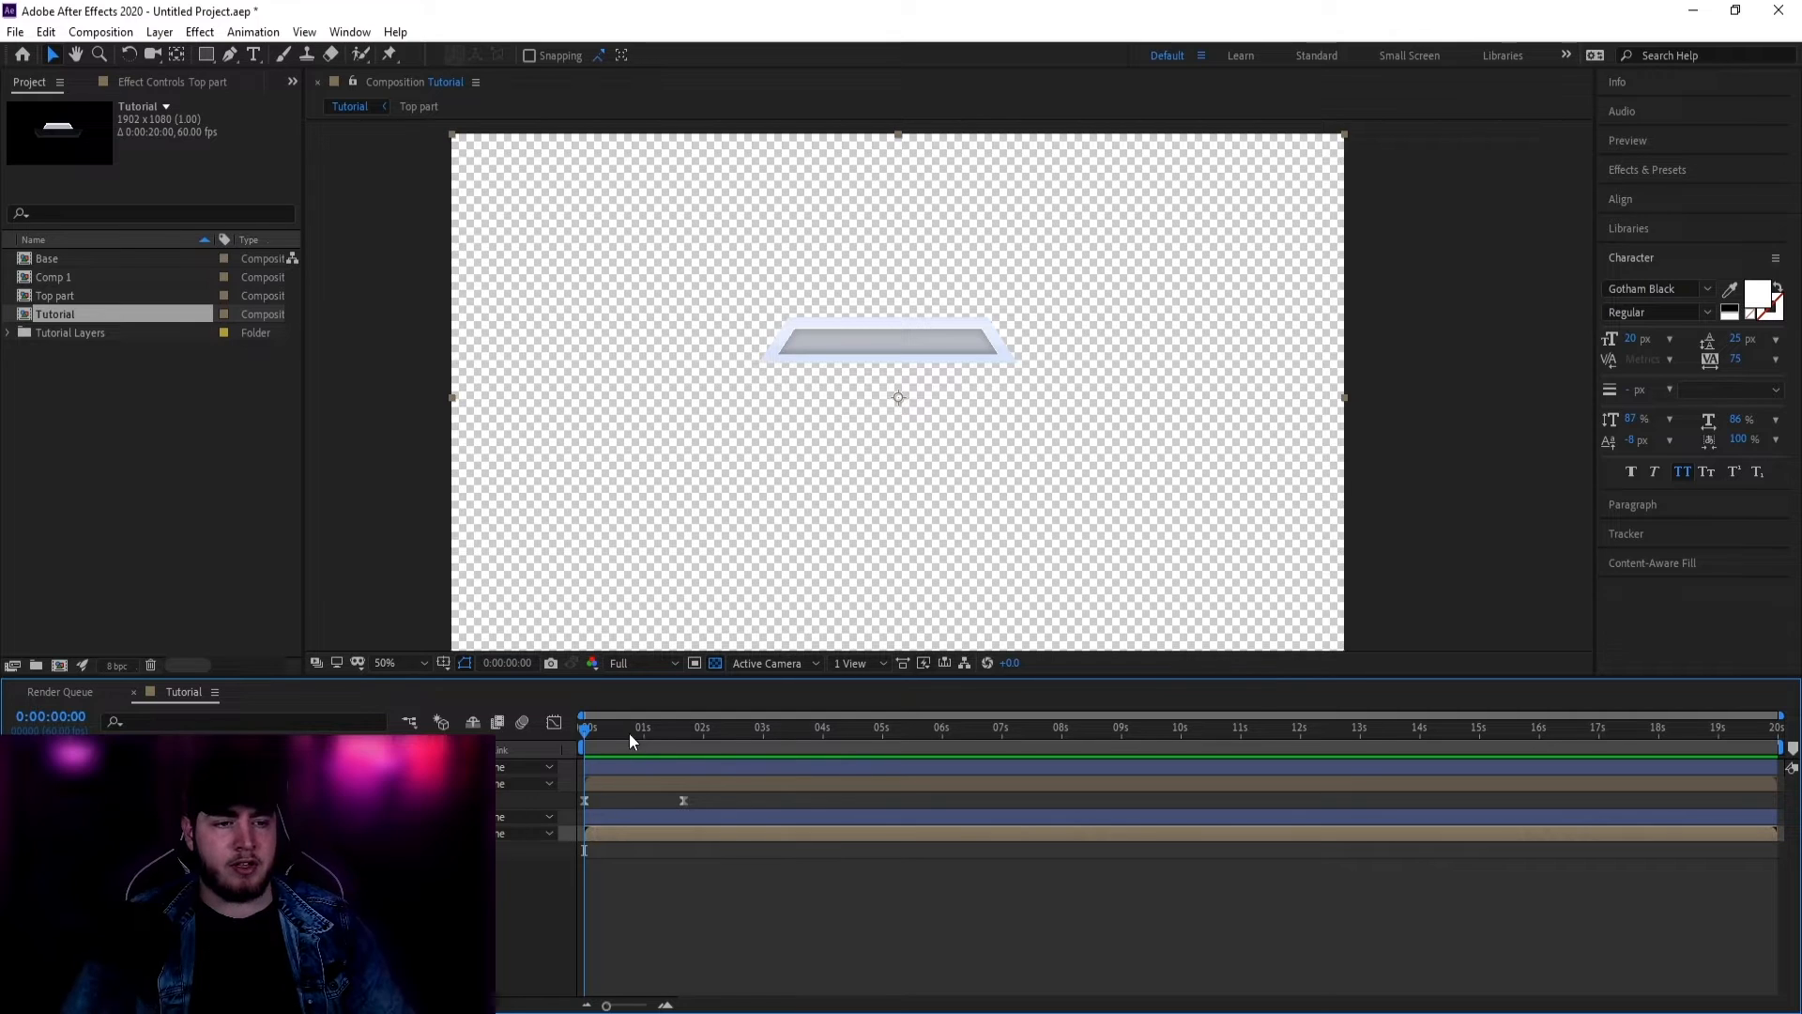
{"action": "left_click_drag", "start_coordinate": [591, 735], "coordinate": [584, 732]}
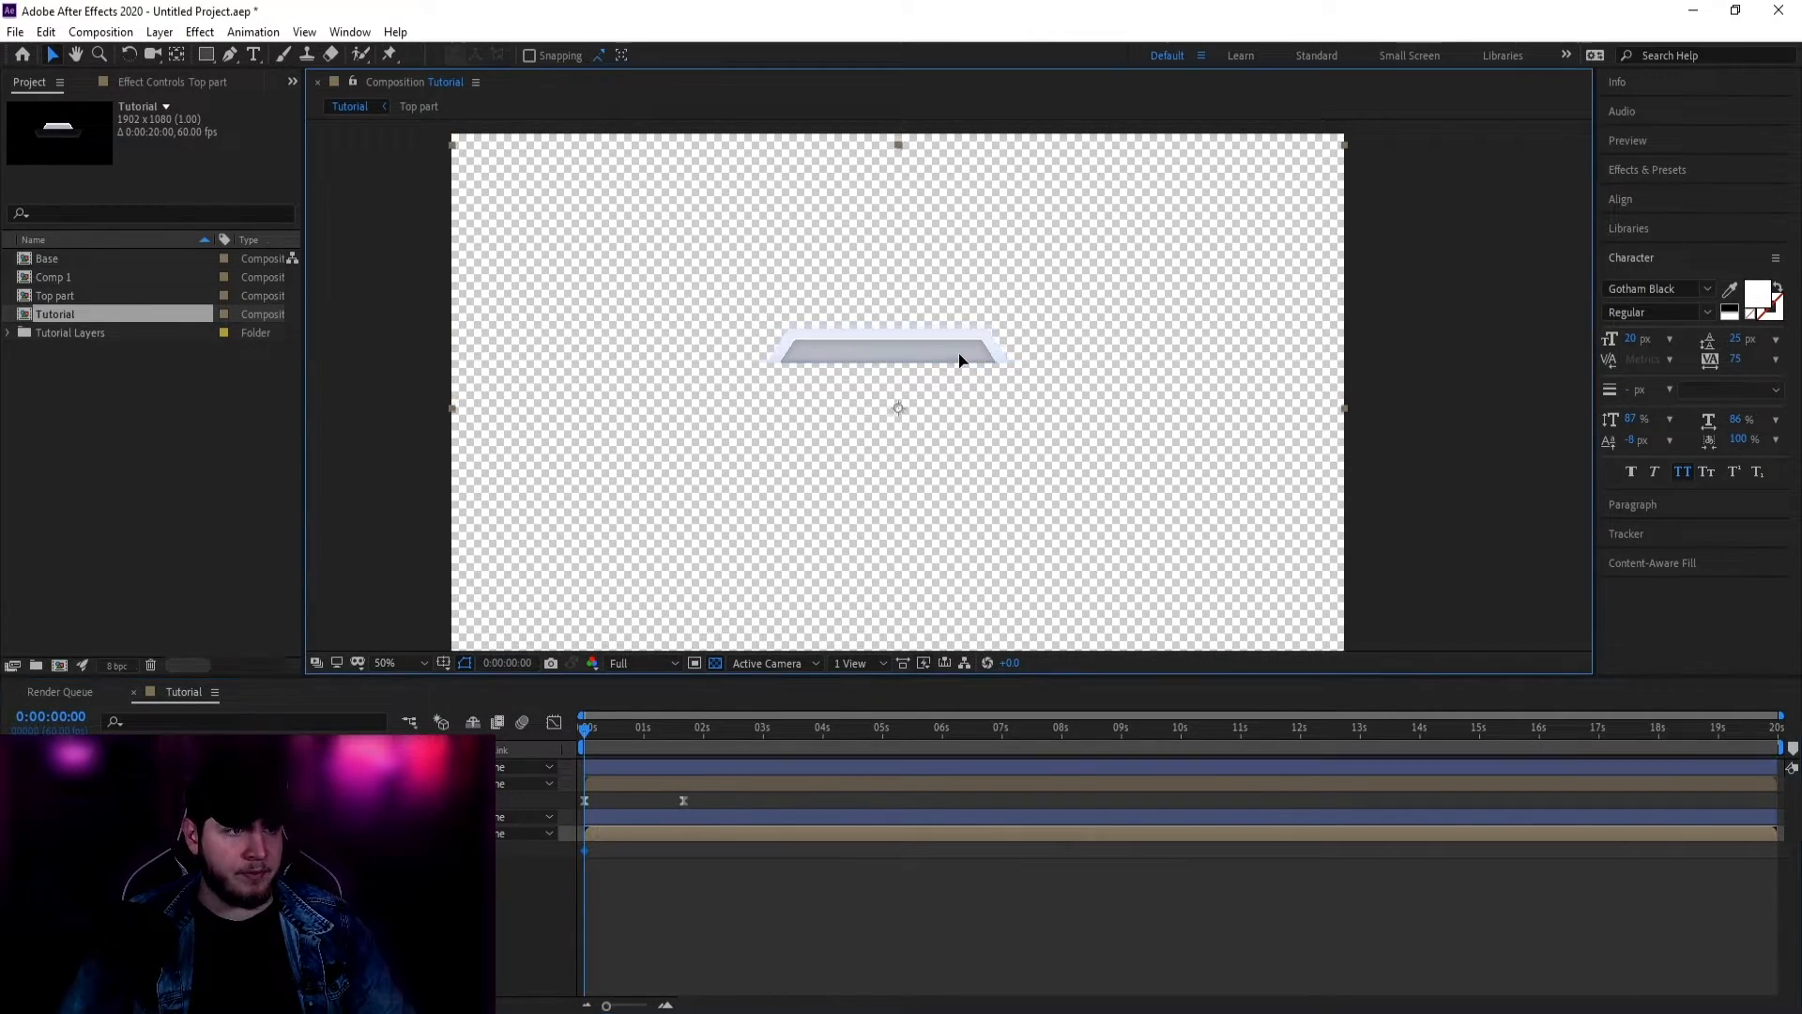
{"action": "left_click_drag", "start_coordinate": [959, 354], "coordinate": [959, 392]}
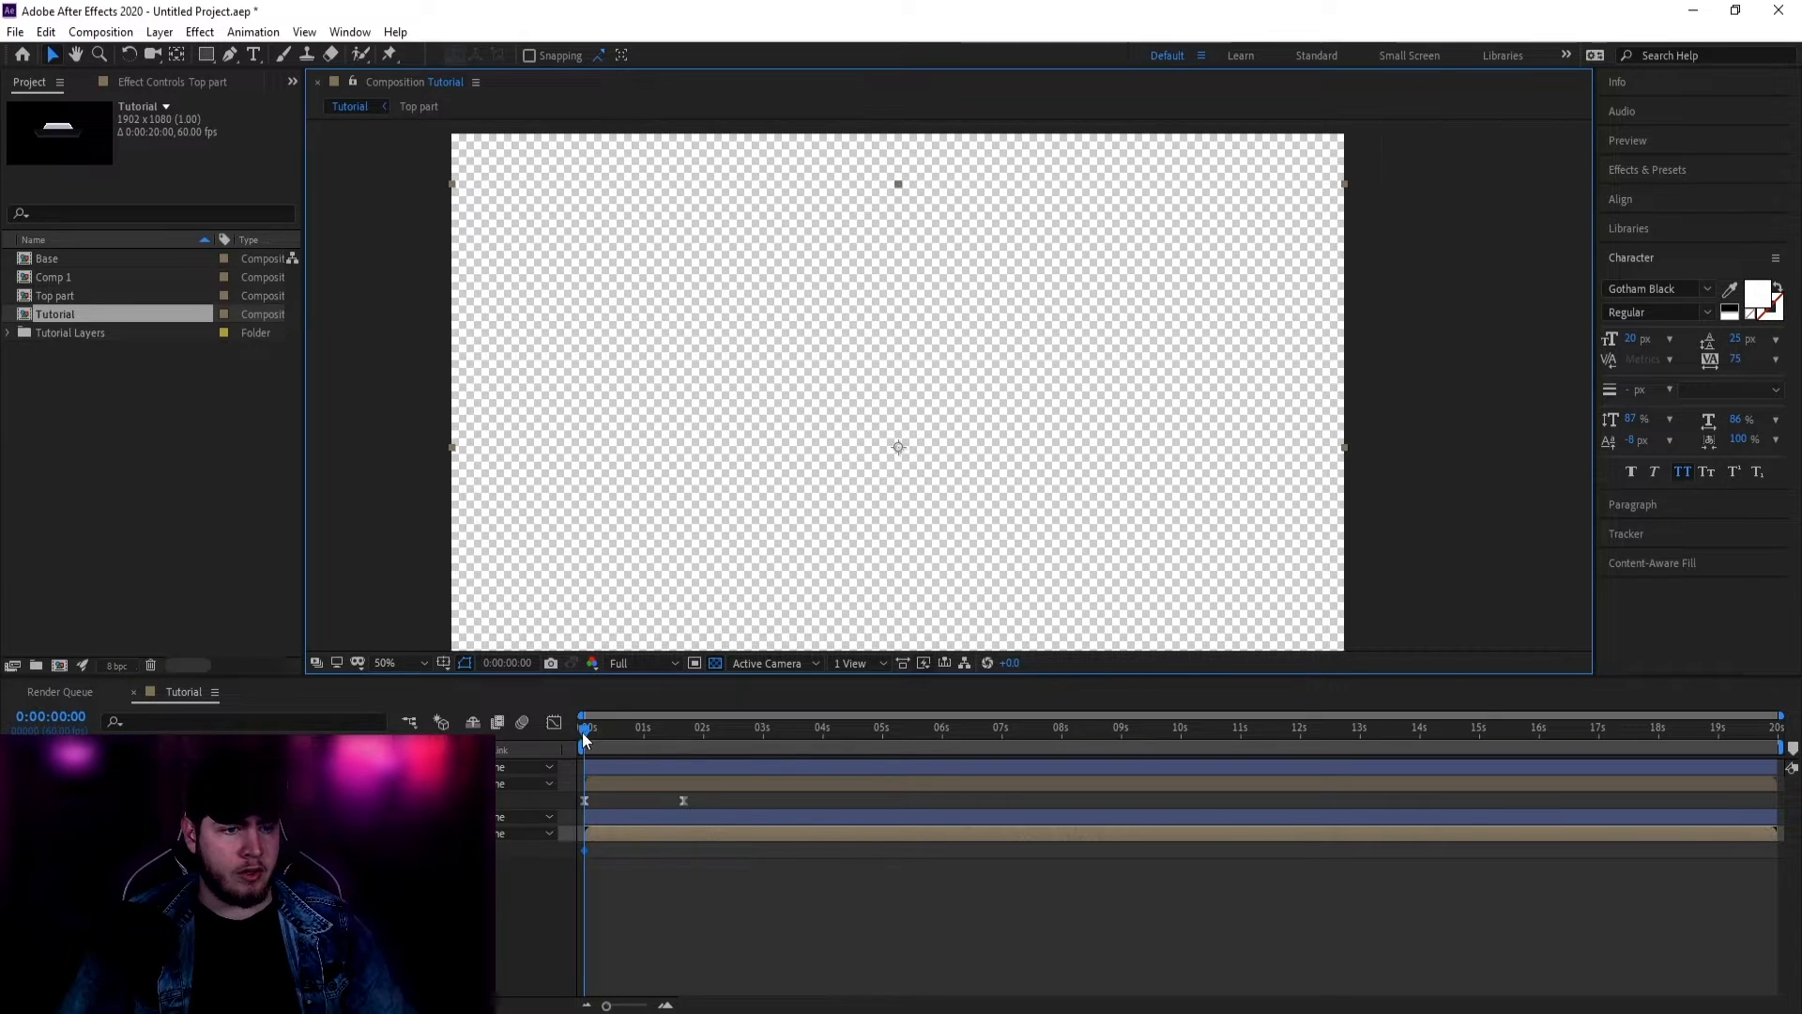
{"action": "left_click_drag", "start_coordinate": [584, 739], "coordinate": [674, 737]}
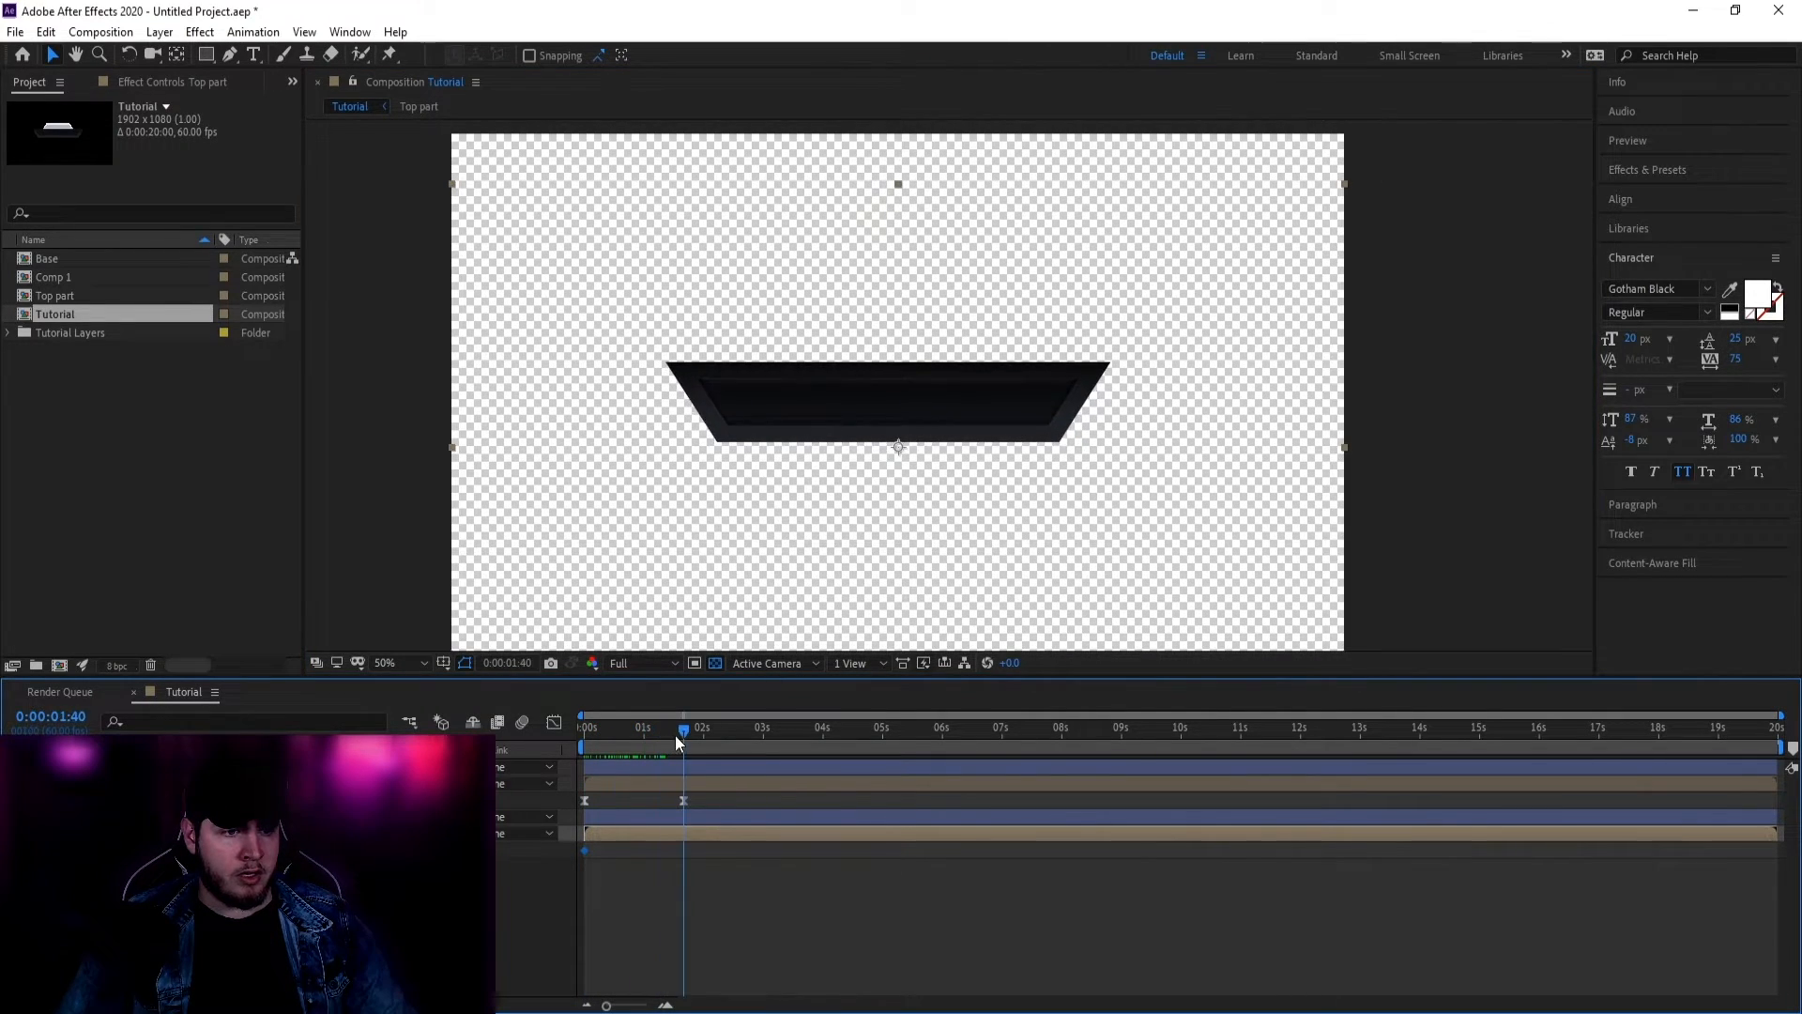
{"action": "left_click_drag", "start_coordinate": [584, 849], "coordinate": [642, 849]}
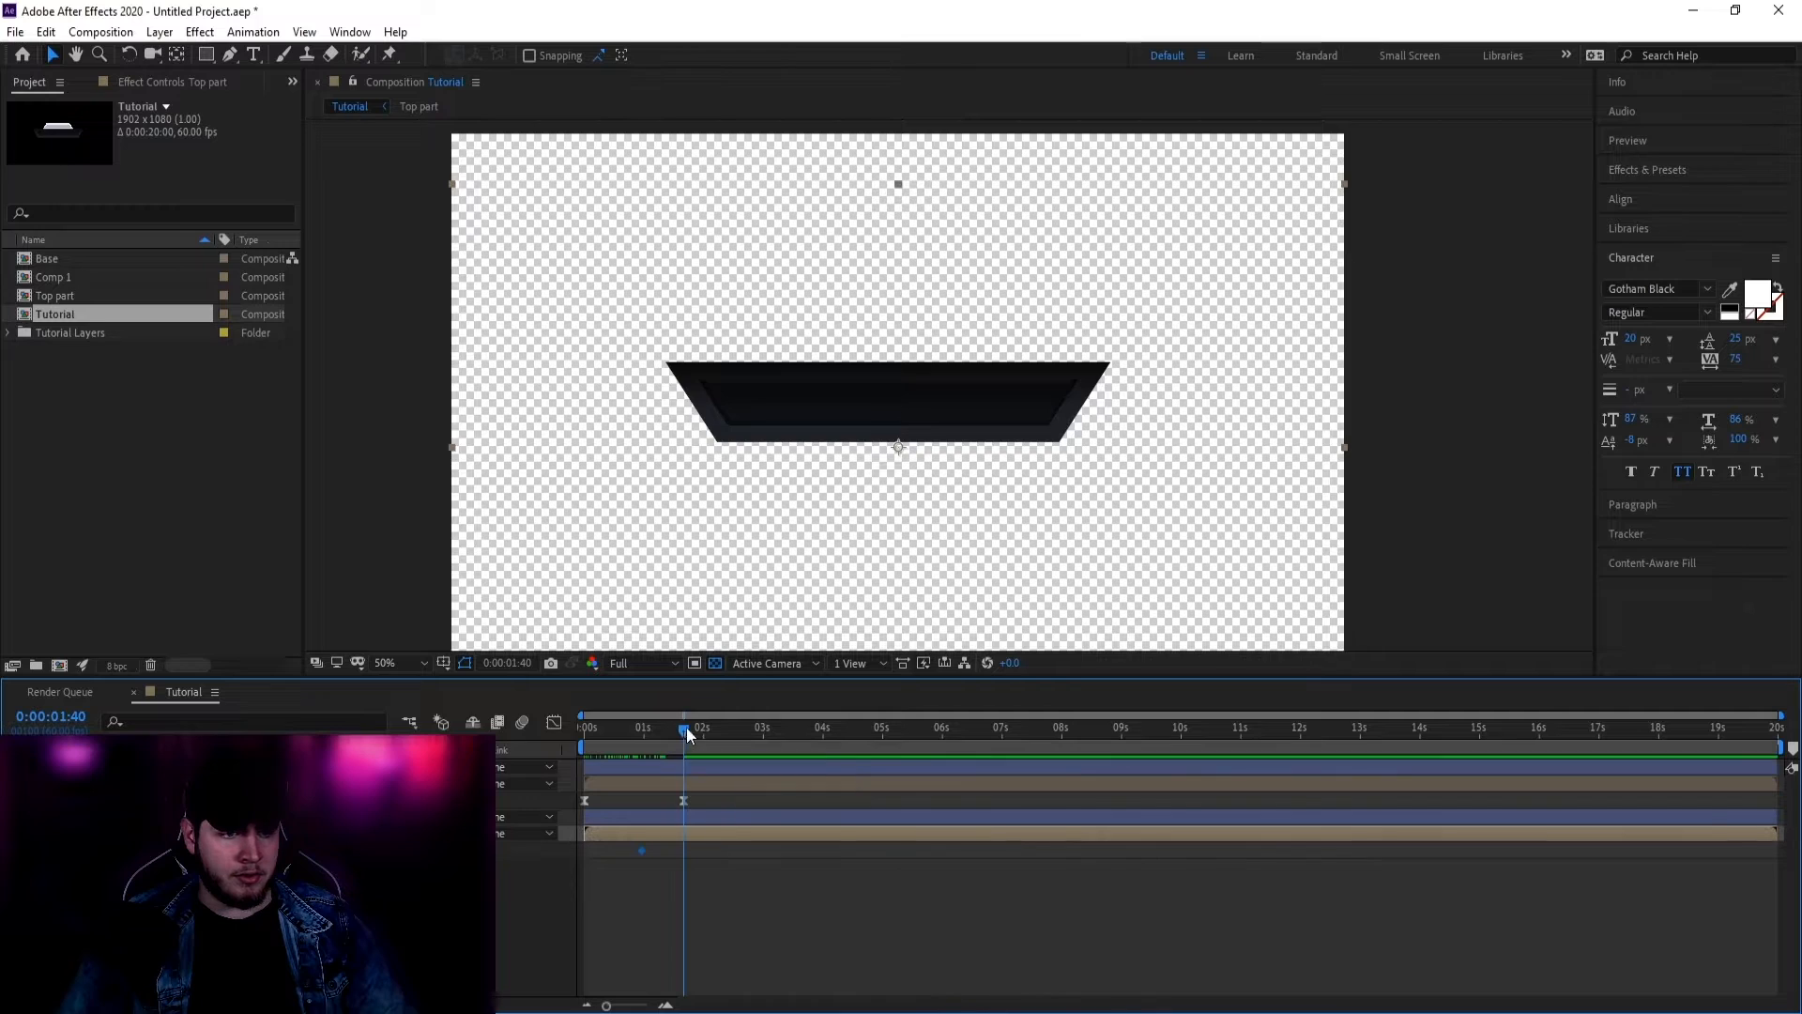
Step: Nudge the lid's start keyframe later and raise the lid above the tray at 0:00:02:22
{"action": "mouse_move", "coordinate": [687, 732]}
{"action": "left_mouse_down"}
{"action": "mouse_move", "coordinate": [601, 735]}
{"action": "mouse_move", "coordinate": [657, 747]}
{"action": "left_mouse_up"}
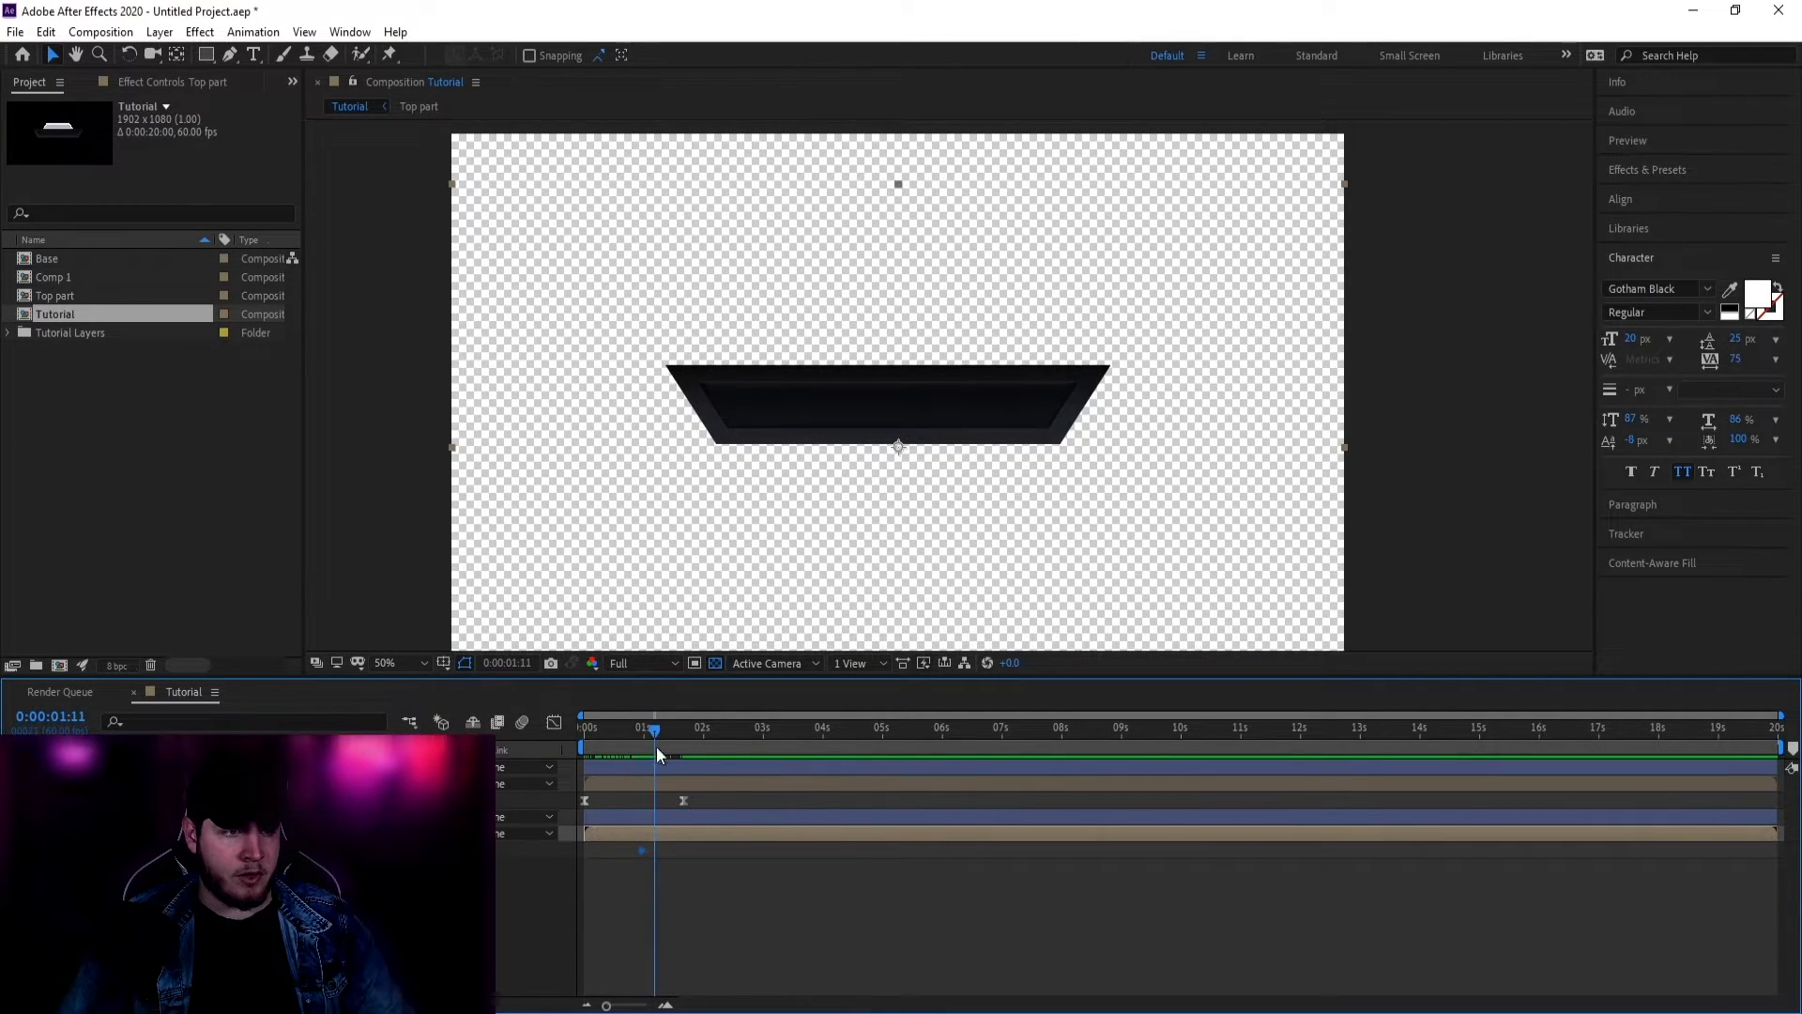
{"action": "left_click_drag", "start_coordinate": [643, 851], "coordinate": [656, 848]}
{"action": "left_click_drag", "start_coordinate": [652, 730], "coordinate": [723, 734]}
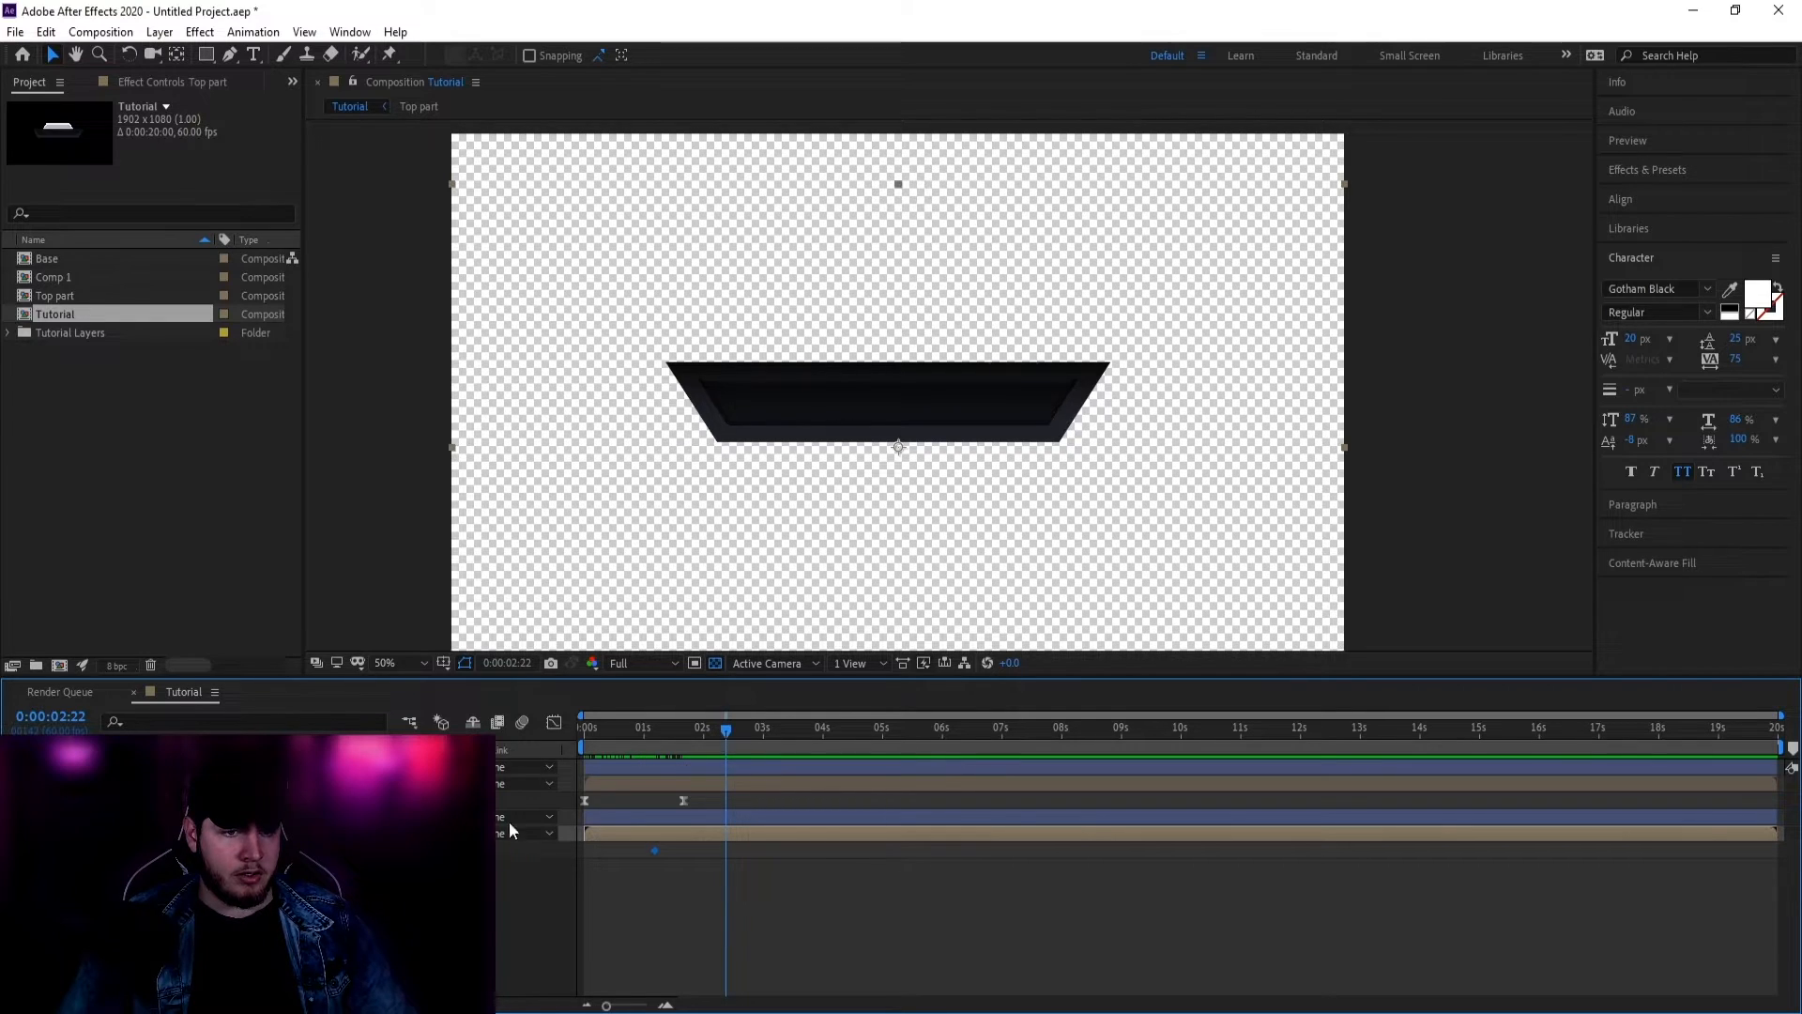
{"action": "left_click_drag", "start_coordinate": [988, 371], "coordinate": [1000, 325]}
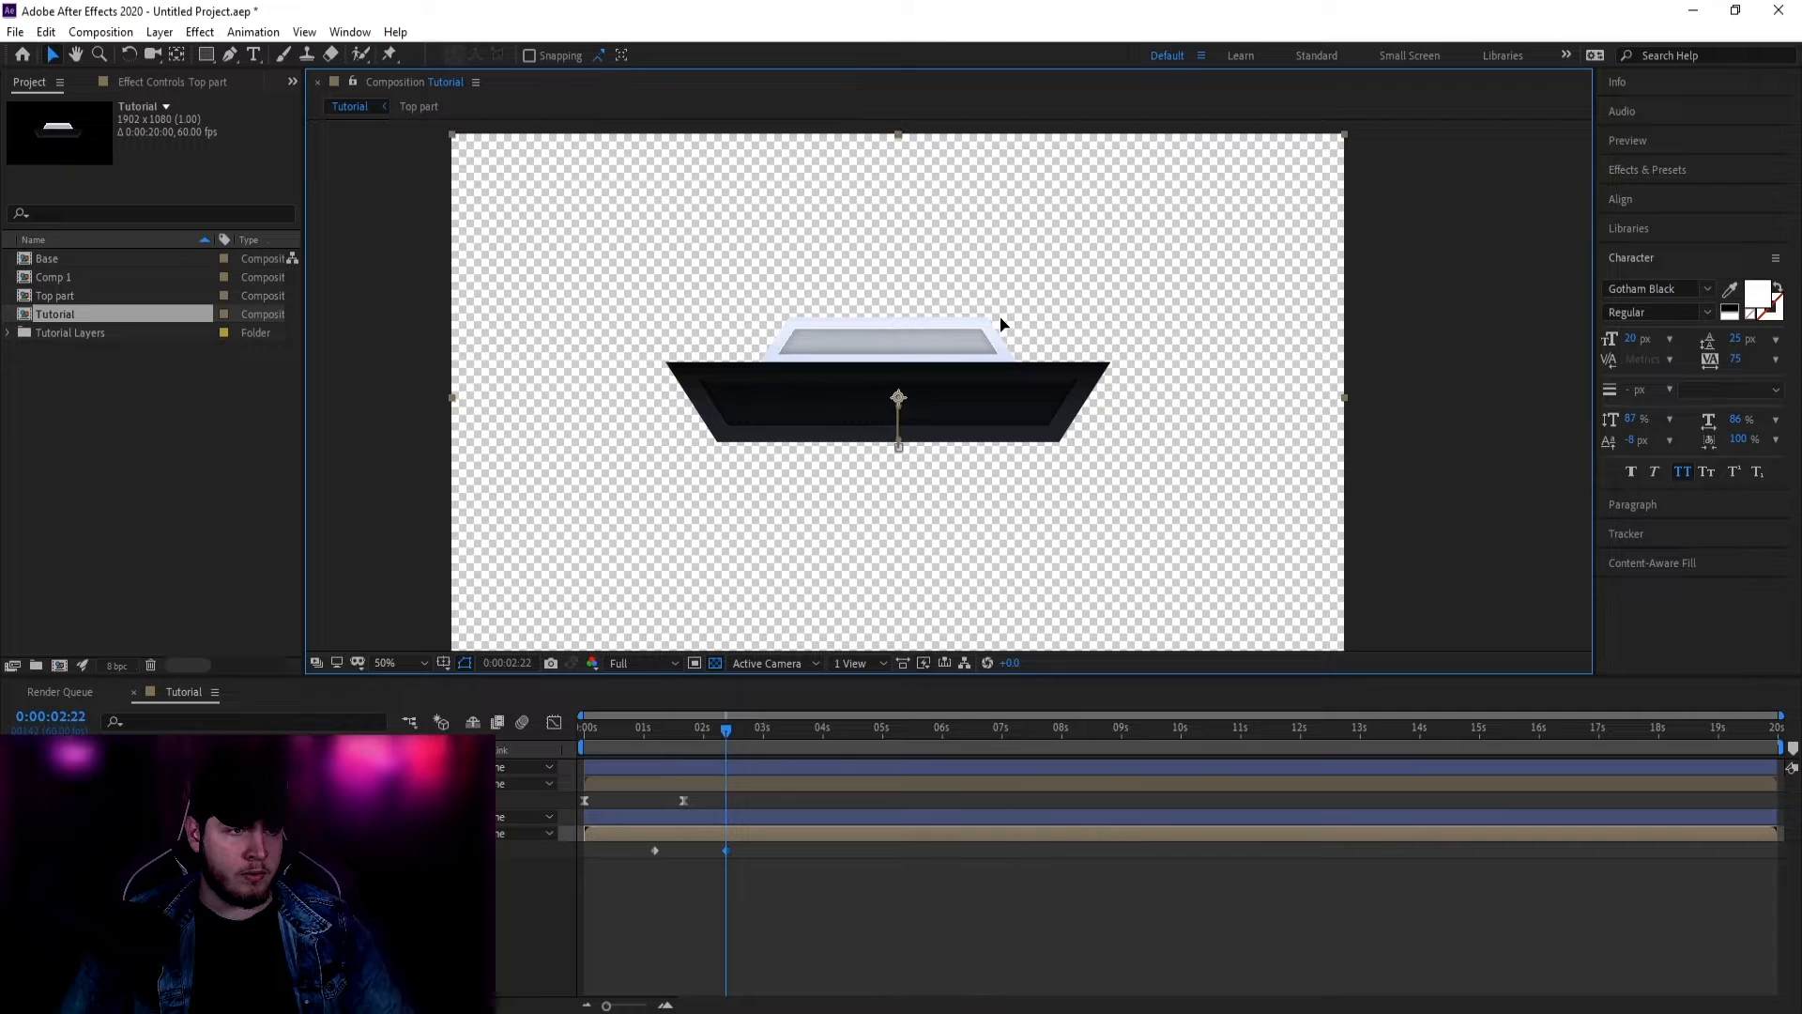
Step: Apply Easy Ease to the lid's Position keyframes
{"action": "left_click", "coordinate": [655, 850]}
{"action": "right_click", "coordinate": [657, 848]}
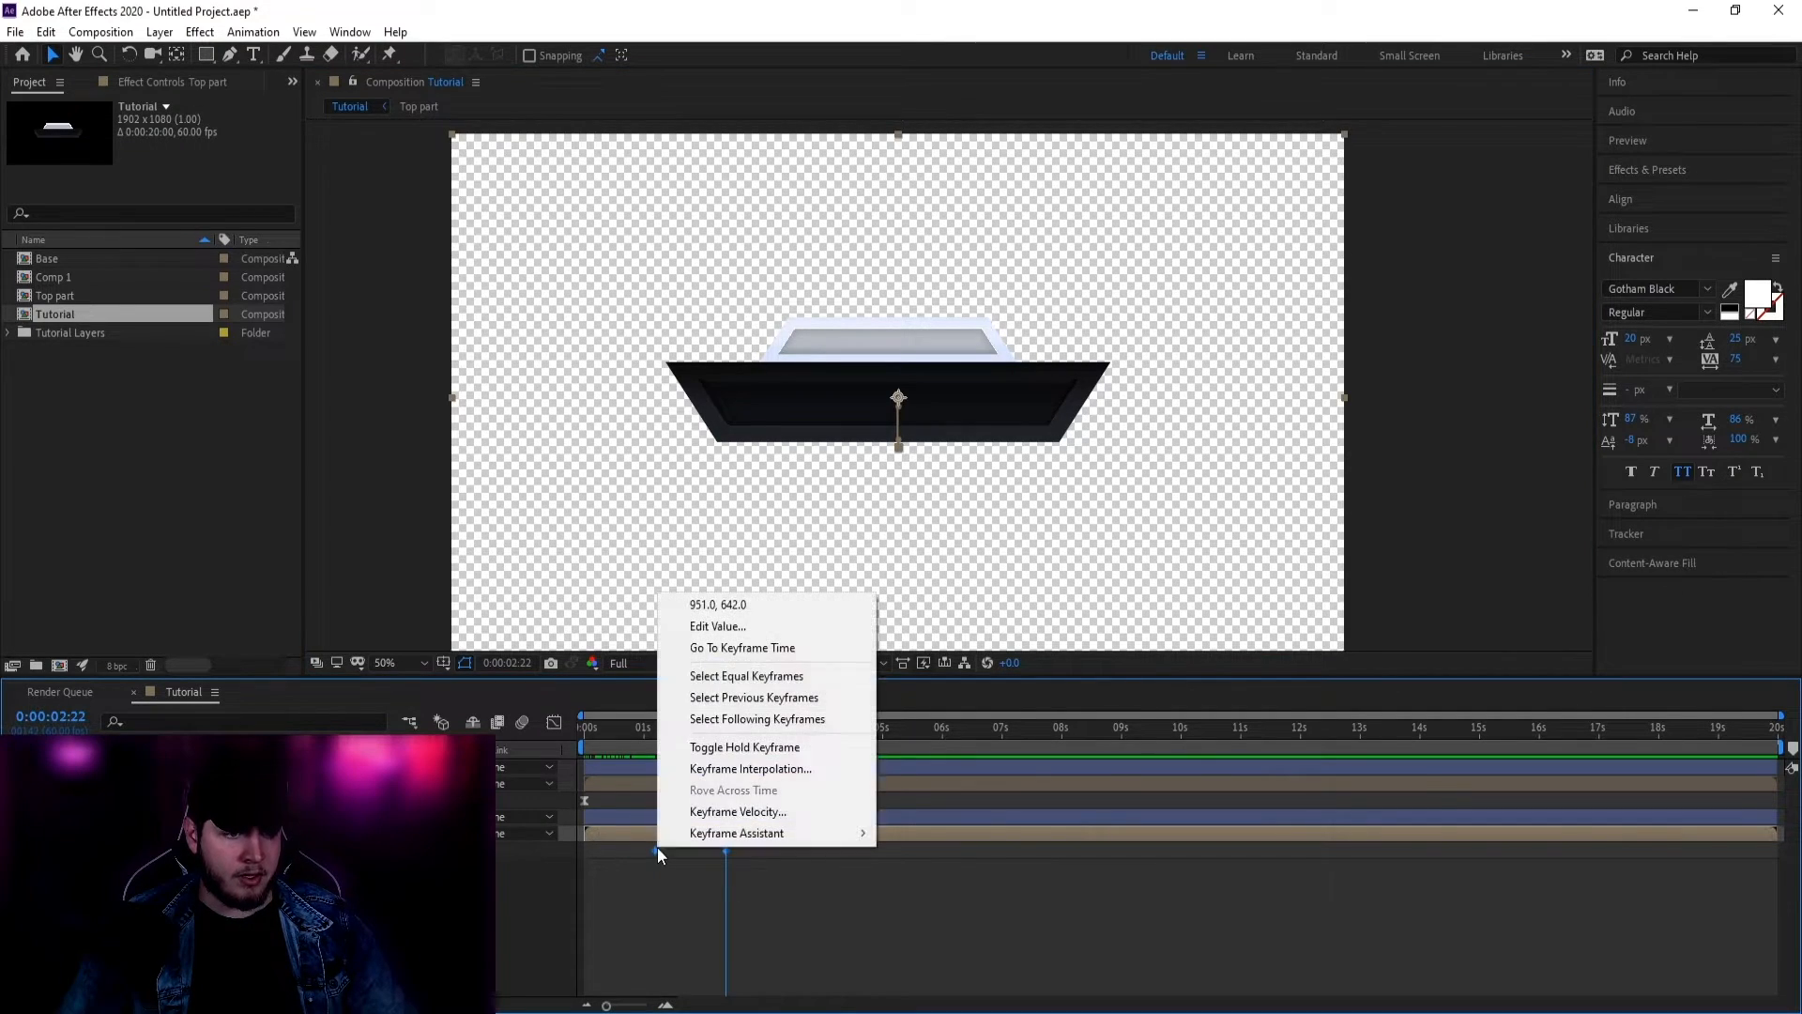
{"action": "mouse_move", "coordinate": [751, 834]}
{"action": "left_click", "coordinate": [938, 893]}
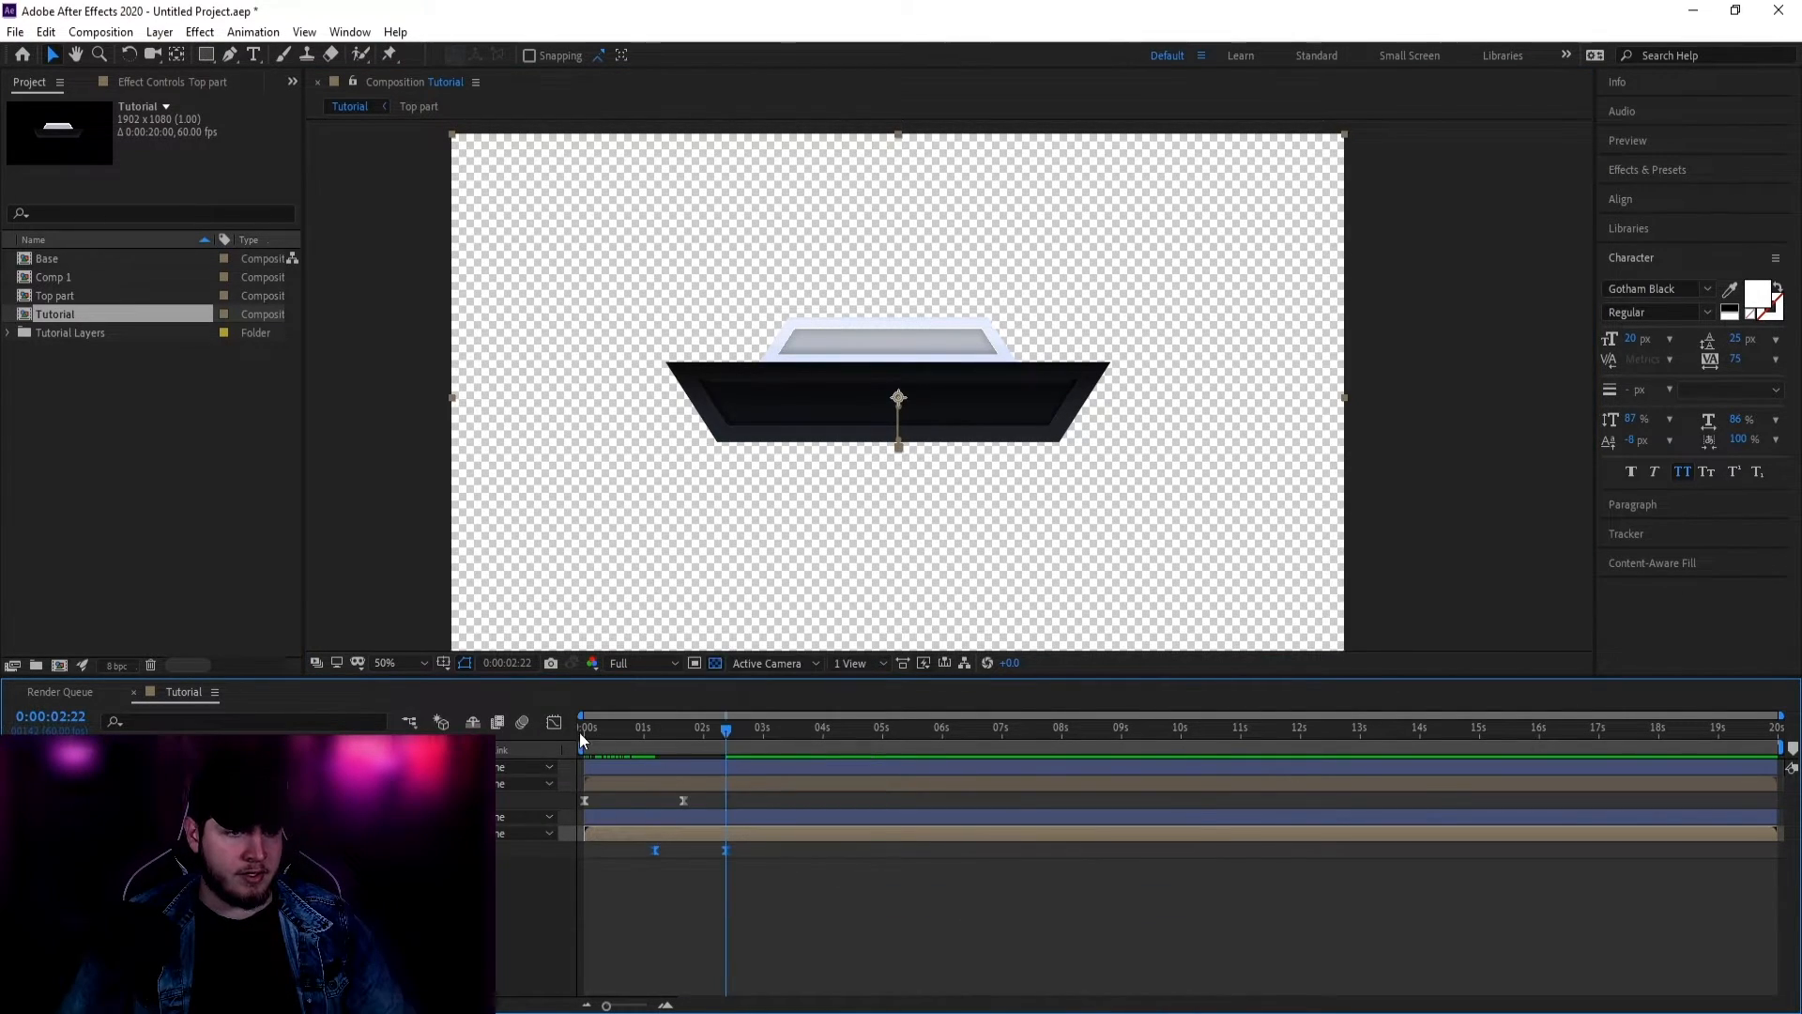
Step: Lengthen the lid's end-keyframe ease in the Graph Editor, preview, and shift both keyframes earlier
{"action": "left_click", "coordinate": [554, 722]}
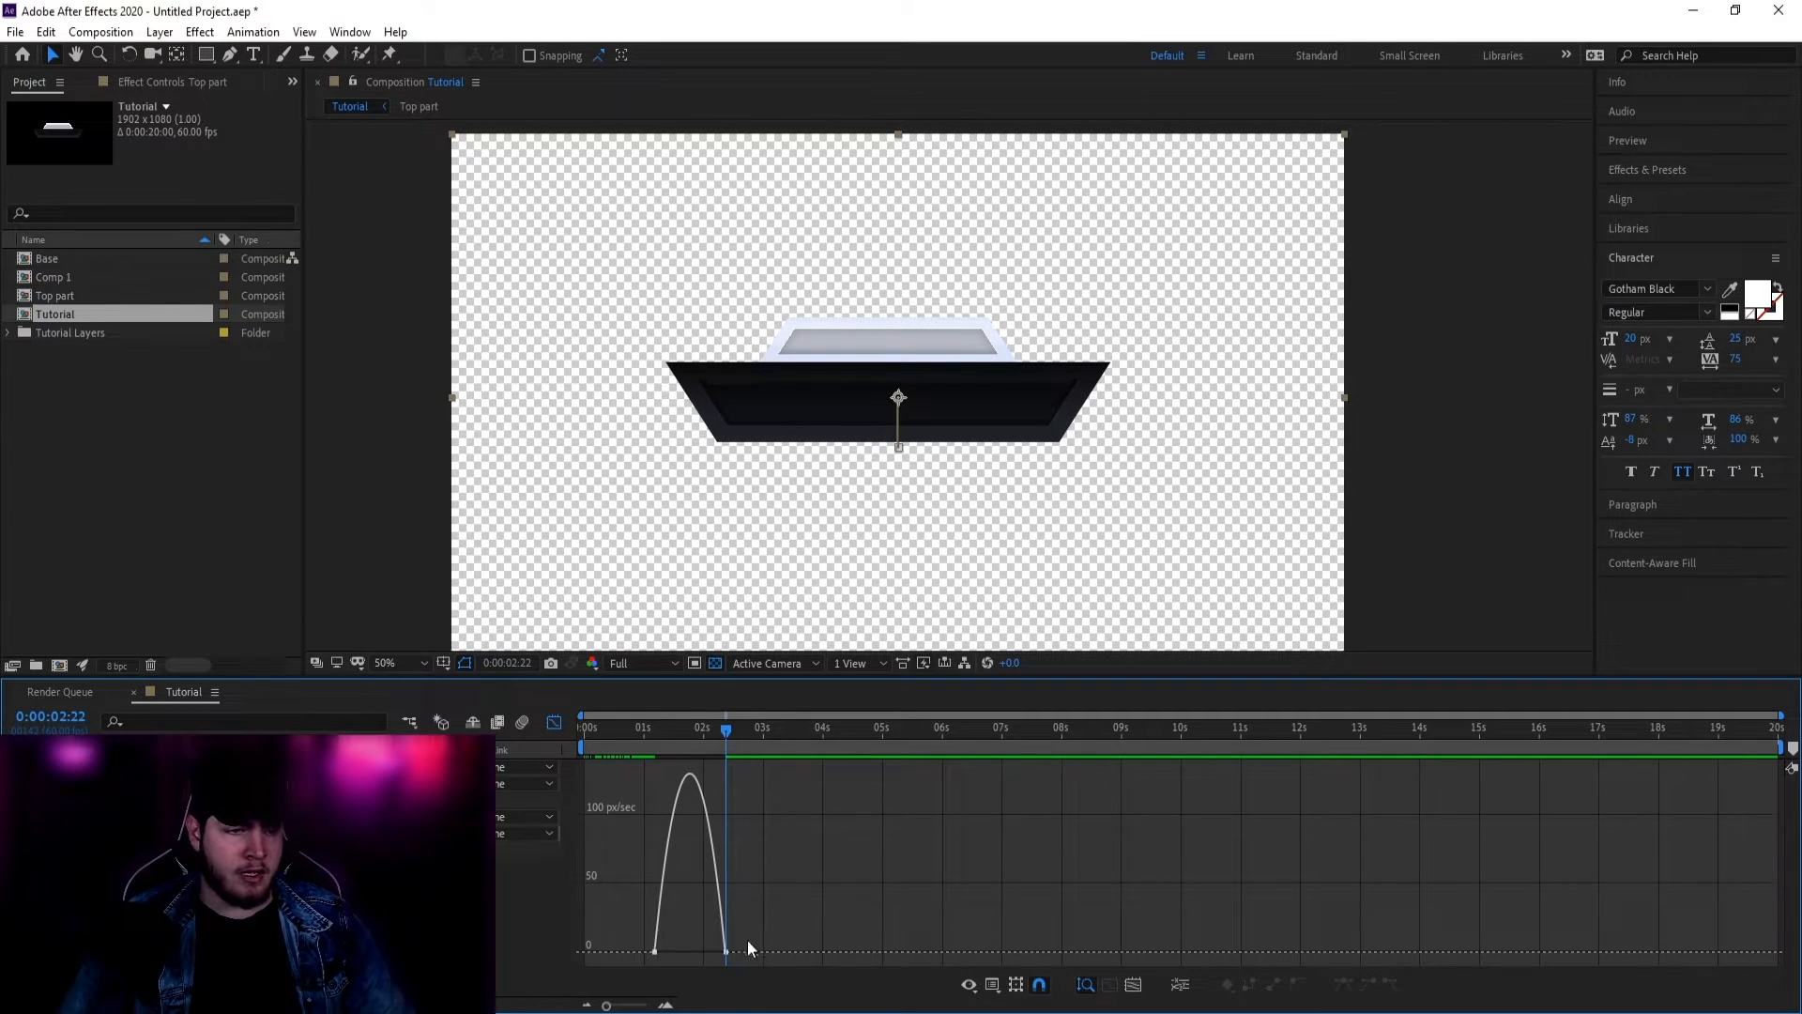
{"action": "left_click_drag", "start_coordinate": [719, 950], "coordinate": [674, 955]}
{"action": "left_click", "coordinate": [555, 722]}
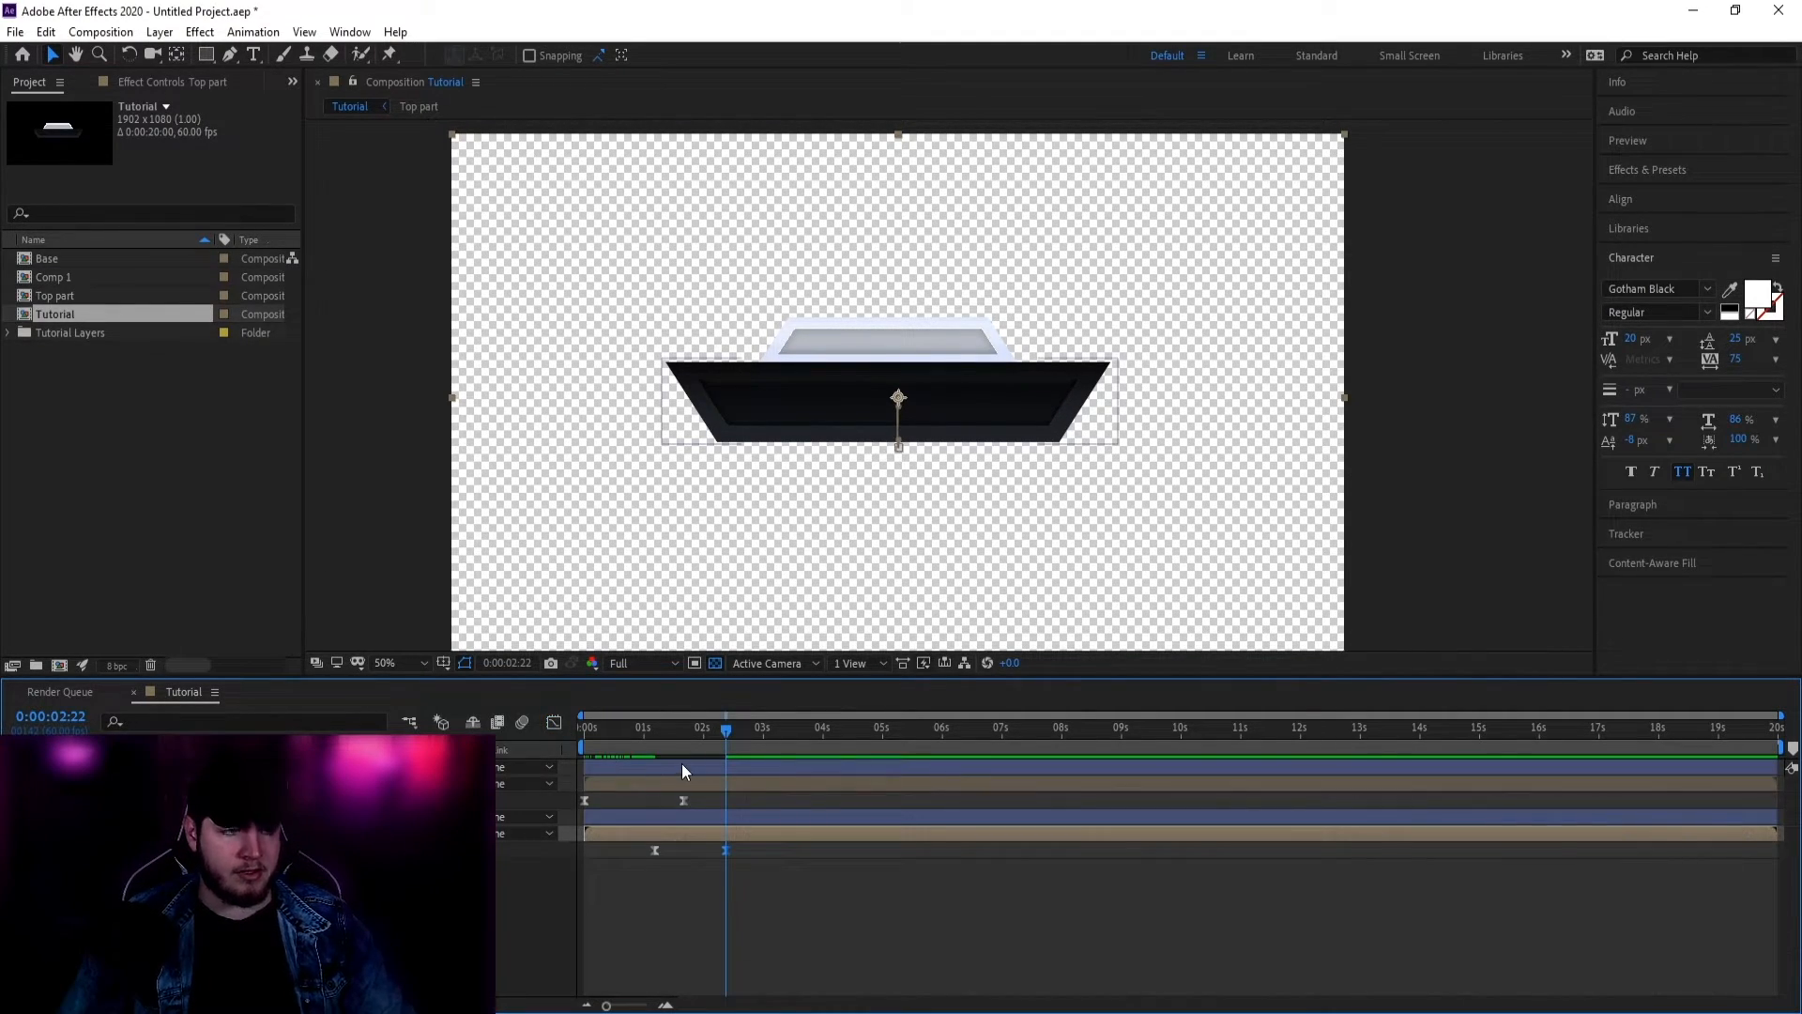
{"action": "key", "text": "space"}
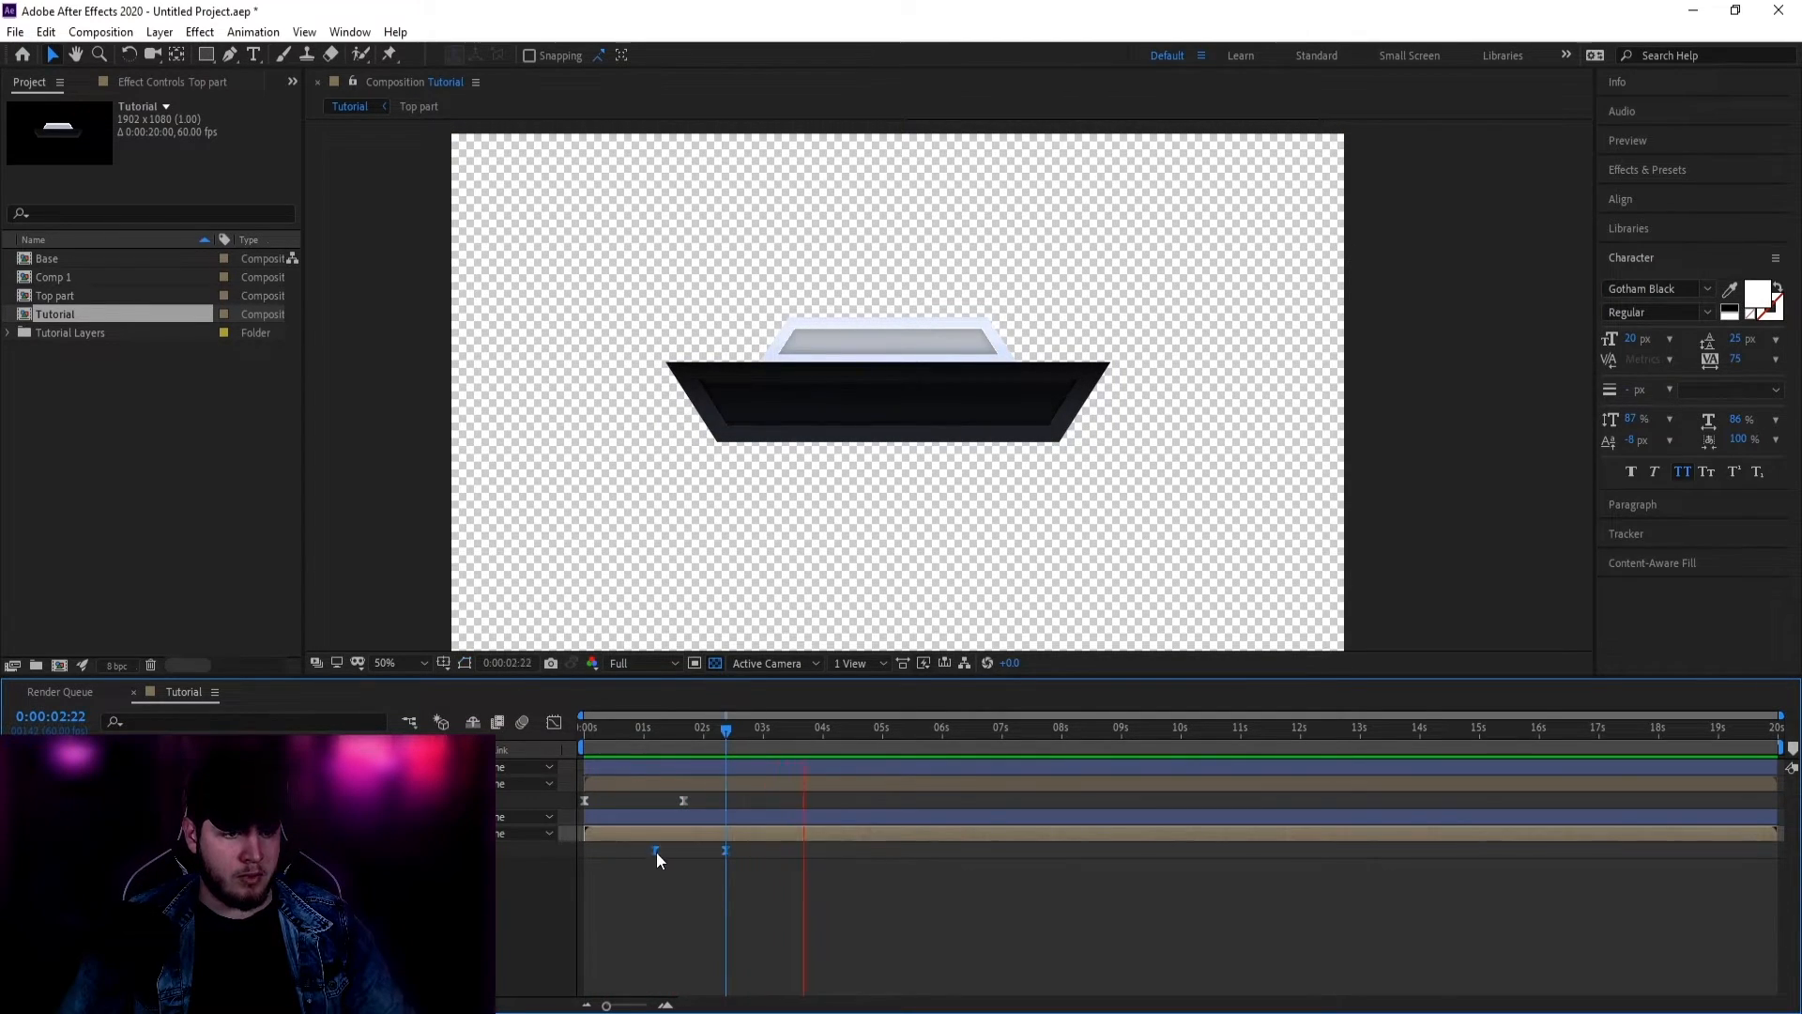
{"action": "left_click_drag", "start_coordinate": [656, 850], "coordinate": [633, 854]}
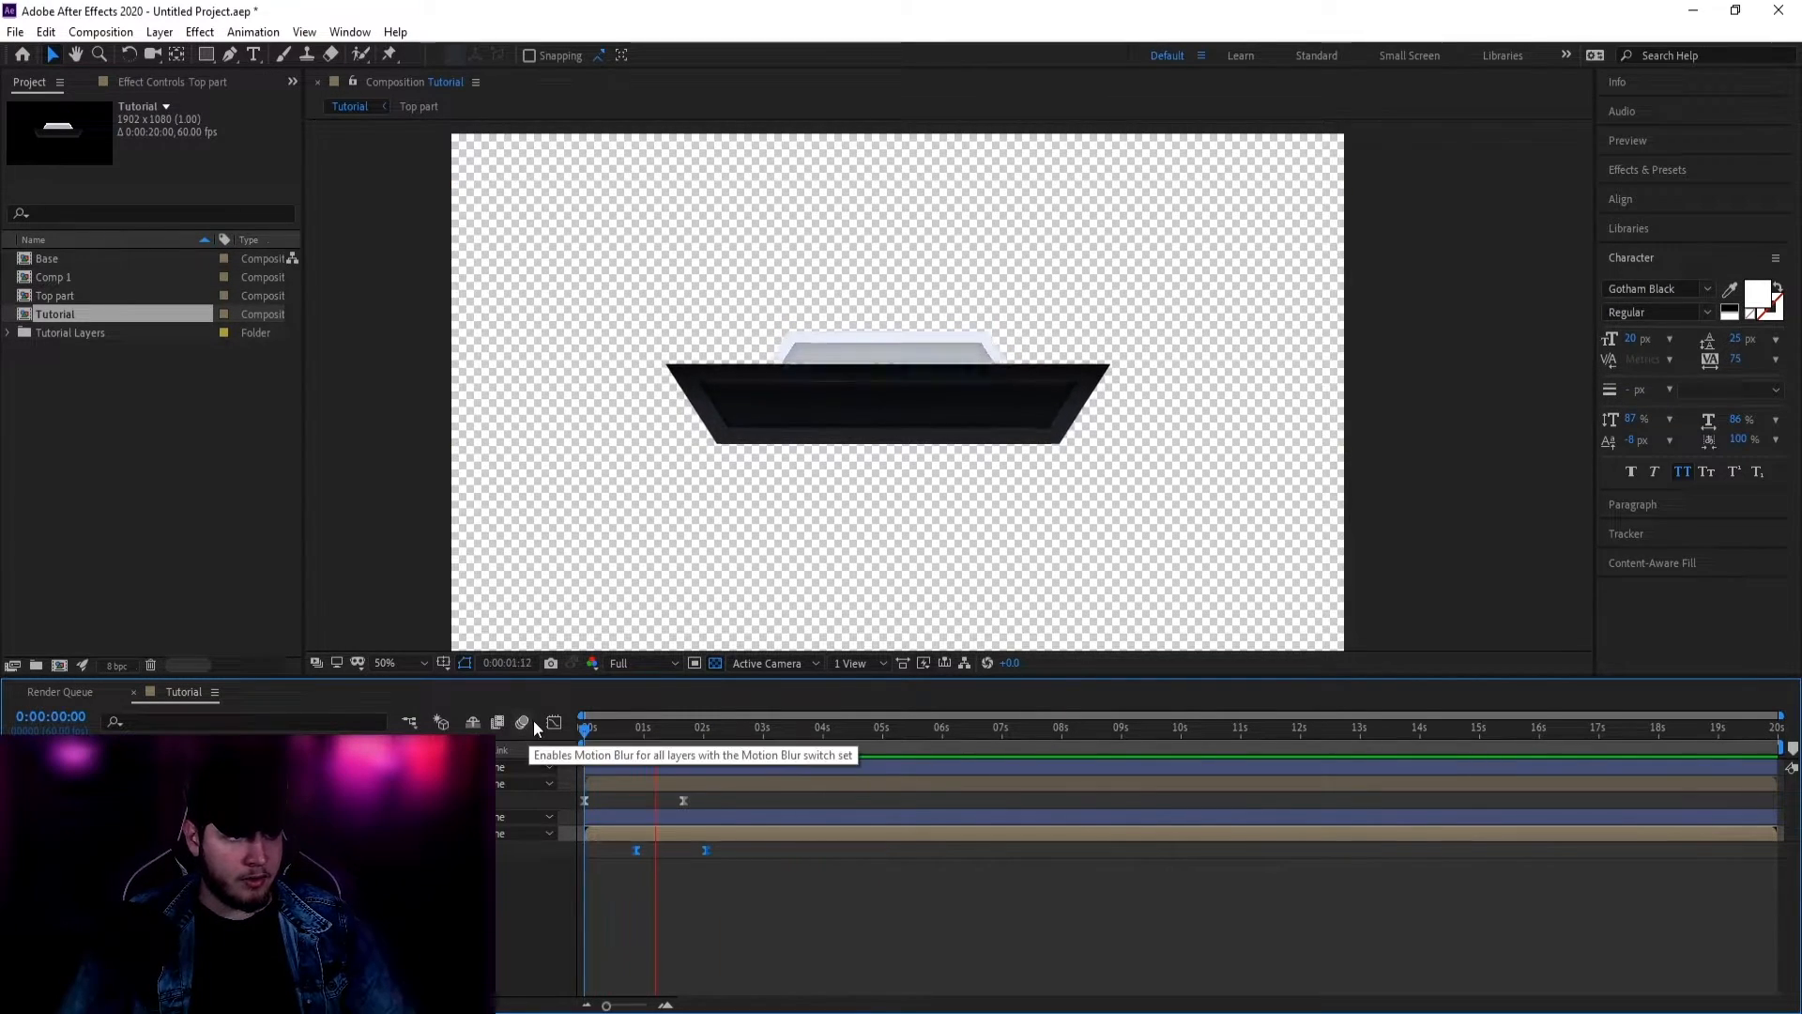
Step: Nudge both lid keyframes slightly later so it's fully risen at 0:00:02:03, then preview
{"action": "left_click_drag", "start_coordinate": [586, 728], "coordinate": [654, 730]}
{"action": "left_click", "coordinate": [928, 443]}
{"action": "scroll", "coordinate": [927, 449], "scroll_direction": "up", "scroll_amount": 2}
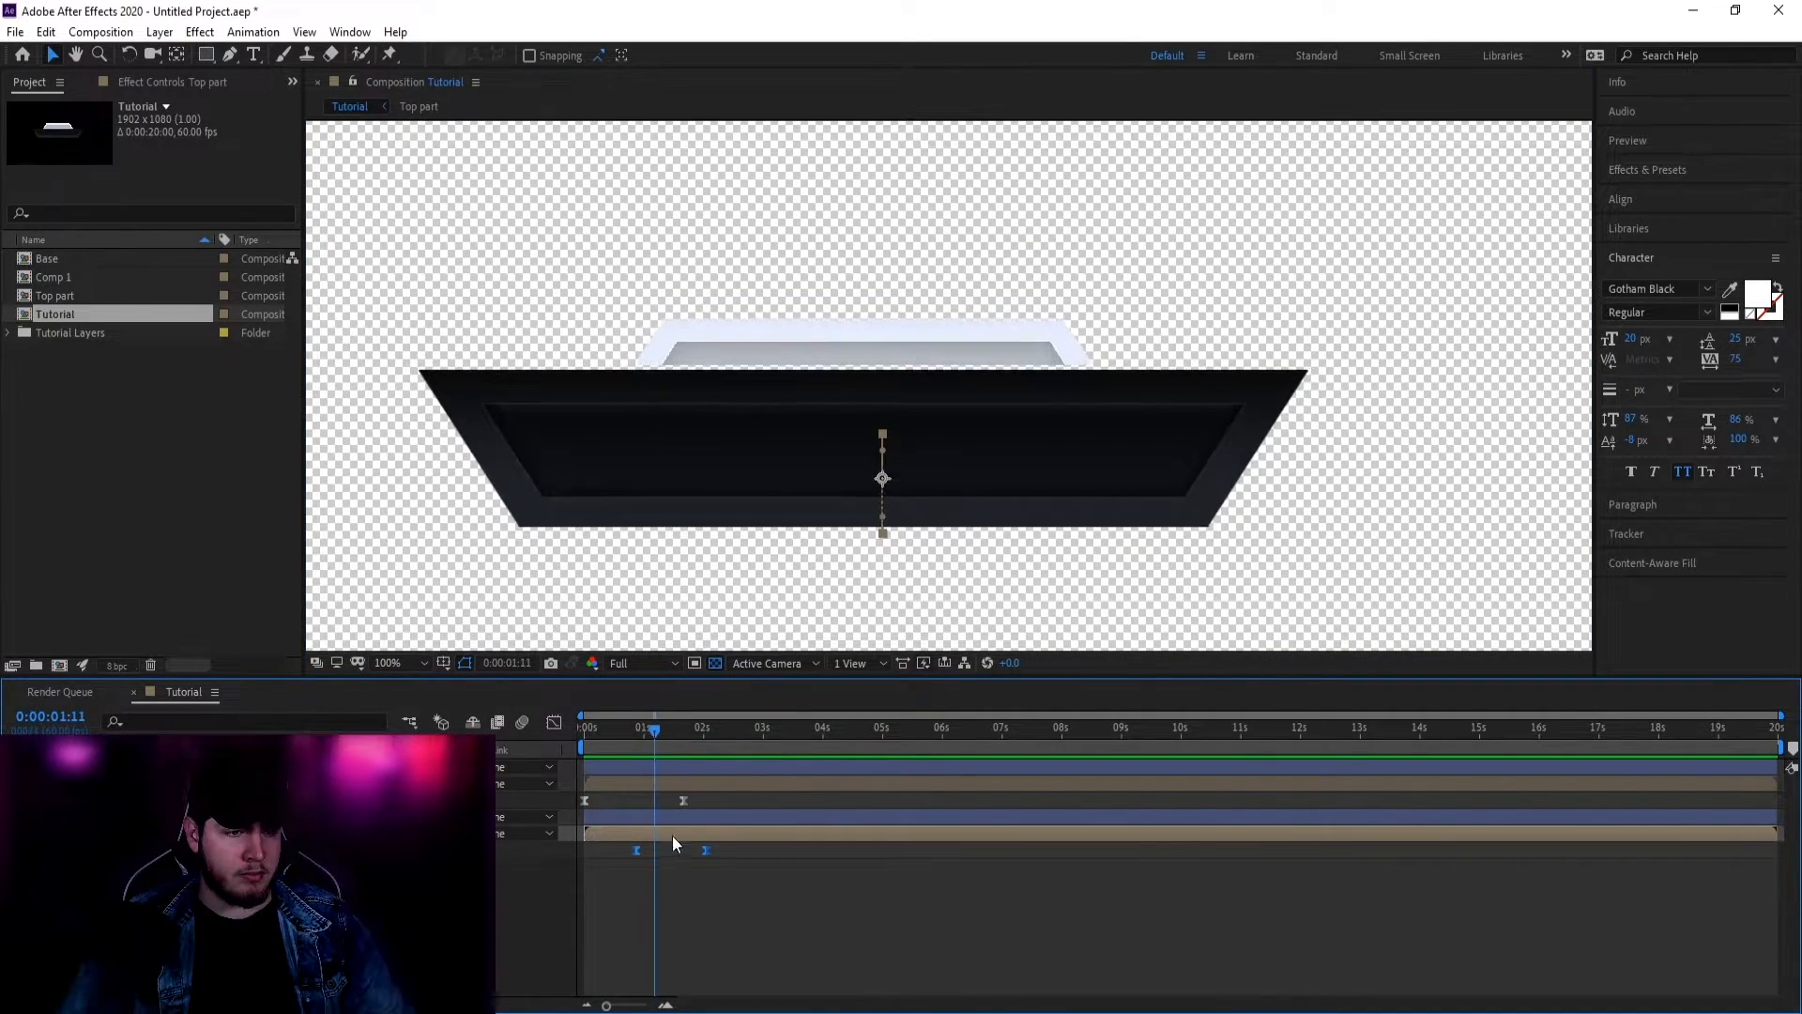
{"action": "left_click_drag", "start_coordinate": [707, 850], "coordinate": [715, 850]}
{"action": "mouse_move", "coordinate": [644, 728]}
{"action": "left_mouse_down"}
{"action": "mouse_move", "coordinate": [613, 728]}
{"action": "mouse_move", "coordinate": [667, 739]}
{"action": "left_mouse_up"}
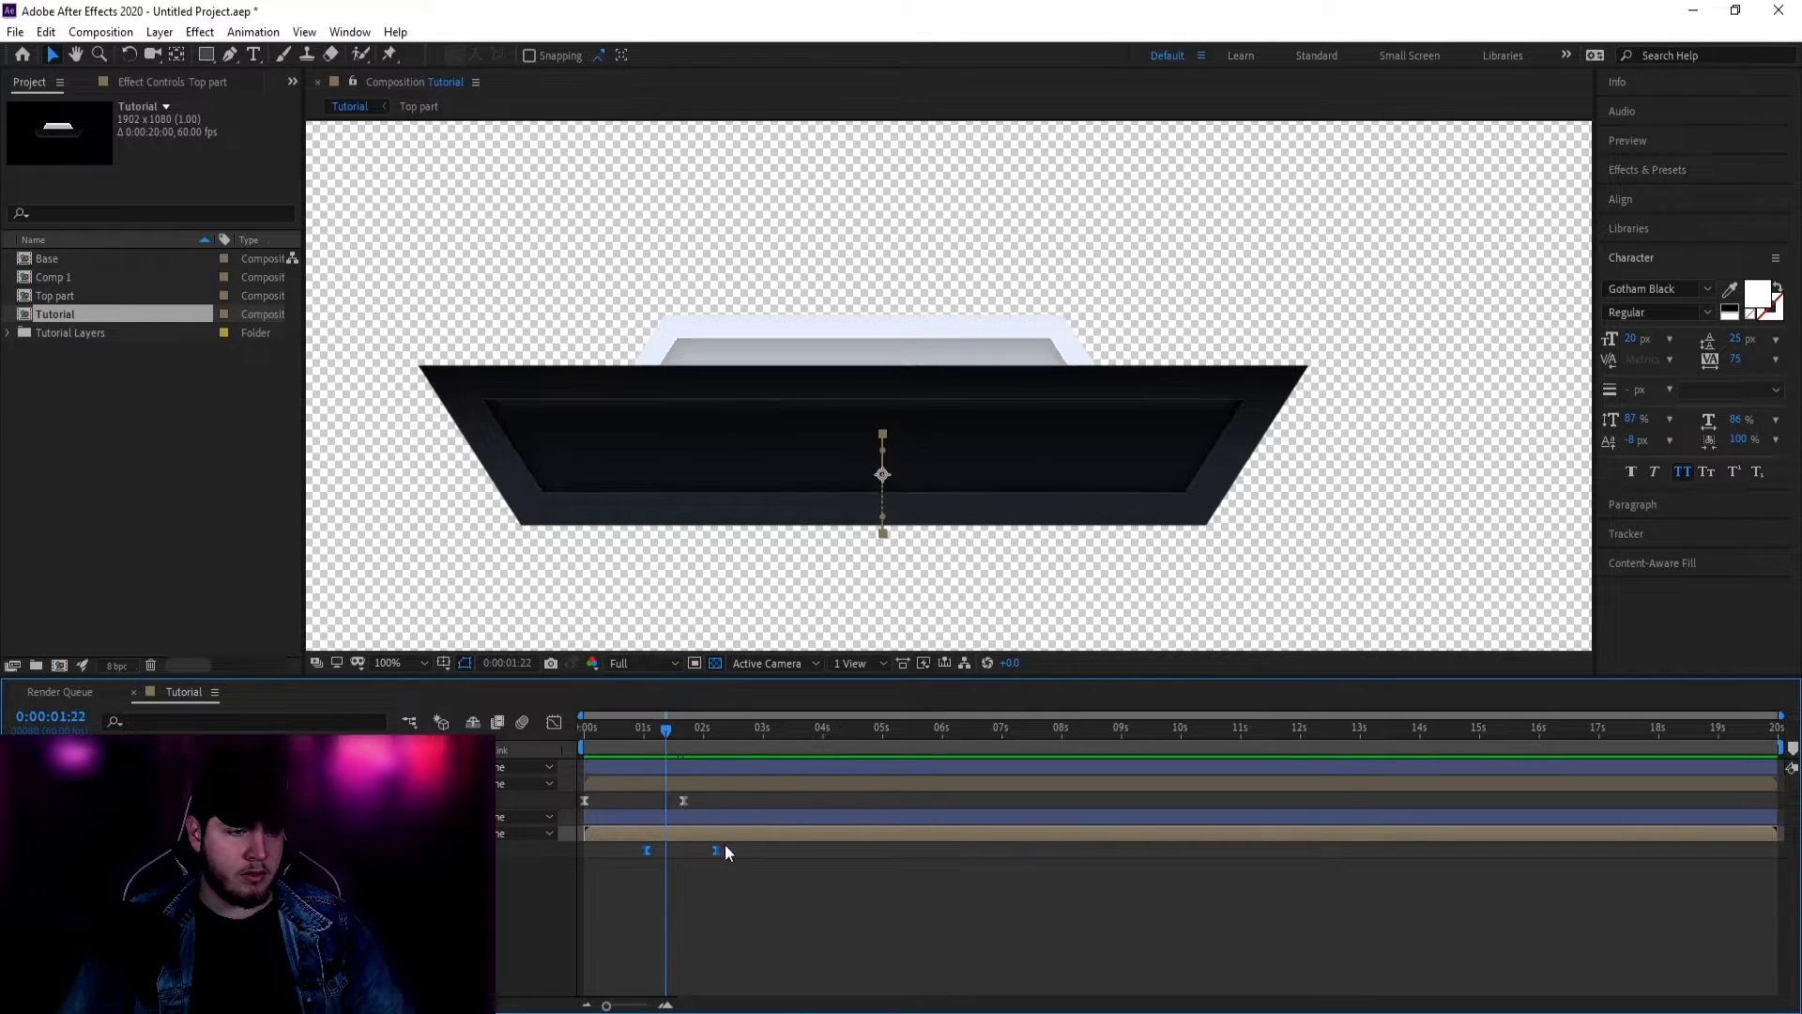
{"action": "left_click_drag", "start_coordinate": [724, 850], "coordinate": [720, 849]}
{"action": "left_click_drag", "start_coordinate": [669, 734], "coordinate": [708, 741]}
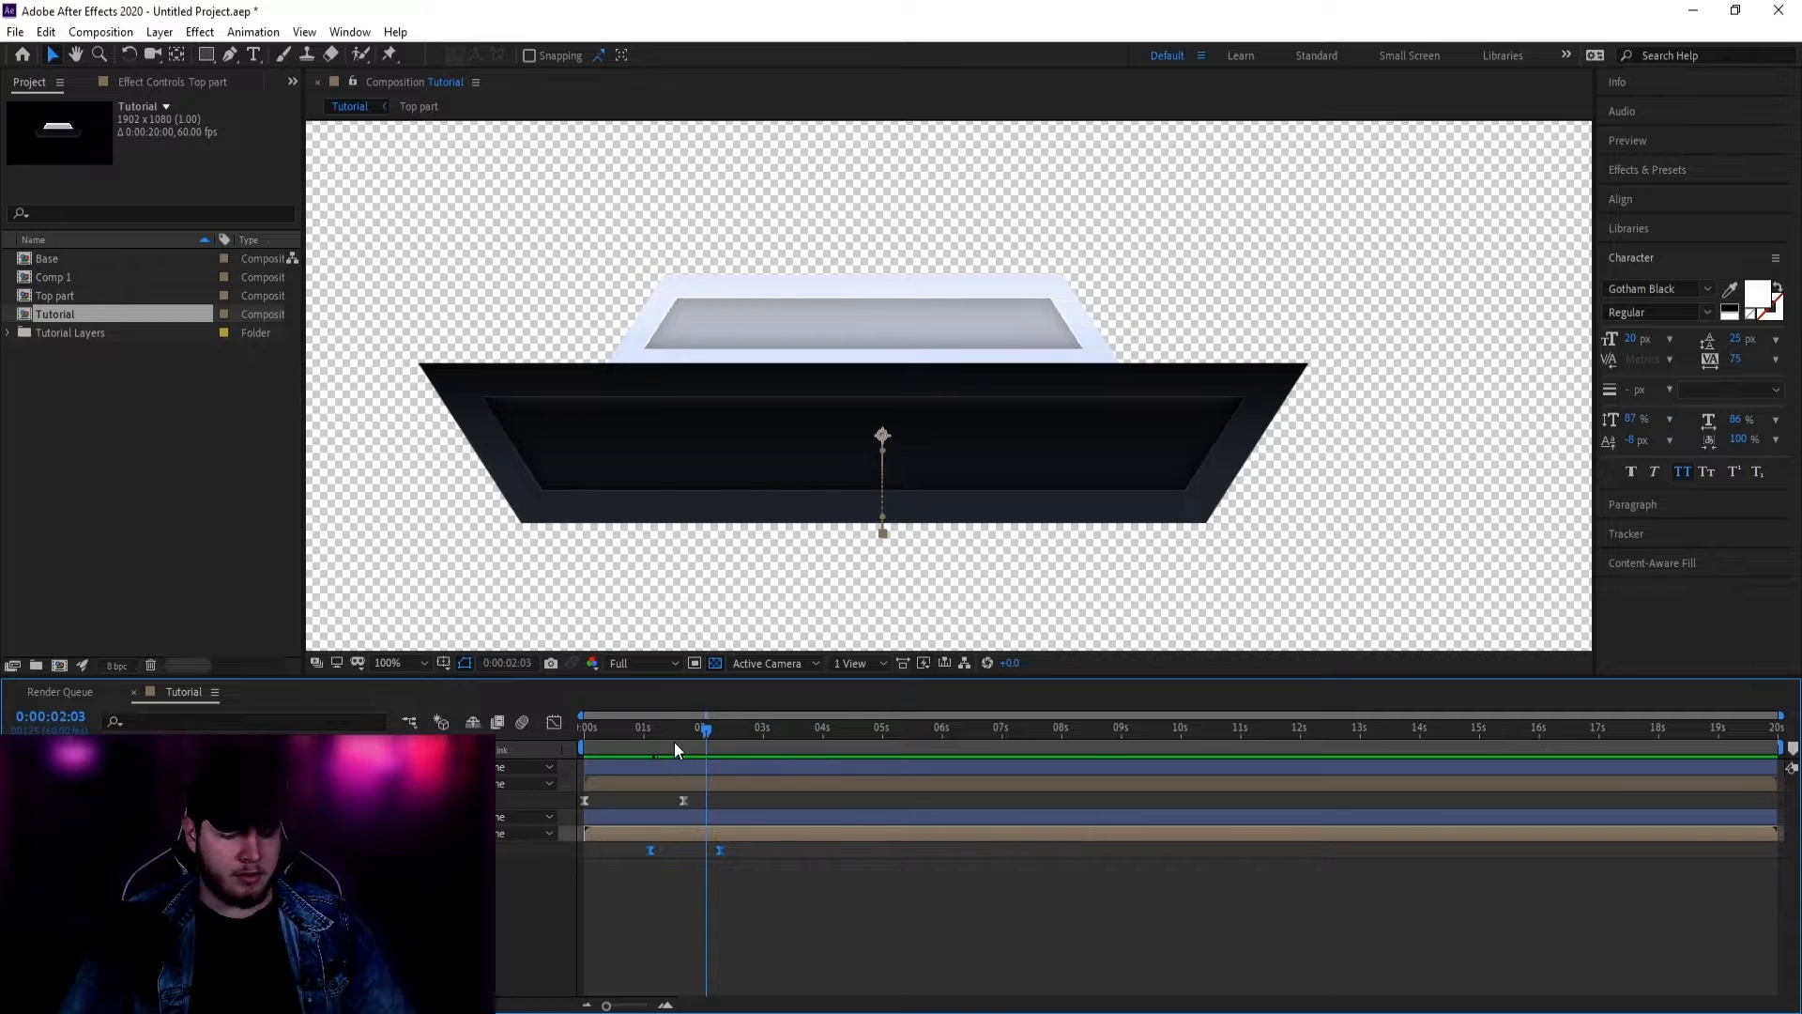
{"action": "key", "text": "space"}
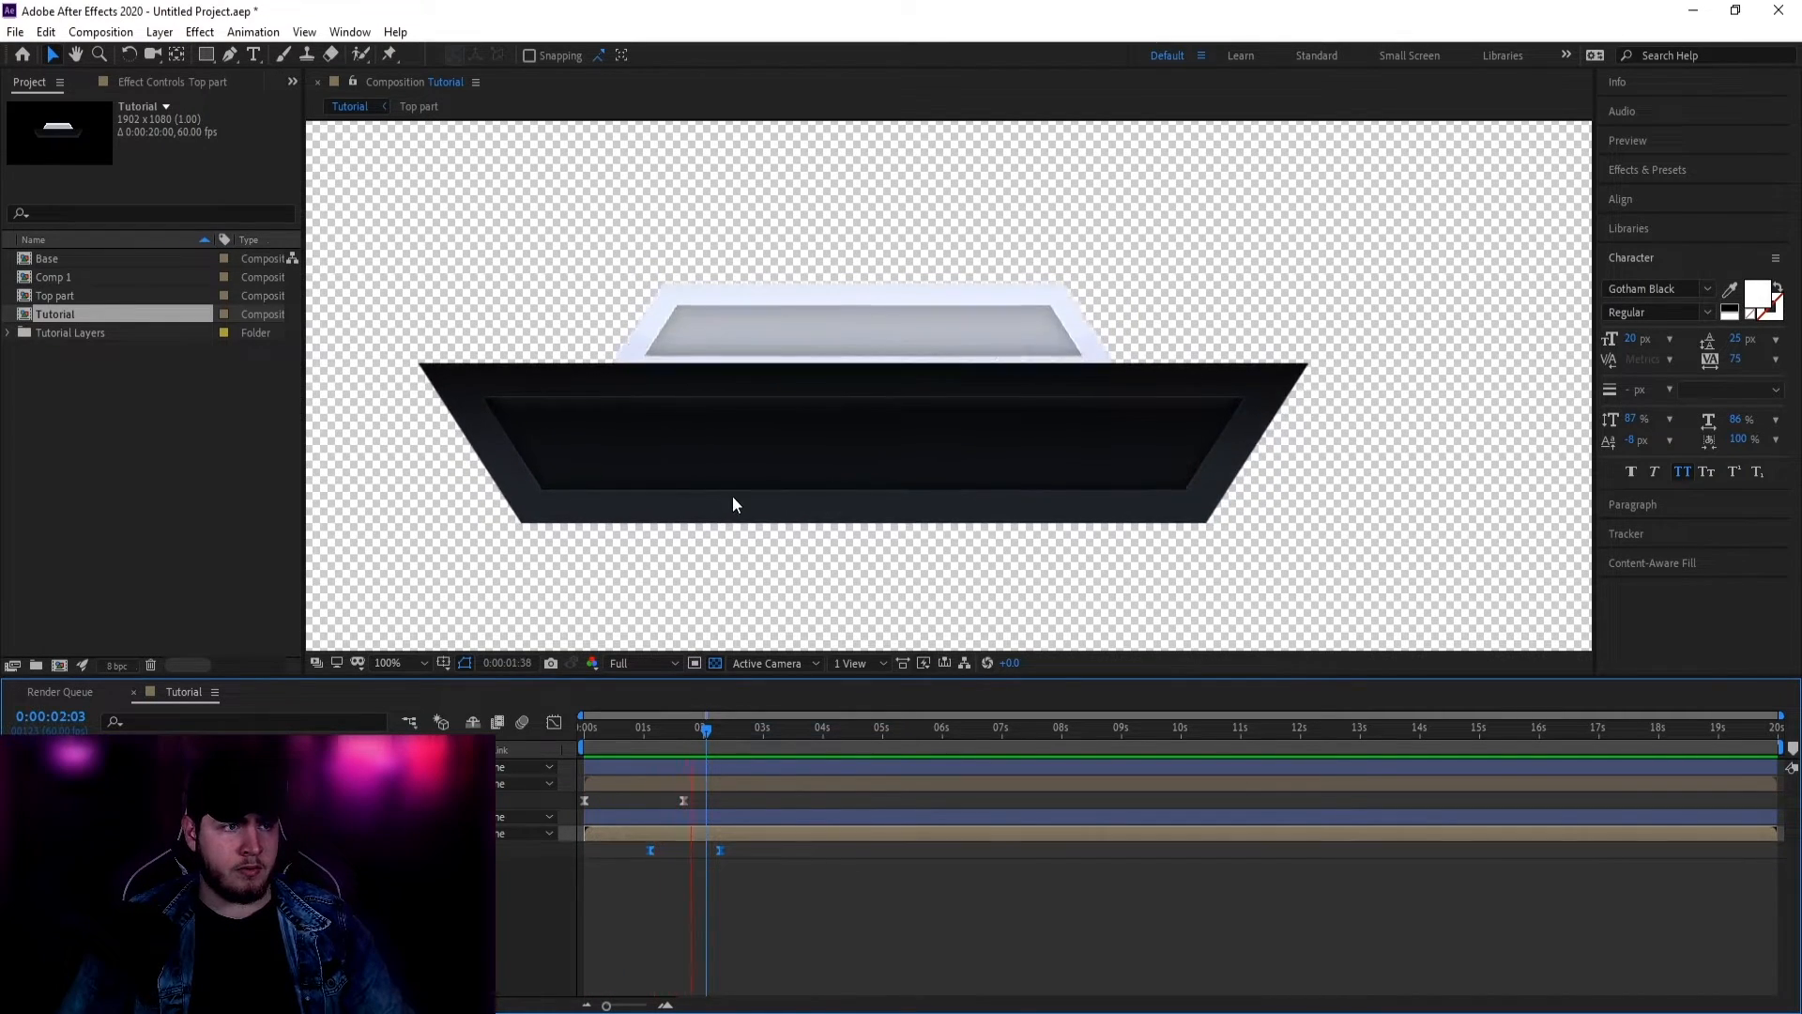
{"action": "left_click", "coordinate": [732, 505]}
Step: Scroll the timeline and deselect all layers and keyframes
{"action": "scroll", "coordinate": [873, 478], "scroll_direction": "down", "scroll_amount": 2}
{"action": "scroll", "coordinate": [951, 467], "scroll_direction": "right", "scroll_amount": 1}
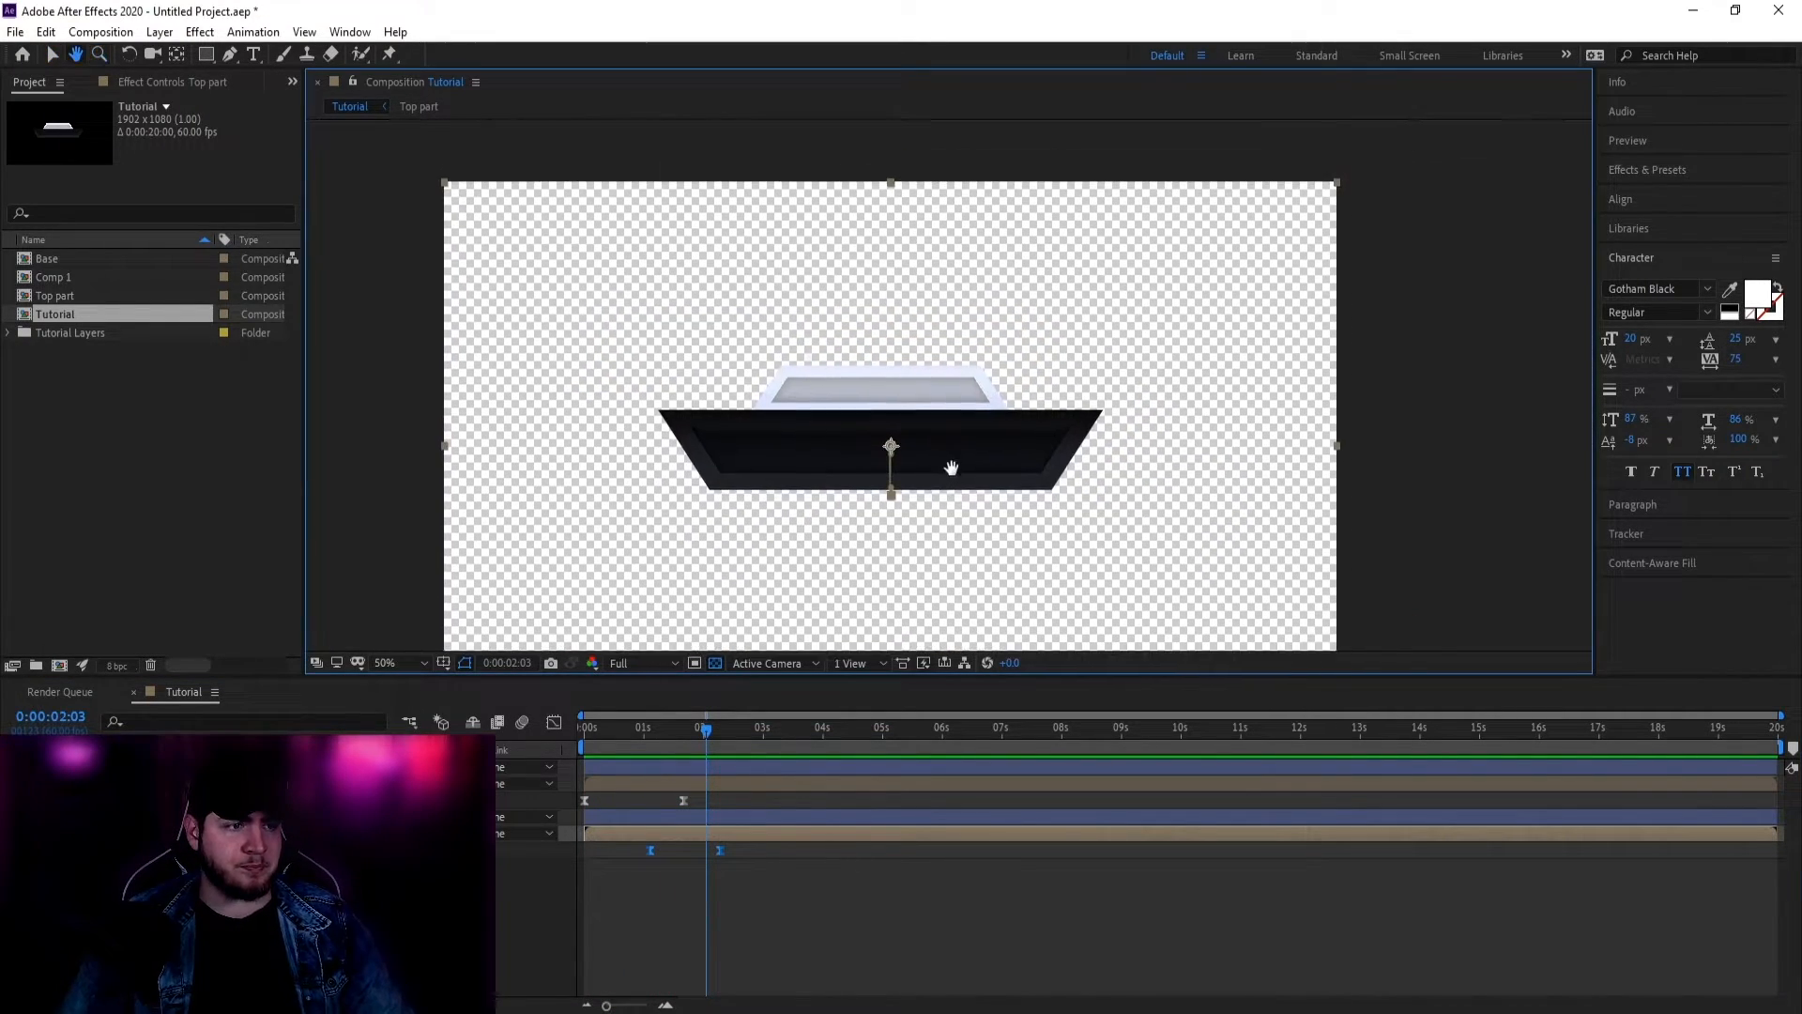
{"action": "key", "text": "v"}
{"action": "scroll", "coordinate": [881, 414], "scroll_direction": "up", "scroll_amount": 2}
{"action": "scroll", "coordinate": [616, 523], "scroll_direction": "right", "scroll_amount": 1}
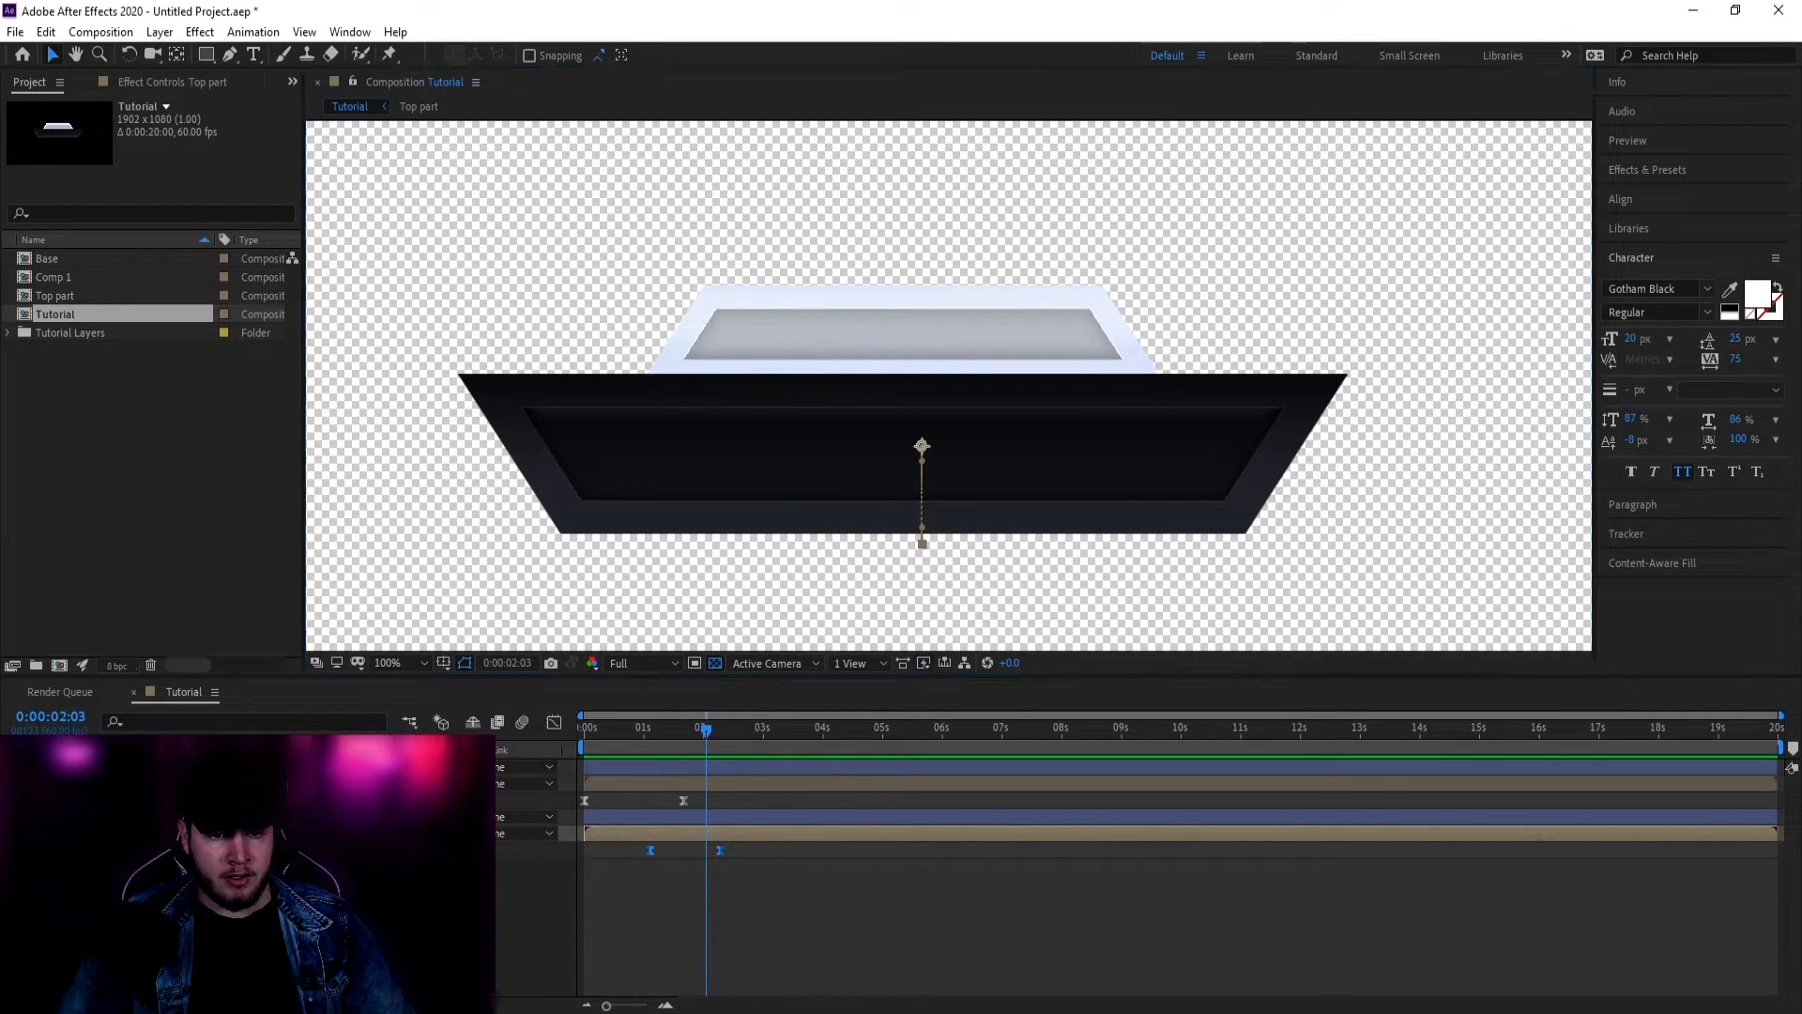
{"action": "left_click", "coordinate": [526, 902]}
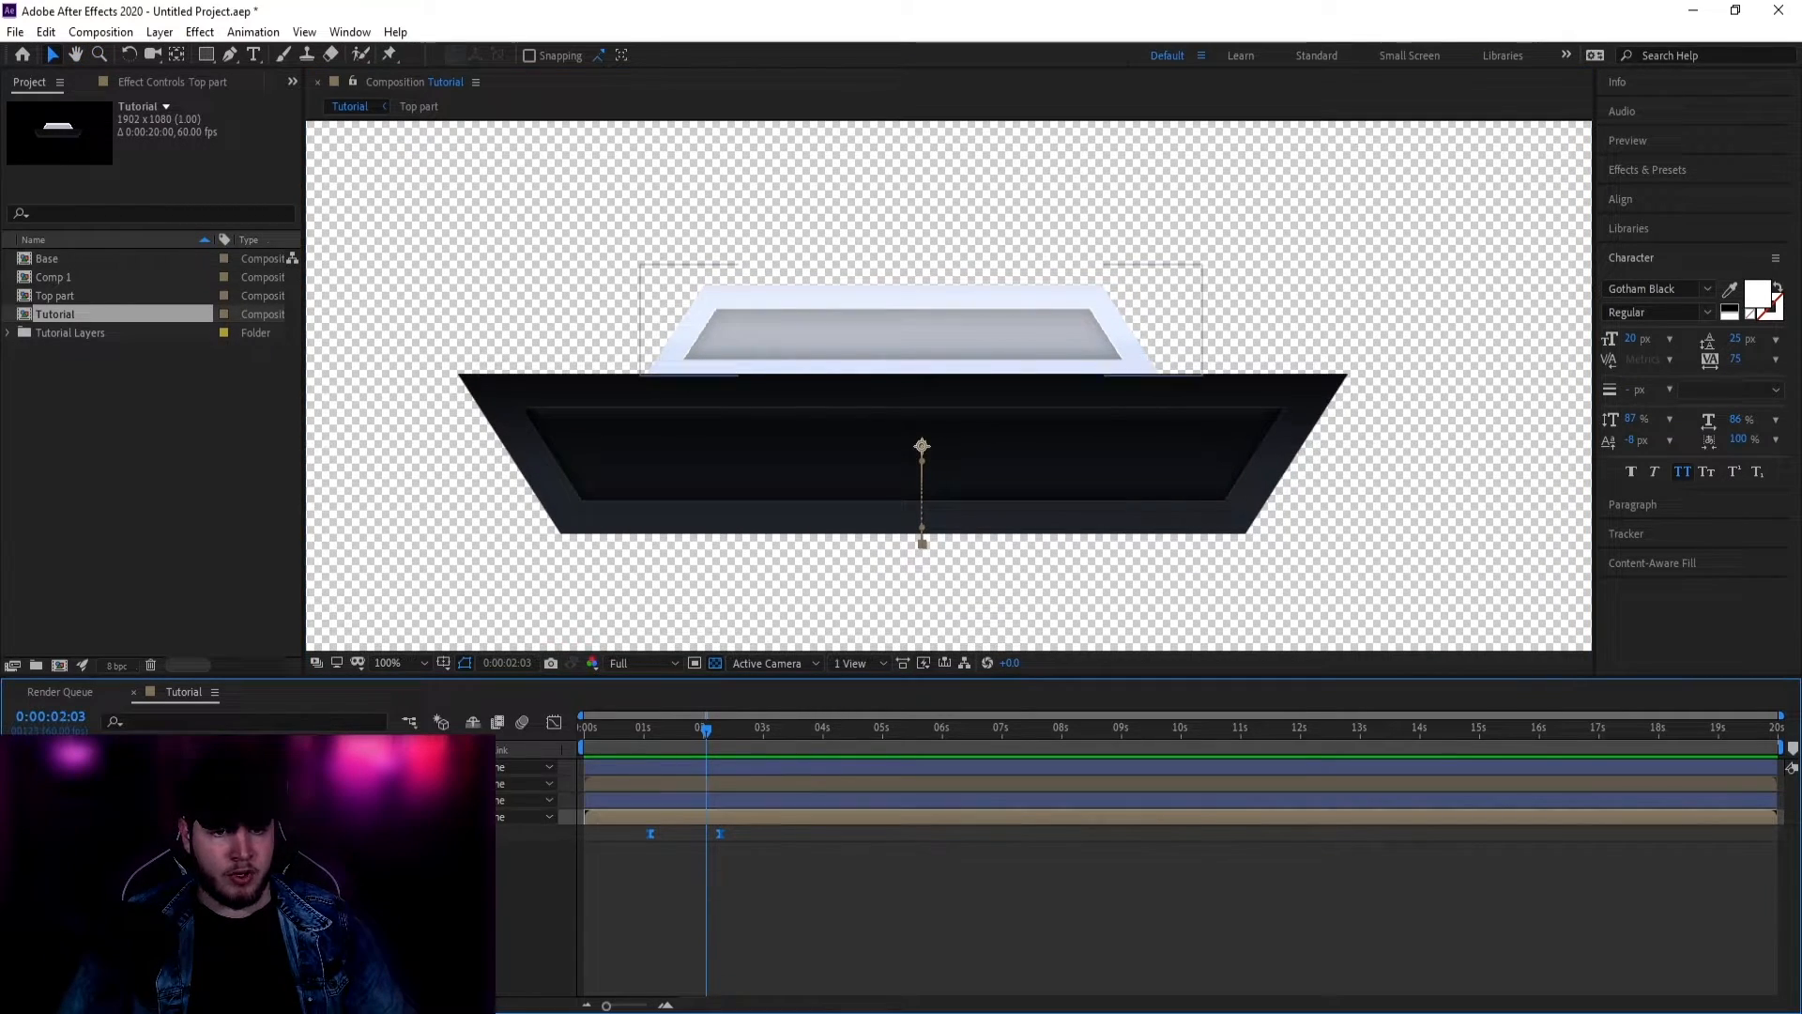
Step: Add a black Gotham Black 'NEW FOLLOWER' text layer on the lid and scale it up
{"action": "left_click", "coordinate": [252, 55]}
{"action": "left_click", "coordinate": [834, 335]}
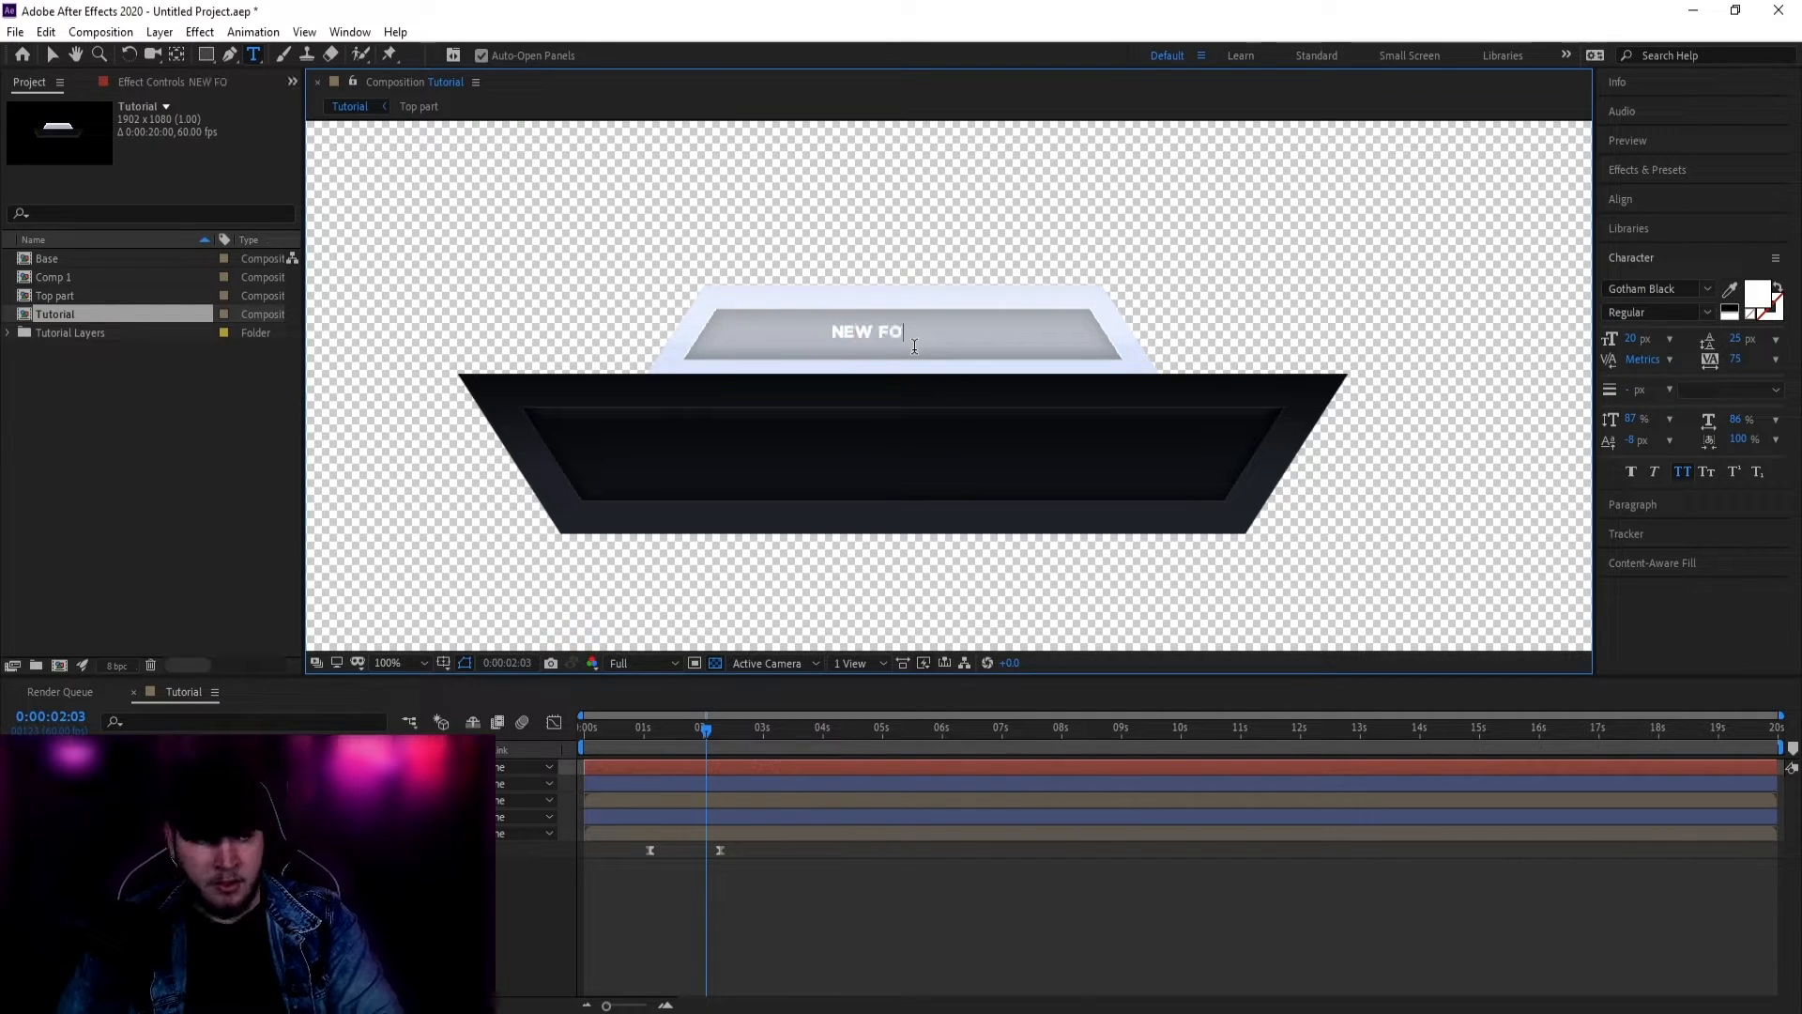
{"action": "key", "text": "ctrl+a"}
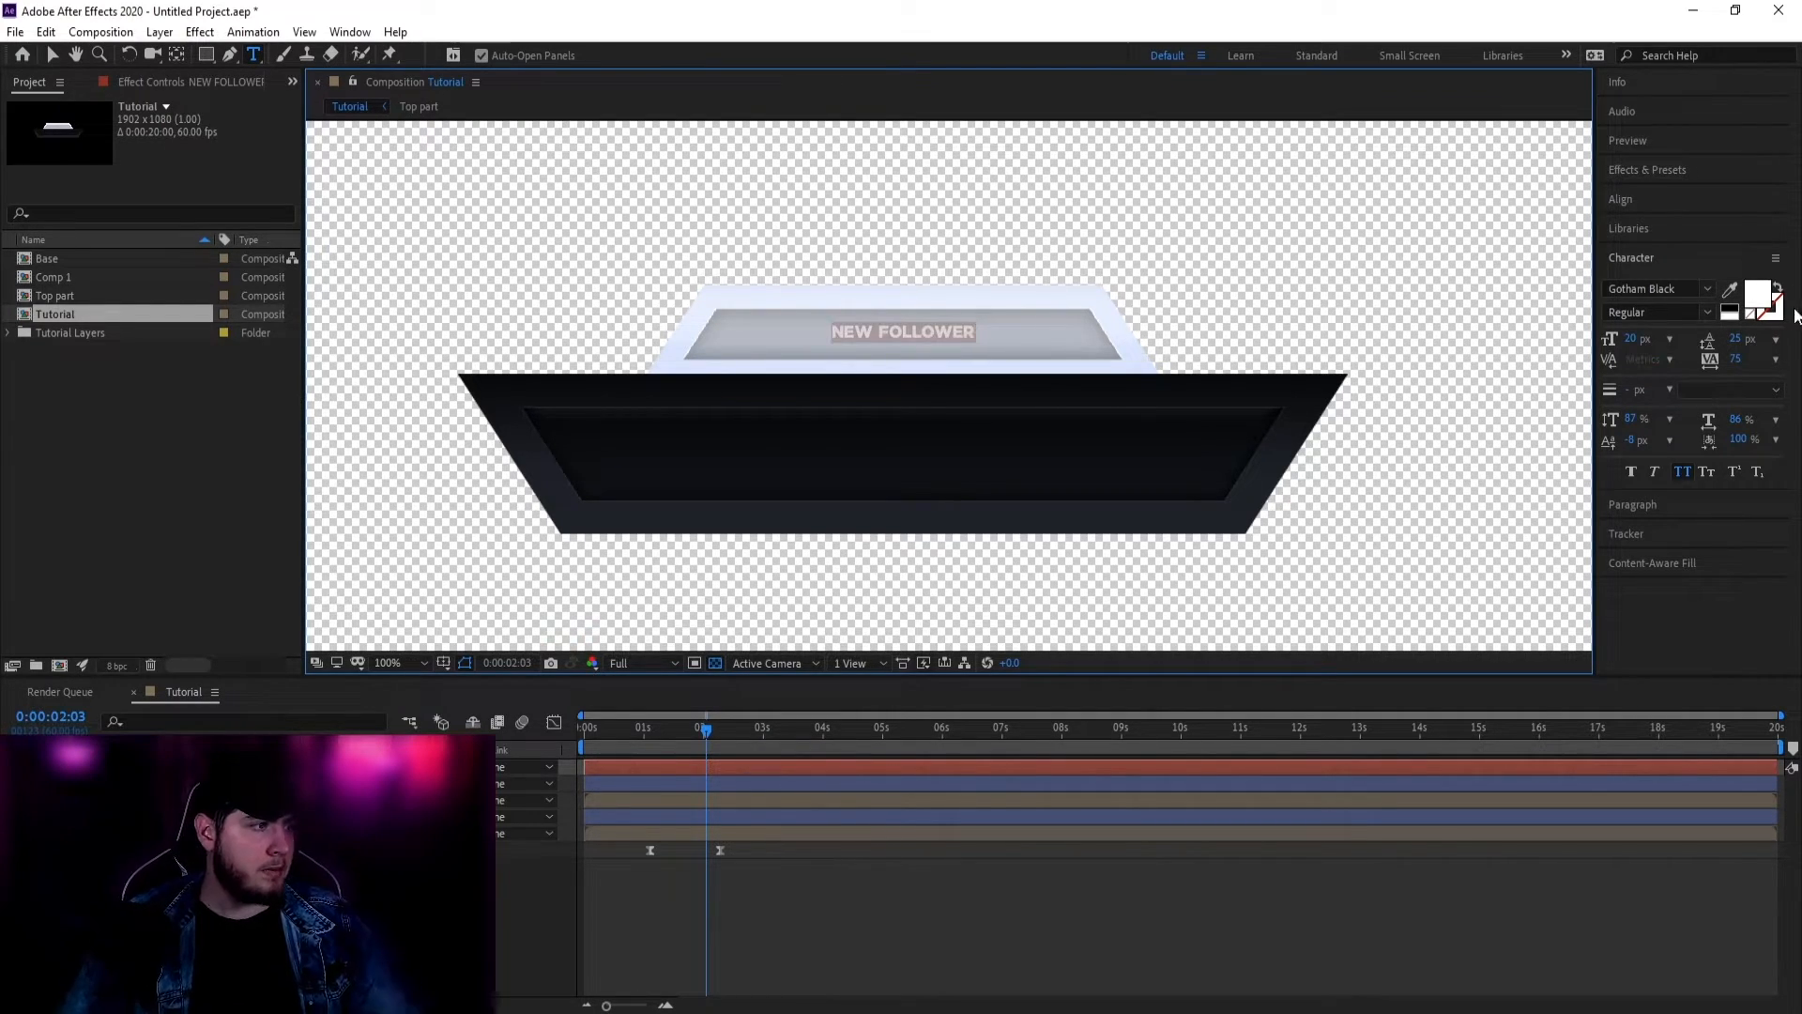
{"action": "left_click", "coordinate": [57, 54]}
{"action": "mouse_move", "coordinate": [978, 341]}
{"action": "left_mouse_down"}
{"action": "mouse_move", "coordinate": [1038, 354]}
{"action": "mouse_move", "coordinate": [905, 306]}
{"action": "mouse_move", "coordinate": [1007, 332]}
{"action": "left_mouse_up"}
{"action": "left_click", "coordinate": [962, 306]}
{"action": "left_click", "coordinate": [427, 145]}
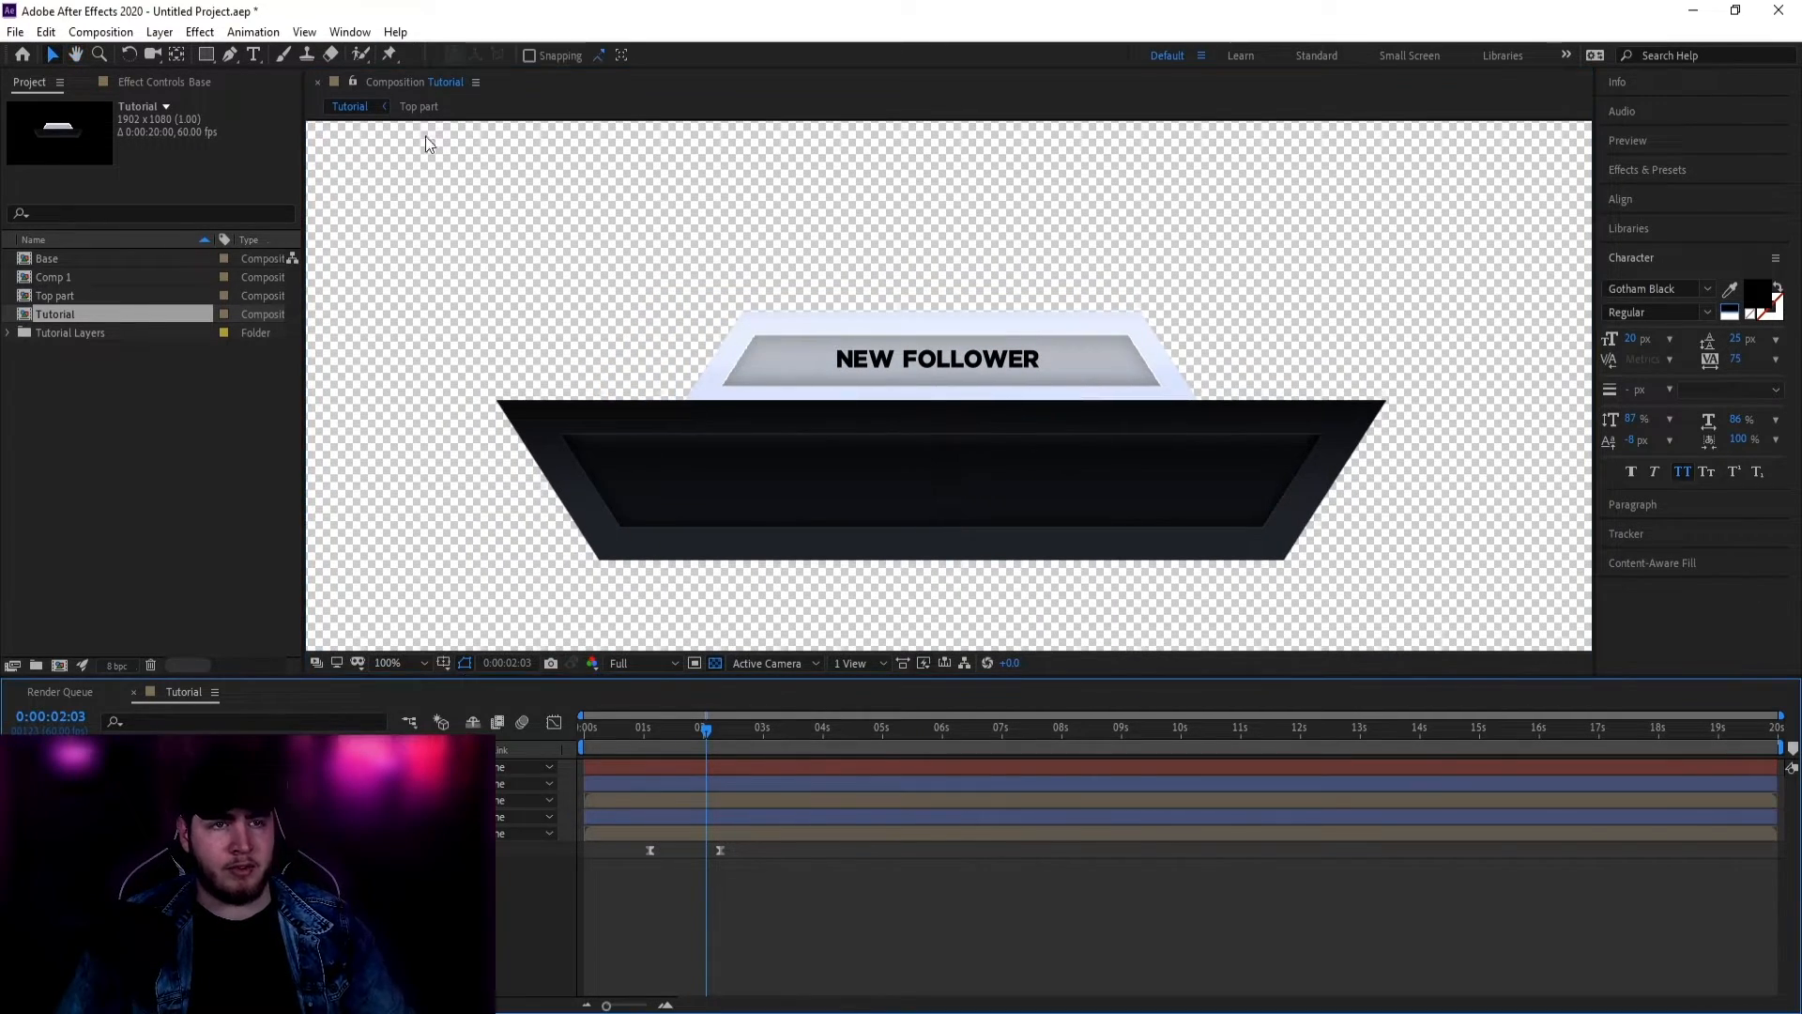
Step: Draw Shape Layer 3 over the grey strip and make it the NEW FOLLOWER layer's Alpha Matte
{"action": "left_click", "coordinate": [205, 54]}
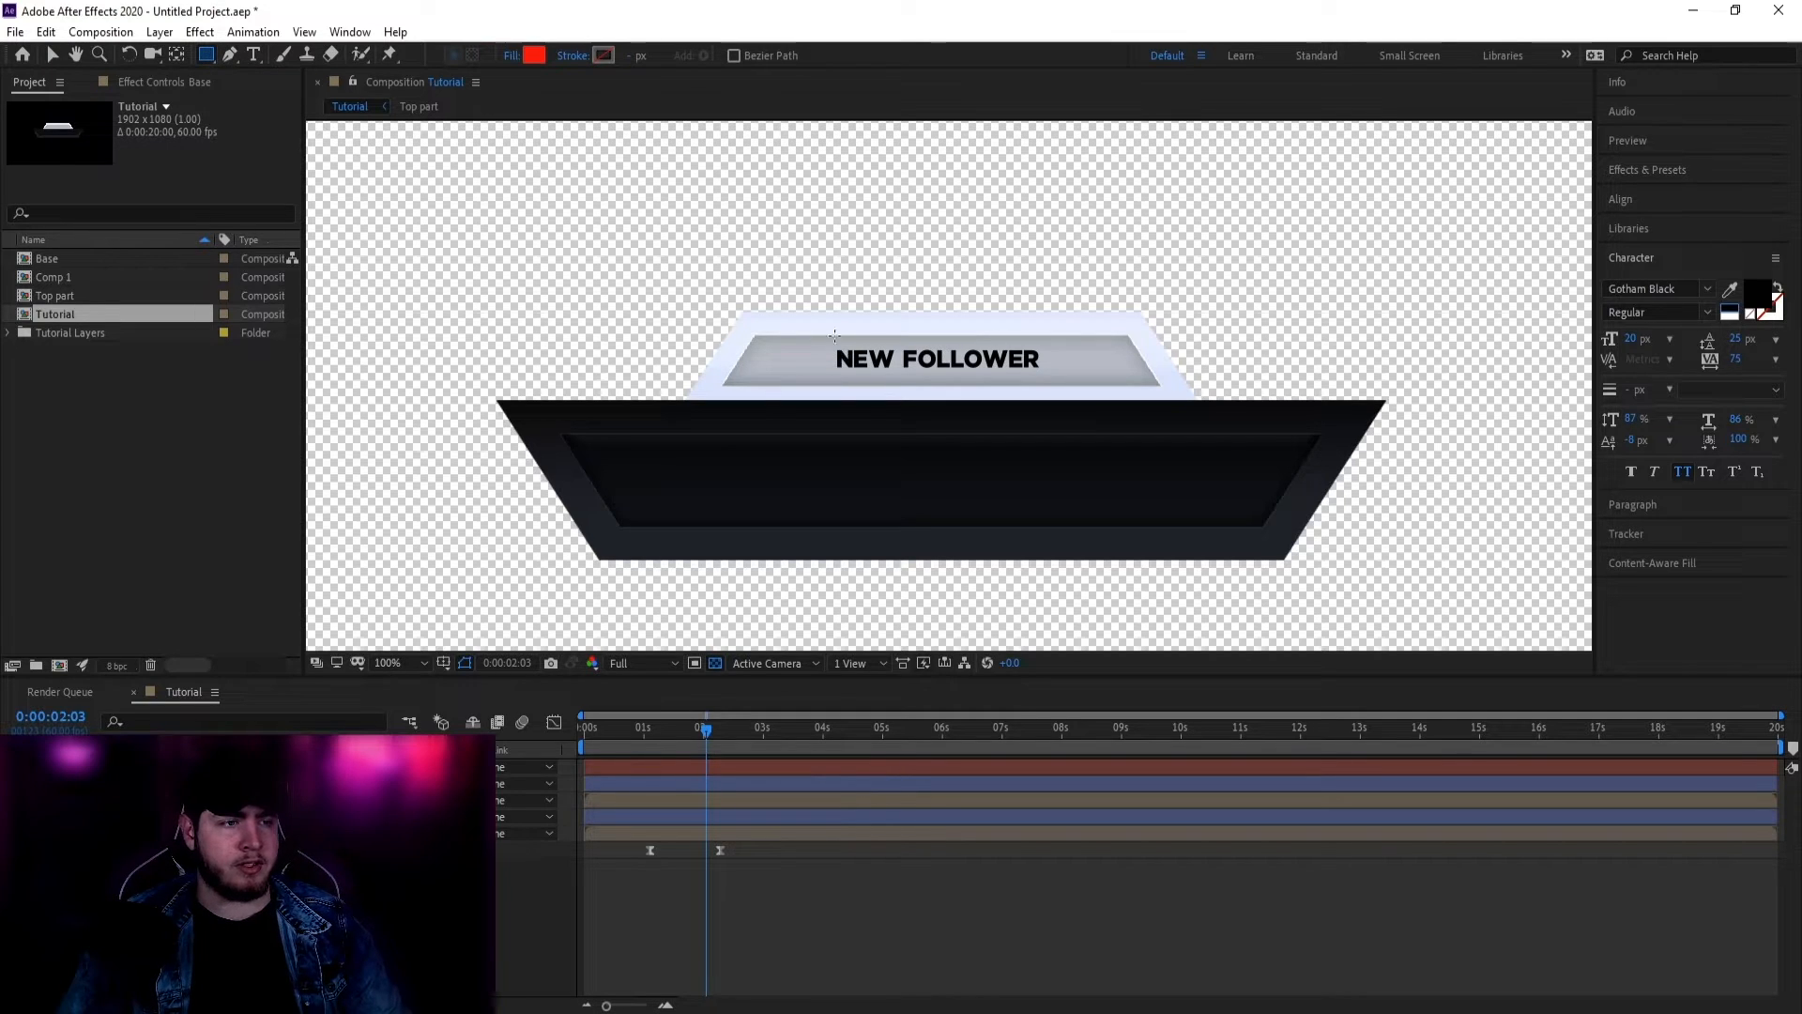
{"action": "left_click_drag", "start_coordinate": [829, 346], "coordinate": [1058, 374]}
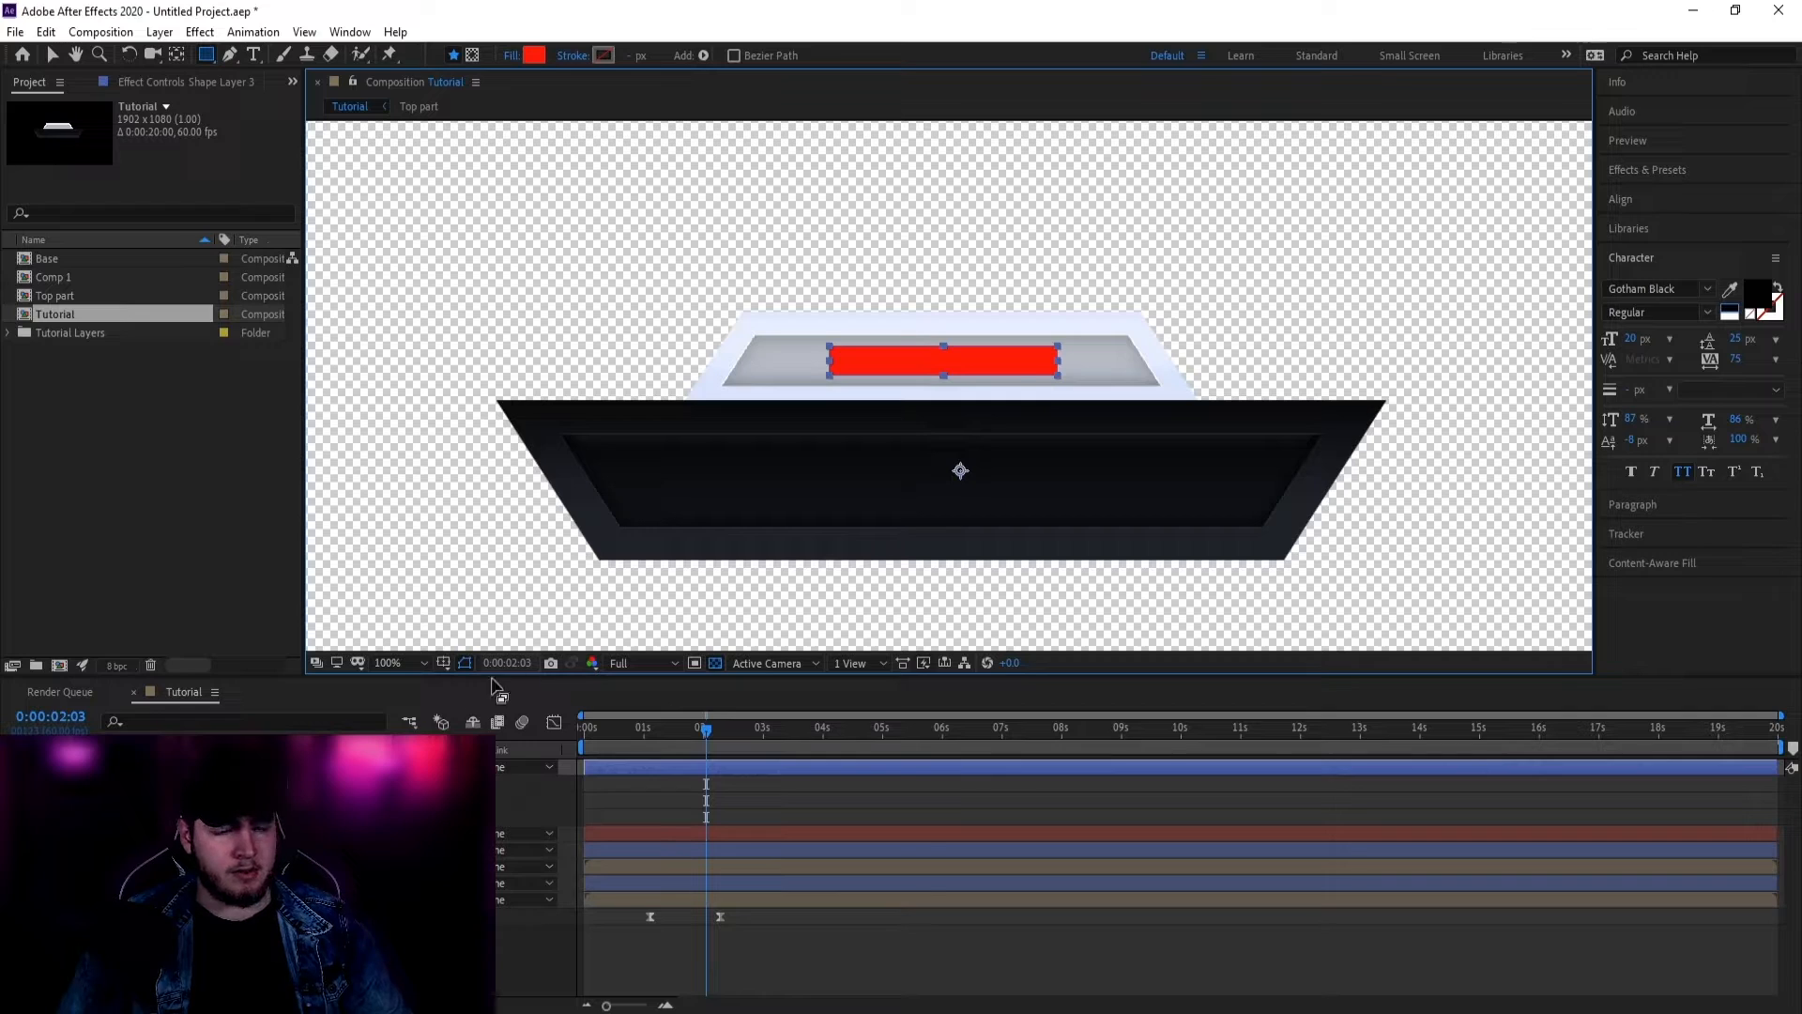
{"action": "key", "text": "v"}
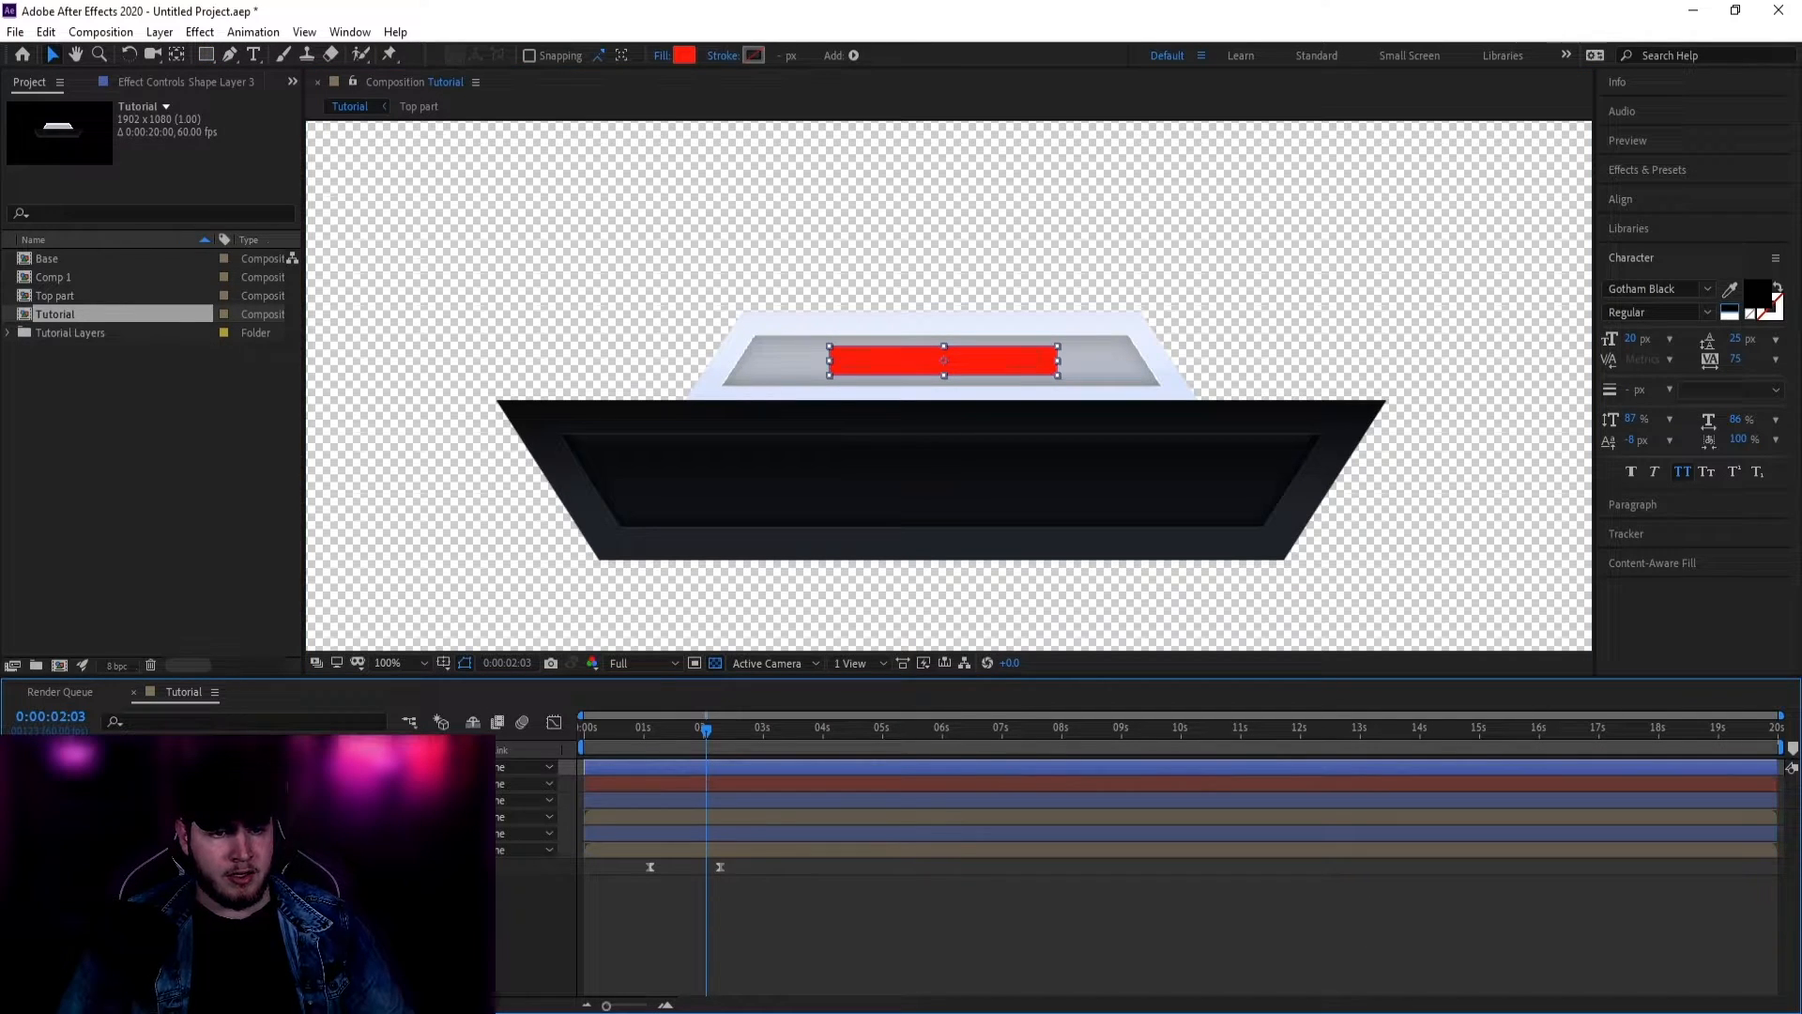
{"action": "left_click", "coordinate": [526, 784]}
{"action": "left_click", "coordinate": [499, 835]}
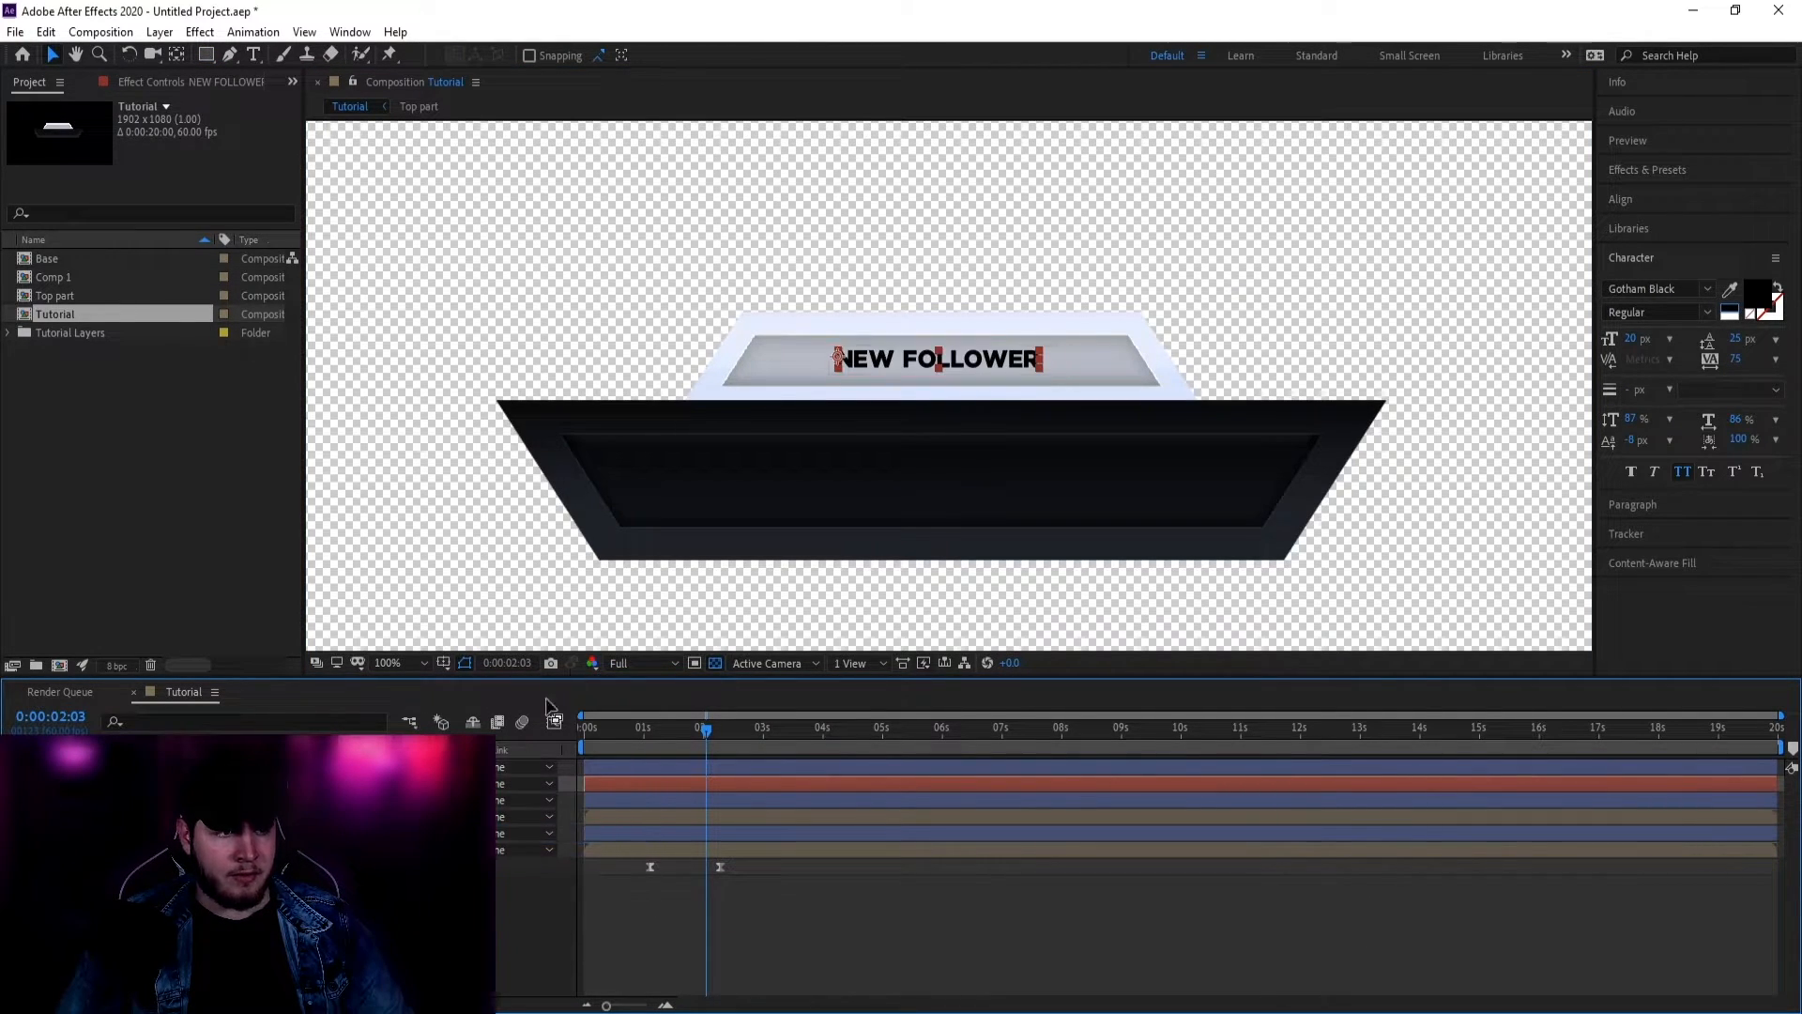
{"action": "mouse_move", "coordinate": [721, 727]}
{"action": "left_mouse_down"}
{"action": "mouse_move", "coordinate": [607, 736]}
{"action": "mouse_move", "coordinate": [697, 743]}
{"action": "left_mouse_up"}
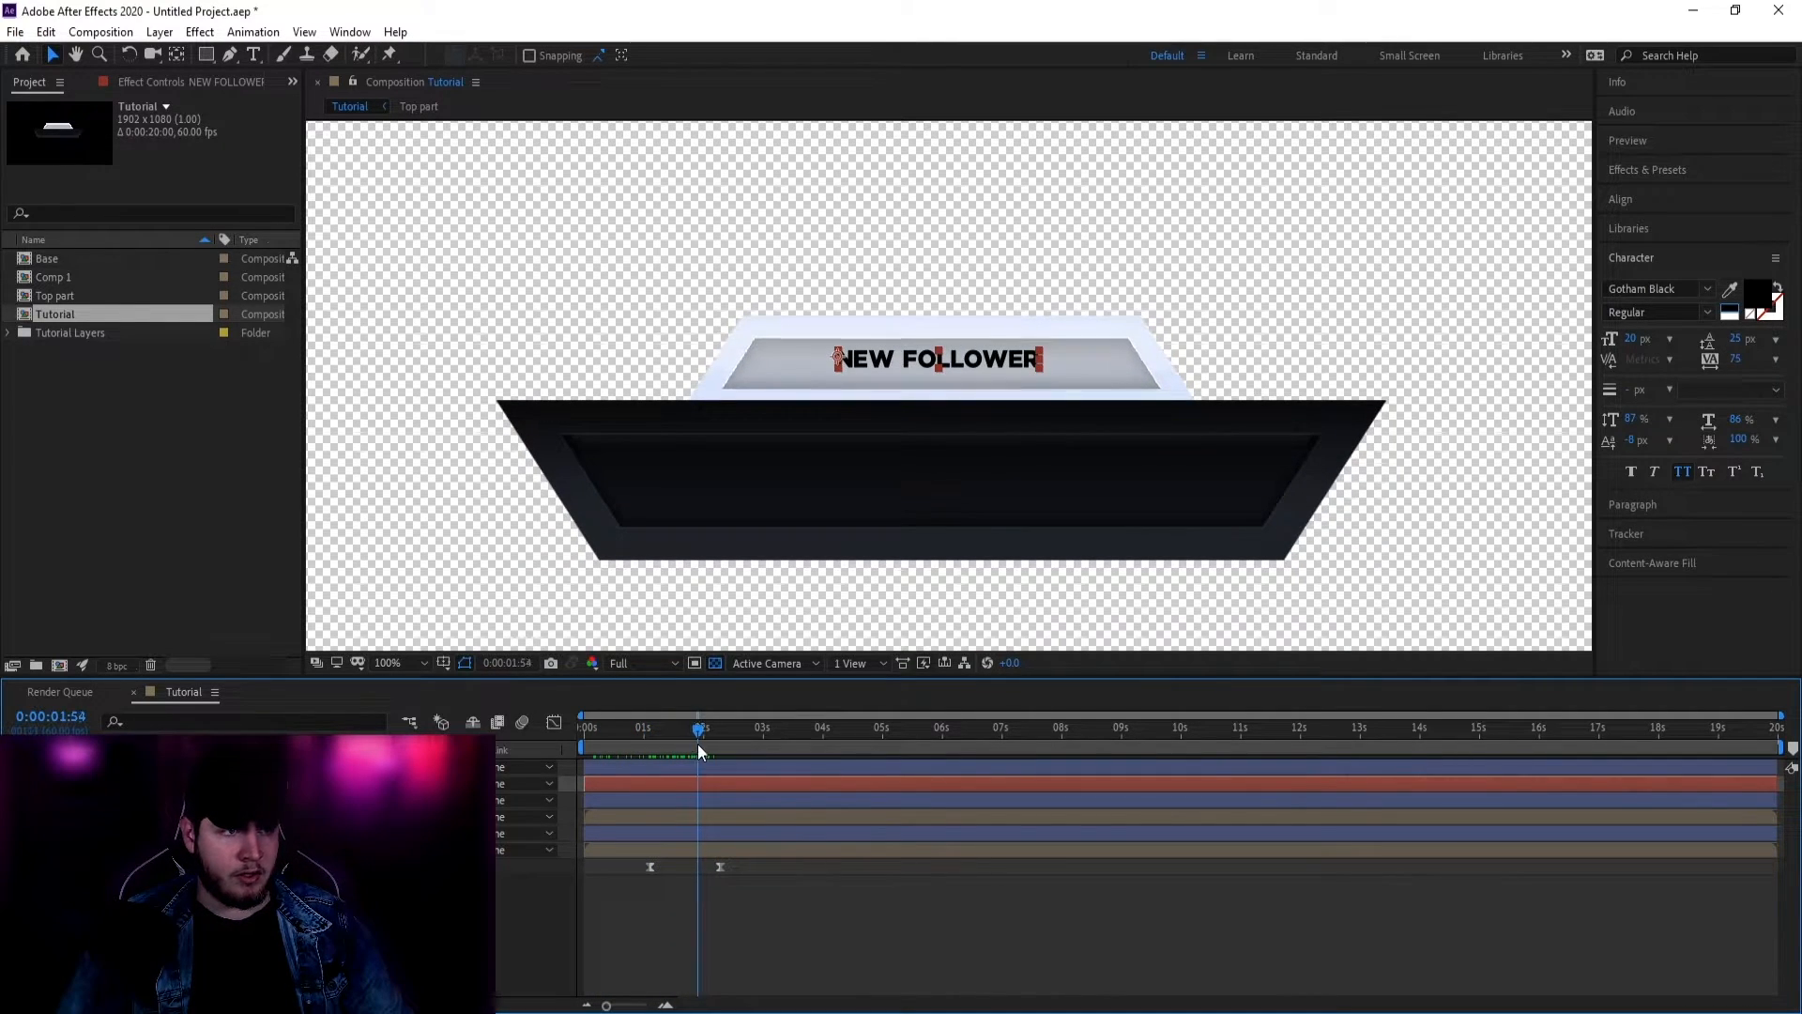
Step: Keyframe the NEW FOLLOWER position, sliding it from hidden off-left back to centre by 2:29
{"action": "key", "text": "p"}
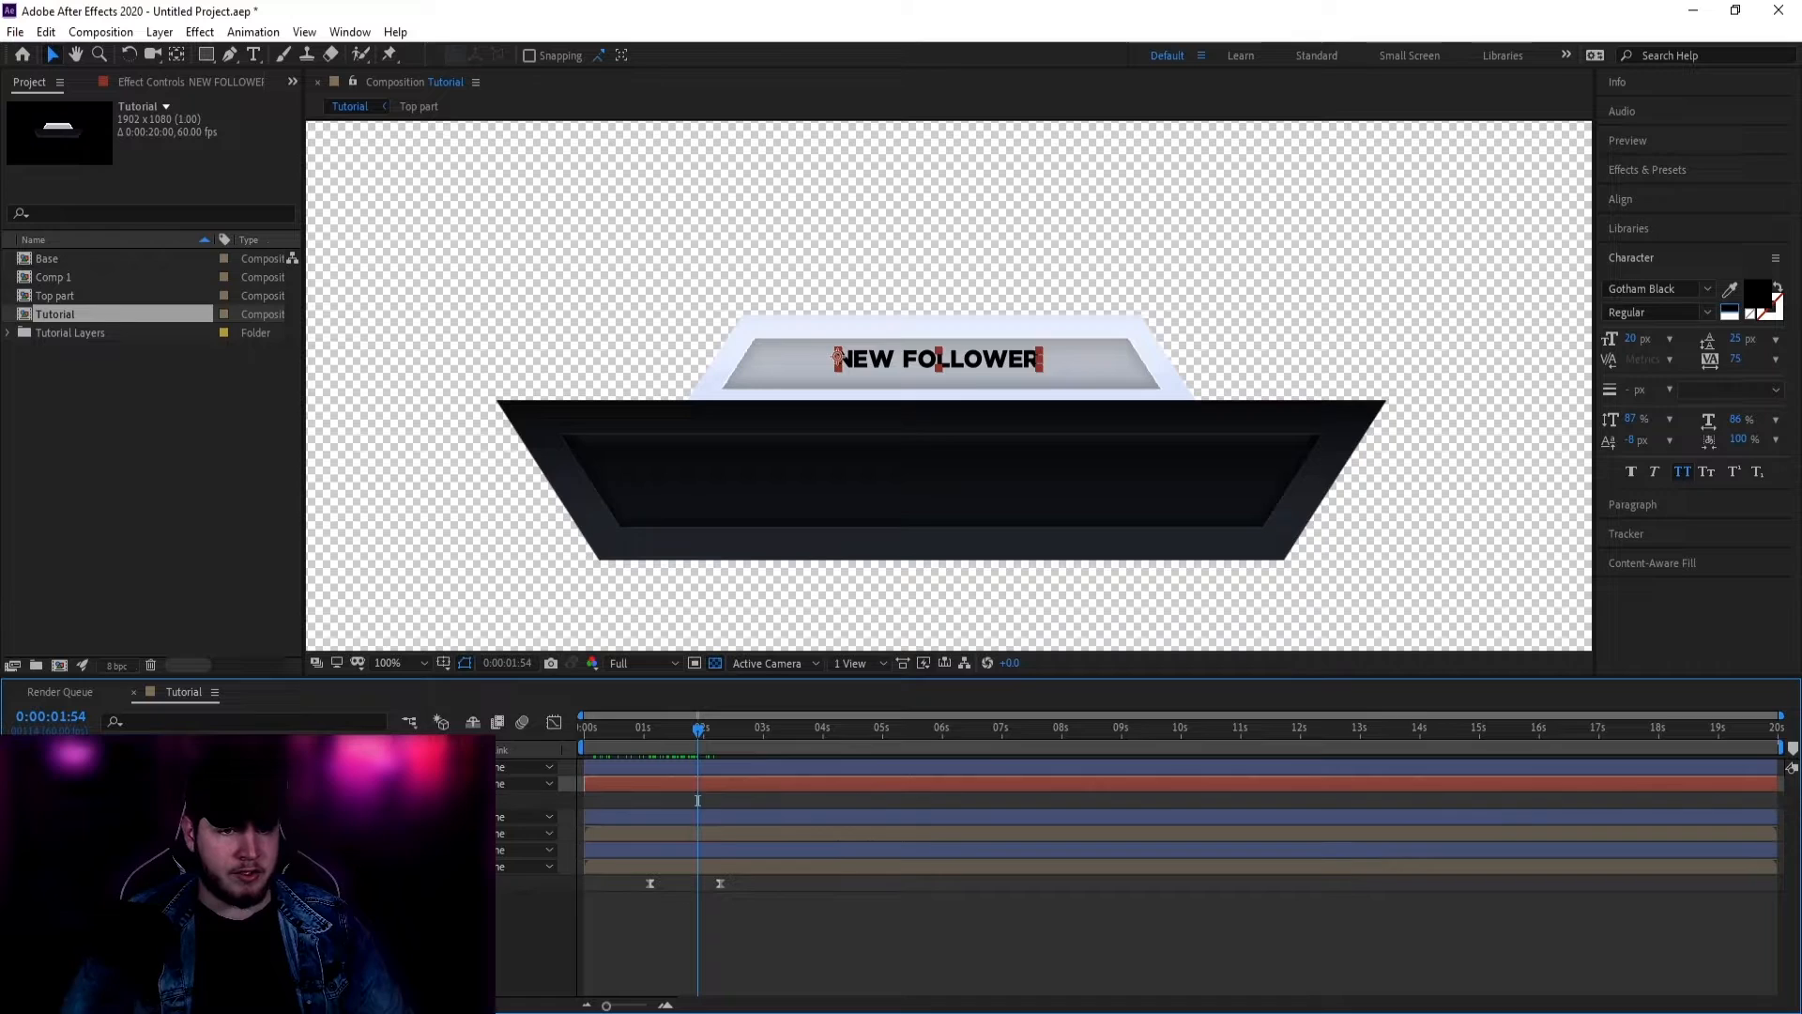
{"action": "left_click", "coordinate": [723, 784]}
{"action": "left_click_drag", "start_coordinate": [1022, 364], "coordinate": [739, 369]}
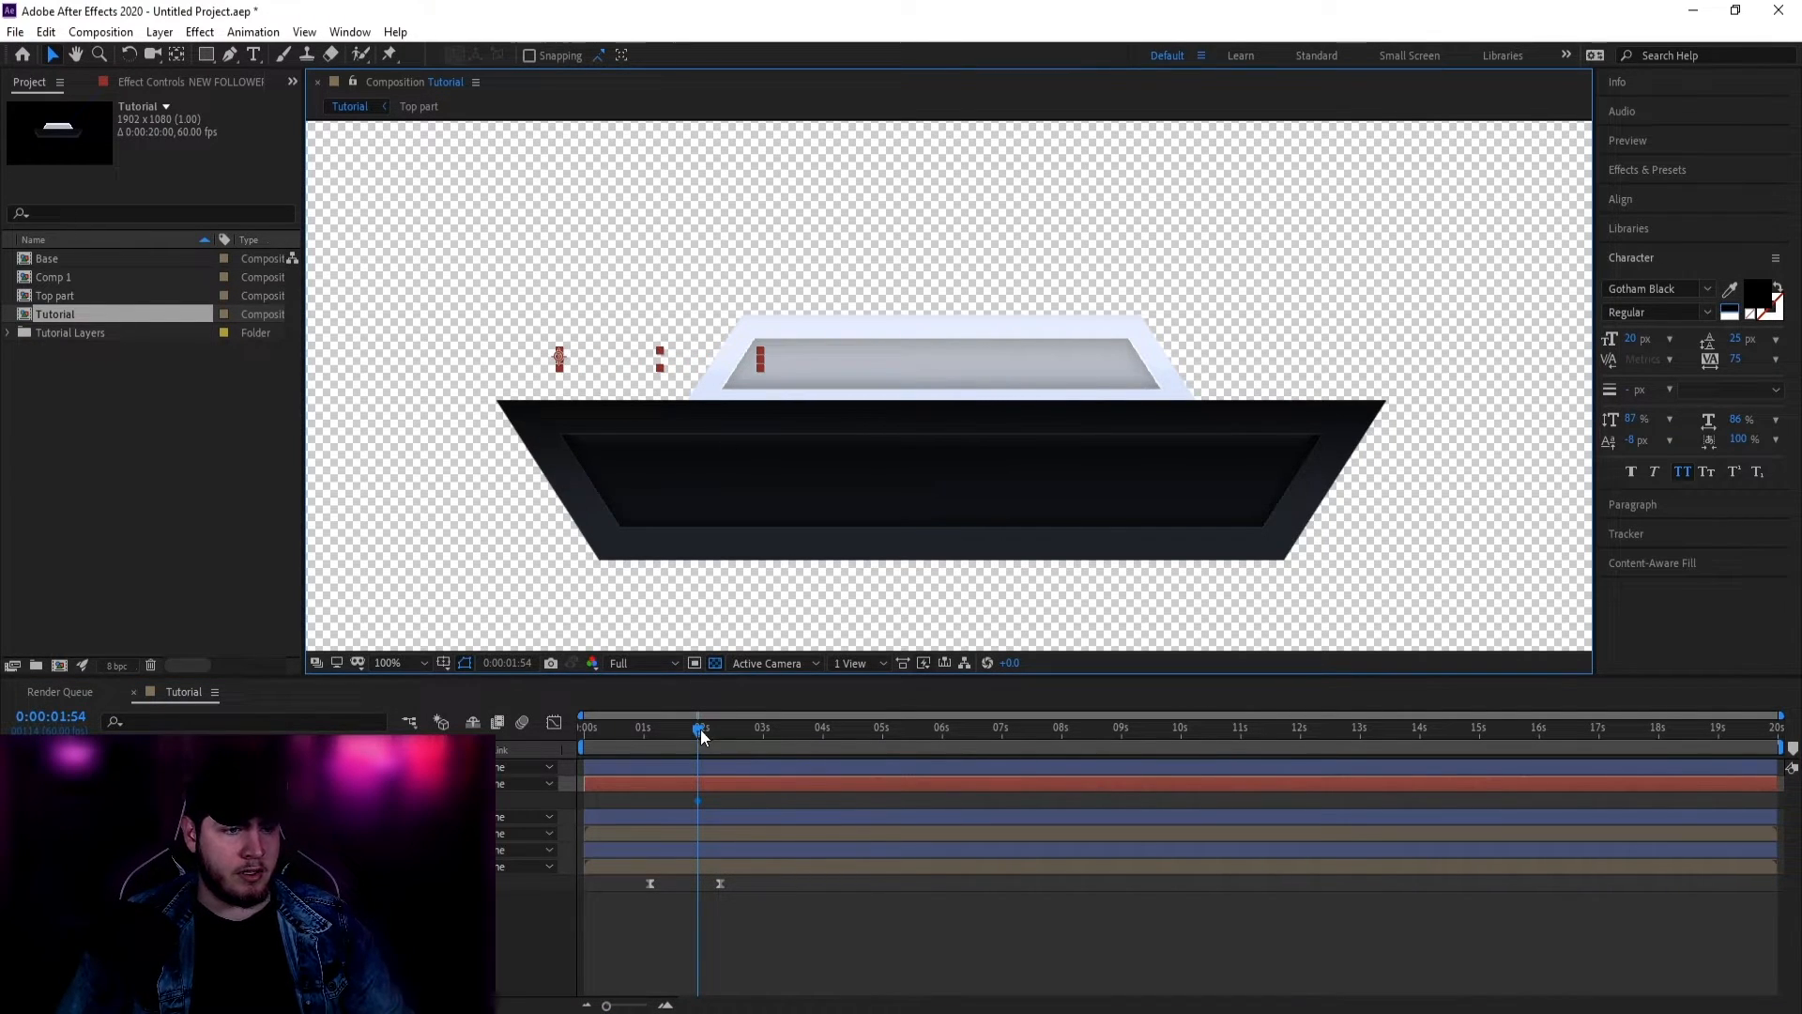
{"action": "key", "text": "space"}
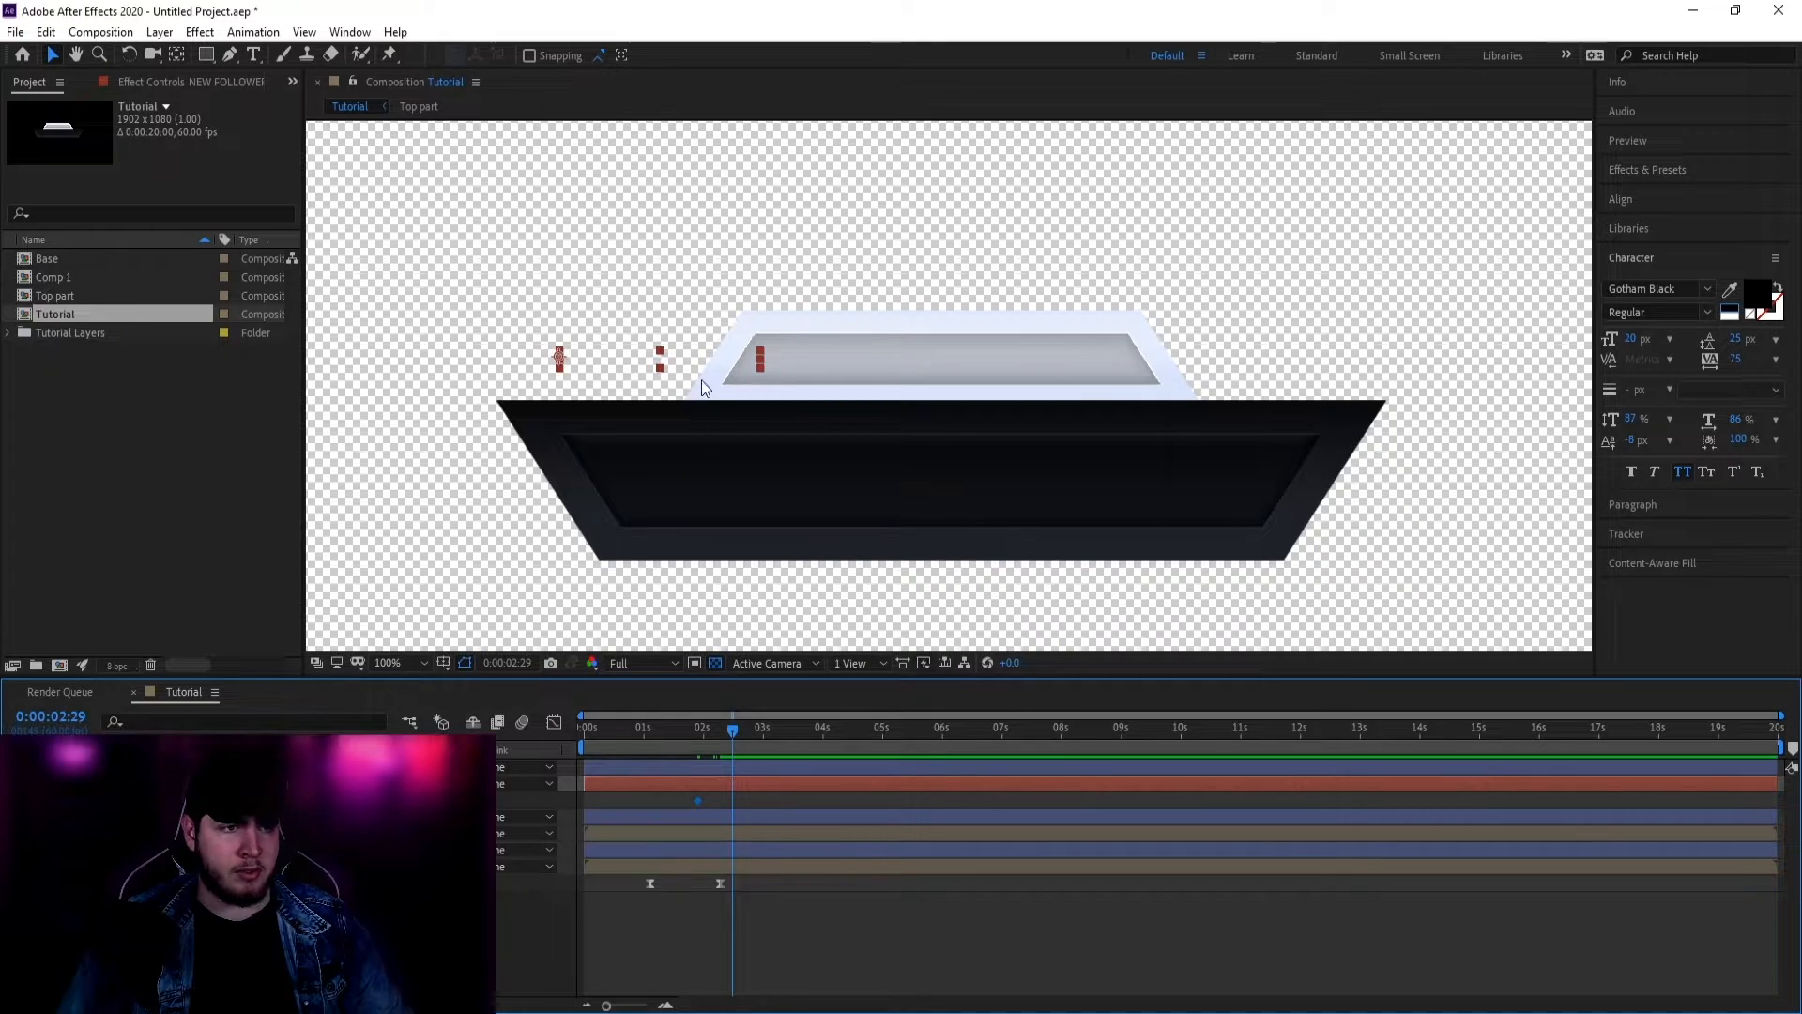
{"action": "left_click_drag", "start_coordinate": [701, 380], "coordinate": [994, 379]}
Step: Apply Easy Ease to the position keyframes, move the end key to 2:49, and preview
{"action": "left_click", "coordinate": [700, 801]}
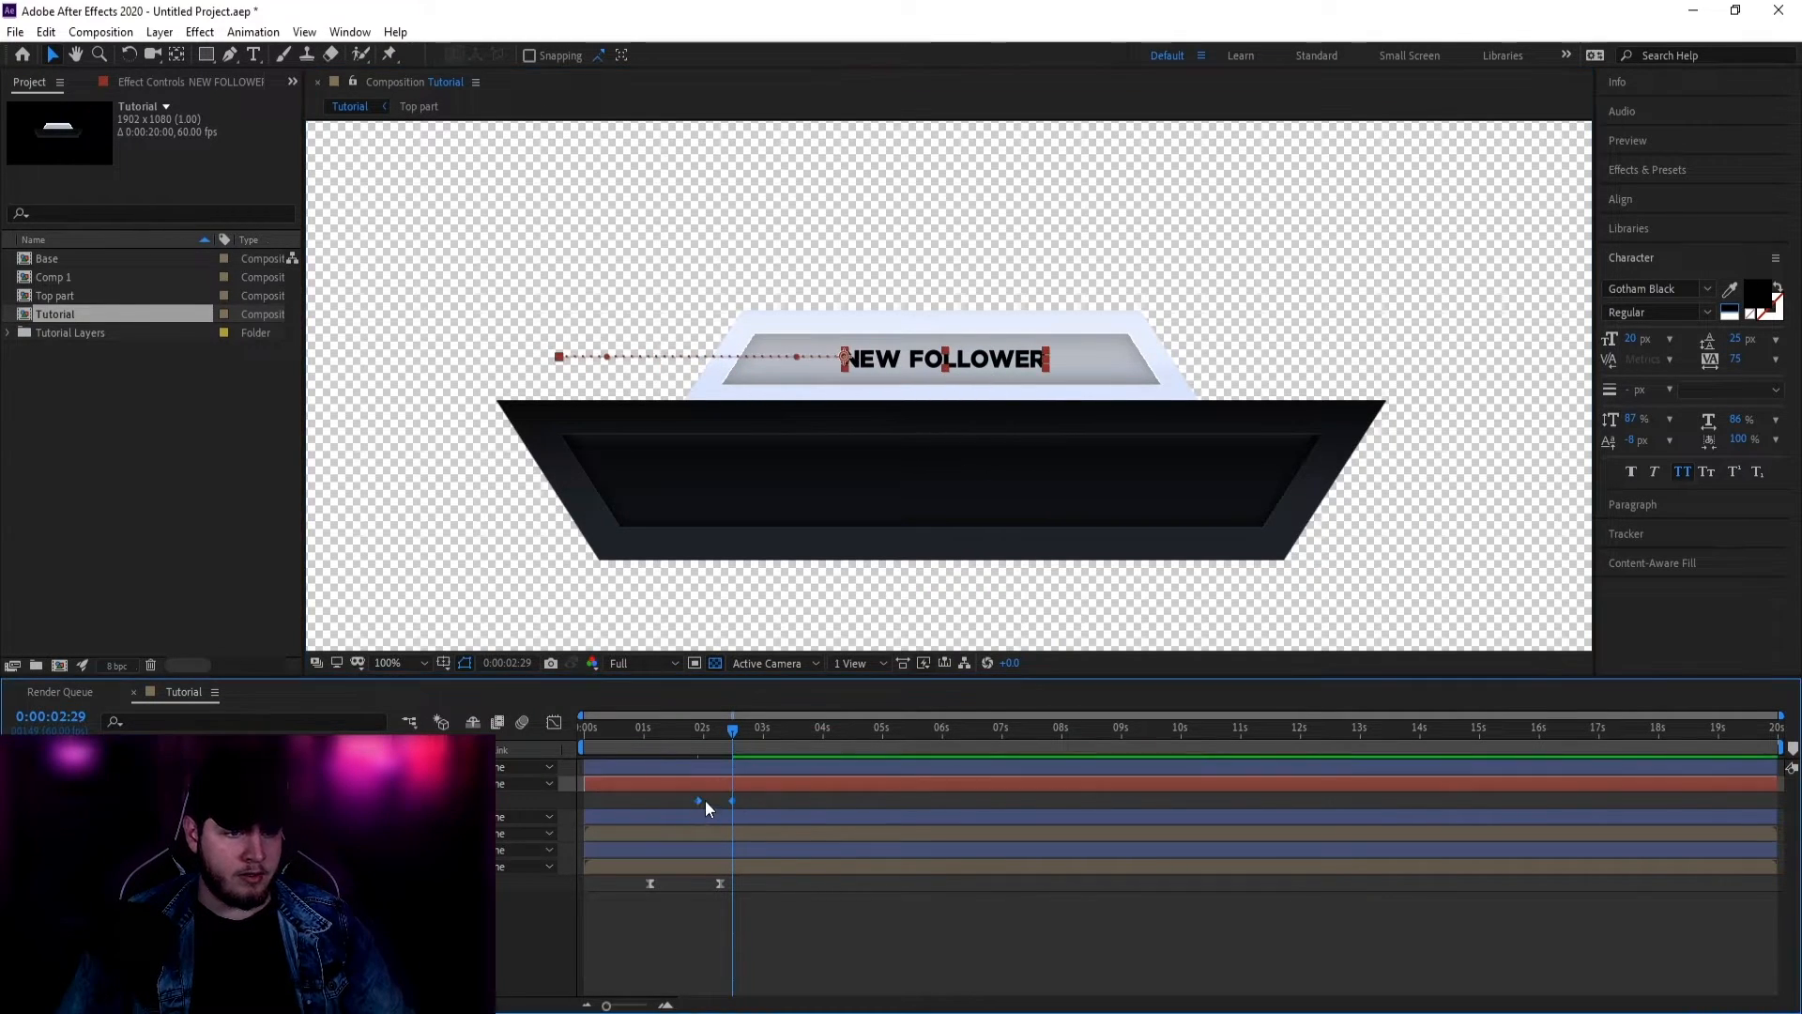
{"action": "right_click", "coordinate": [706, 800]}
{"action": "mouse_move", "coordinate": [785, 788]}
{"action": "left_click", "coordinate": [996, 849]}
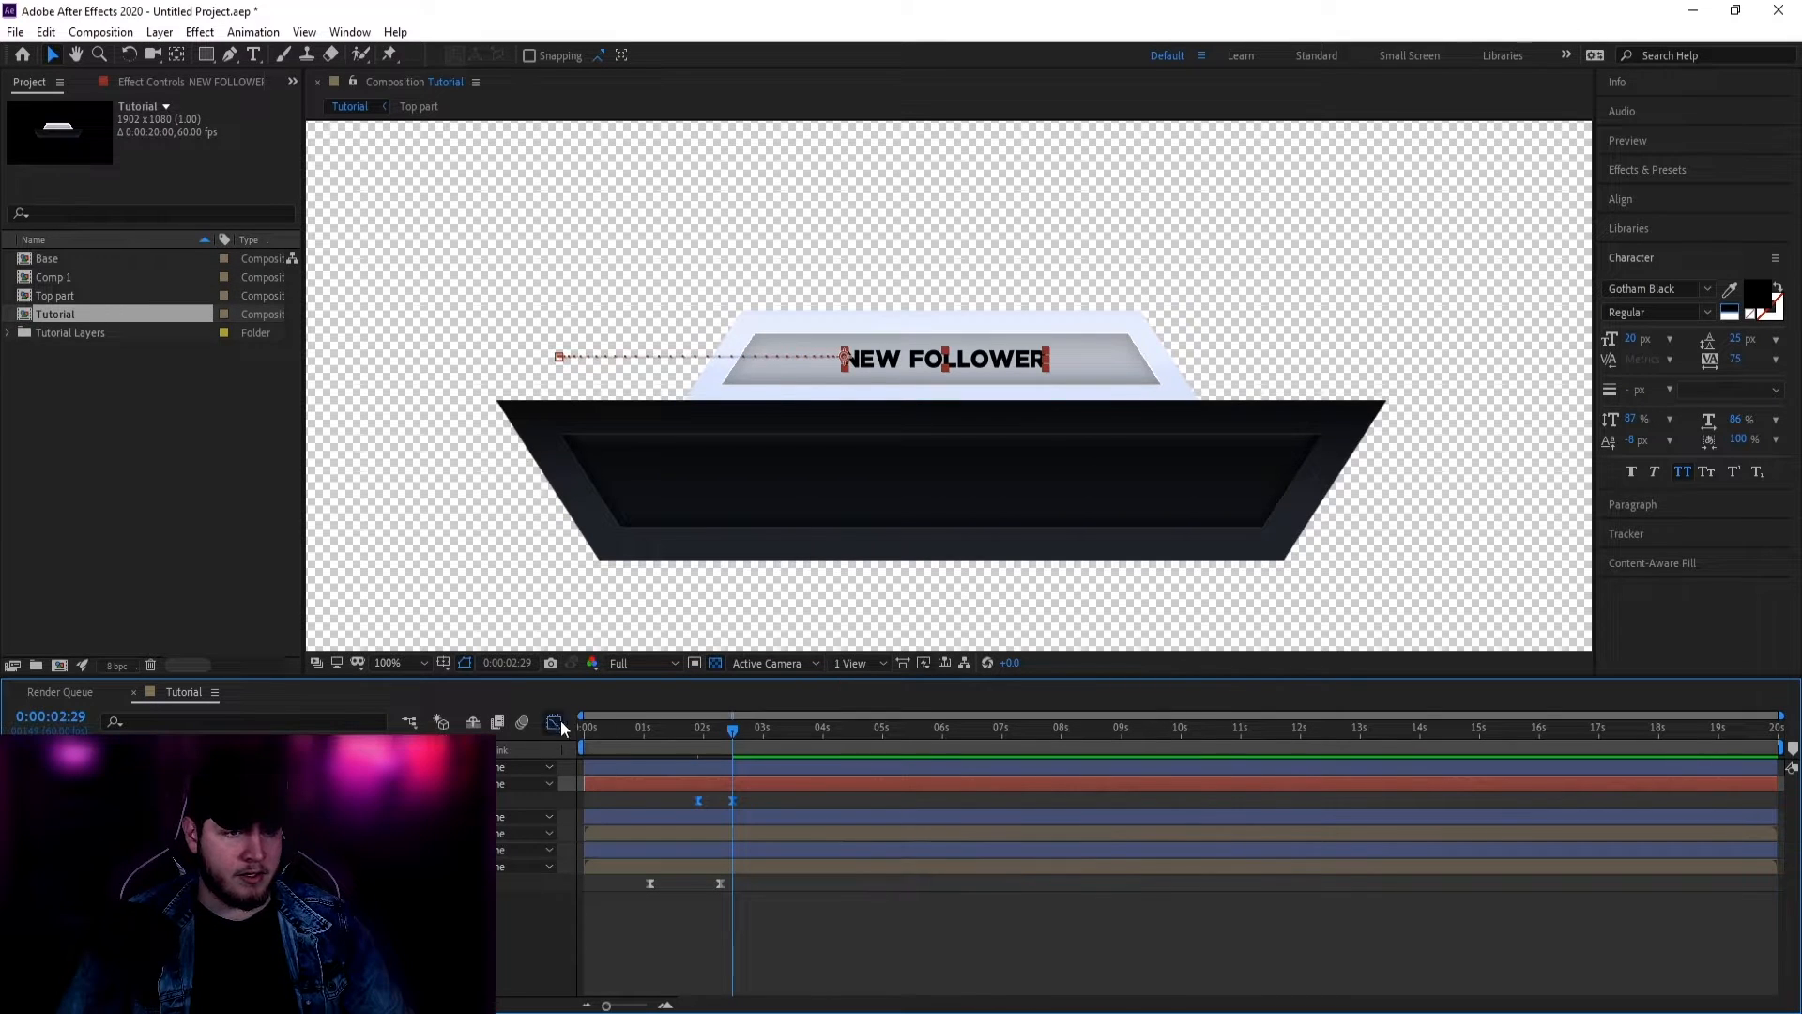
{"action": "left_click", "coordinate": [554, 723]}
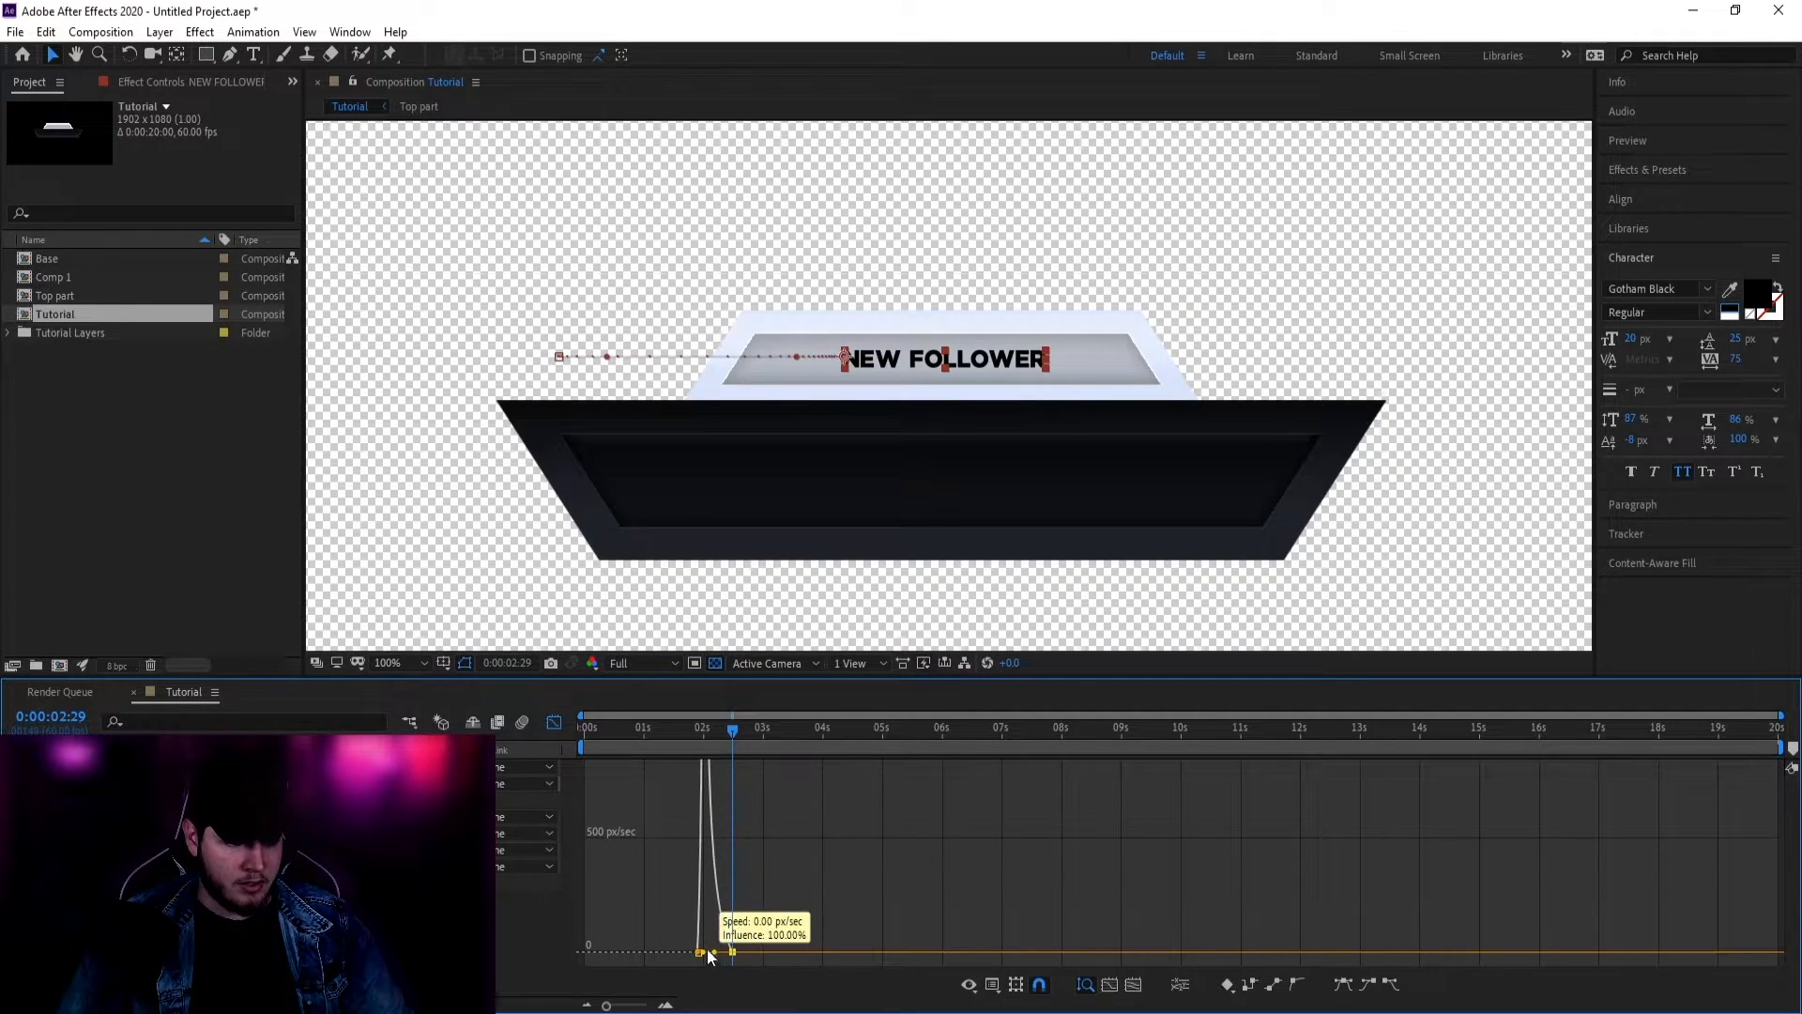
{"action": "left_click", "coordinate": [555, 723]}
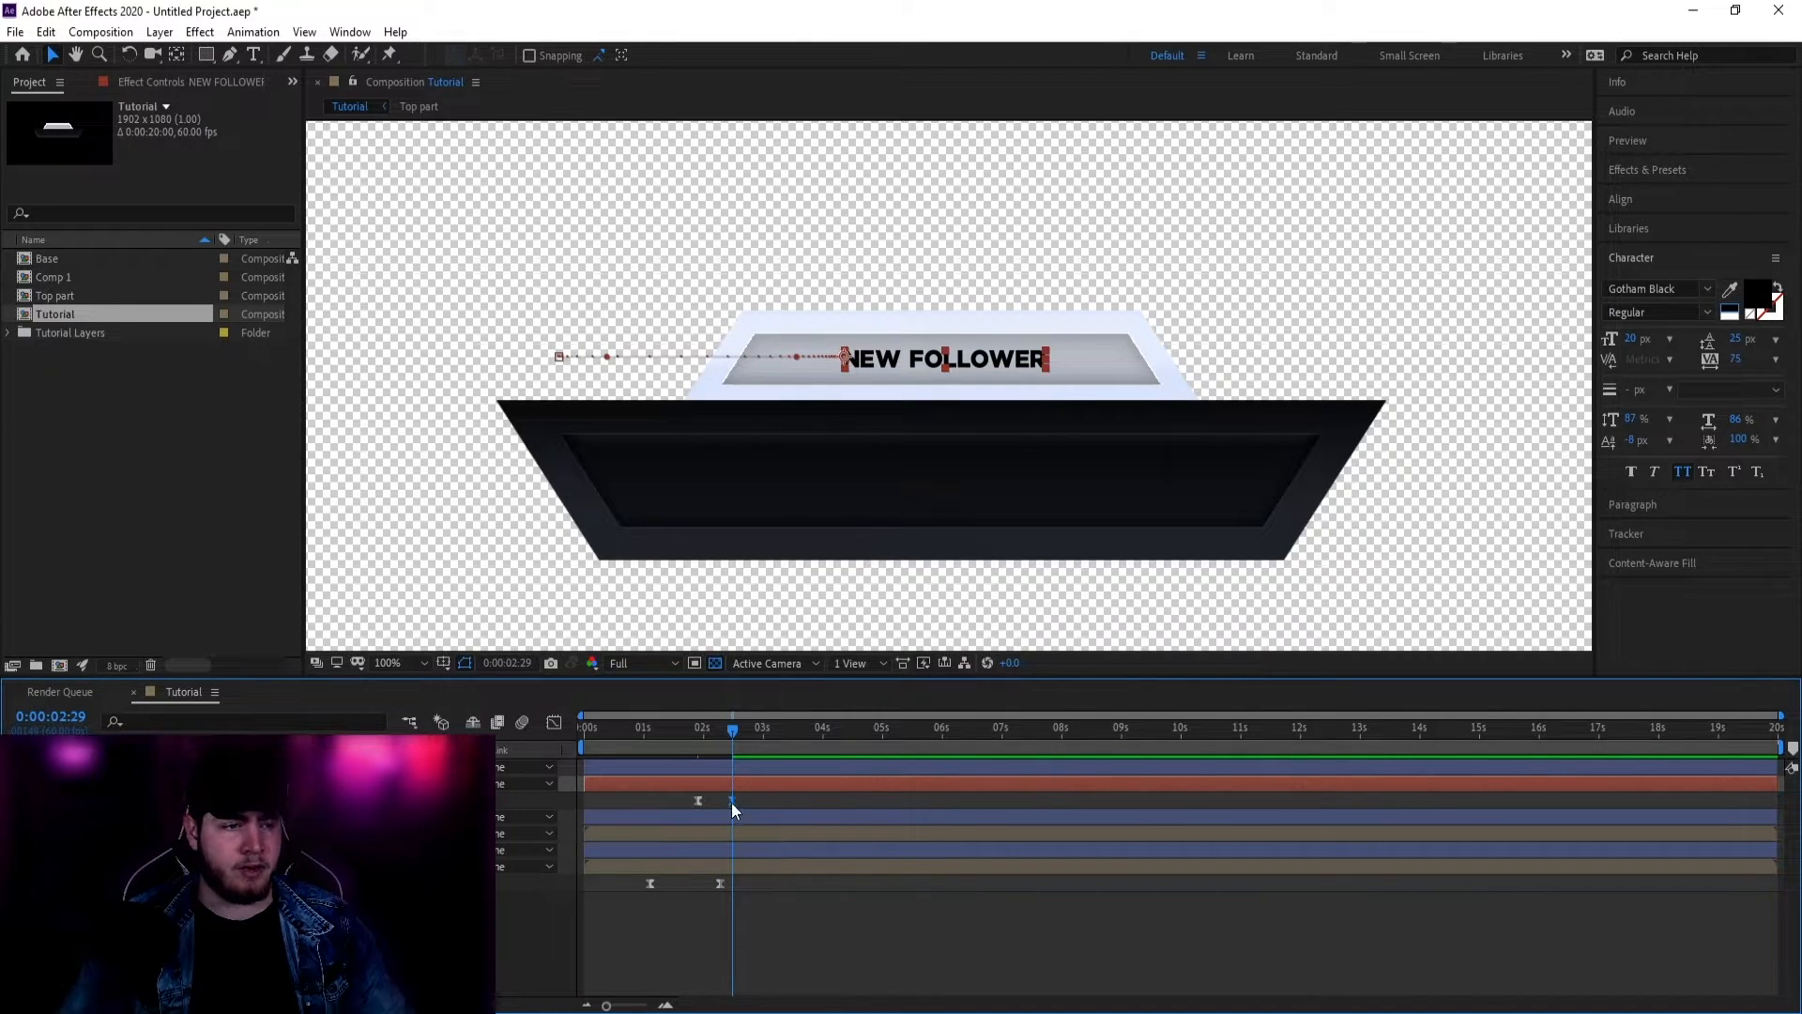
{"action": "left_click_drag", "start_coordinate": [733, 804], "coordinate": [751, 800]}
{"action": "key", "text": "space"}
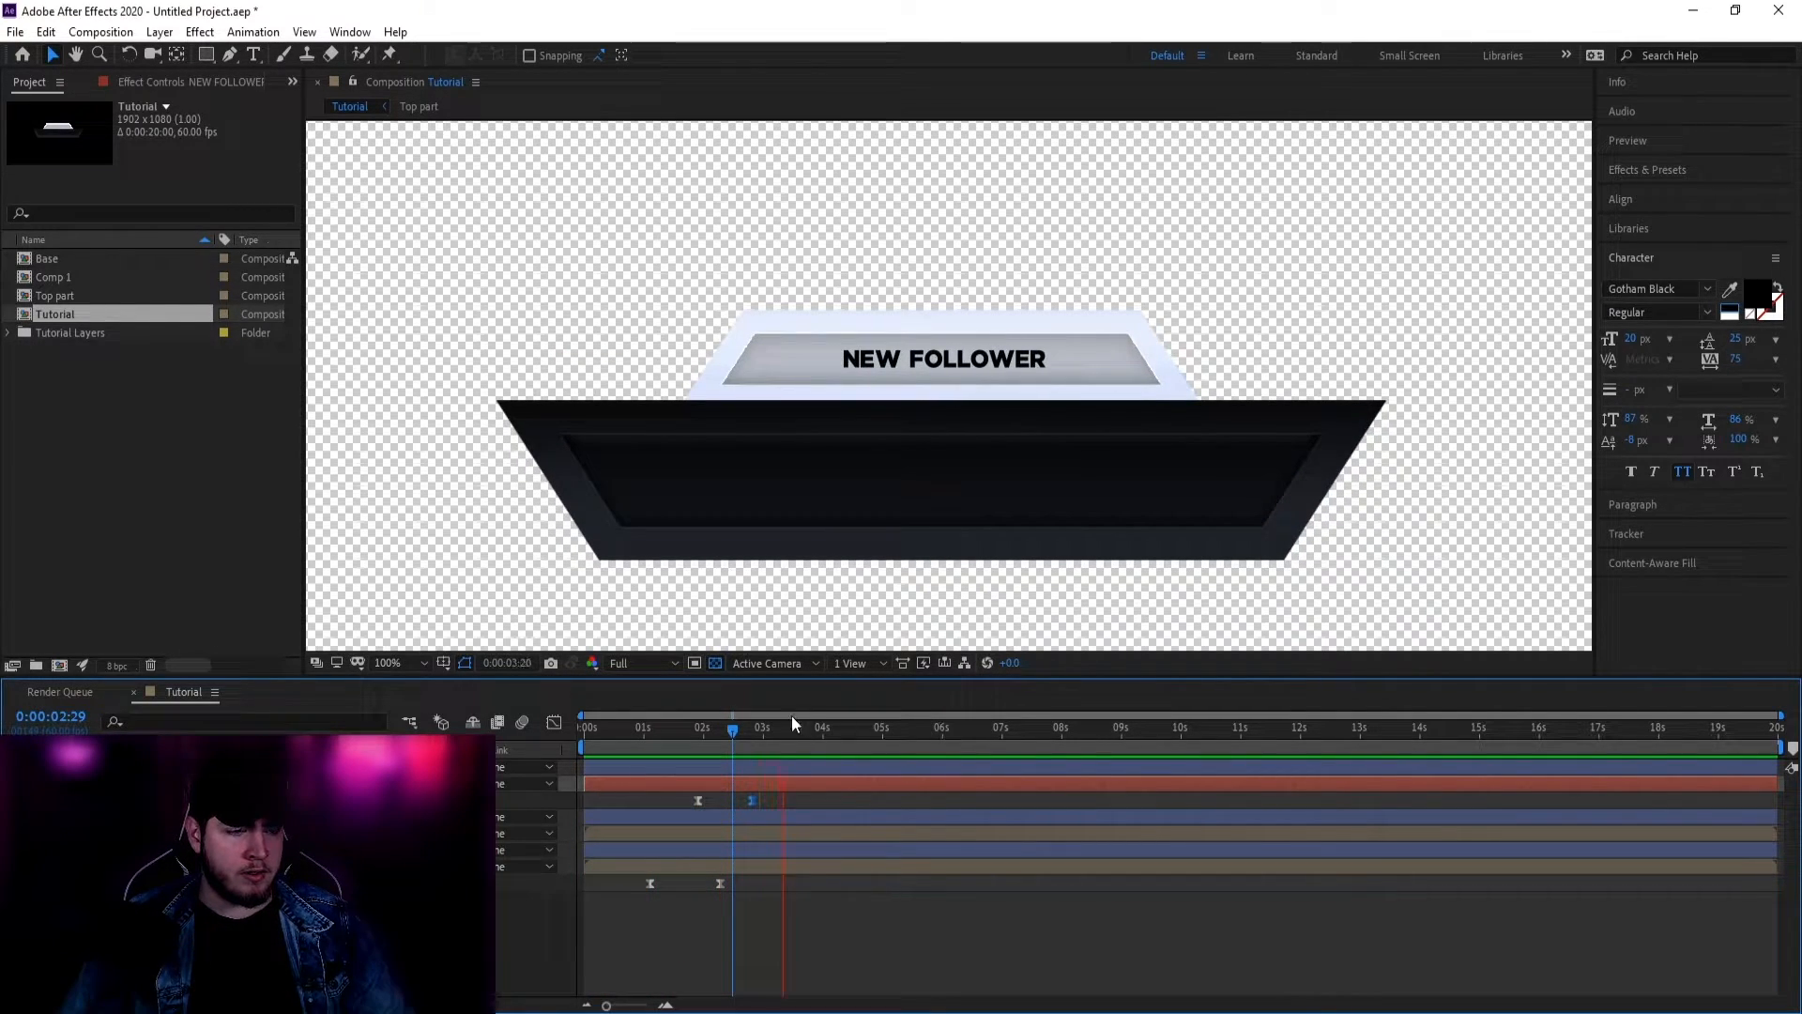
{"action": "key", "text": "space"}
{"action": "key", "text": "Home"}
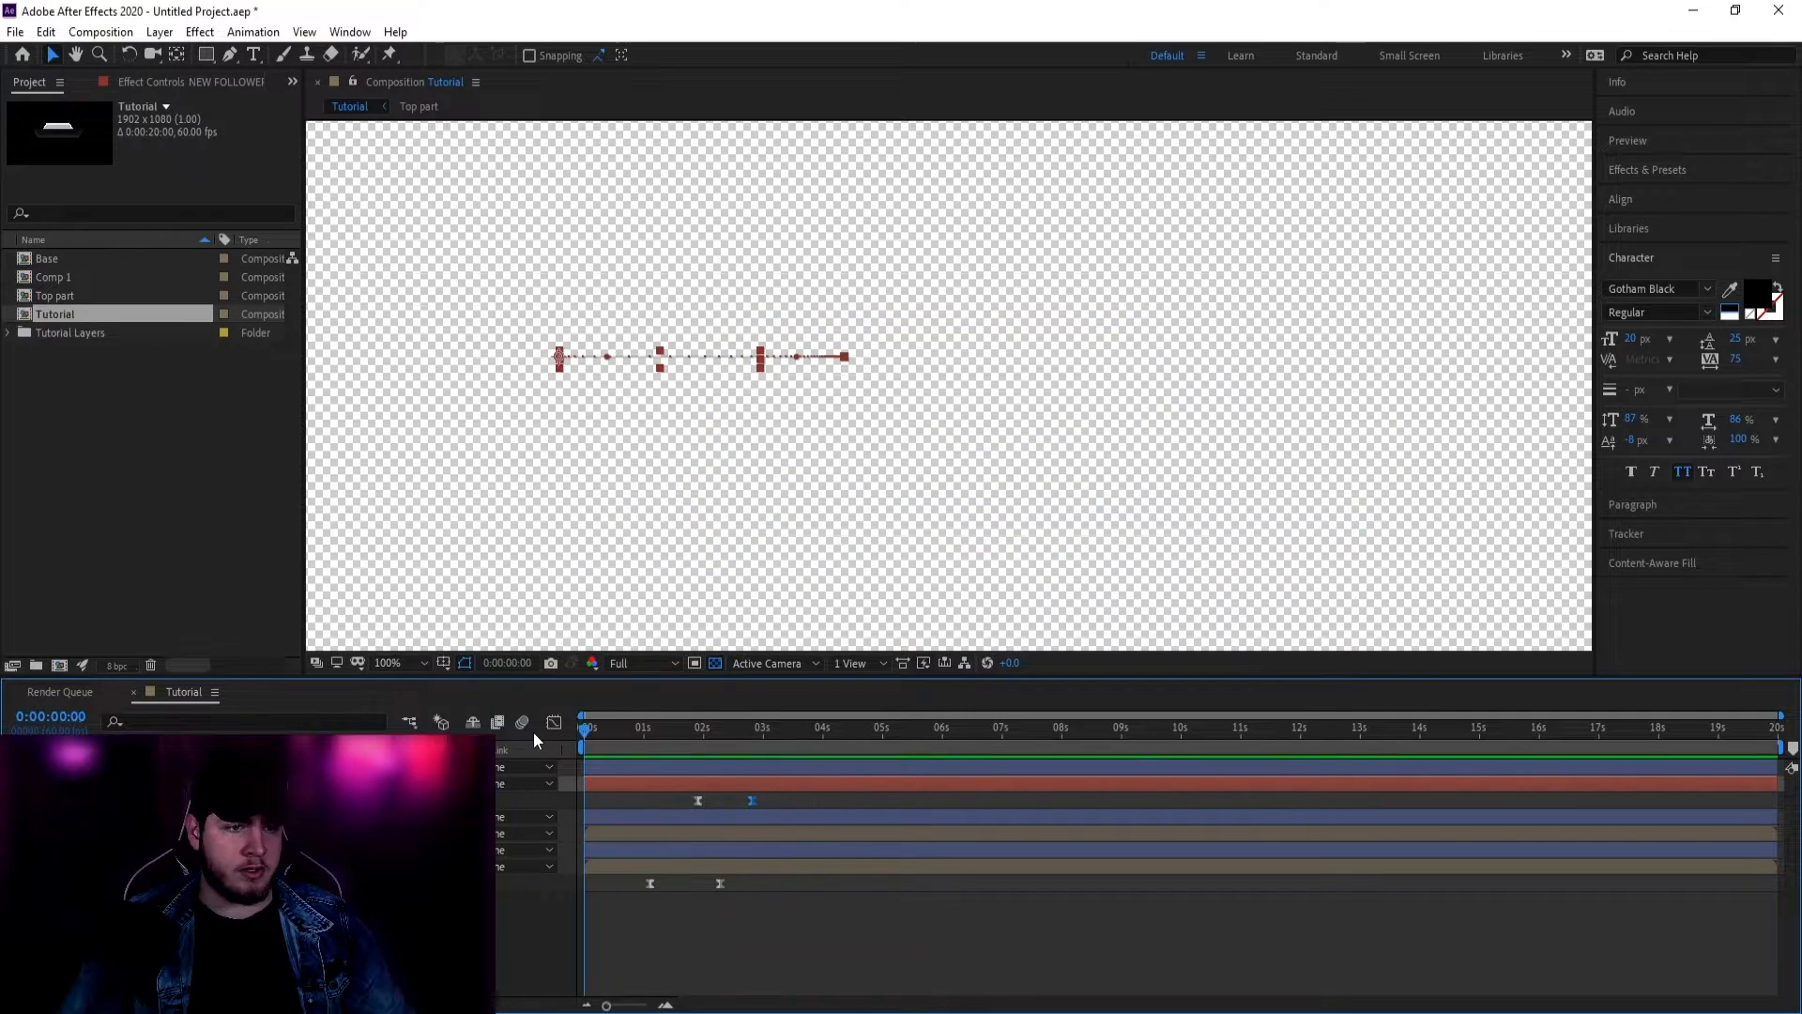
{"action": "left_click_drag", "start_coordinate": [586, 729], "coordinate": [623, 728]}
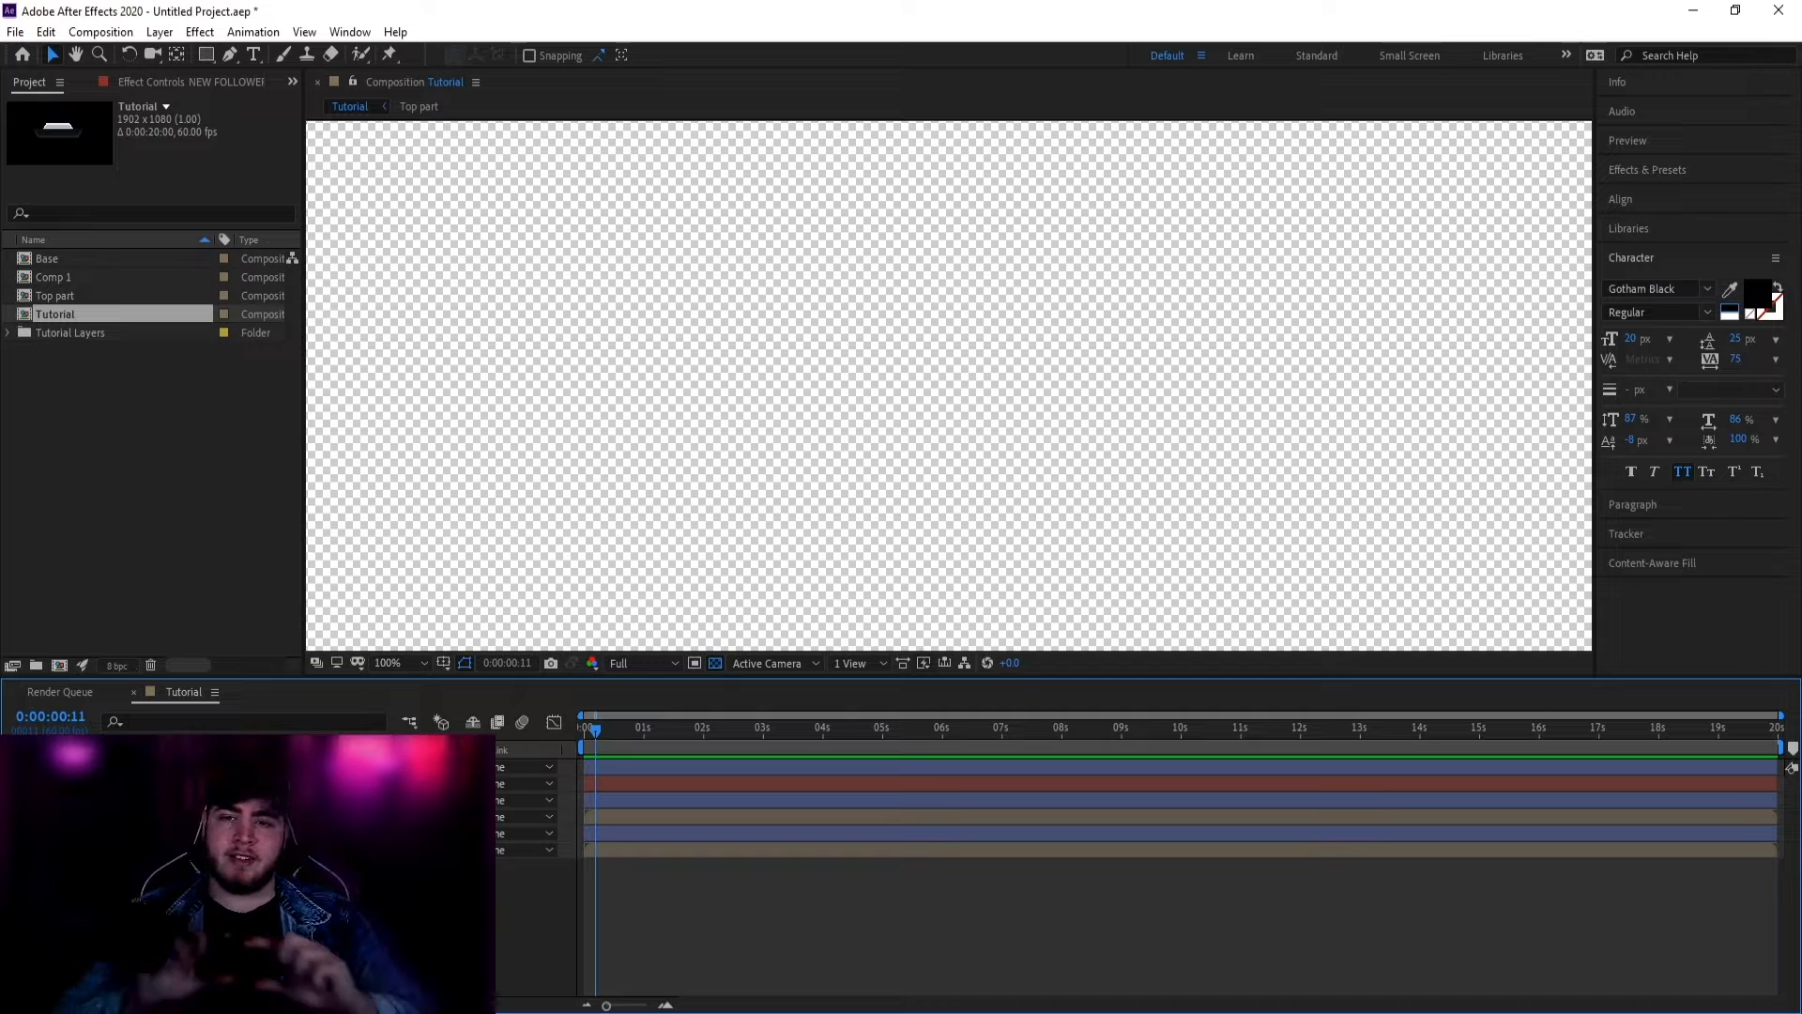
Step: Create a new solid with colour FFFFFF, White Solid 1, filling the Tutorial composition
{"action": "right_click", "coordinate": [315, 655]}
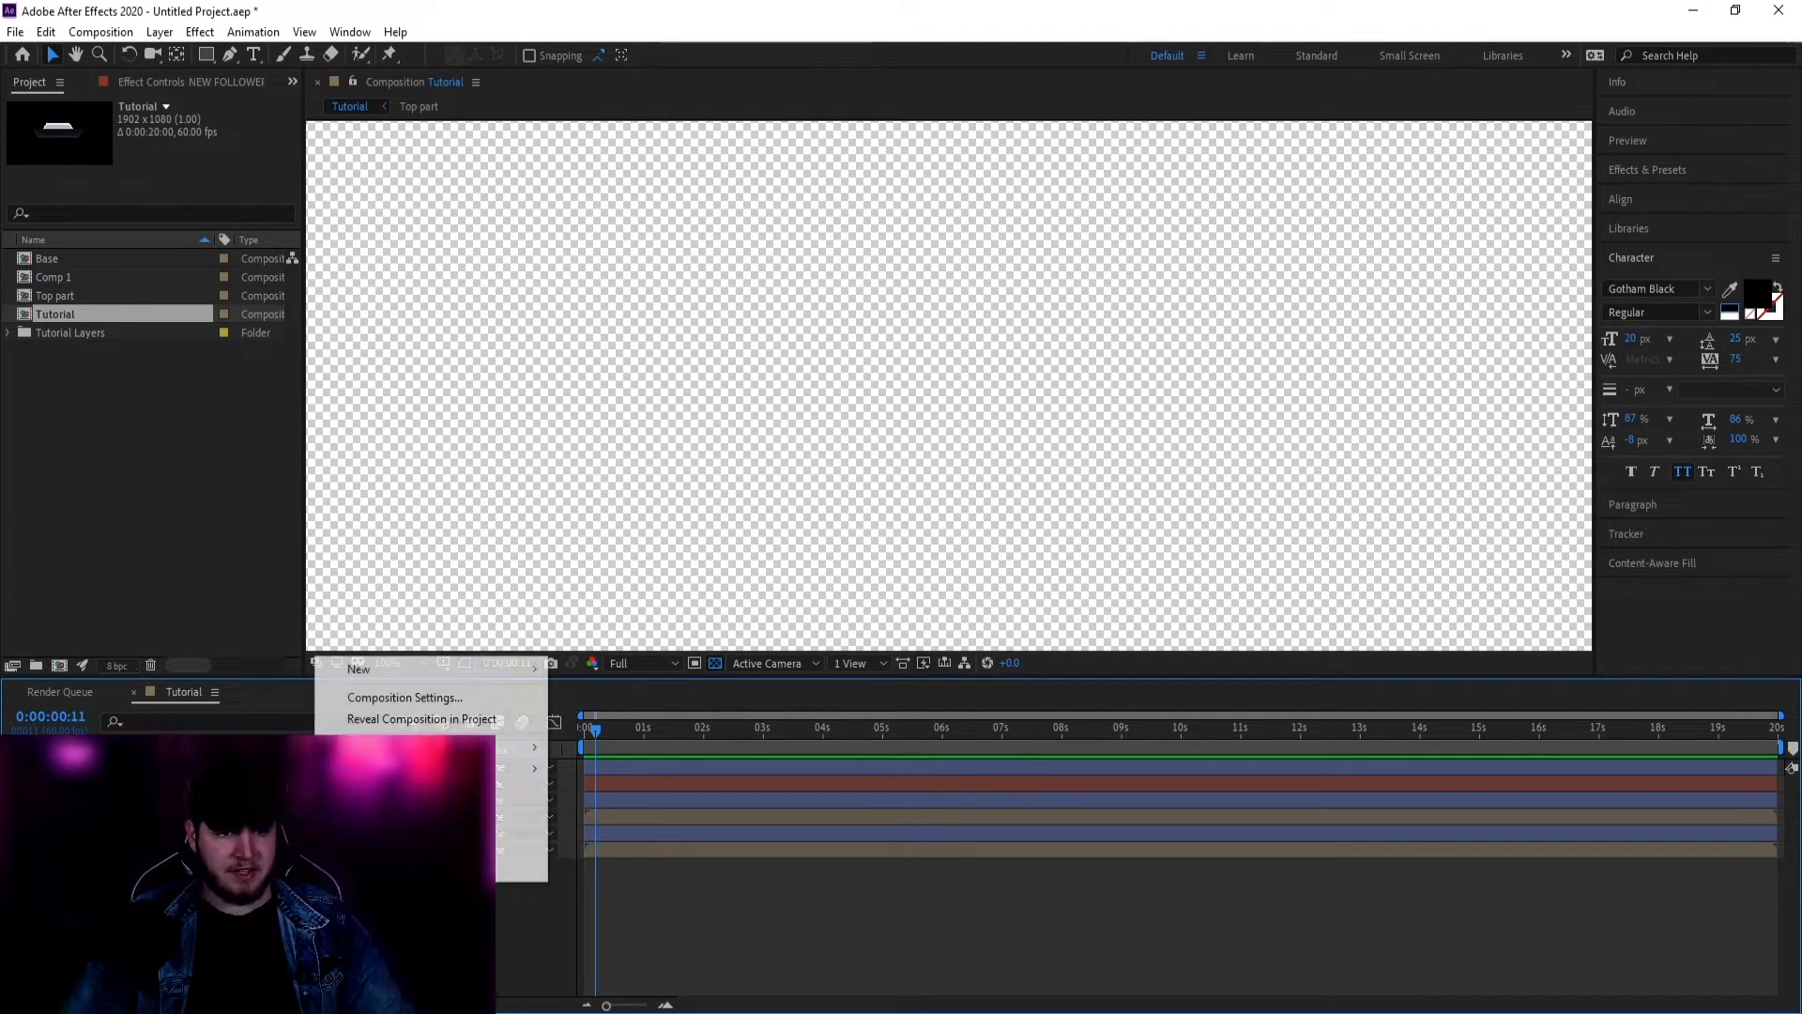
{"action": "mouse_move", "coordinate": [379, 667]}
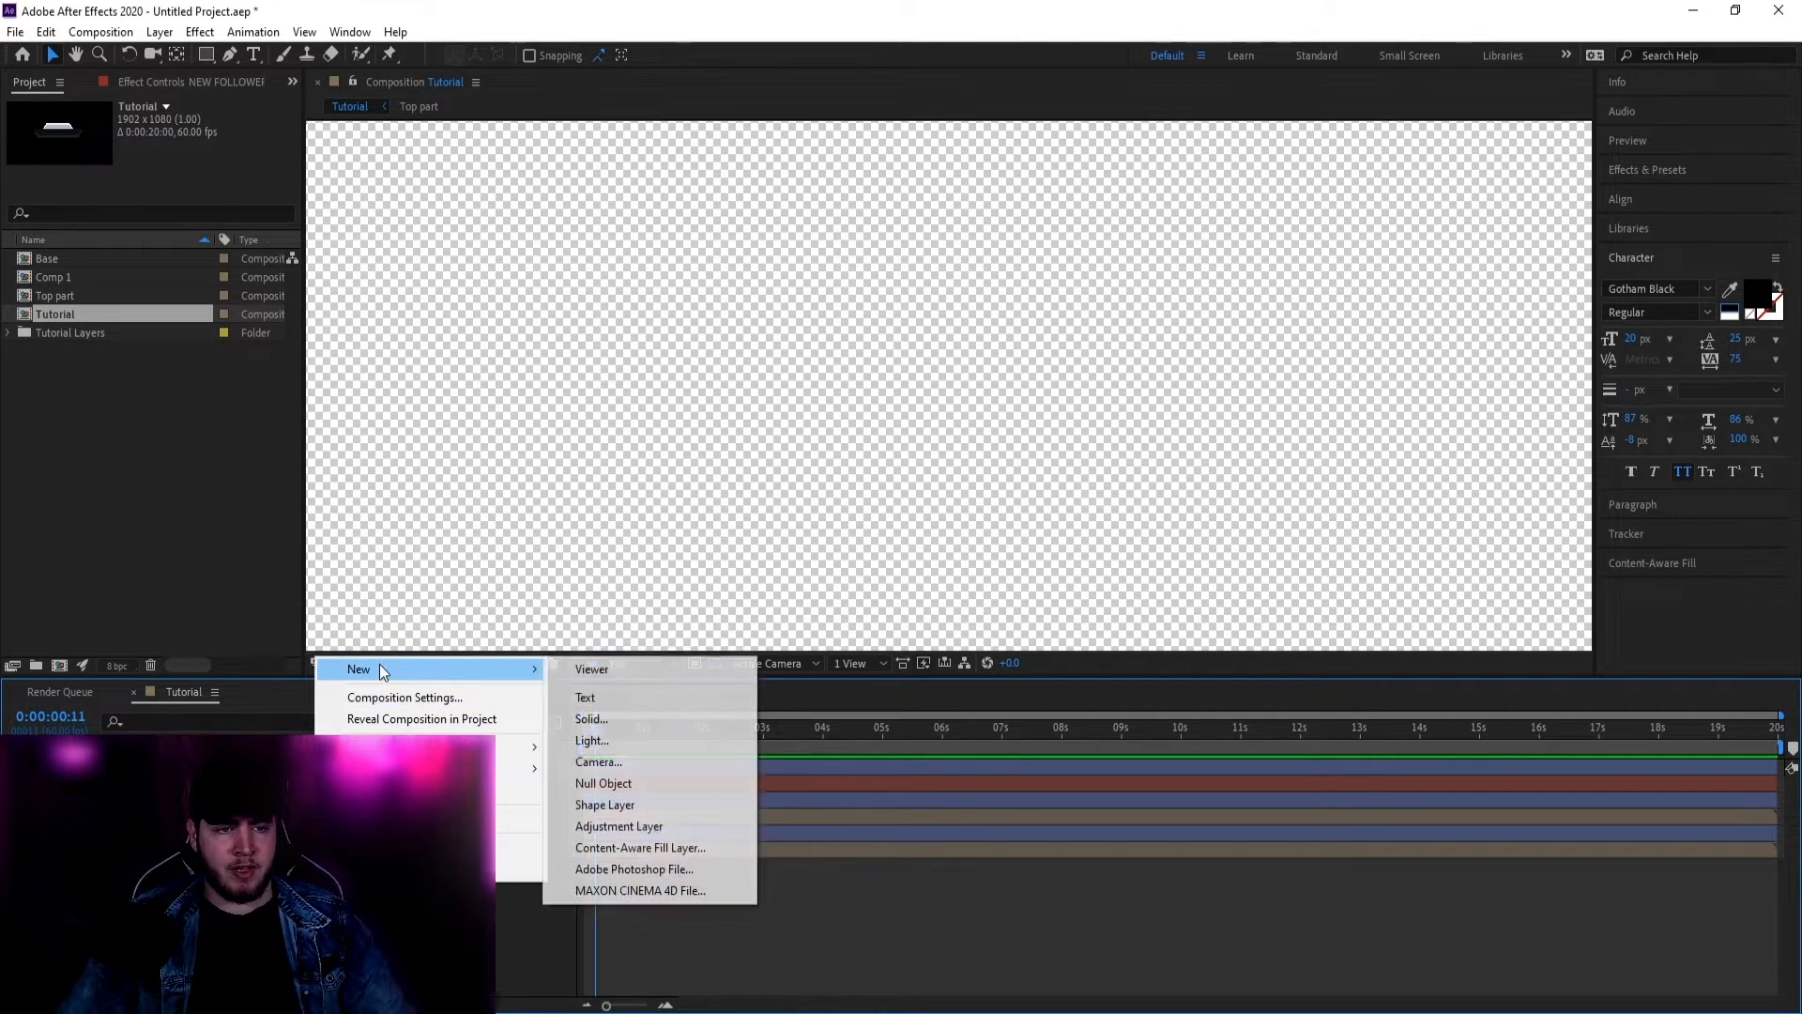
{"action": "left_click", "coordinate": [614, 715]}
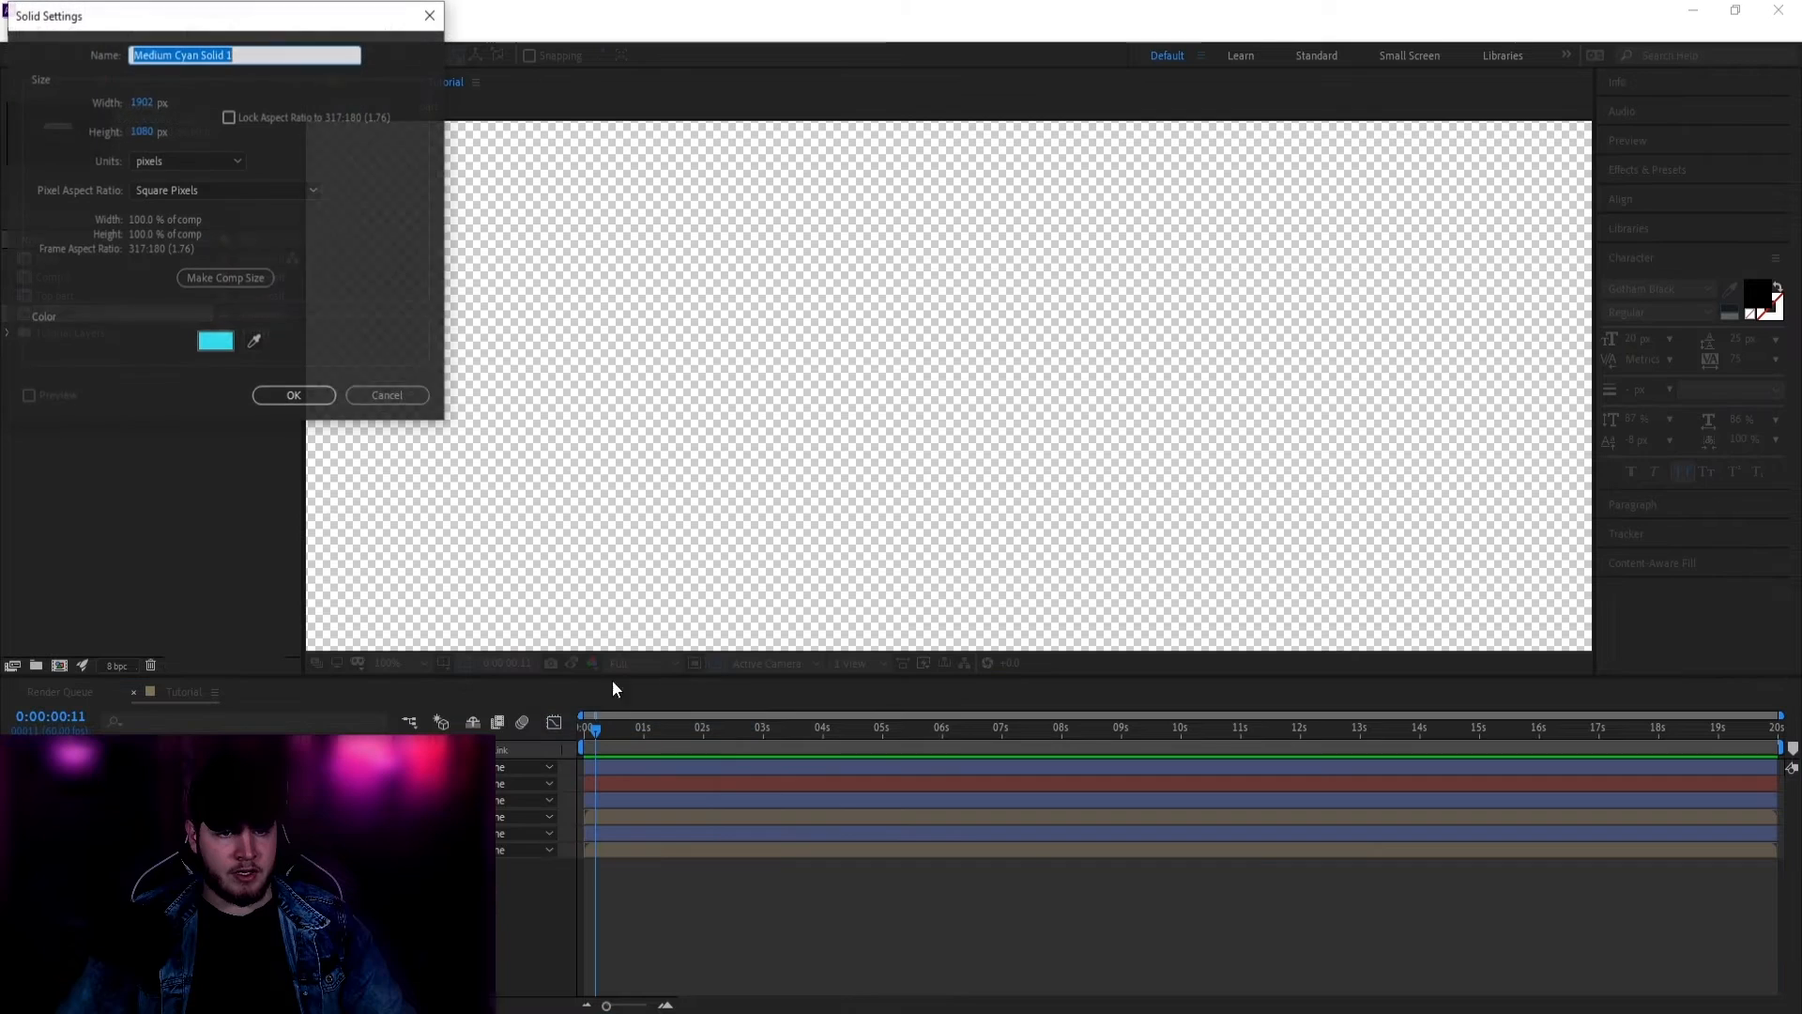
{"action": "left_click", "coordinate": [214, 343]}
{"action": "type", "text": "FFFFFF"}
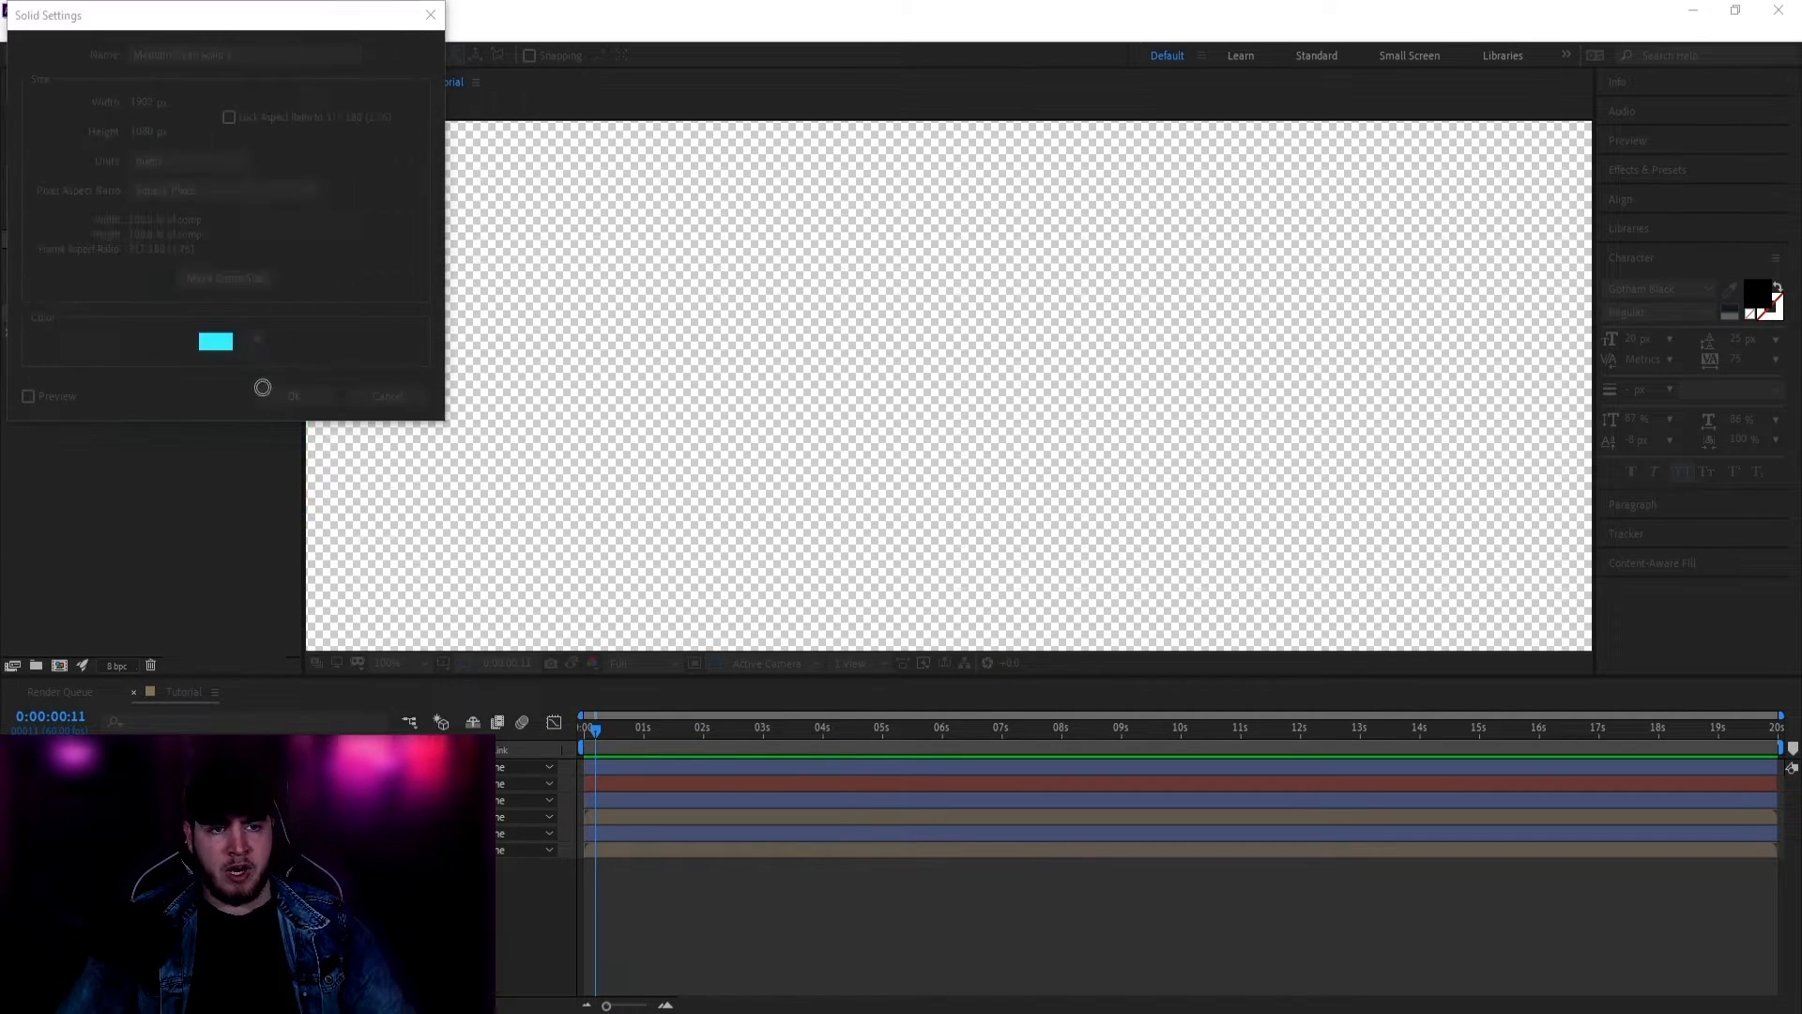
{"action": "left_click", "coordinate": [458, 266]}
{"action": "left_click", "coordinate": [313, 390]}
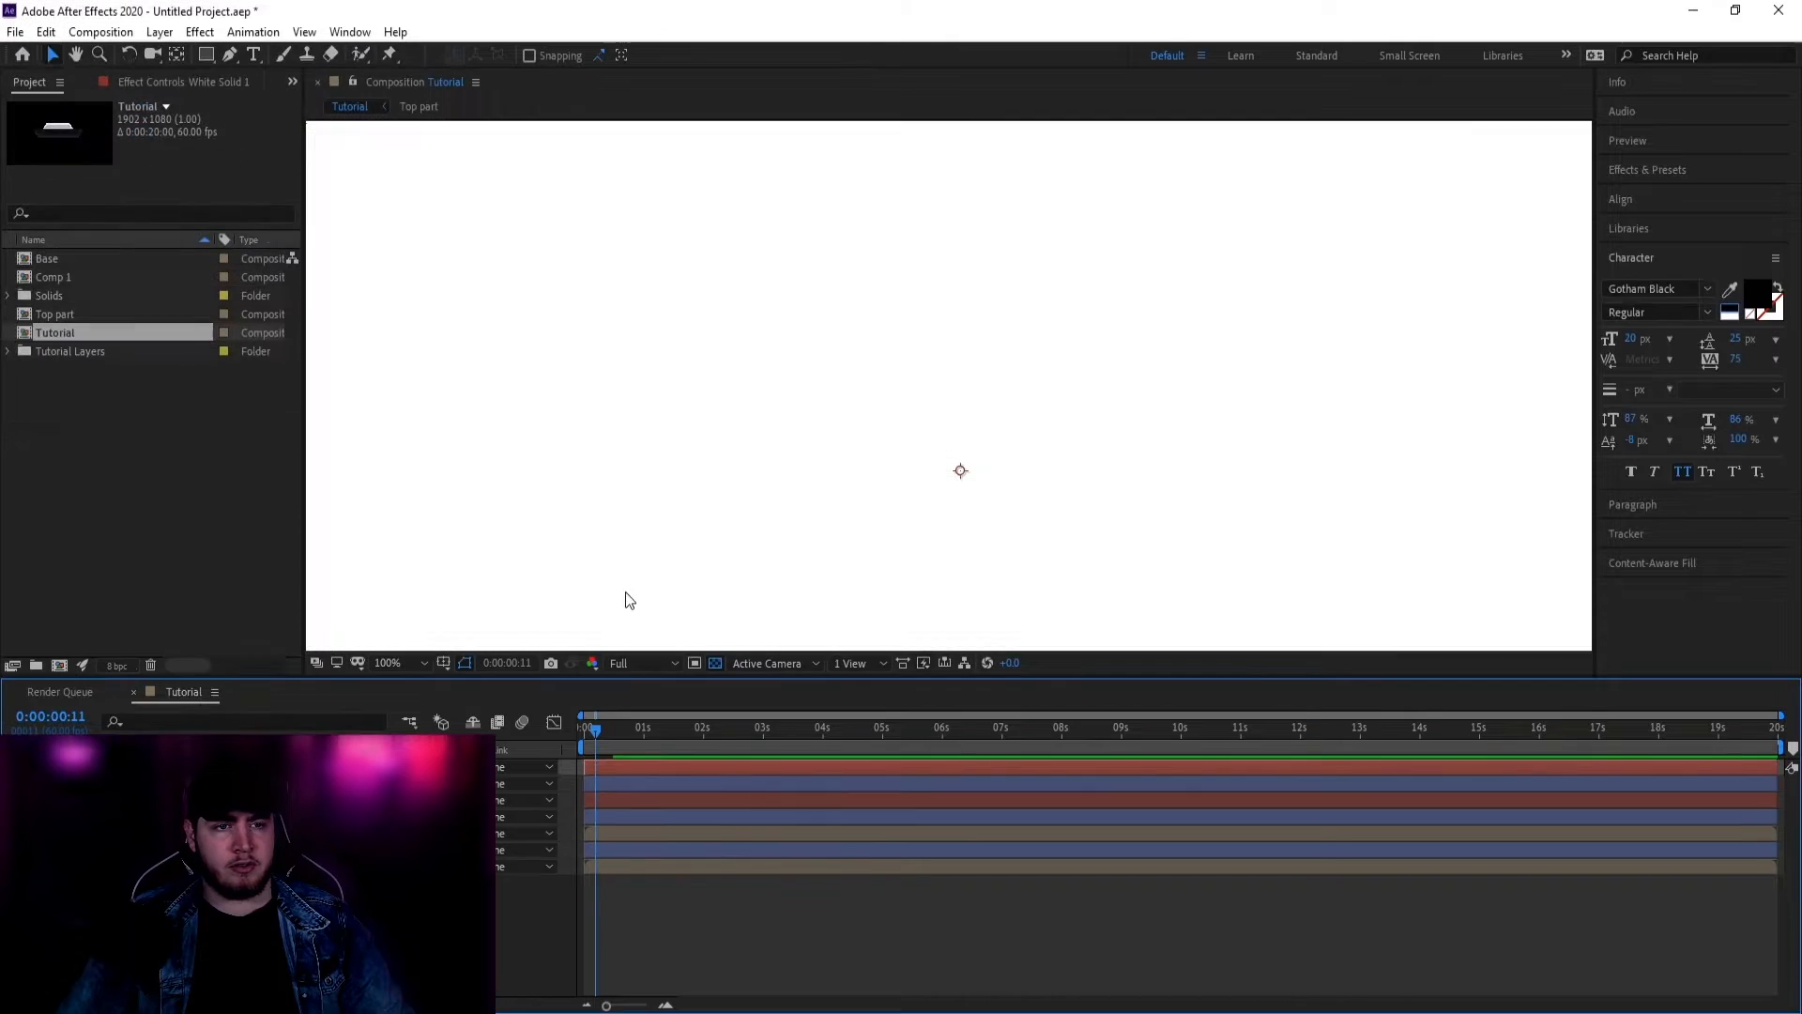
Step: Search Effects & Presets for 'sabe' and apply Saber to White Solid 1
{"action": "left_click", "coordinate": [1638, 167]}
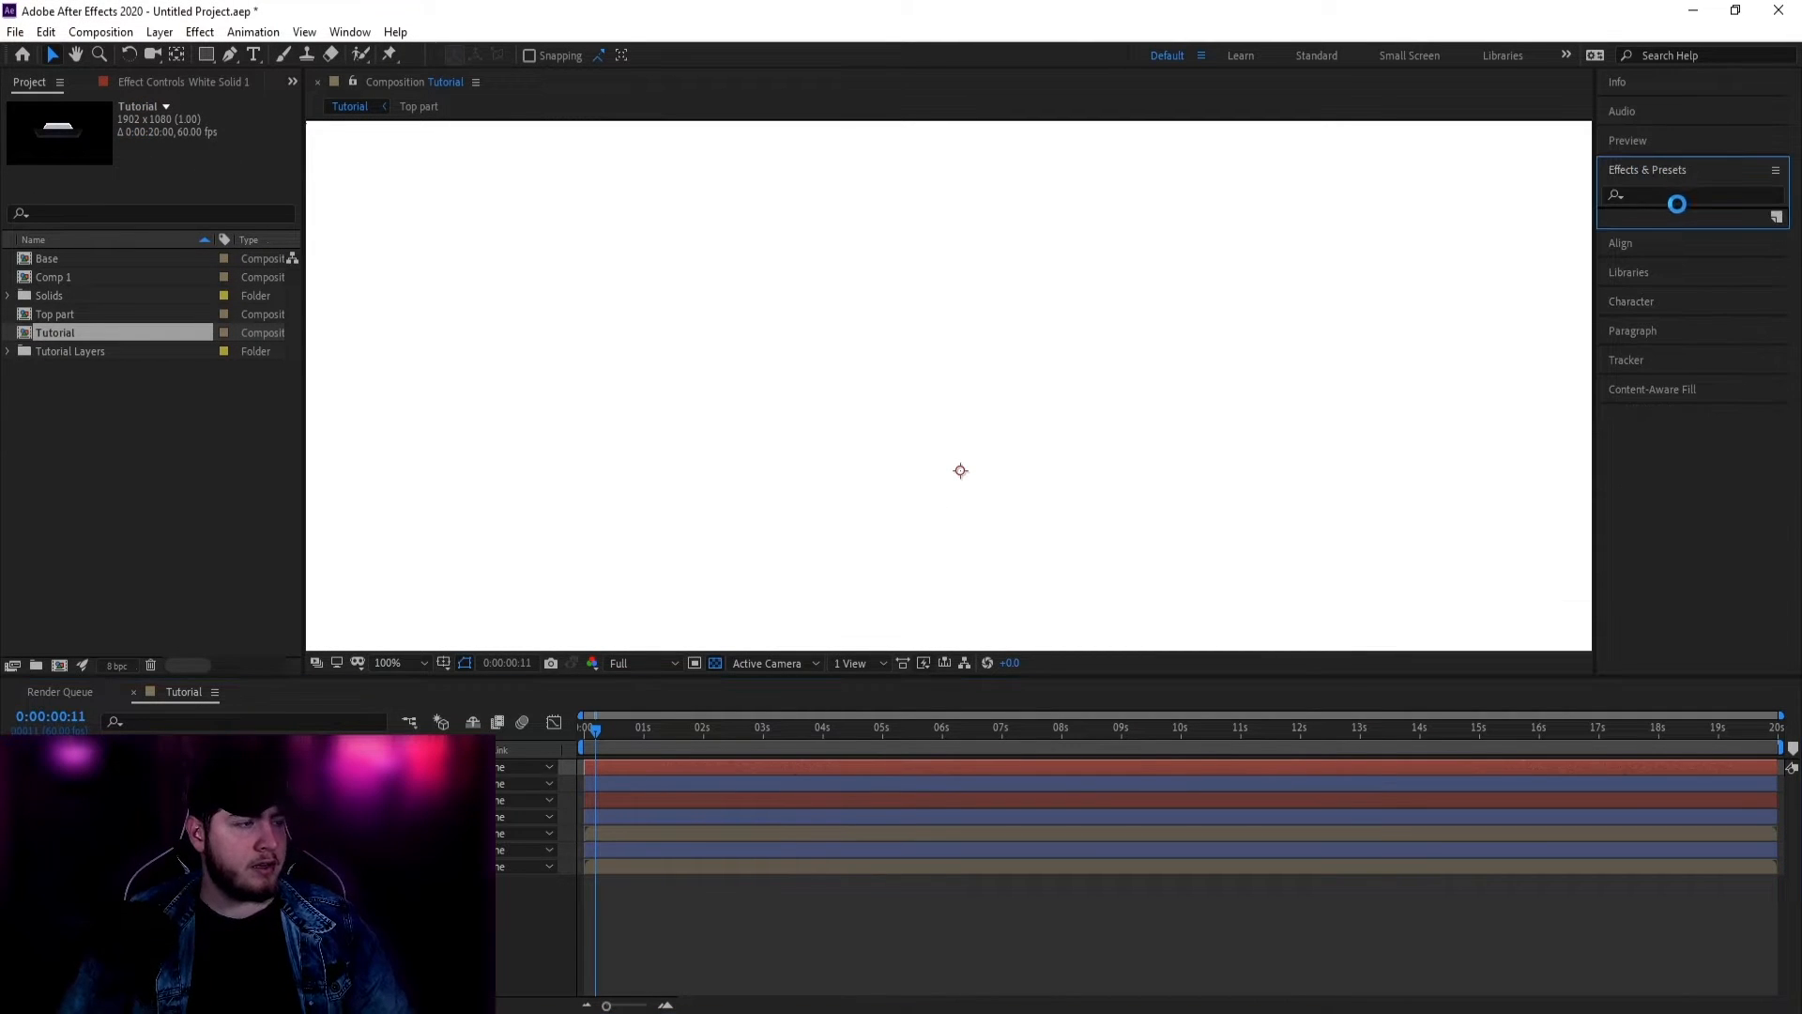
{"action": "left_click", "coordinate": [1648, 195]}
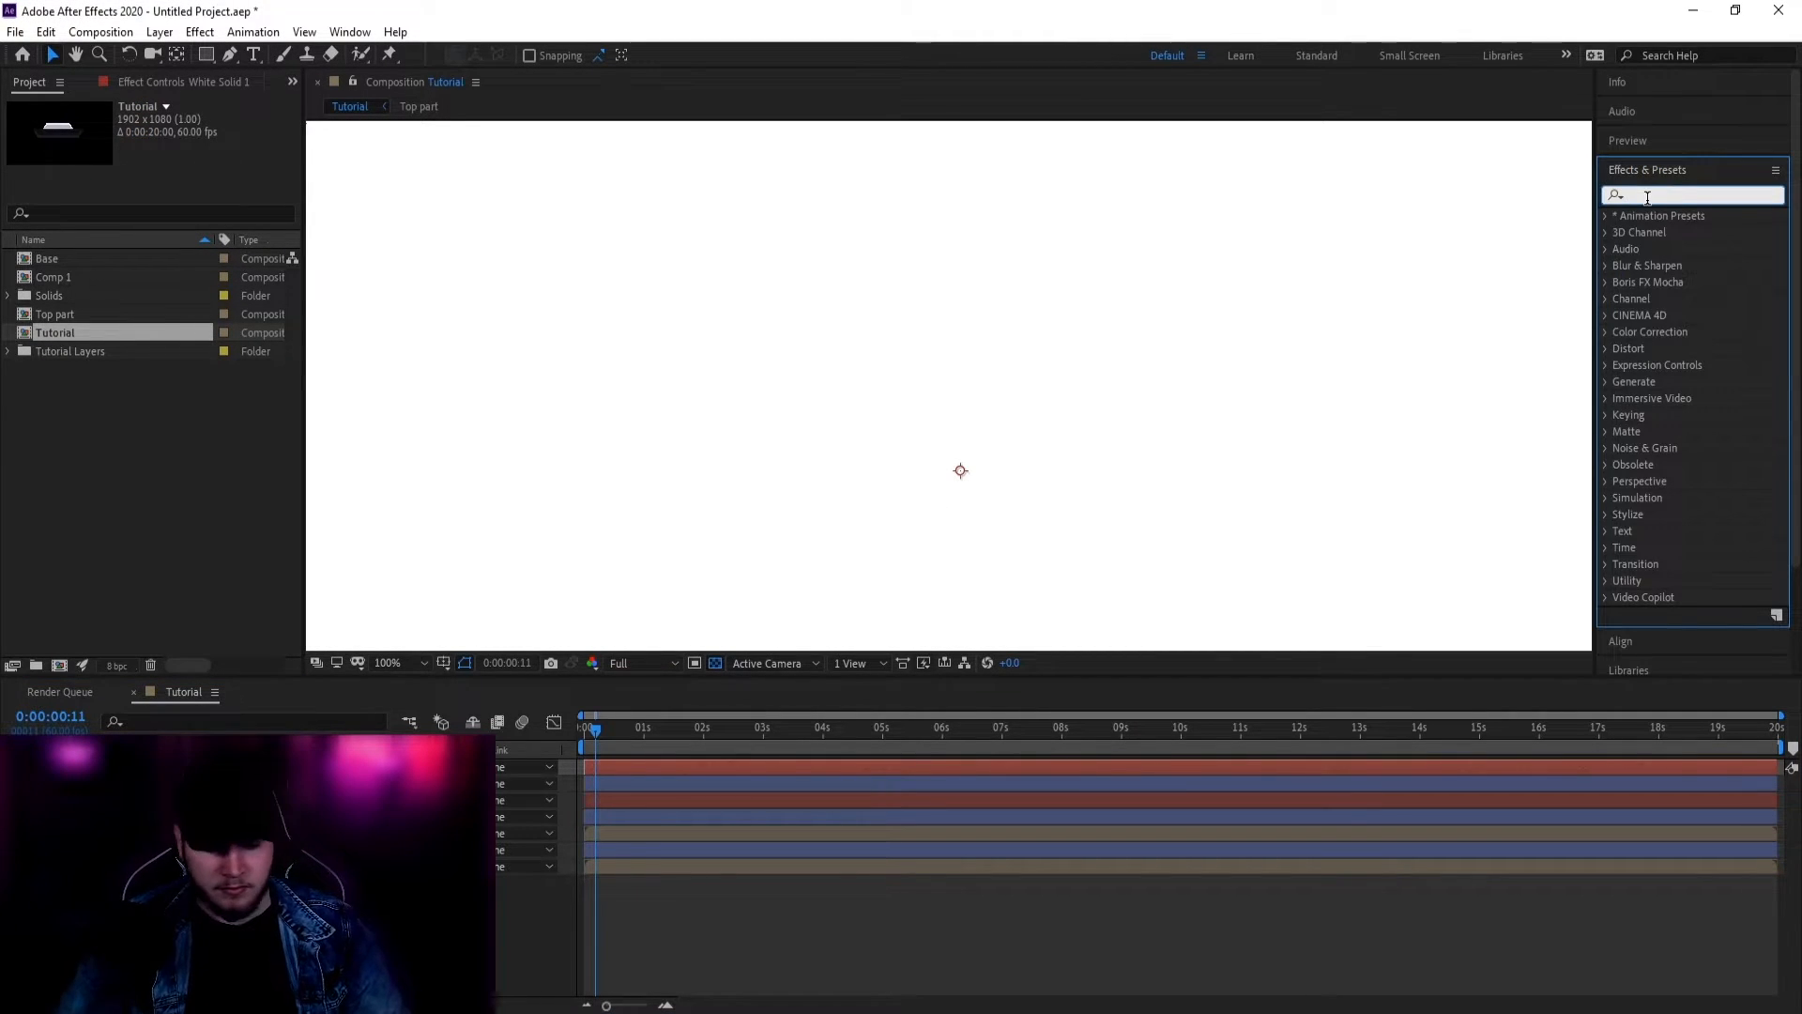
{"action": "type", "text": "saber"}
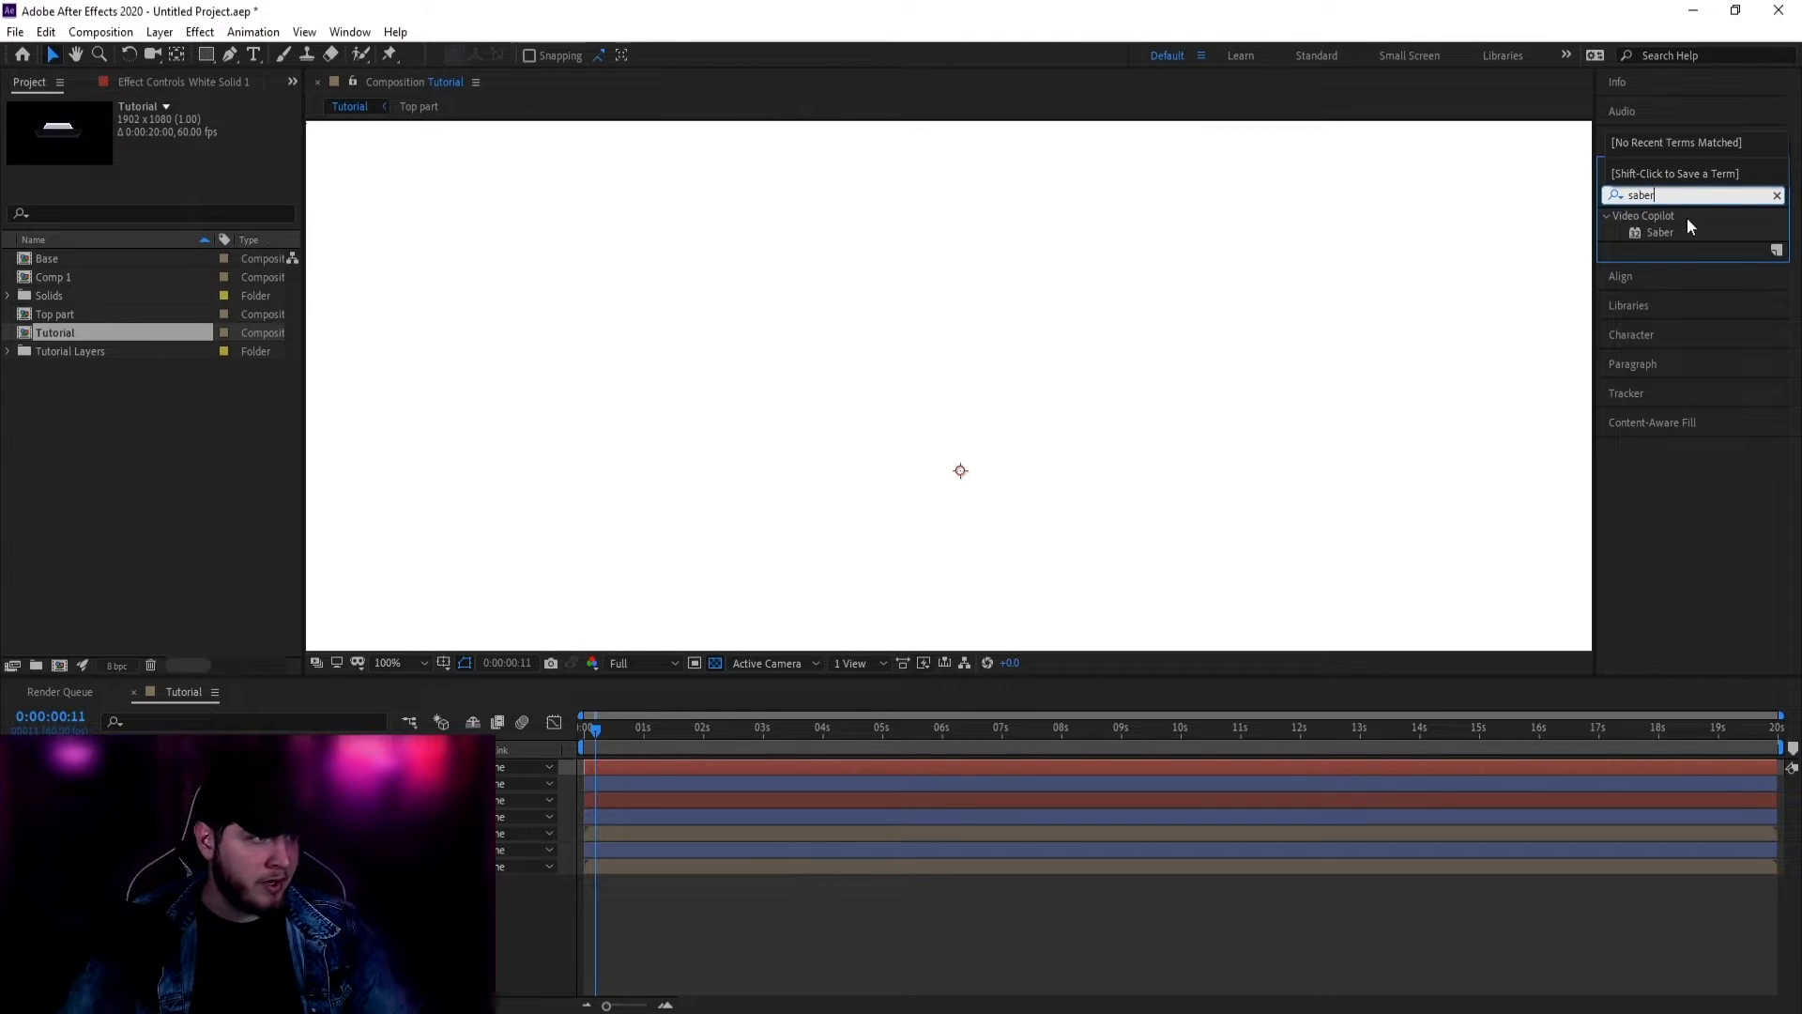
{"action": "left_click_drag", "start_coordinate": [1672, 237], "coordinate": [505, 558]}
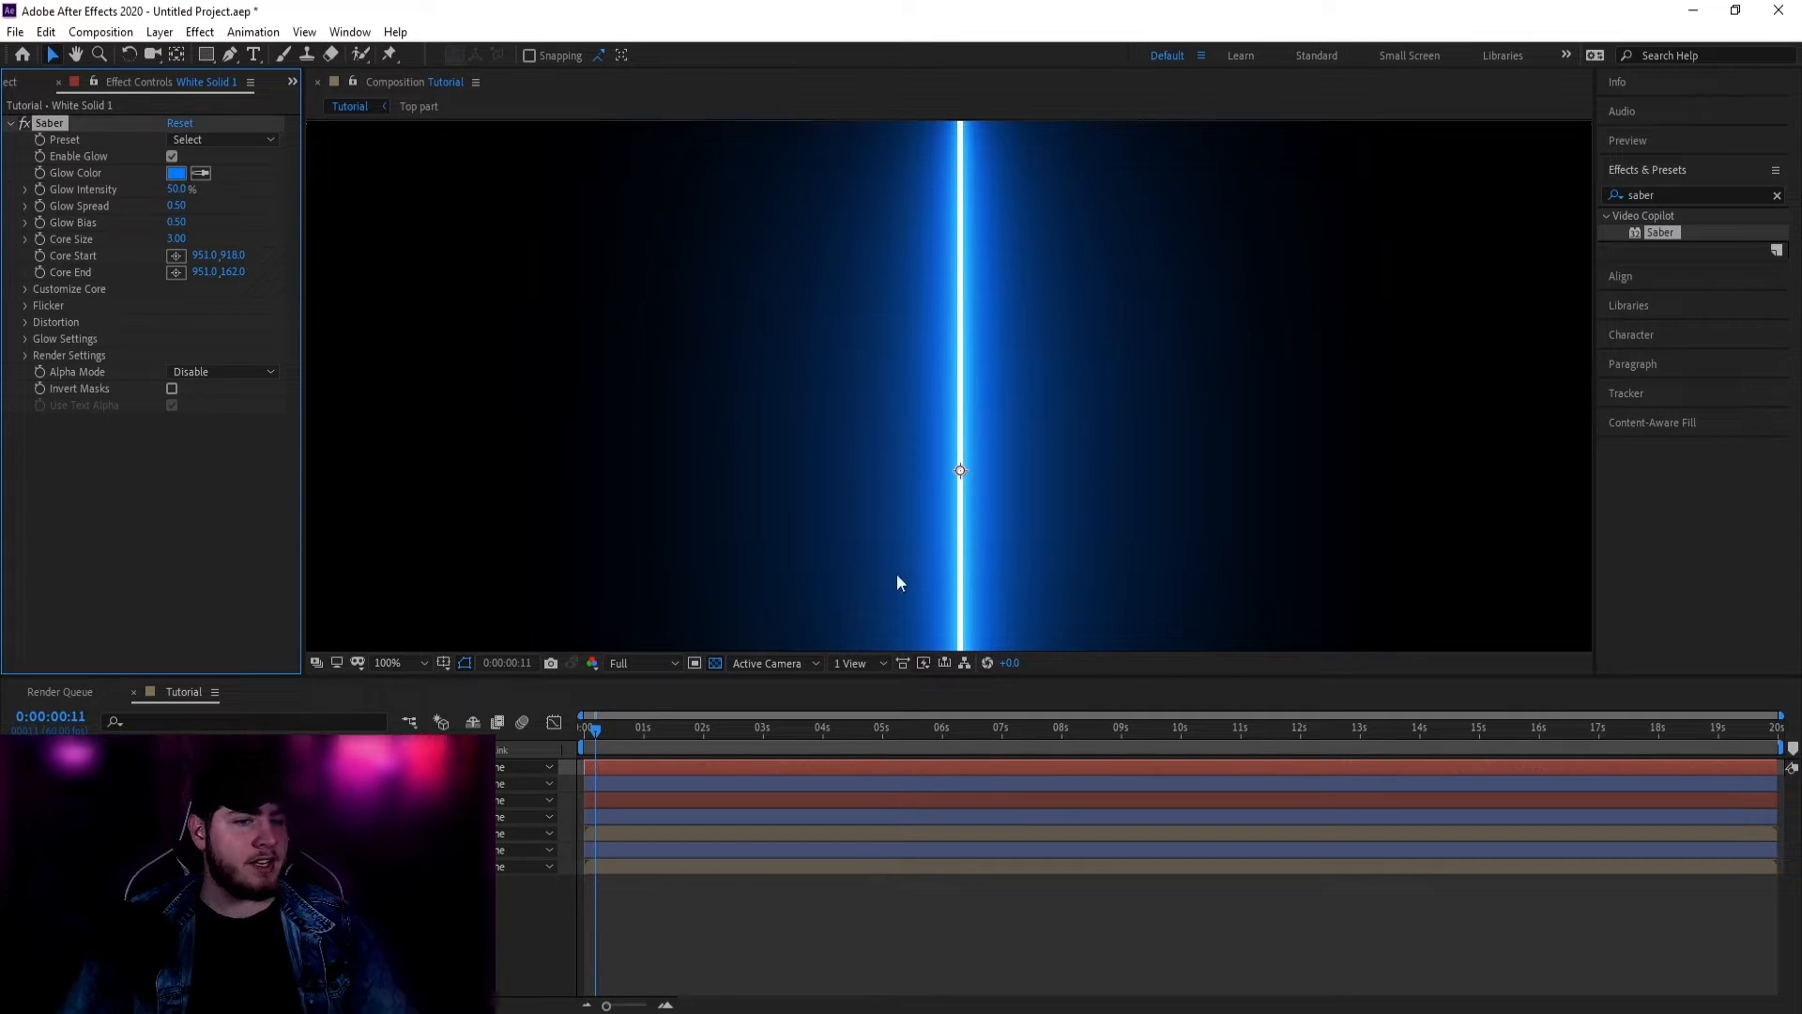
{"action": "scroll", "coordinate": [913, 374], "scroll_direction": "down", "scroll_amount": 2}
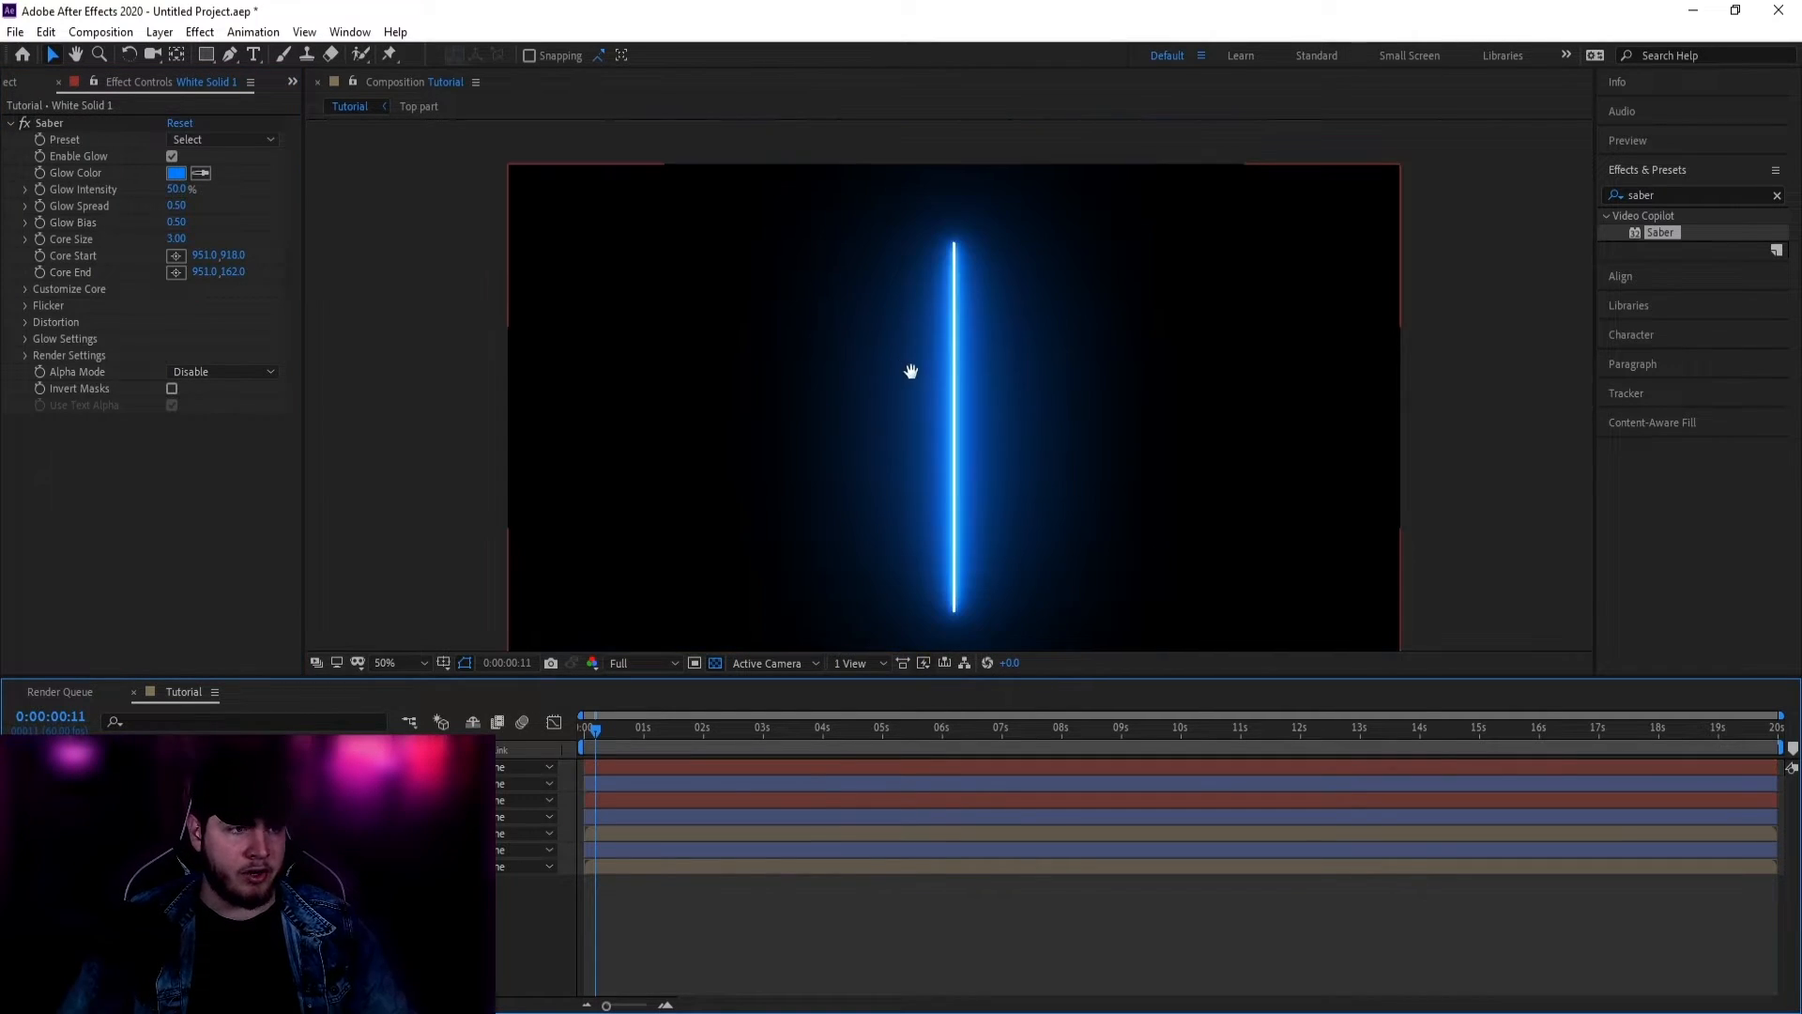
{"action": "left_click_drag", "start_coordinate": [914, 373], "coordinate": [848, 359]}
{"action": "key", "text": "v"}
Step: Set Saber's Render Settings Composite Settings to Transparent
{"action": "left_click", "coordinate": [36, 340]}
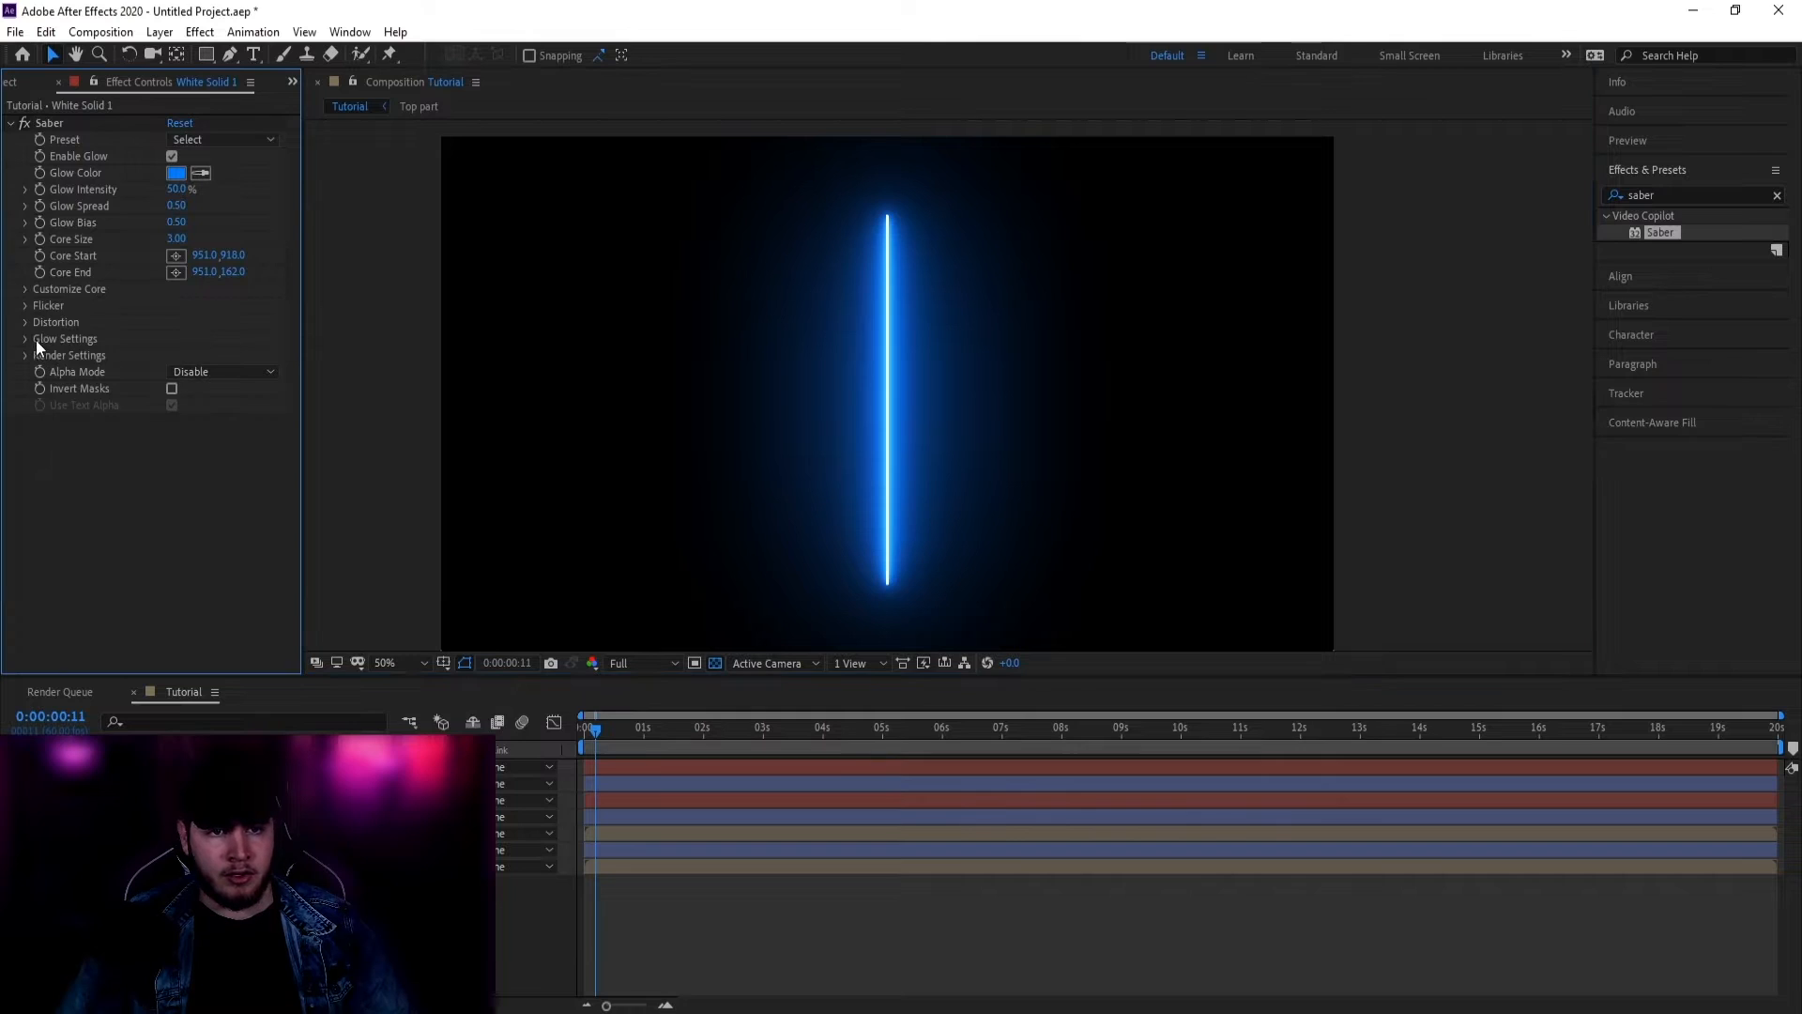
{"action": "left_click", "coordinate": [25, 355]}
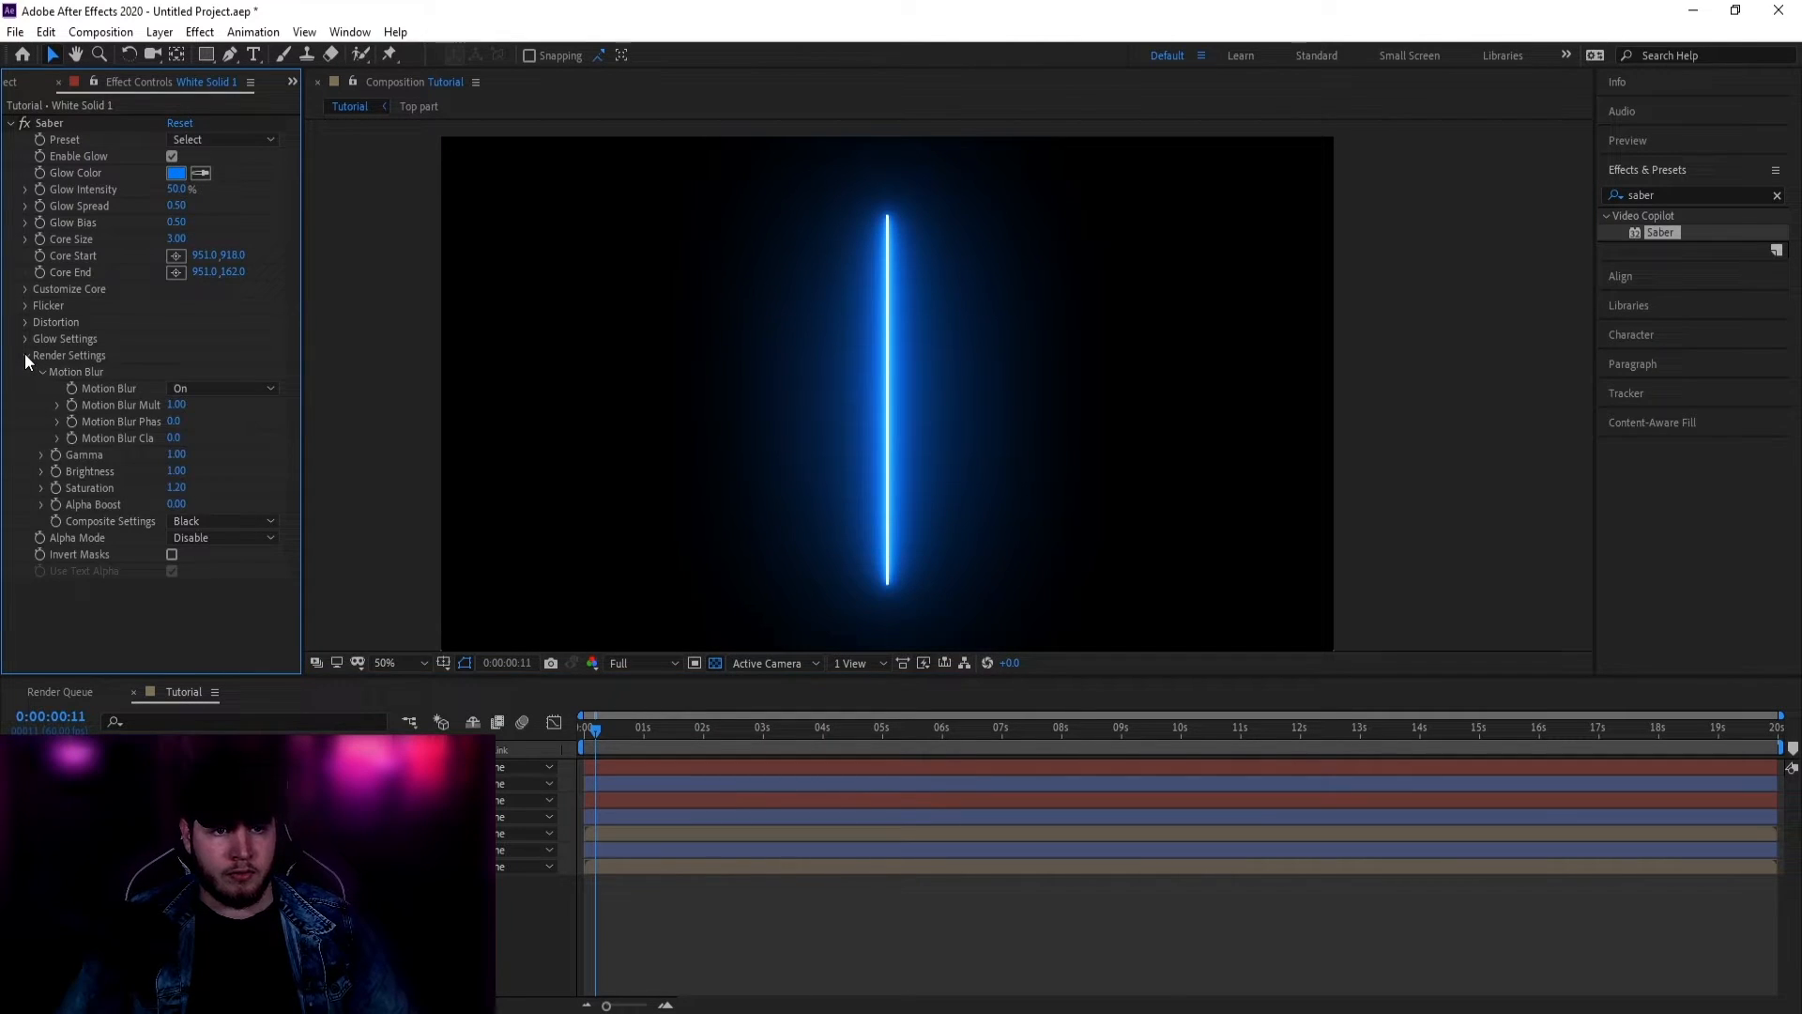
{"action": "left_click", "coordinate": [219, 526]}
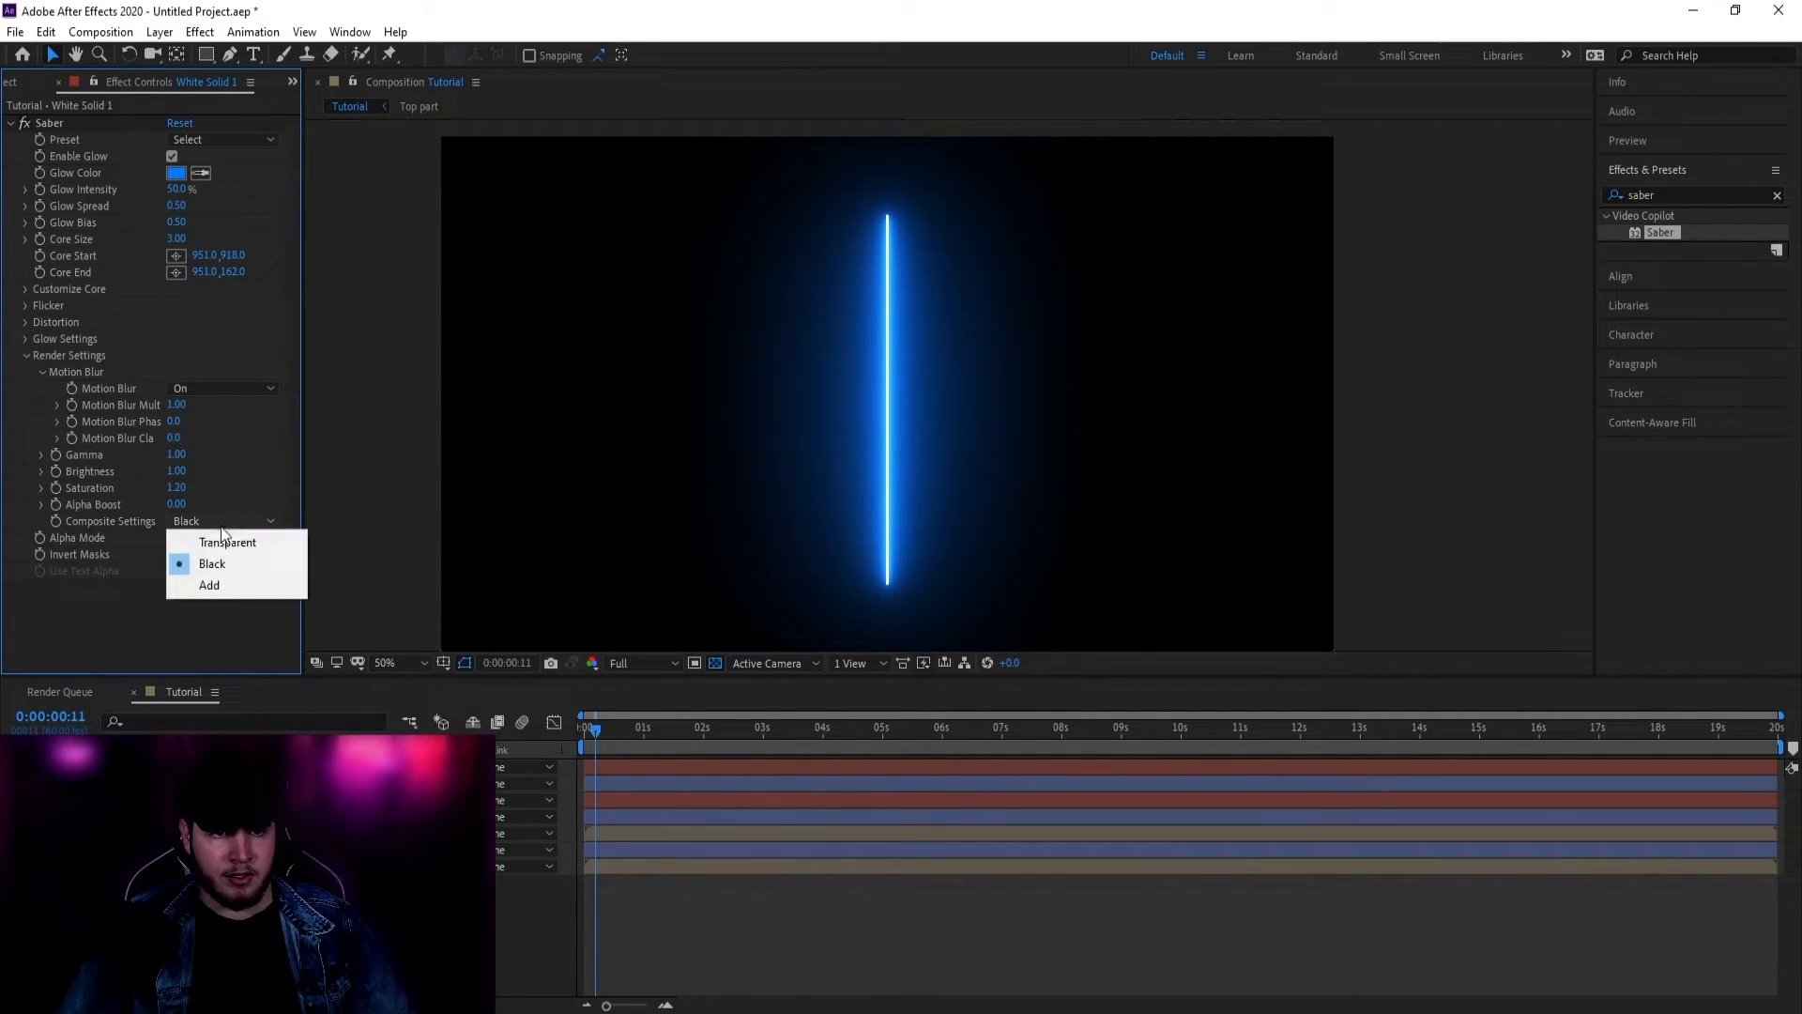
{"action": "left_click", "coordinate": [97, 520]}
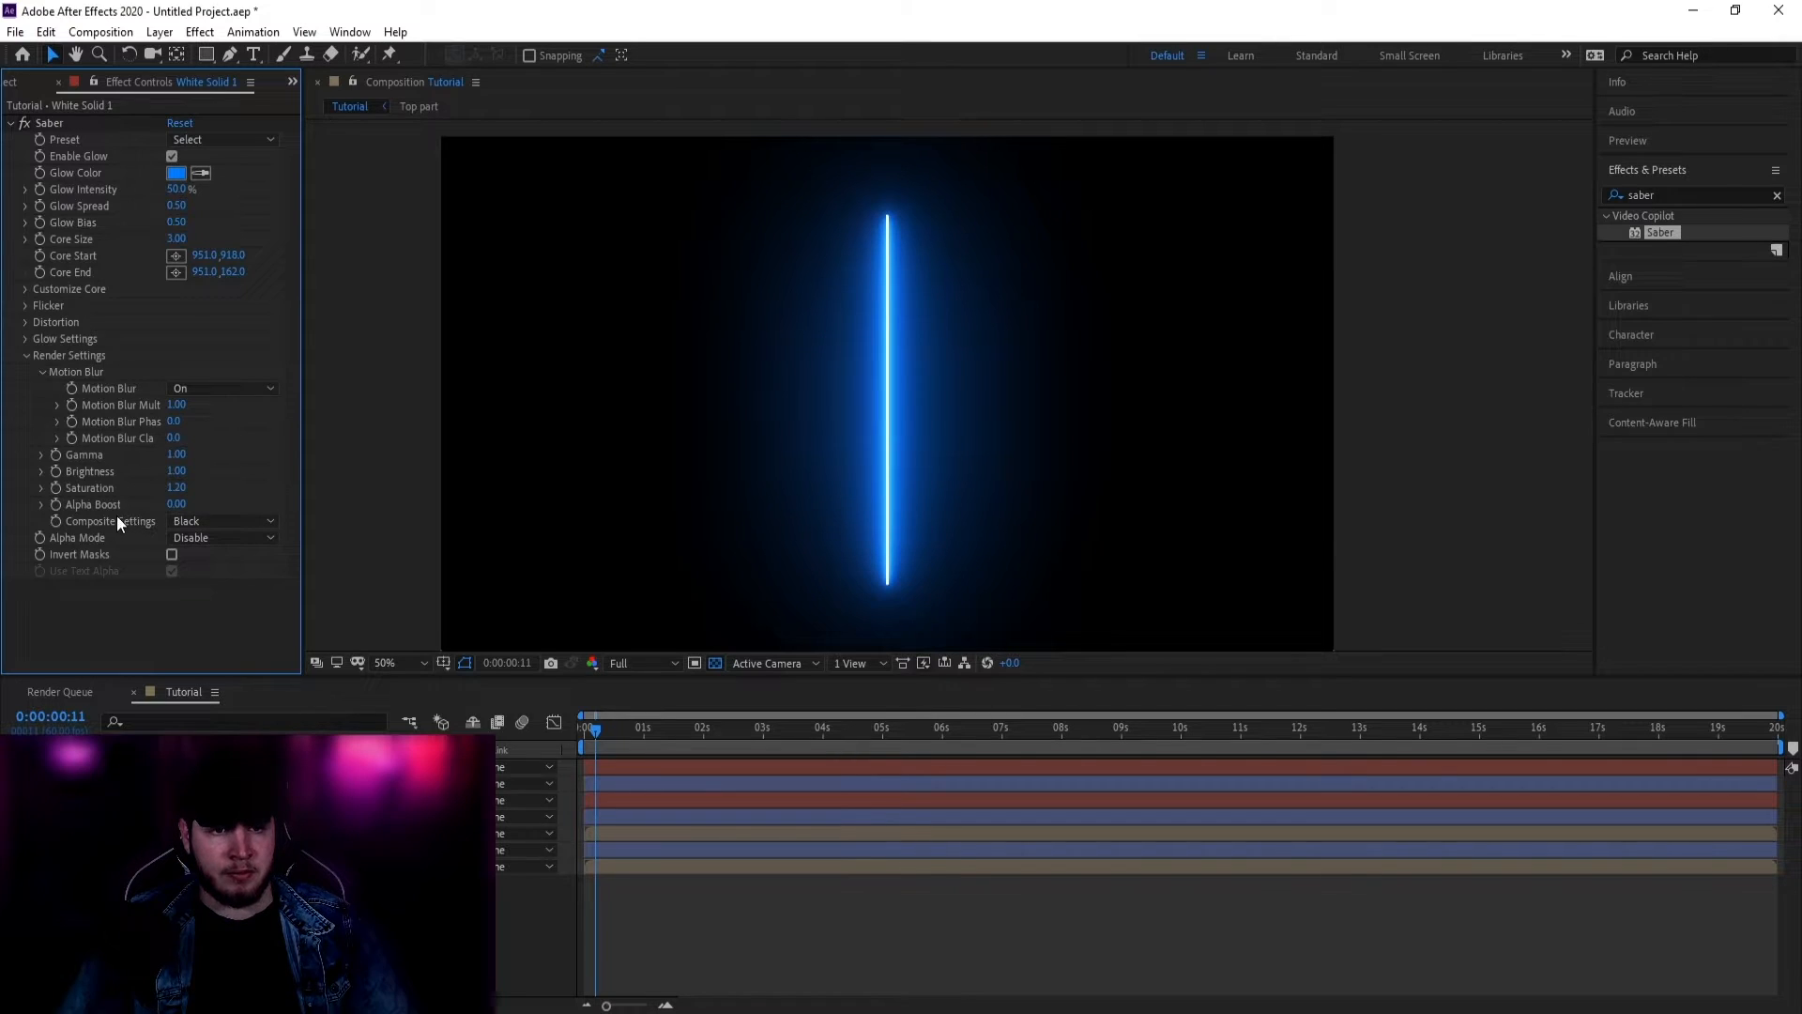
{"action": "left_click", "coordinate": [223, 526]}
{"action": "left_click", "coordinate": [228, 543]}
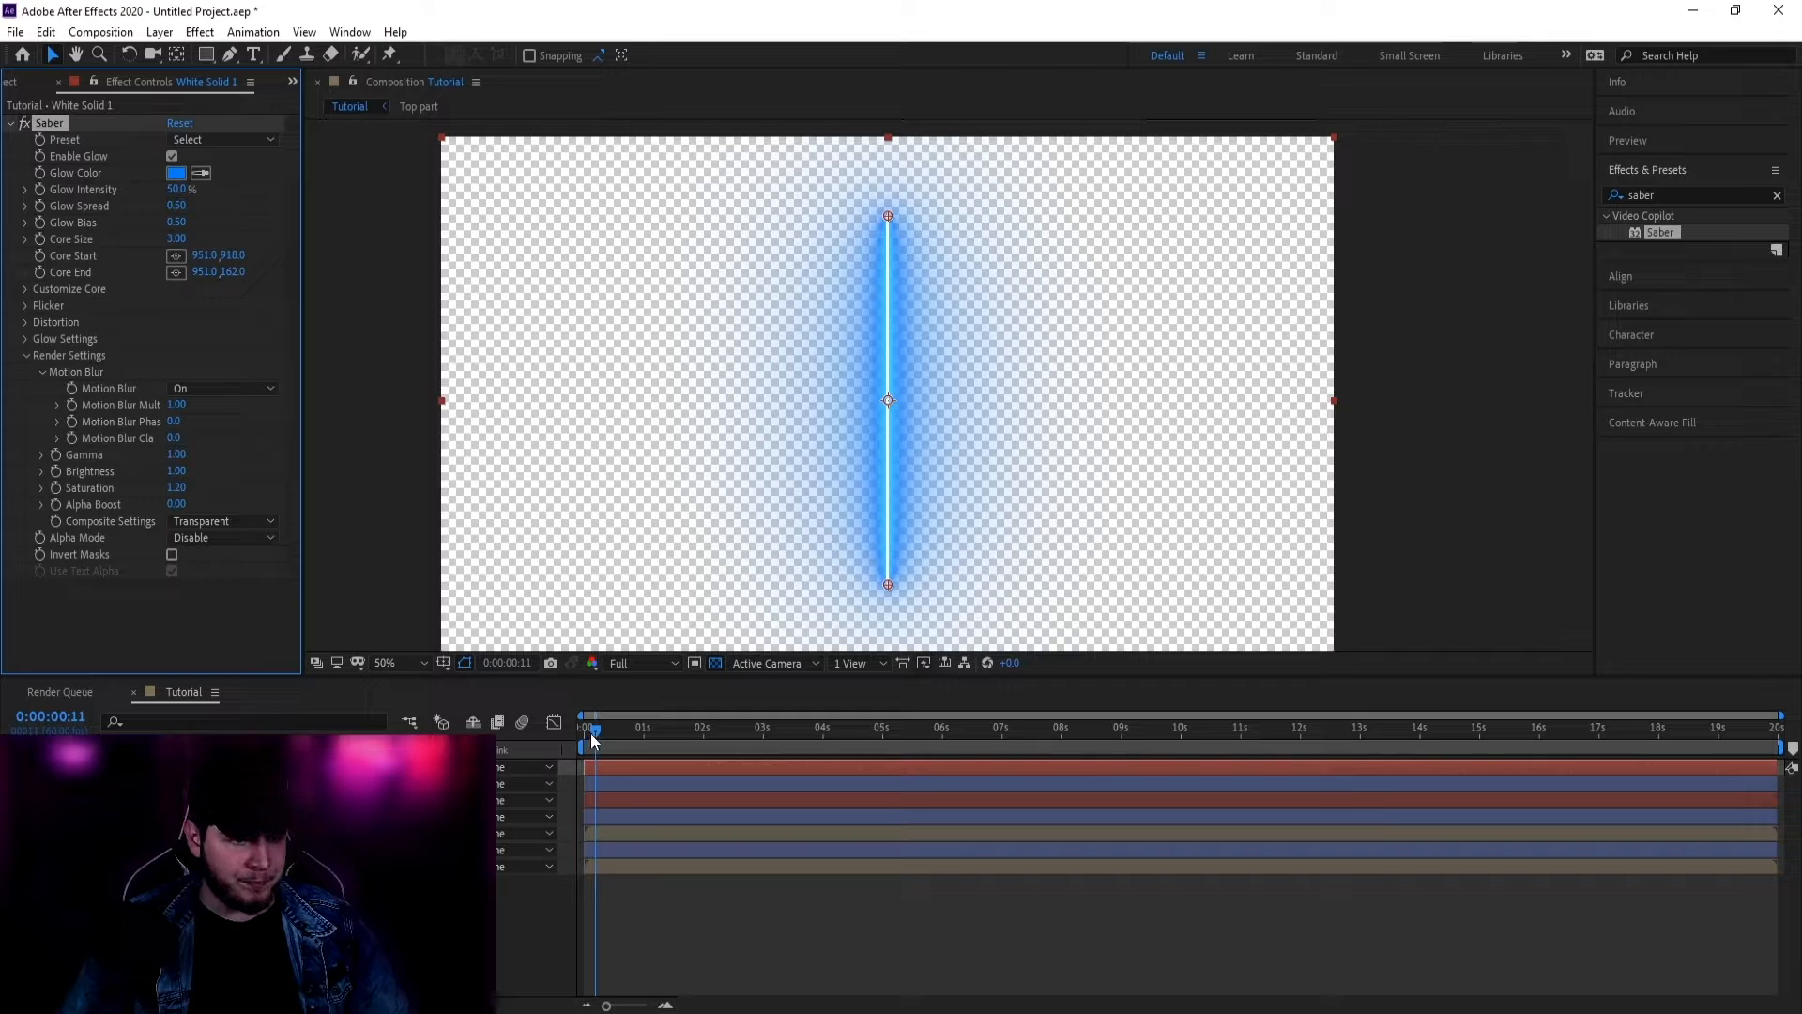
Step: Zoom the timeline to frame level and scrub through the animation
{"action": "left_click_drag", "start_coordinate": [590, 734], "coordinate": [565, 735]}
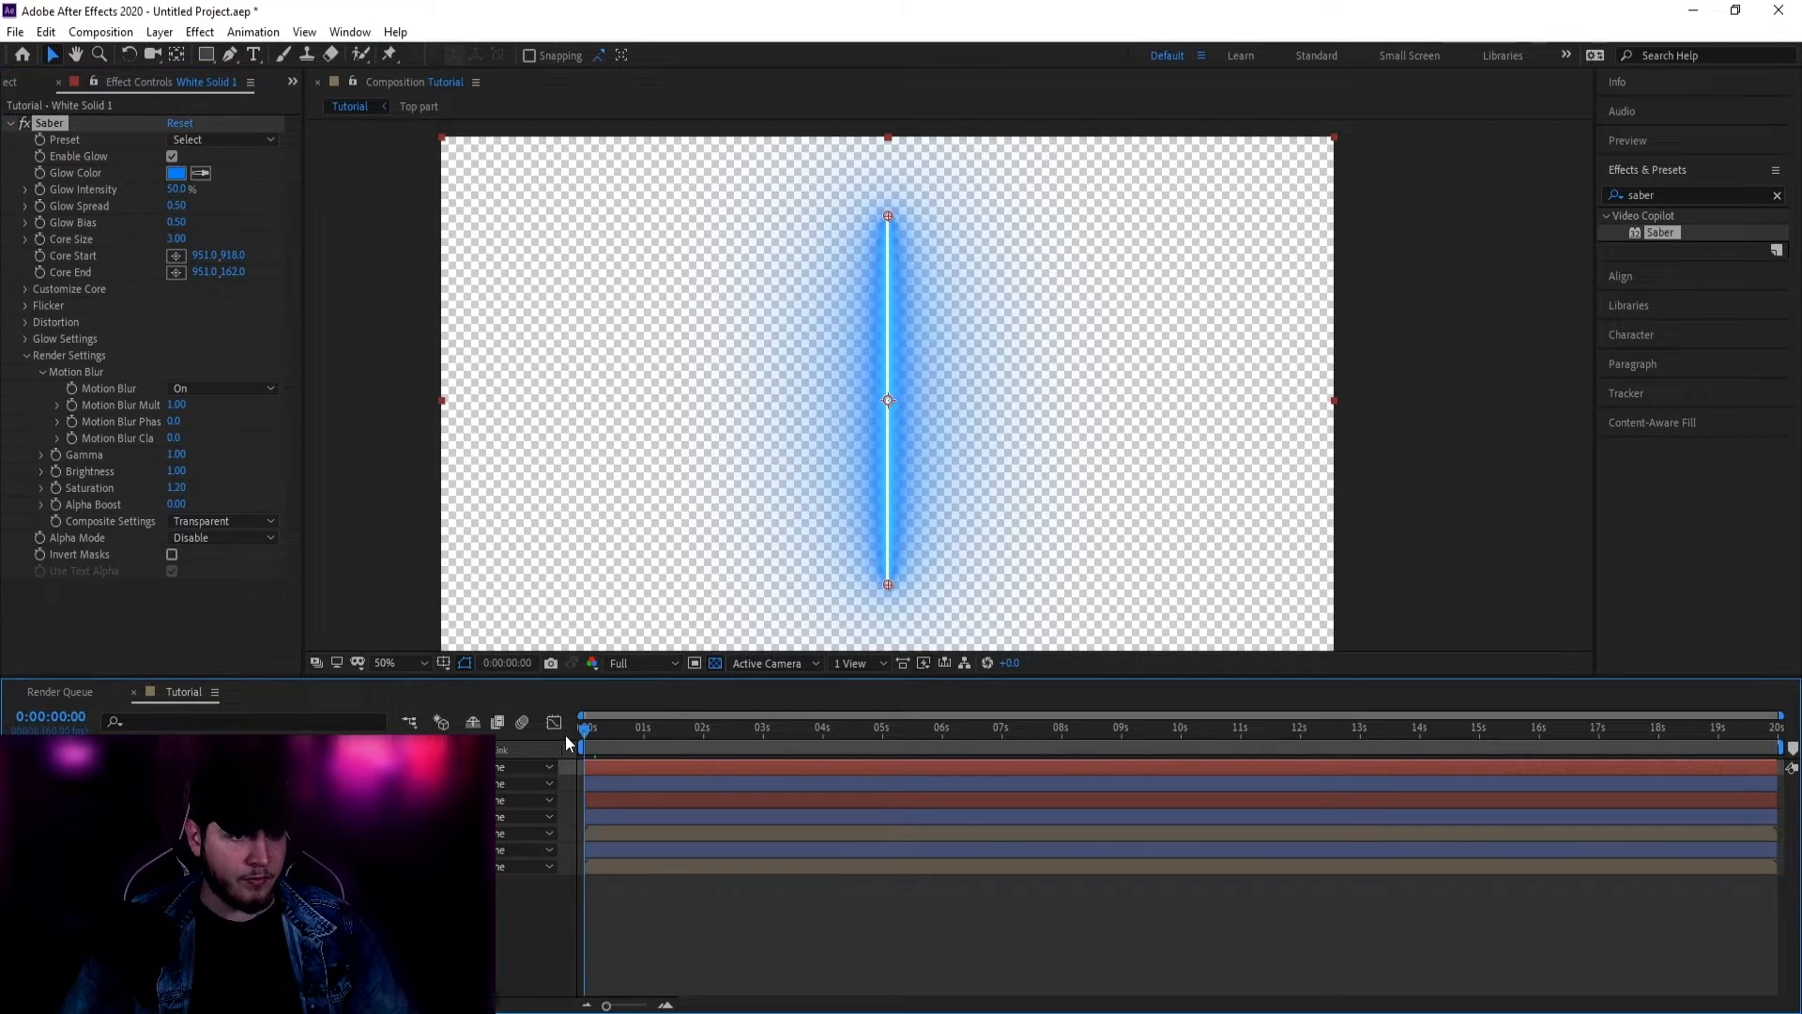
{"action": "left_click", "coordinate": [668, 1004]}
{"action": "left_click_drag", "start_coordinate": [594, 732], "coordinate": [1049, 740]}
Step: Drag the Saber's Core End and Core Start to the slab's right and left top corners
{"action": "key", "text": "h"}
{"action": "left_click_drag", "start_coordinate": [960, 397], "coordinate": [919, 437]}
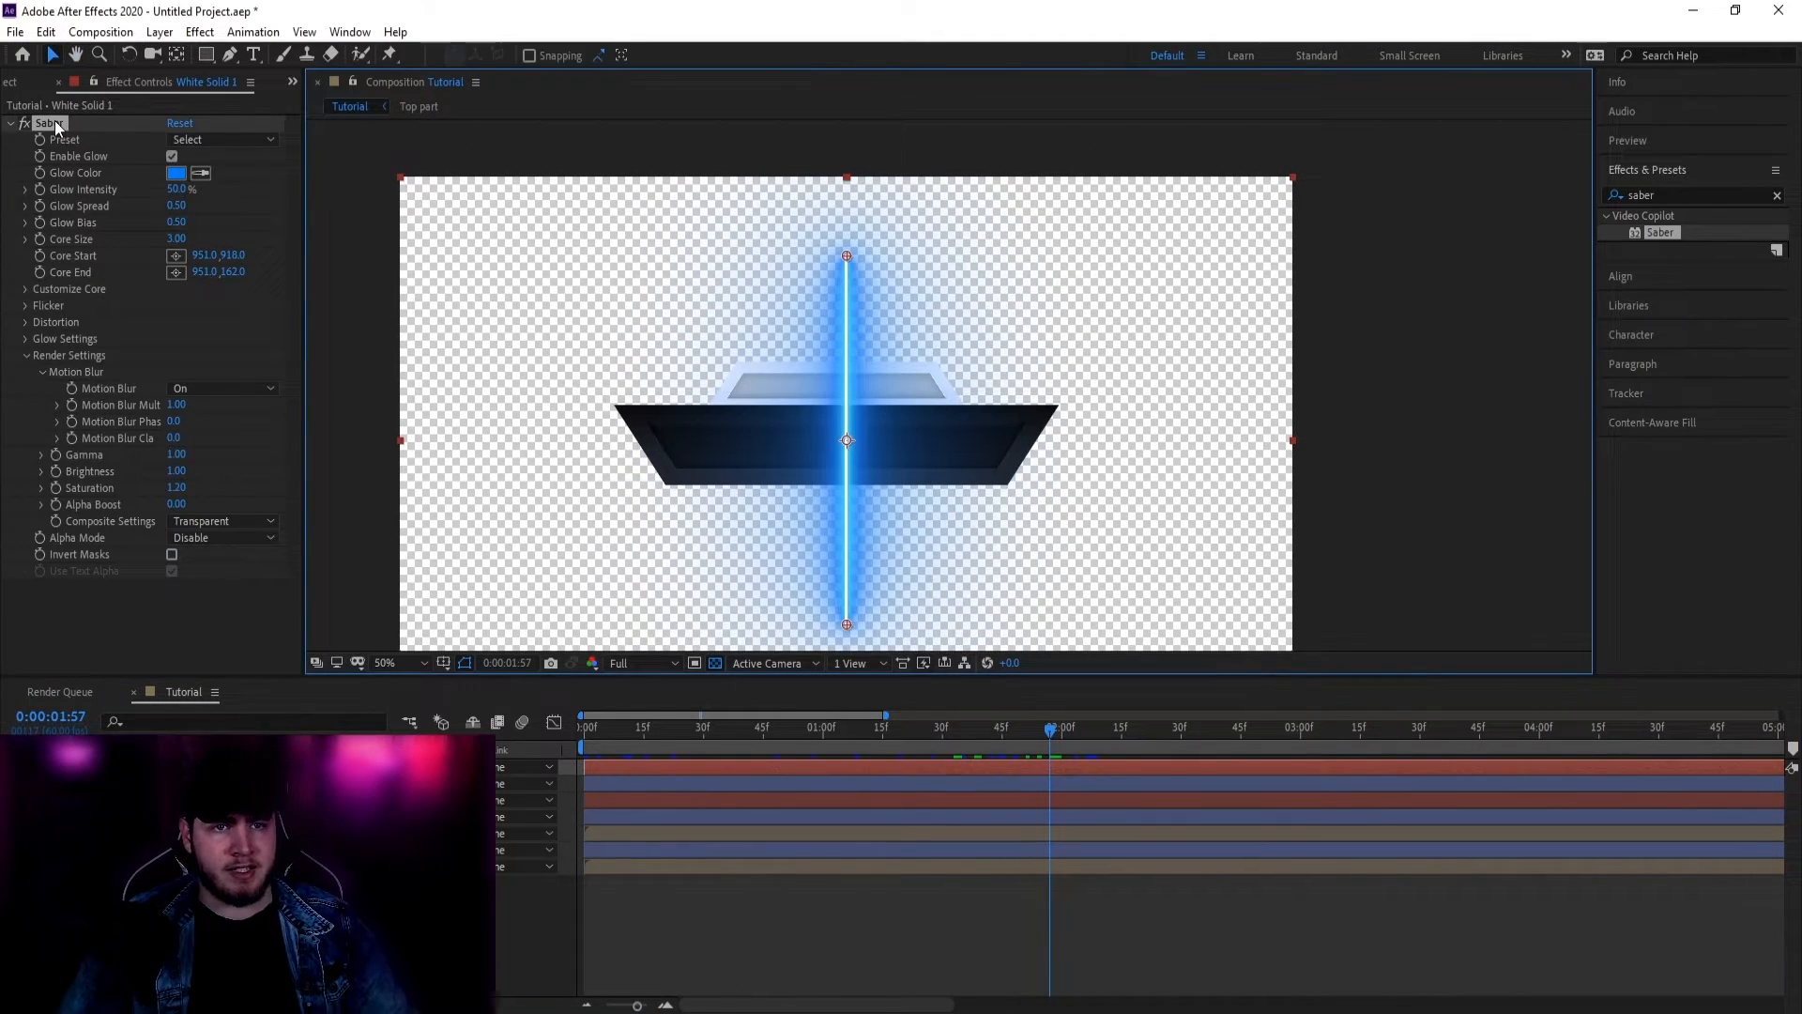
{"action": "left_click", "coordinate": [52, 123]}
{"action": "left_click_drag", "start_coordinate": [846, 256], "coordinate": [1055, 404]}
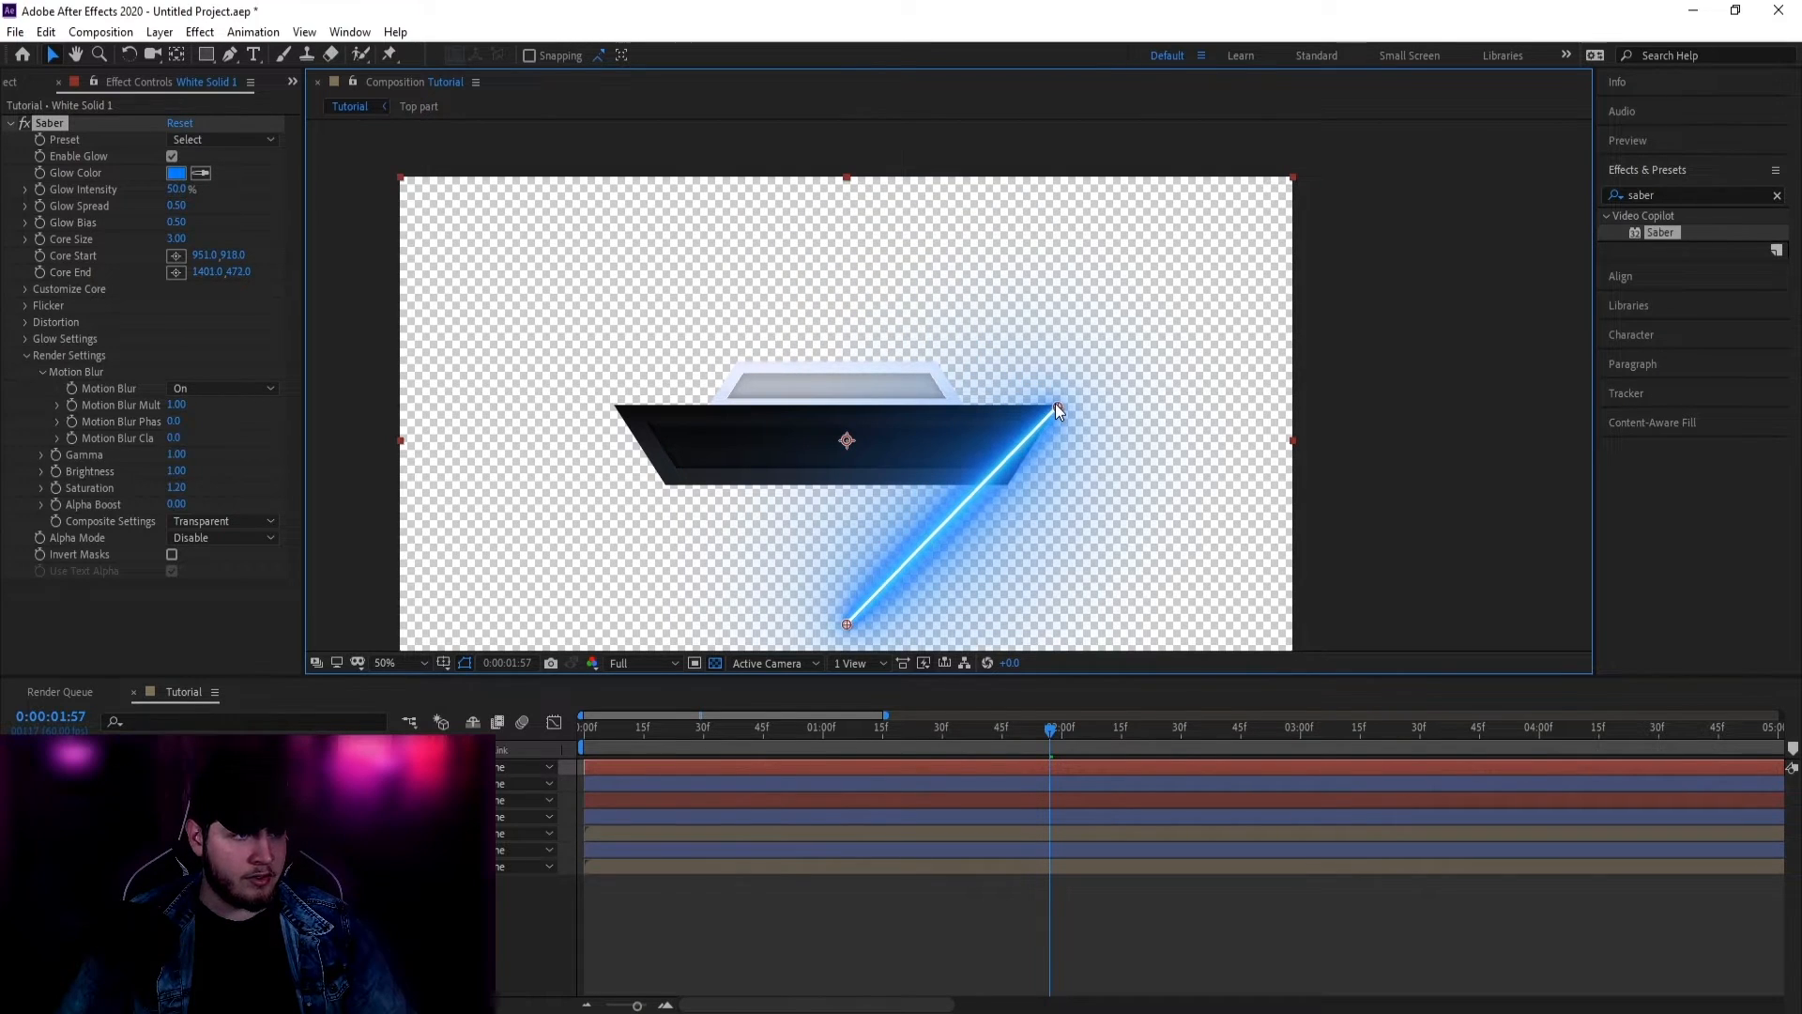
{"action": "left_click_drag", "start_coordinate": [847, 622], "coordinate": [618, 403]}
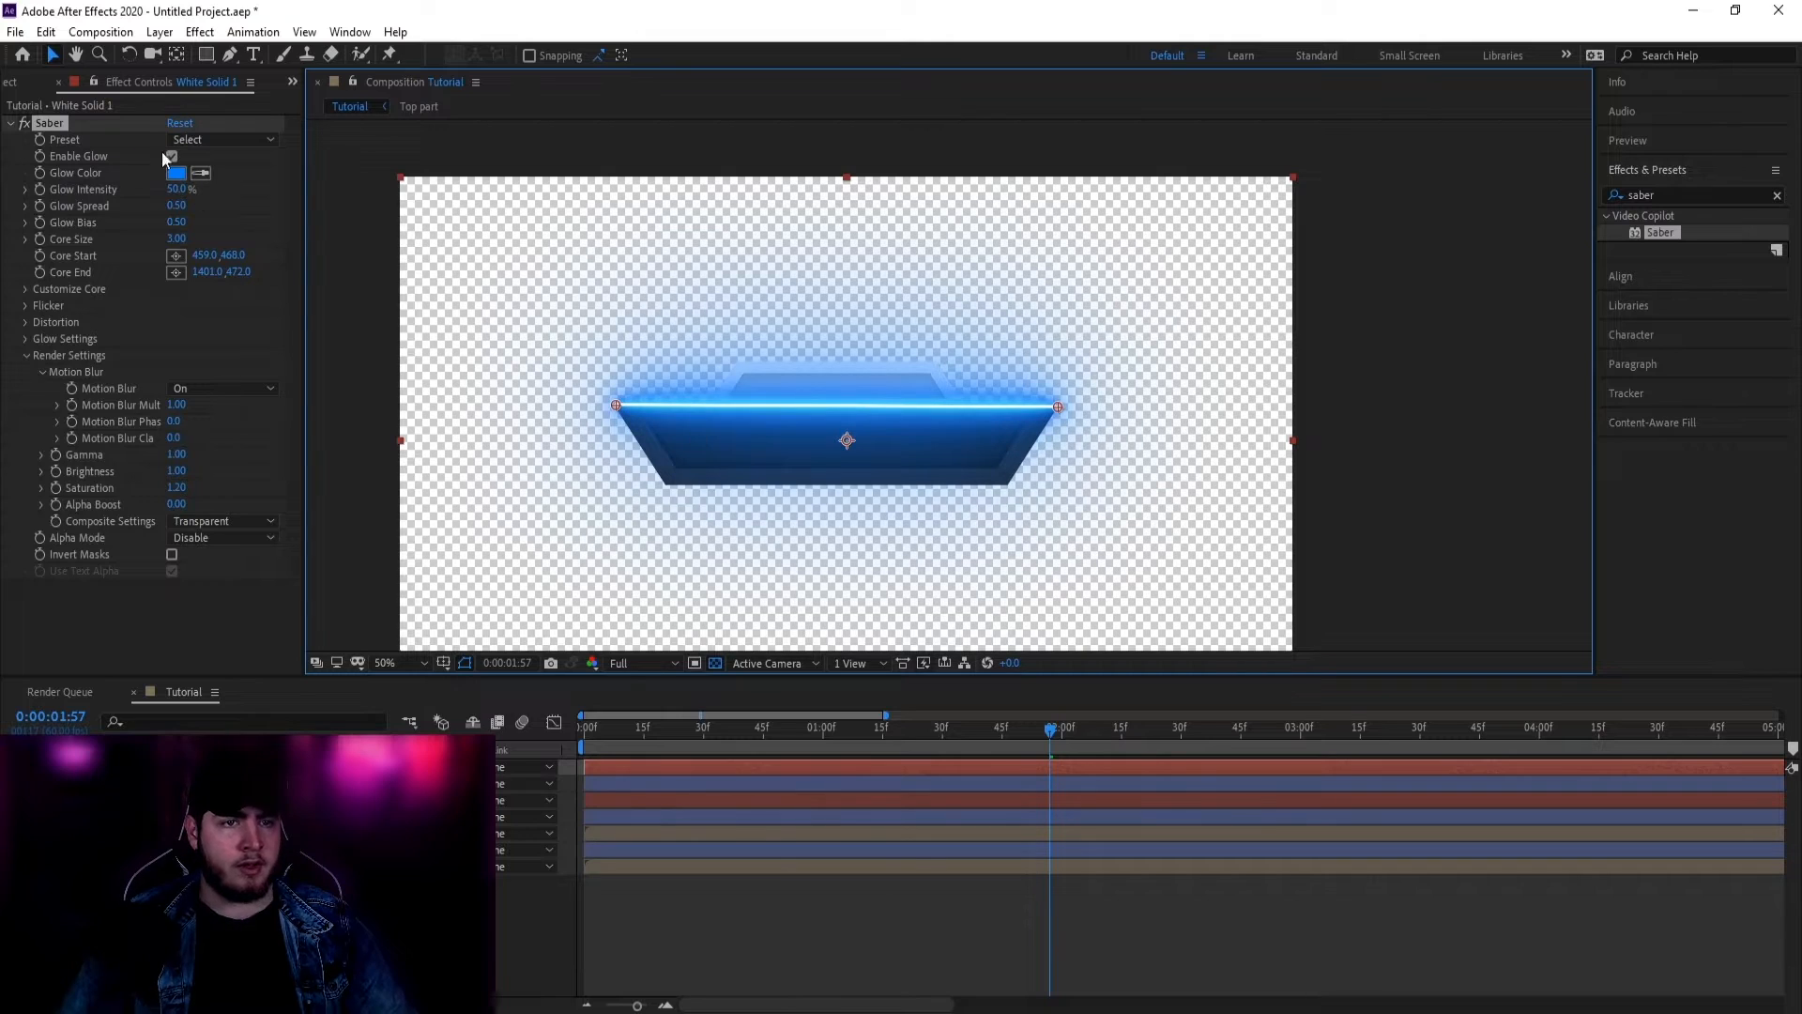
{"action": "left_click", "coordinate": [193, 141]}
Step: Try the Arc Reactor preset, then switch the Saber preset to Energize
{"action": "left_click", "coordinate": [282, 76]}
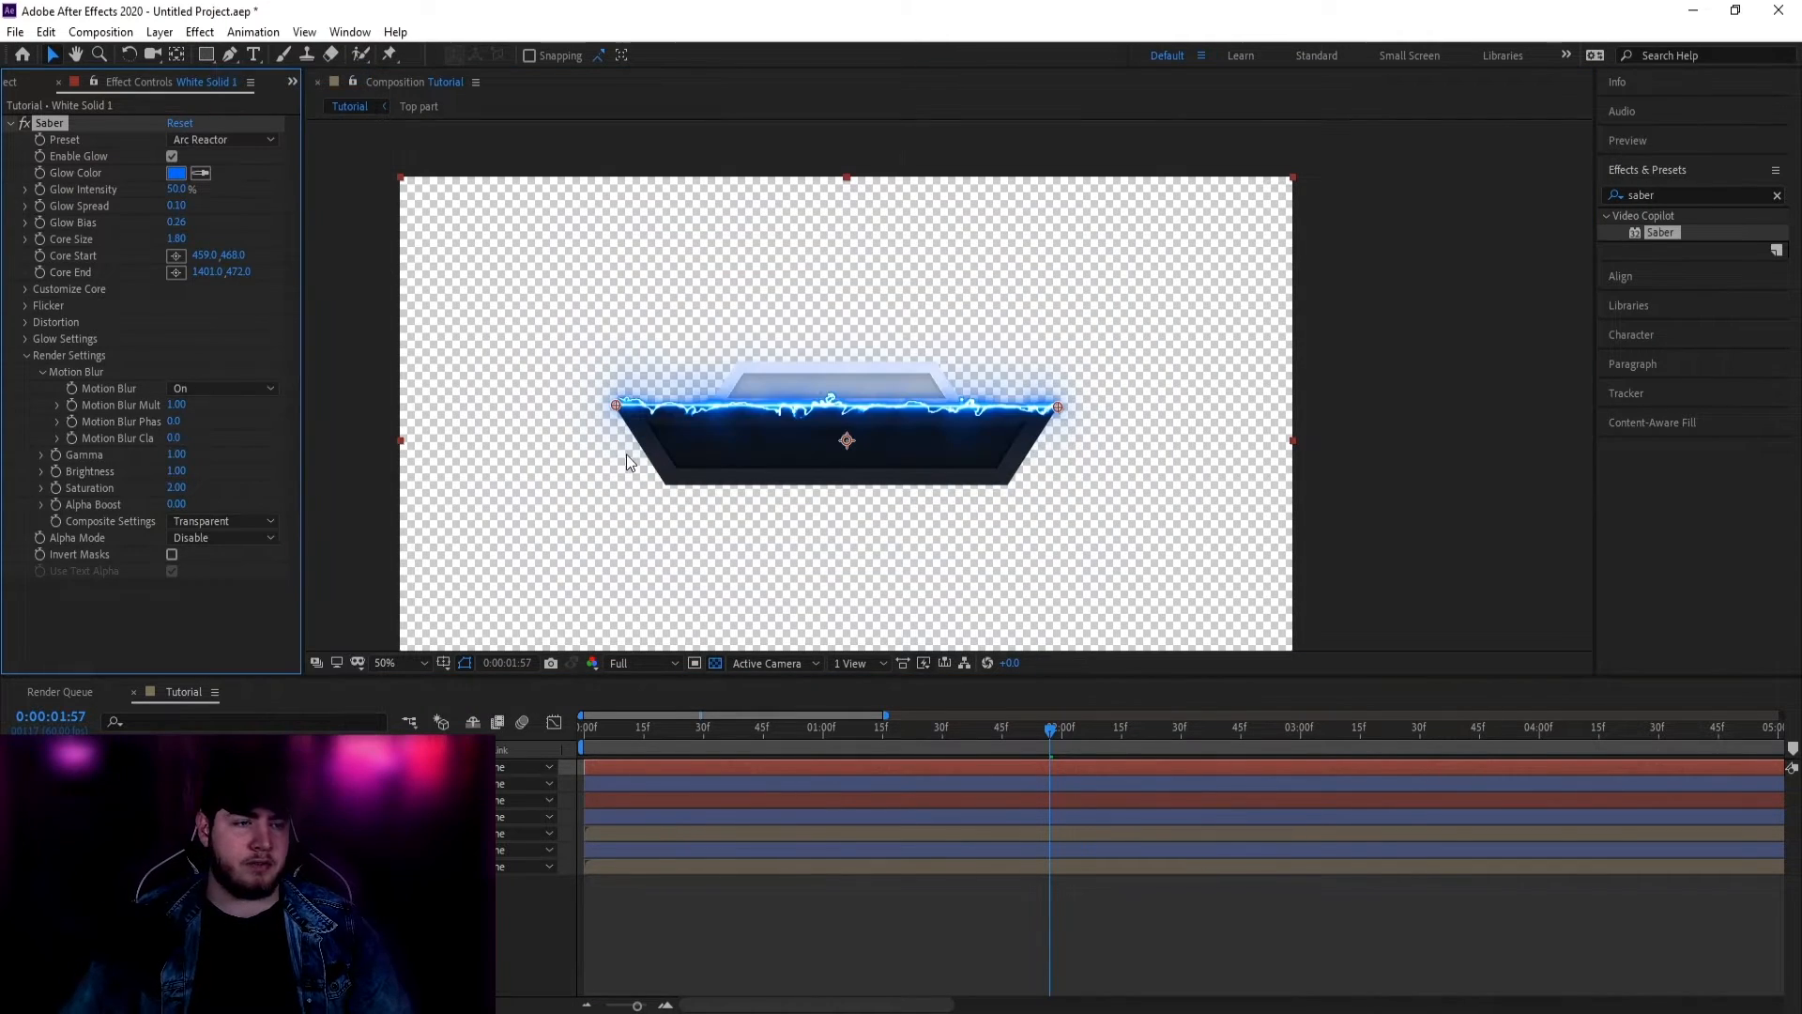
{"action": "left_click", "coordinate": [224, 139]}
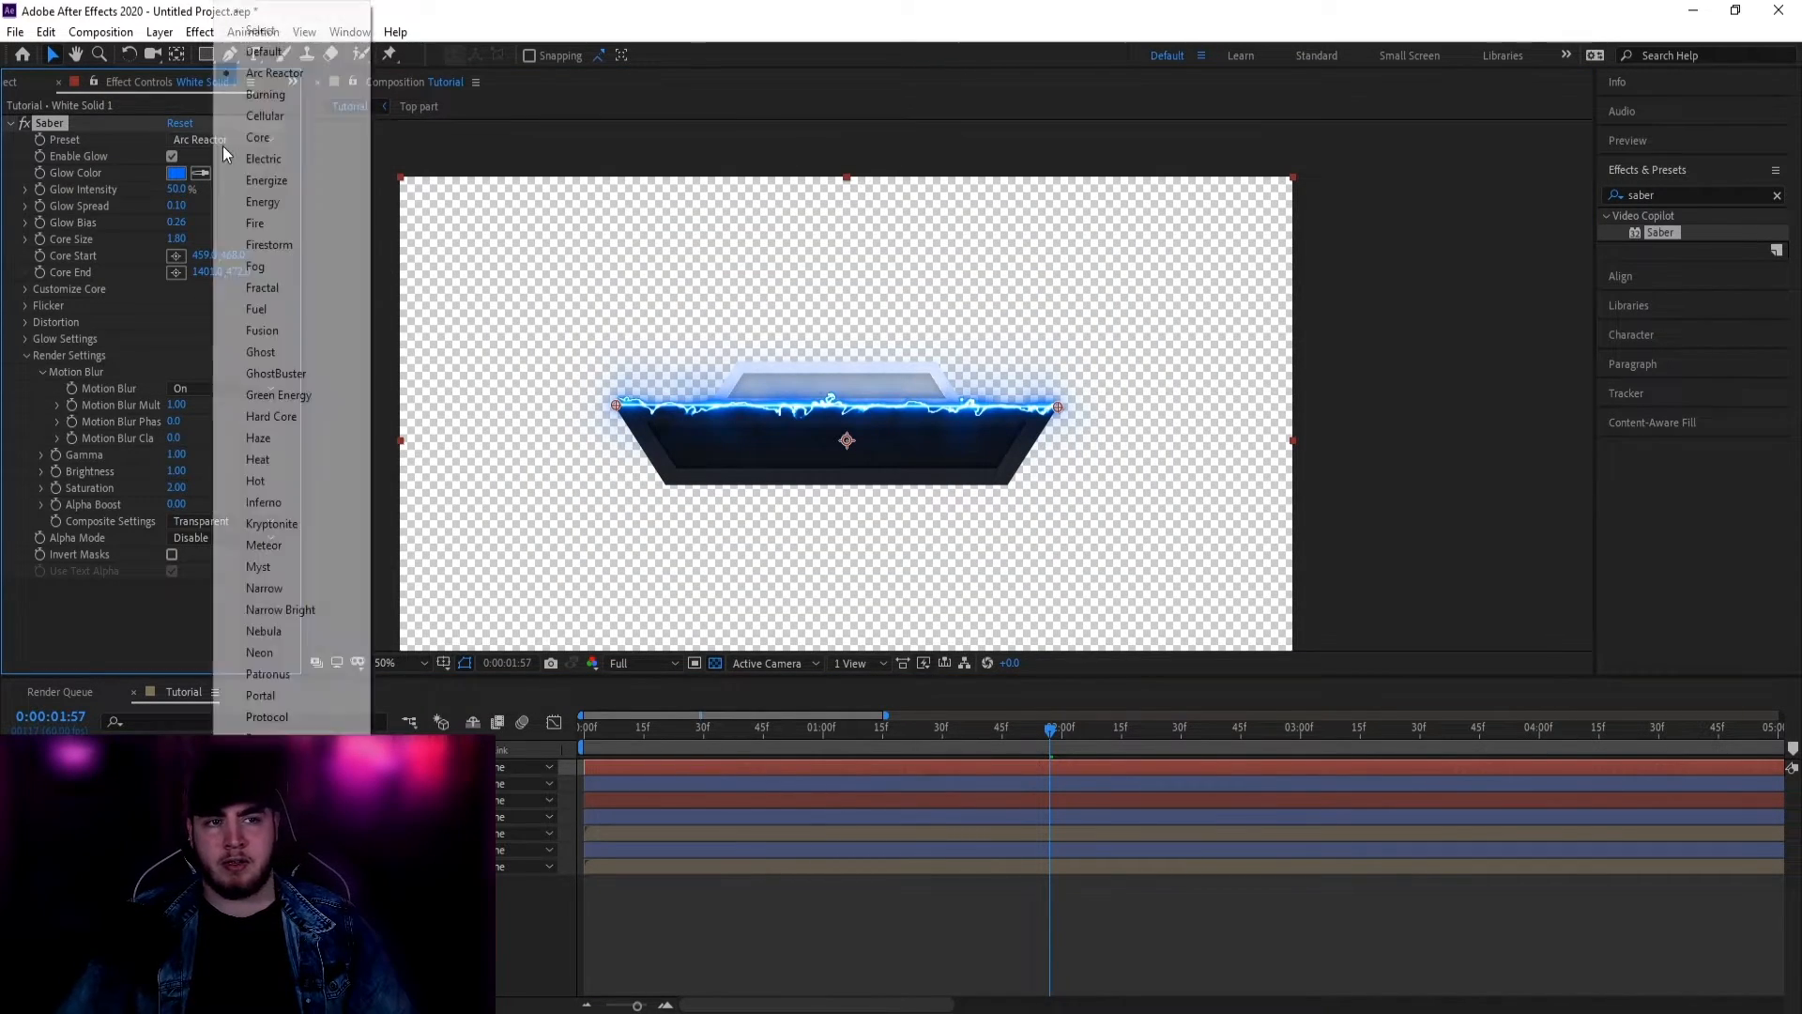
{"action": "left_click", "coordinate": [278, 182]}
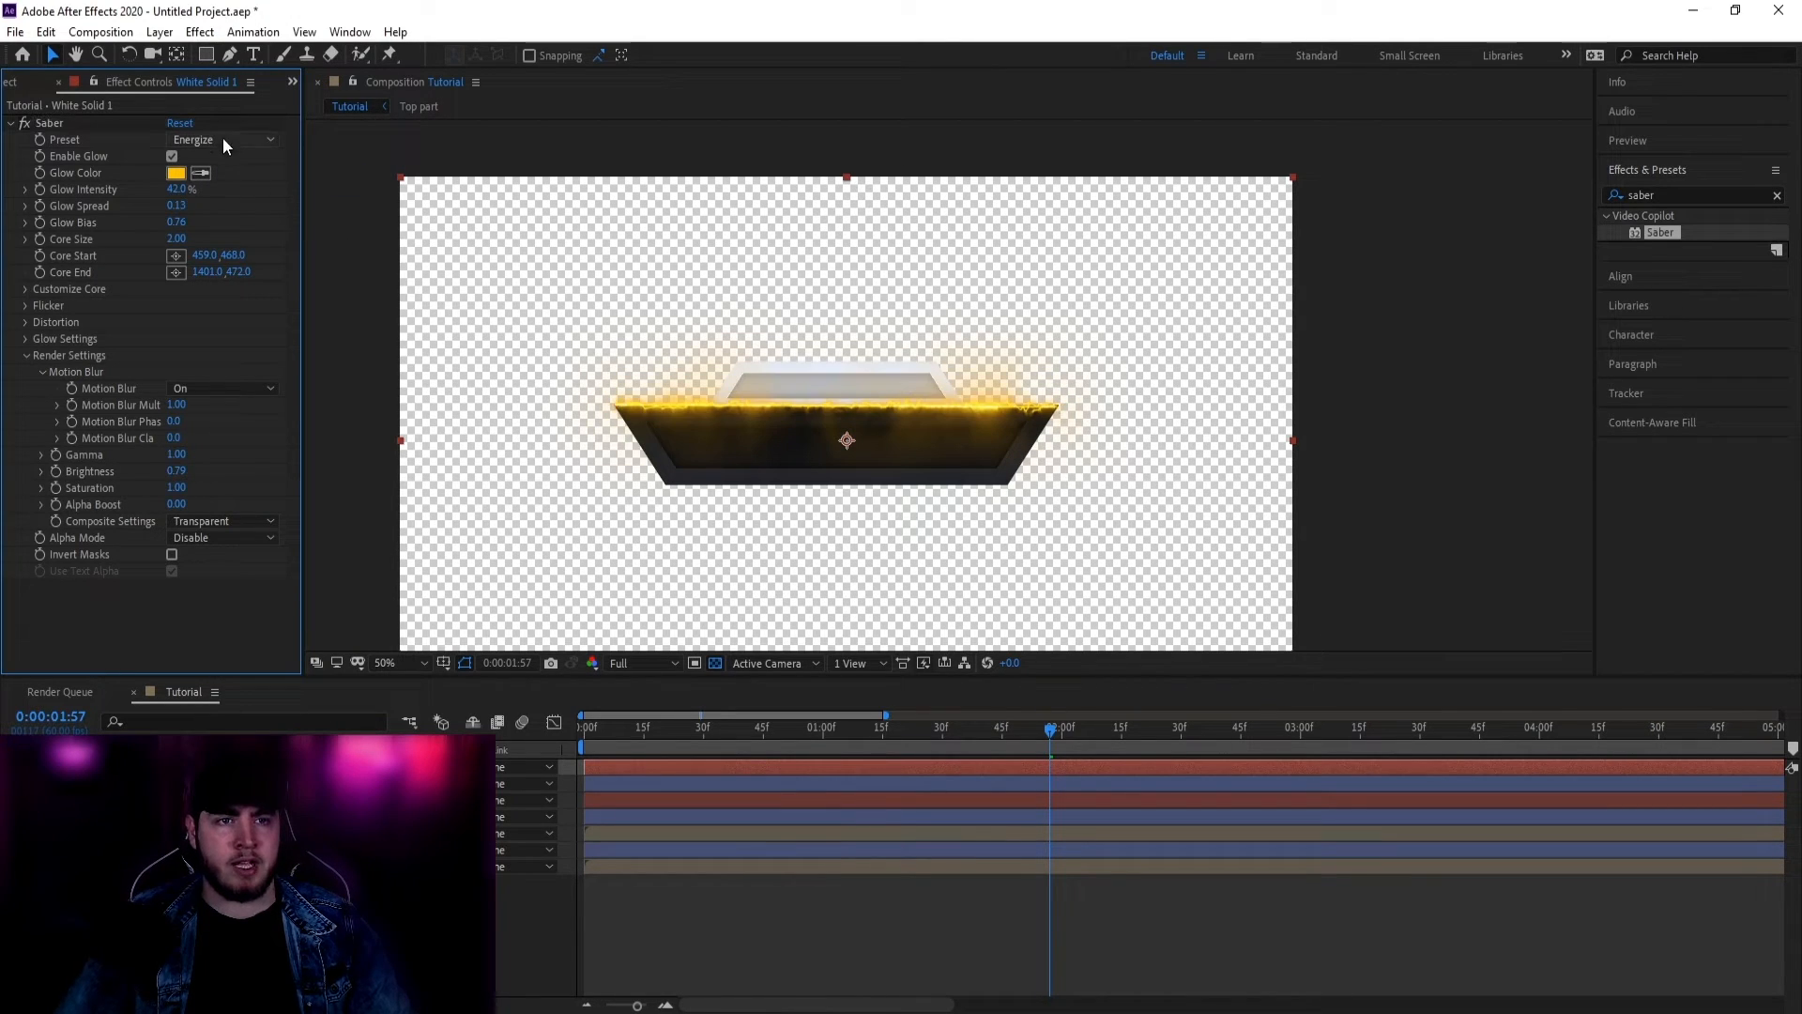
Step: Set the Saber Glow Color to a pale light blue (B8E8FF)
{"action": "left_click", "coordinate": [177, 173]}
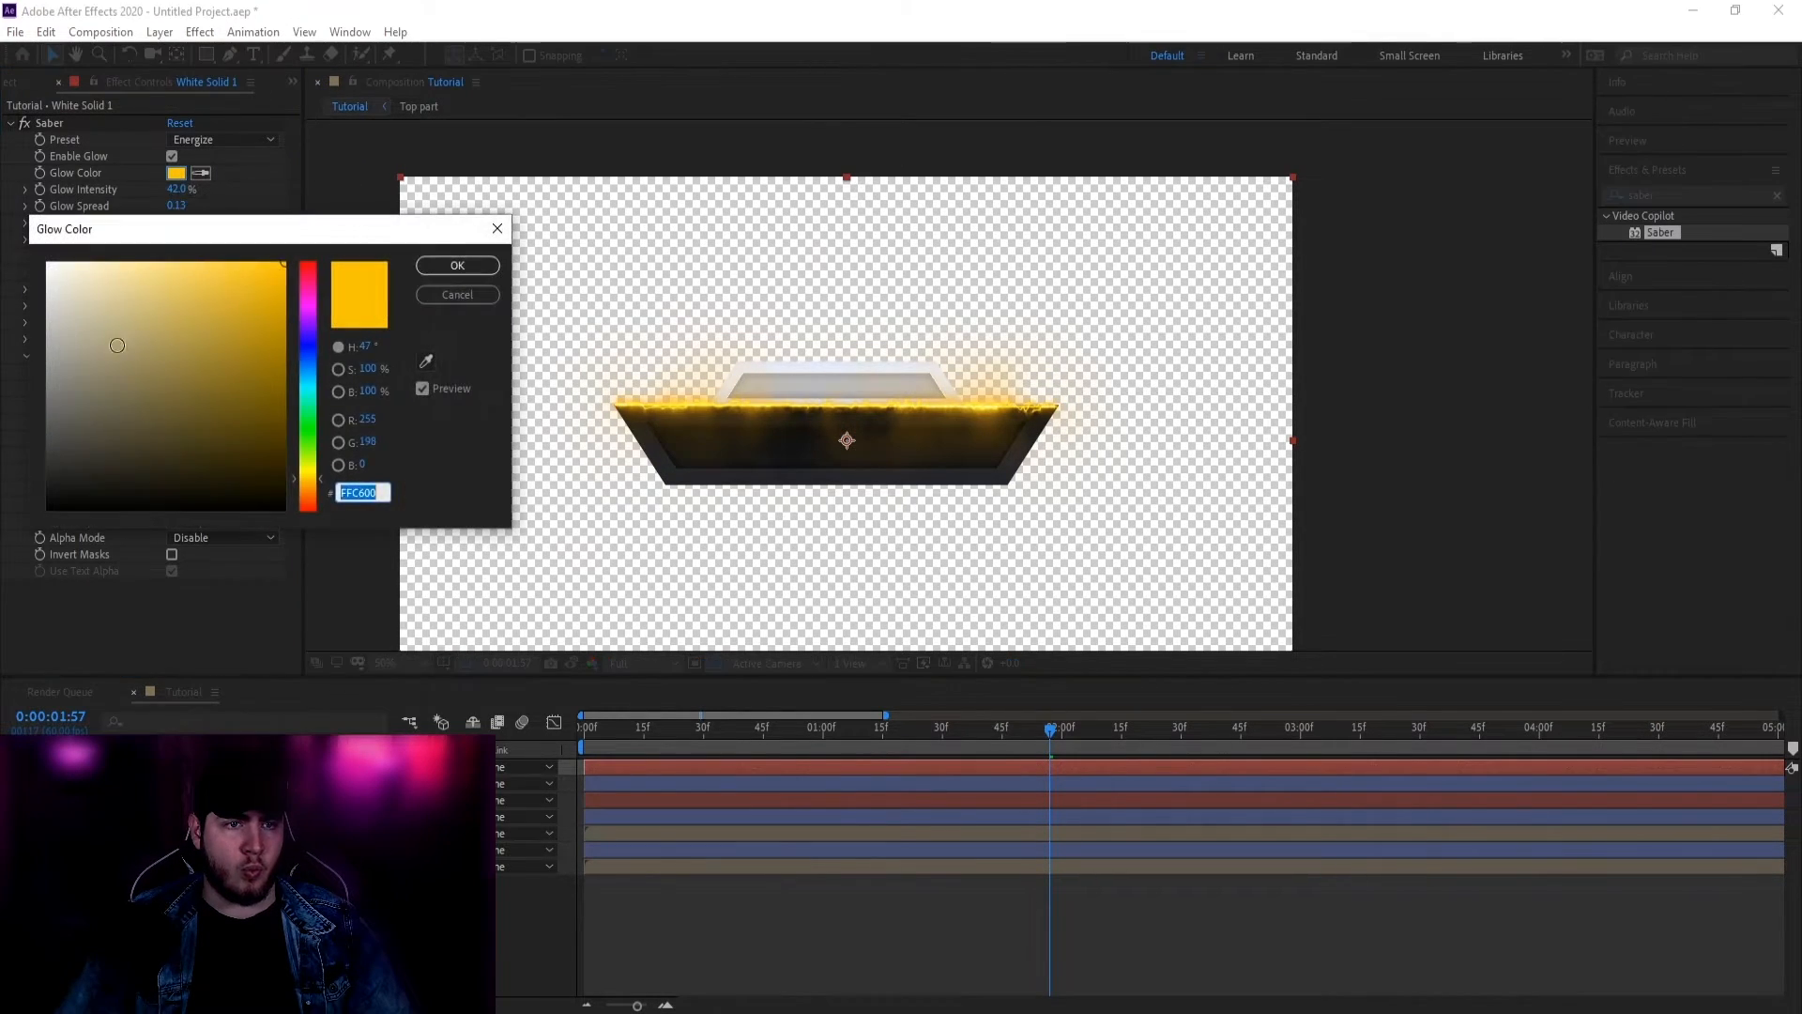
{"action": "left_click", "coordinate": [48, 263]}
{"action": "left_click", "coordinate": [458, 265]}
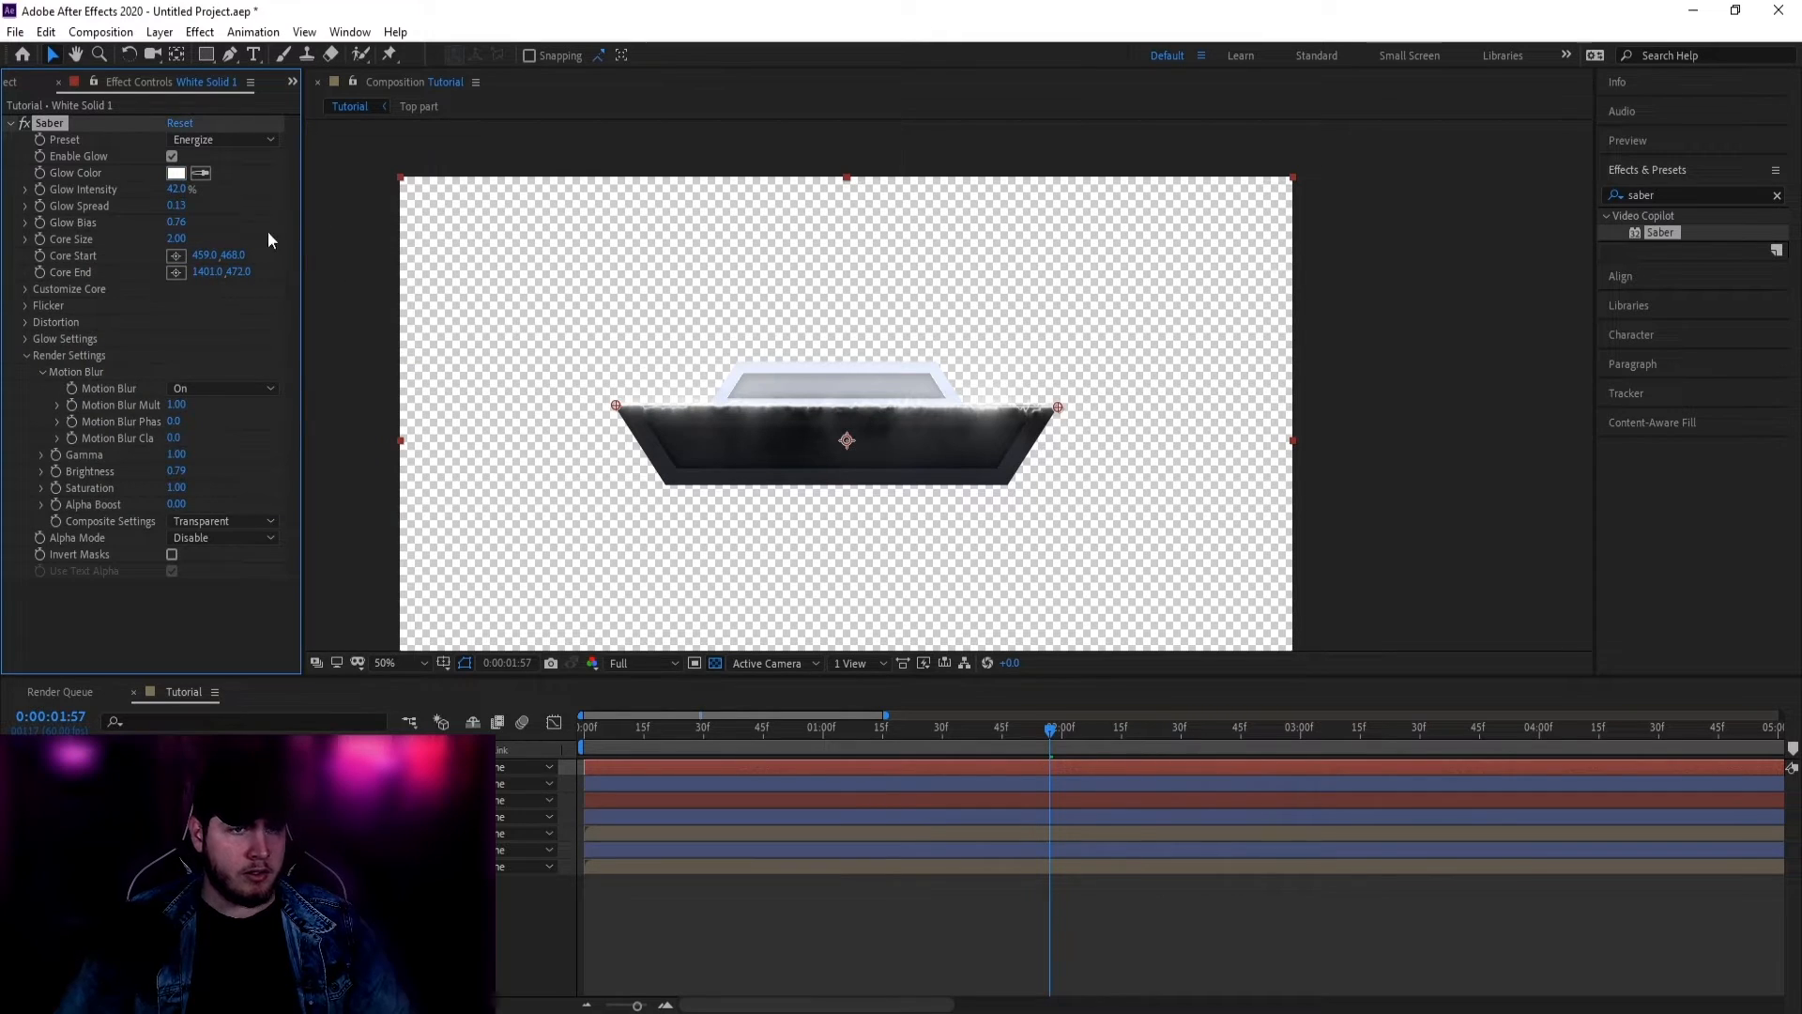
{"action": "left_click", "coordinate": [176, 172]}
{"action": "left_click_drag", "start_coordinate": [308, 394], "coordinate": [308, 373]}
{"action": "left_click_drag", "start_coordinate": [51, 288], "coordinate": [112, 257]}
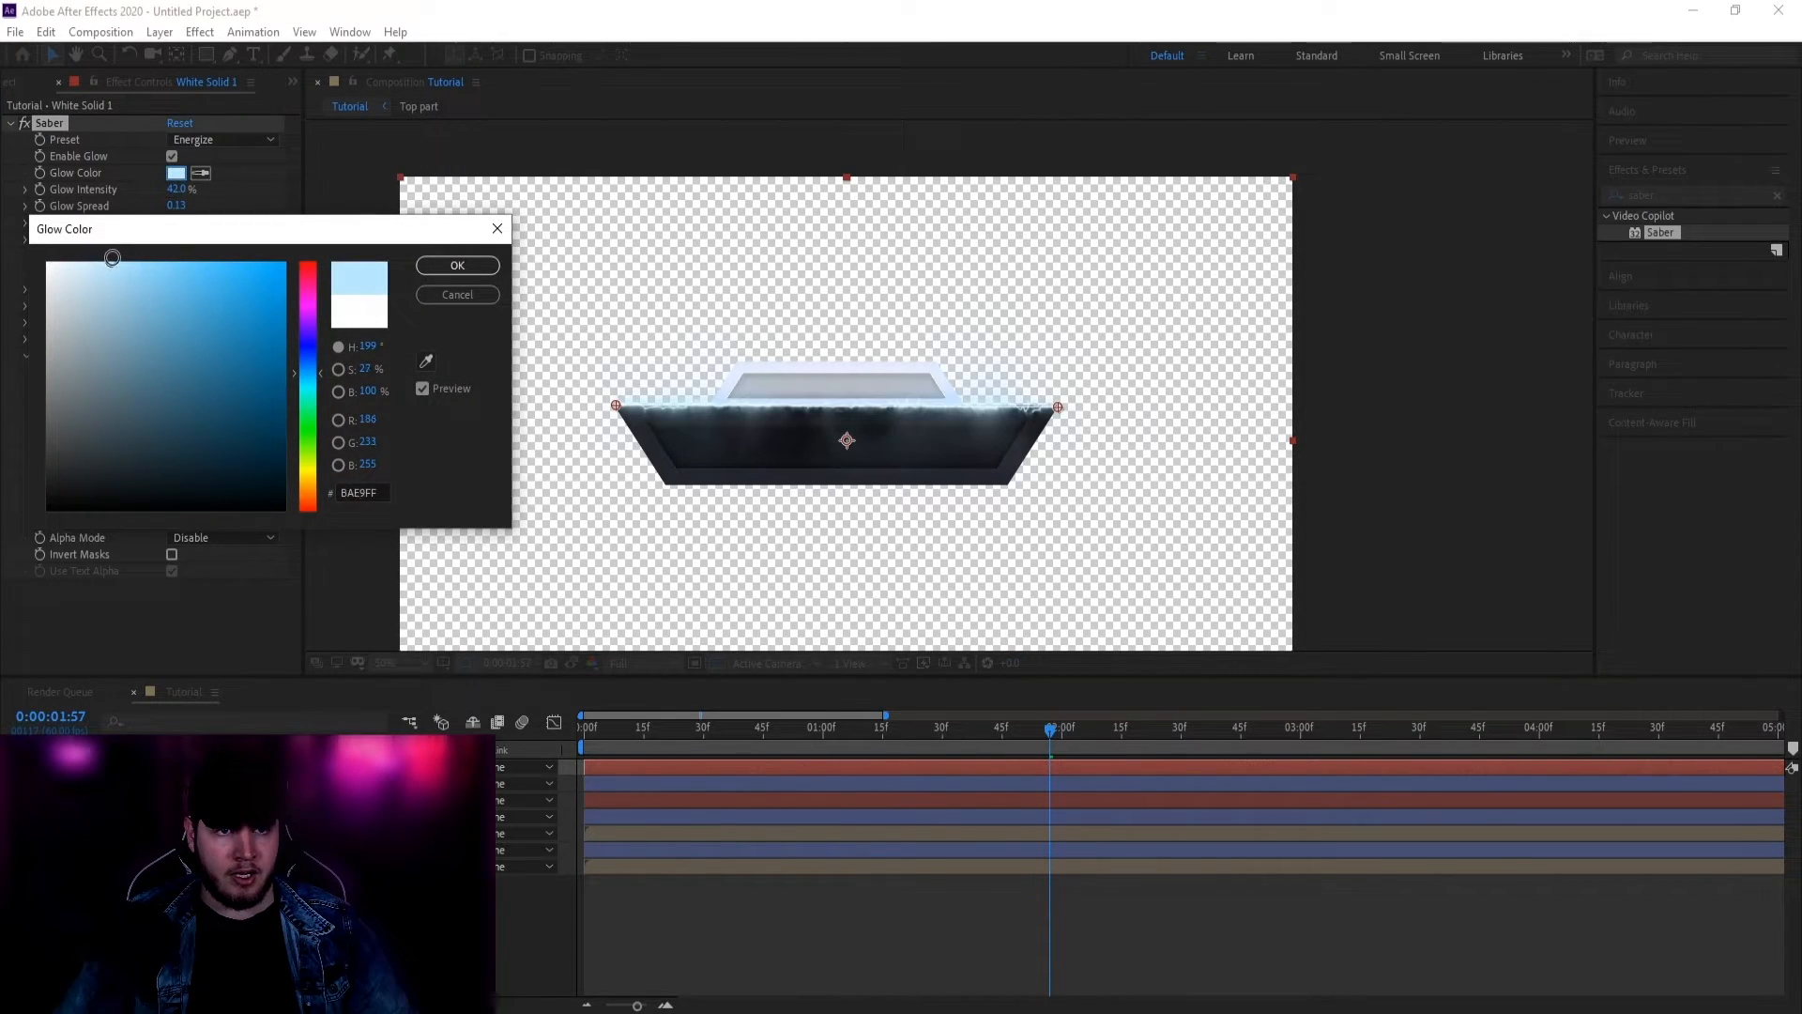
{"action": "left_click", "coordinate": [487, 266]}
Step: Nudge the beam's end point onto the slab's right top corner and preview
{"action": "scroll", "coordinate": [915, 434], "scroll_direction": "up", "scroll_amount": 2}
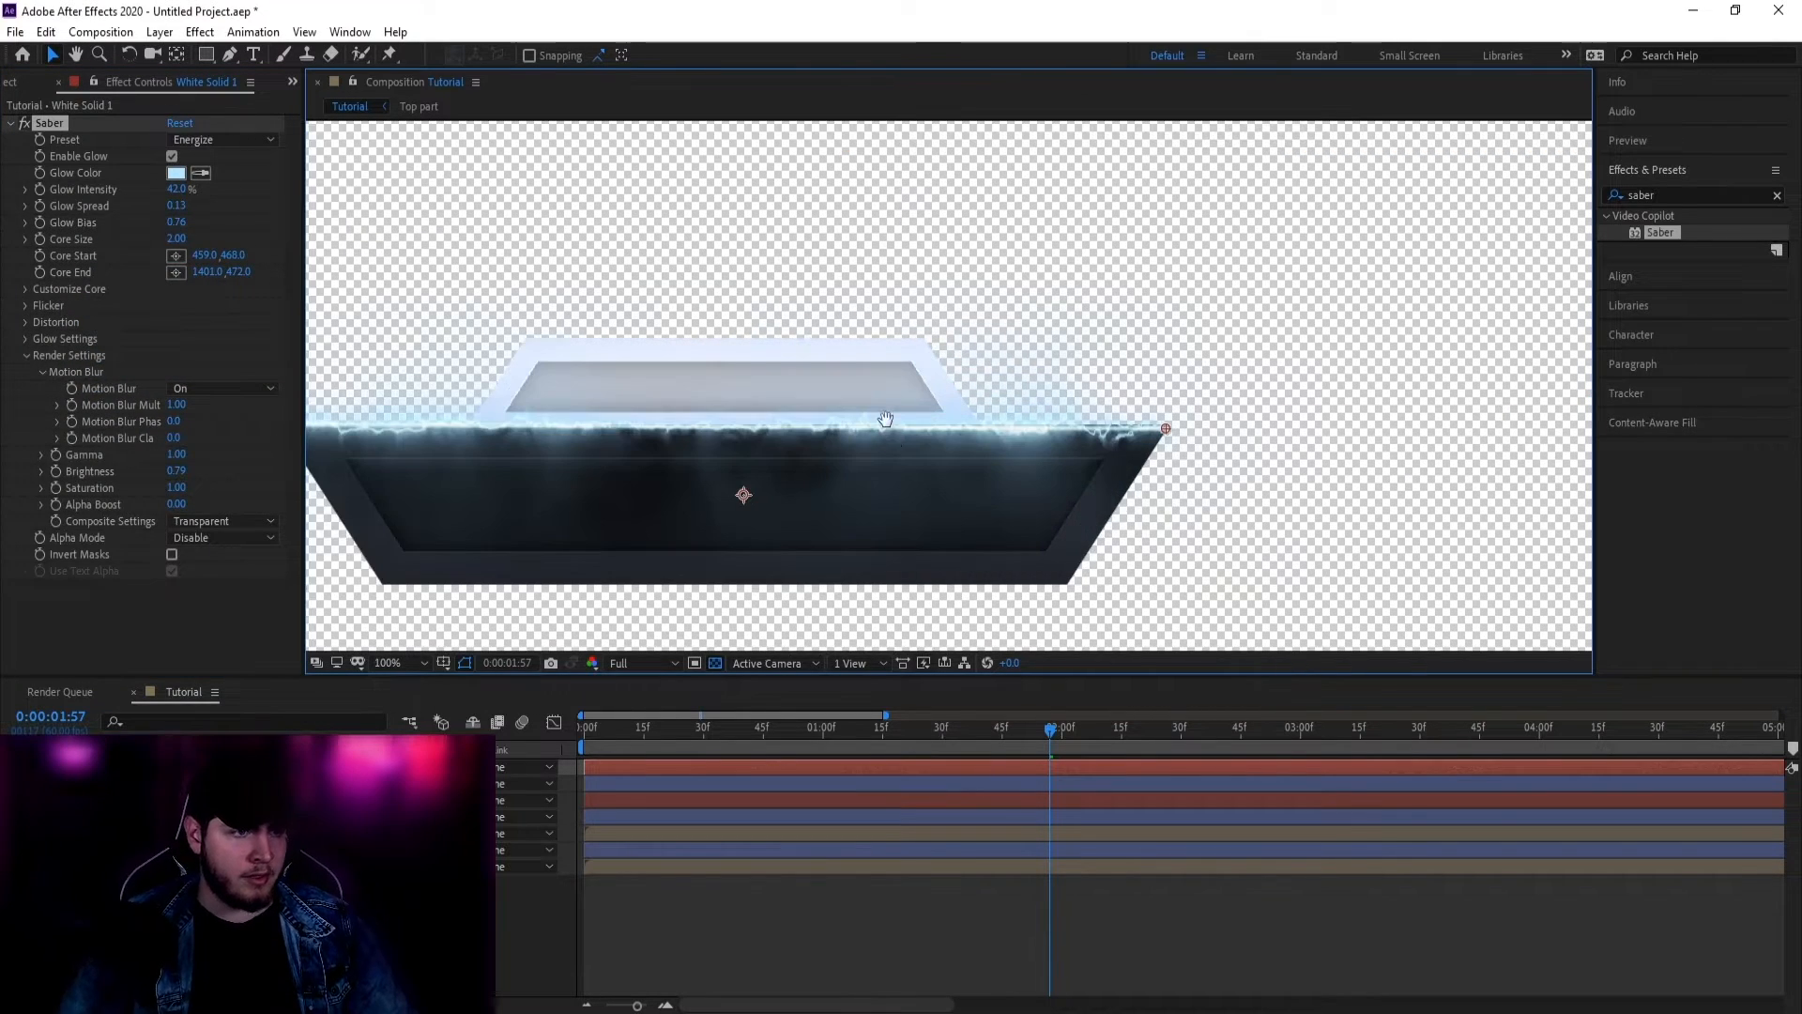
{"action": "left_click_drag", "start_coordinate": [885, 418], "coordinate": [1015, 419]}
{"action": "left_click_drag", "start_coordinate": [1288, 424], "coordinate": [1290, 420]}
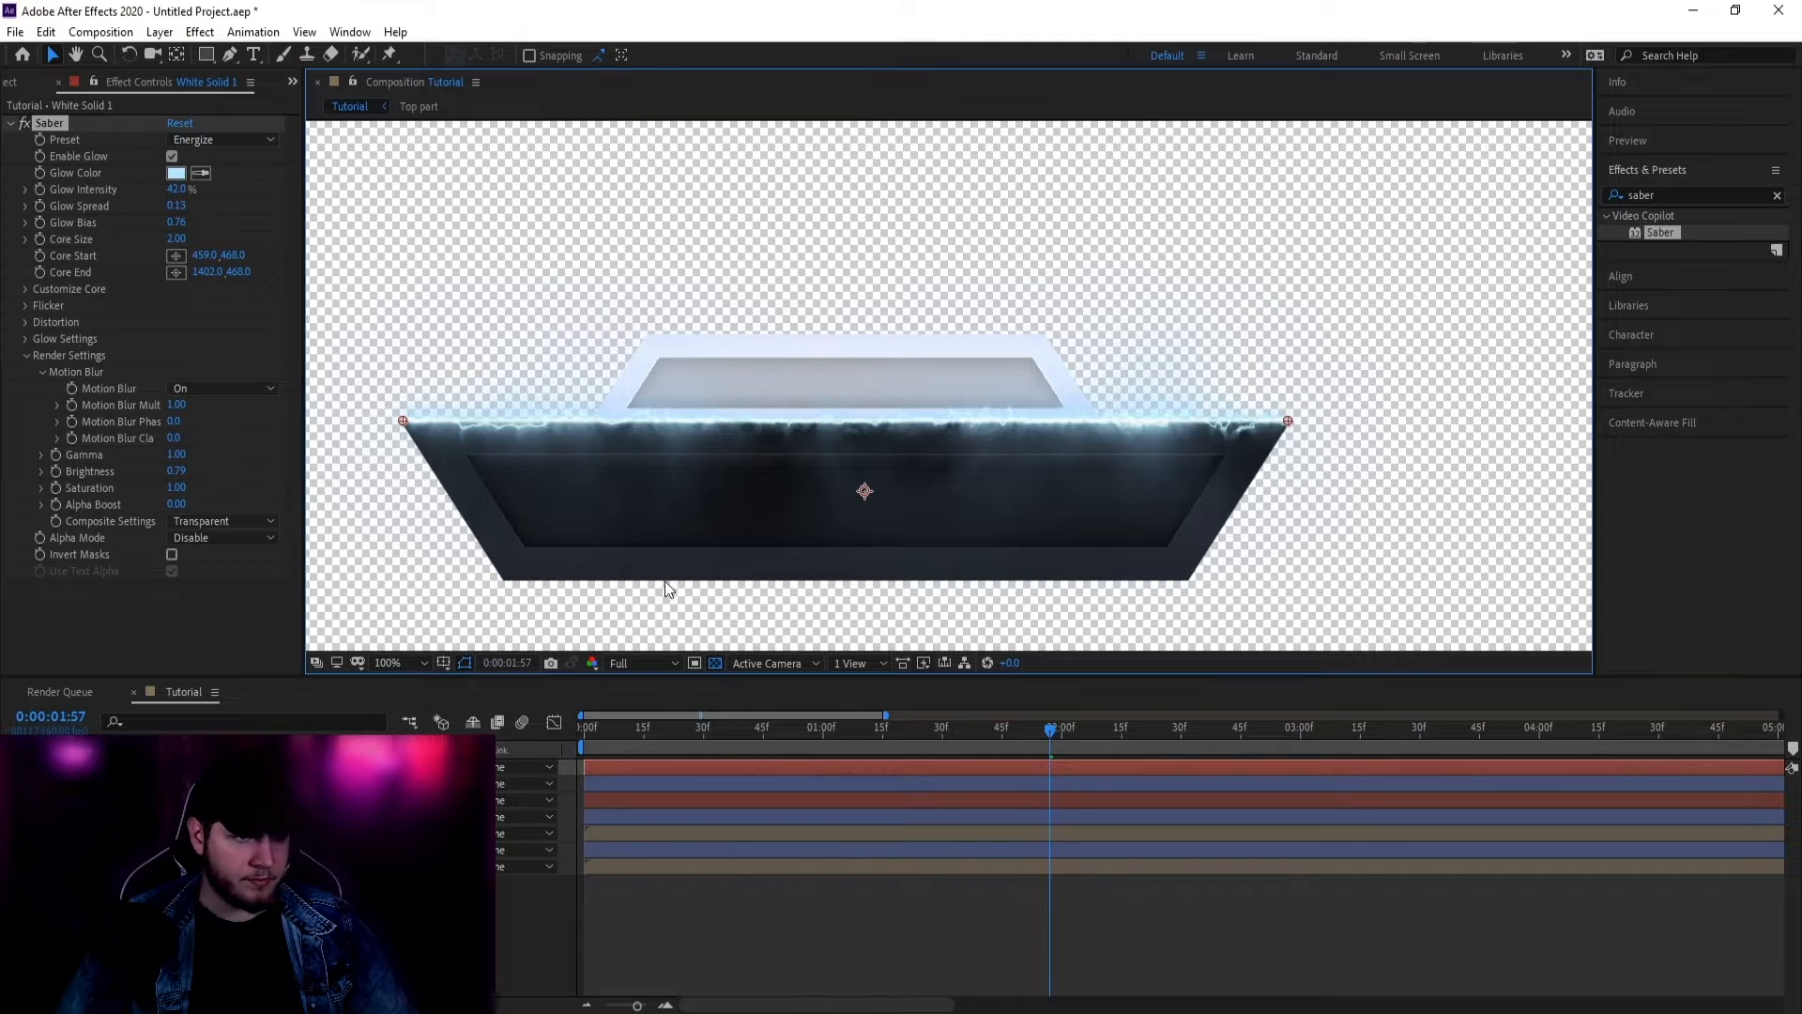
{"action": "key", "text": "space"}
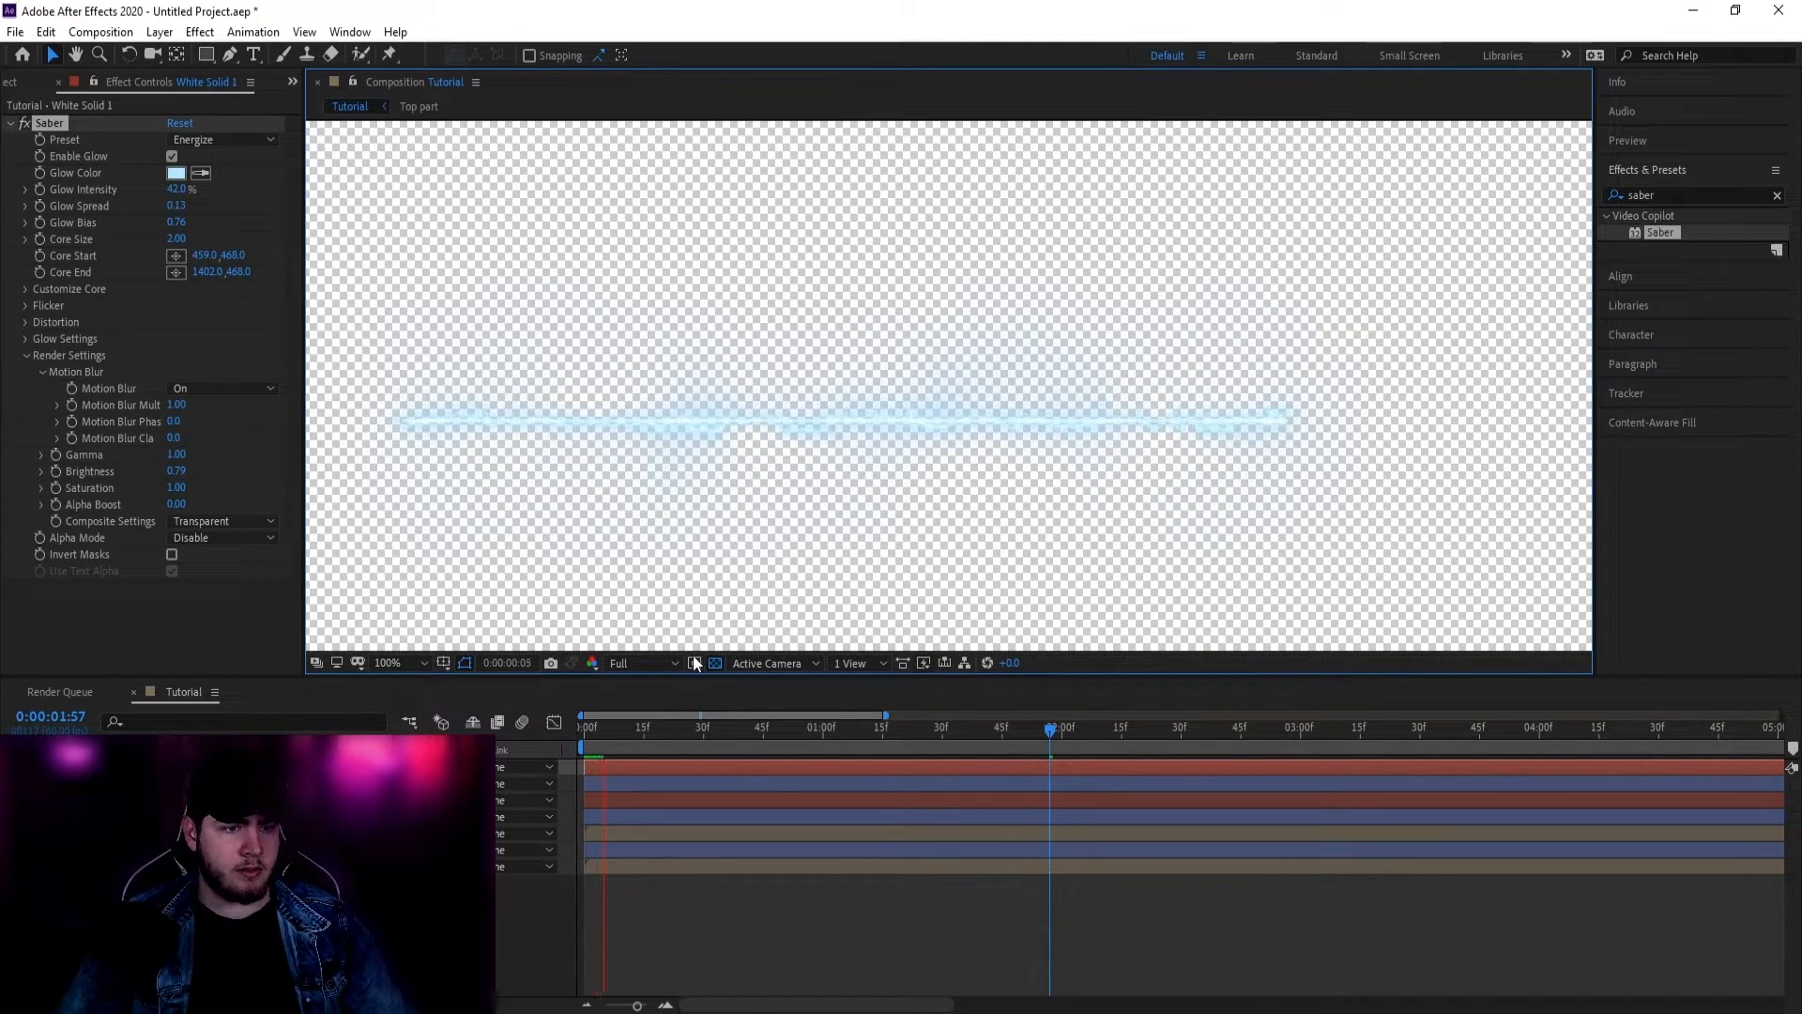
Step: Set the viewer resolution to Third, then Half, and return to the animation start
{"action": "left_click", "coordinate": [646, 663]}
{"action": "left_click", "coordinate": [636, 749]}
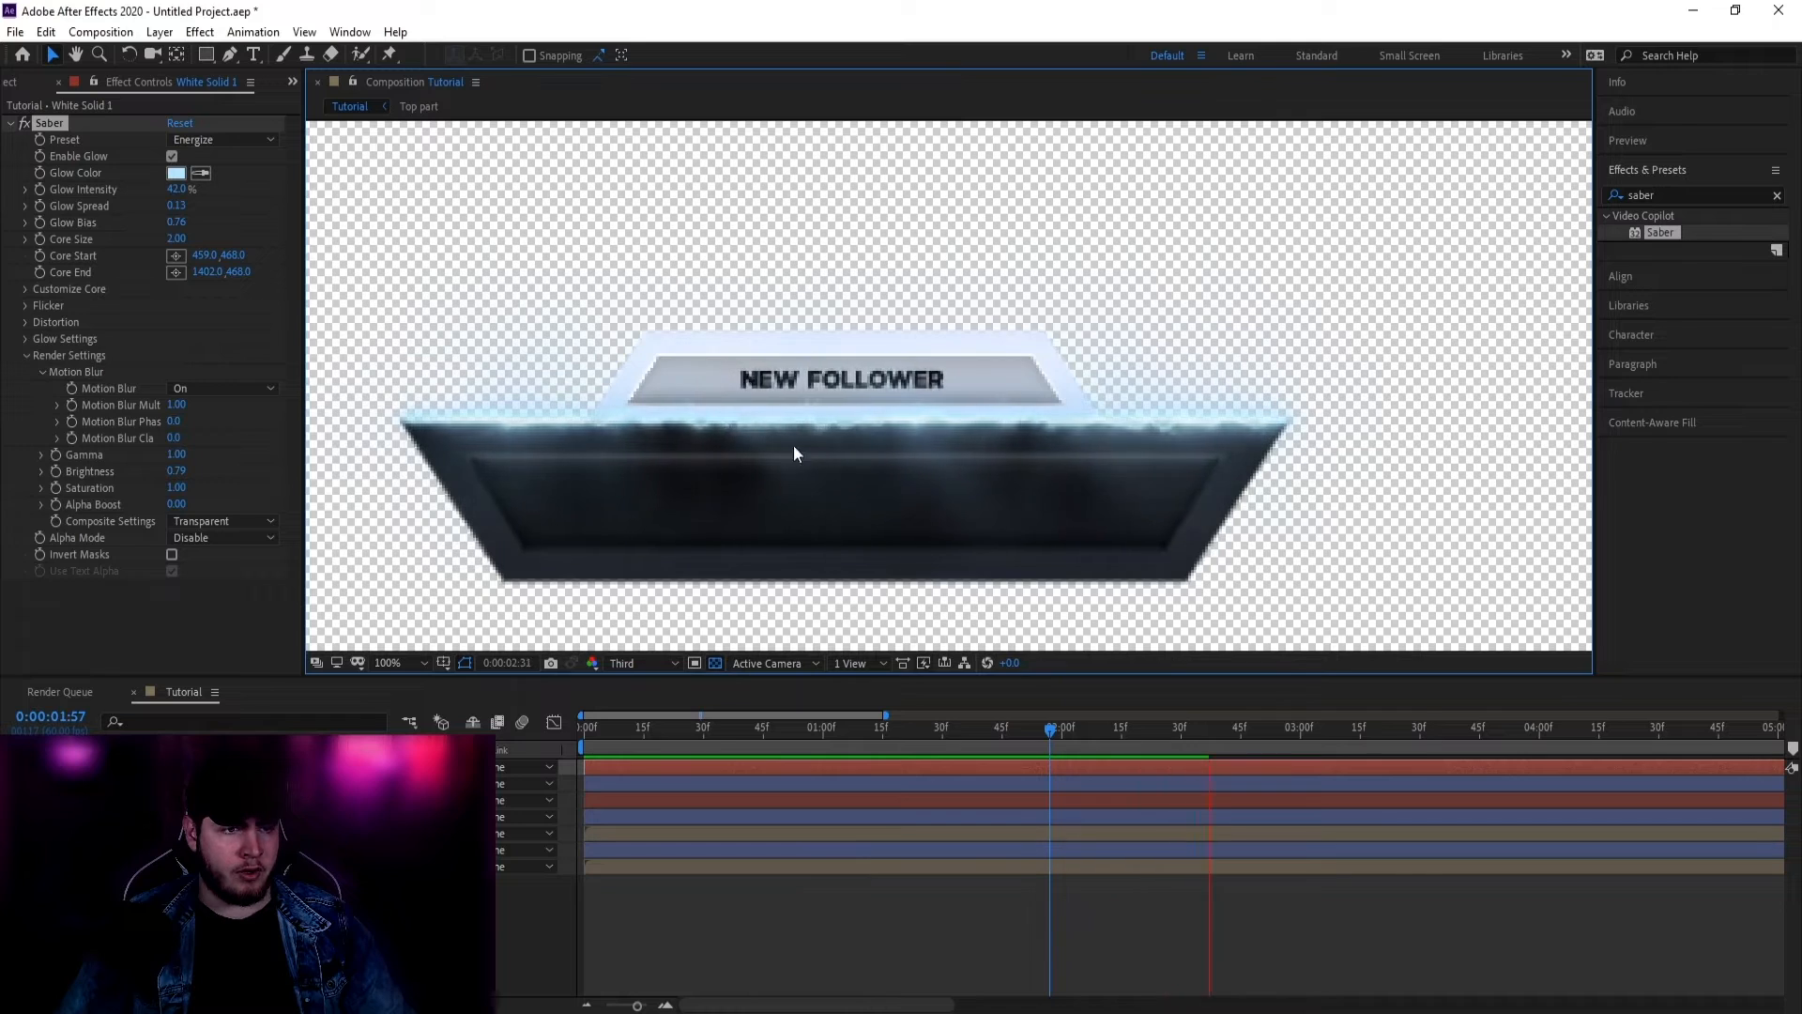
{"action": "left_click", "coordinate": [642, 663]}
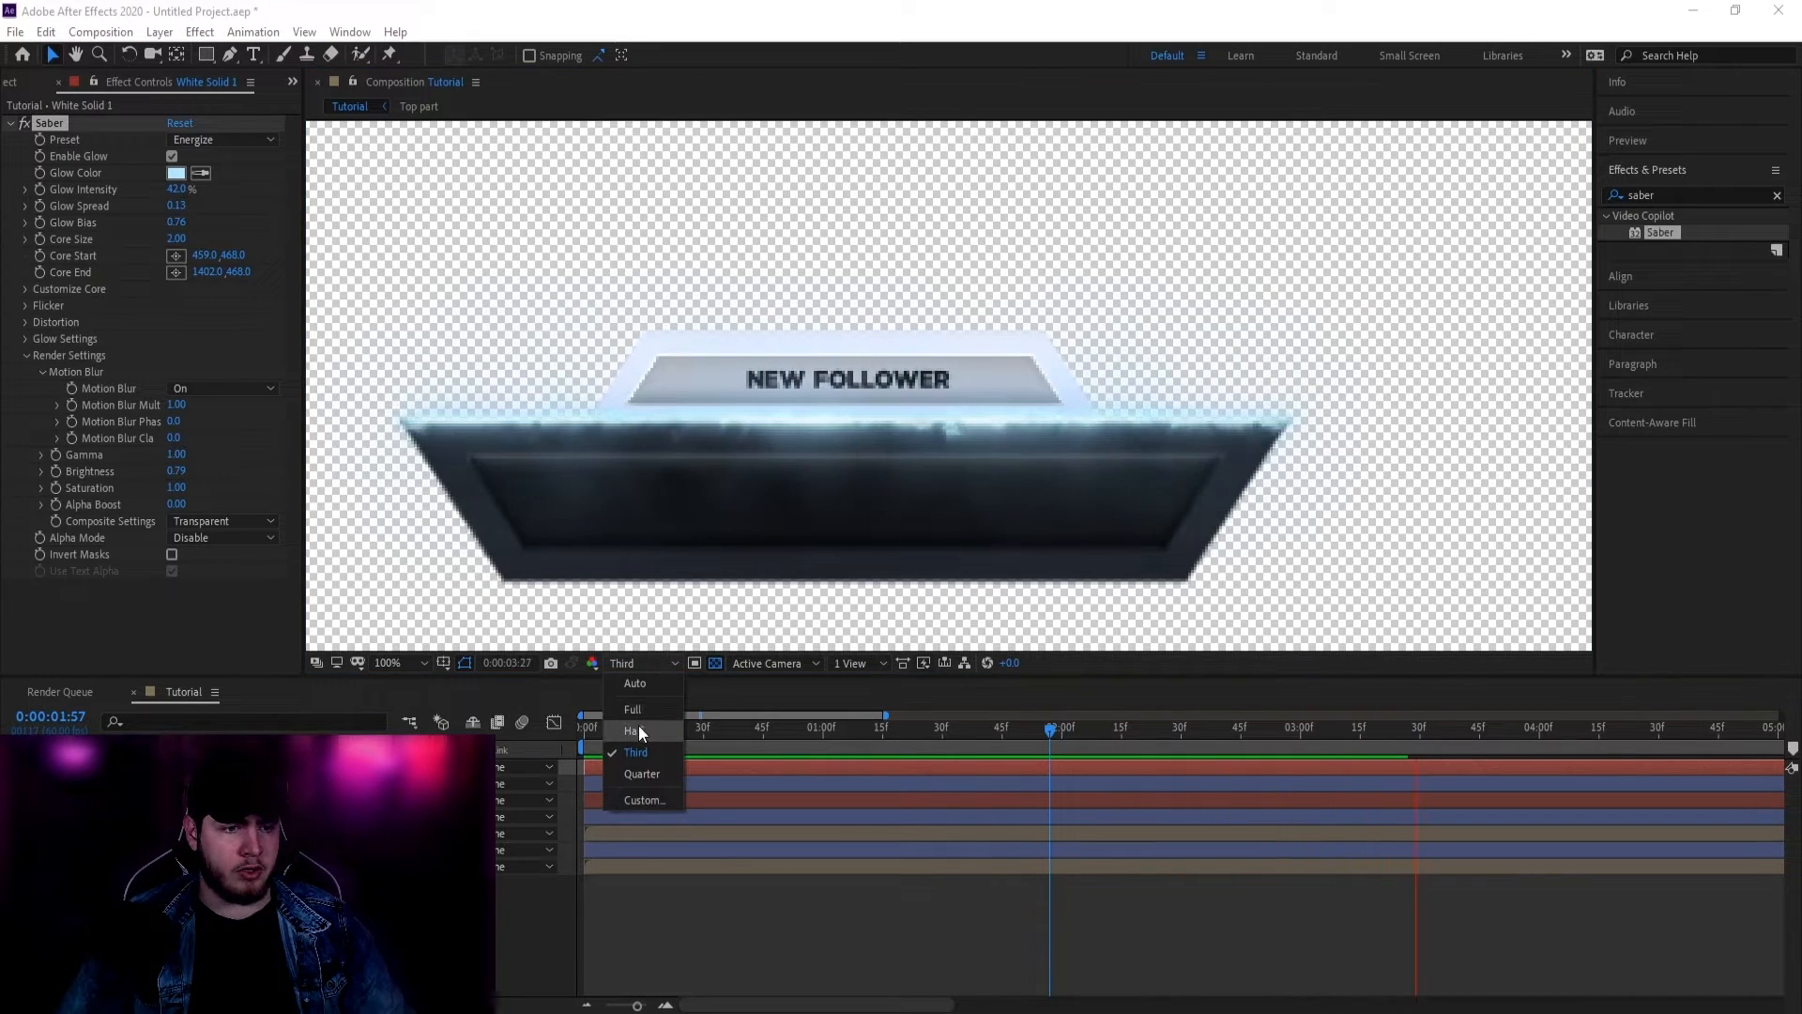
{"action": "left_click", "coordinate": [638, 731]}
{"action": "left_click", "coordinate": [751, 728]}
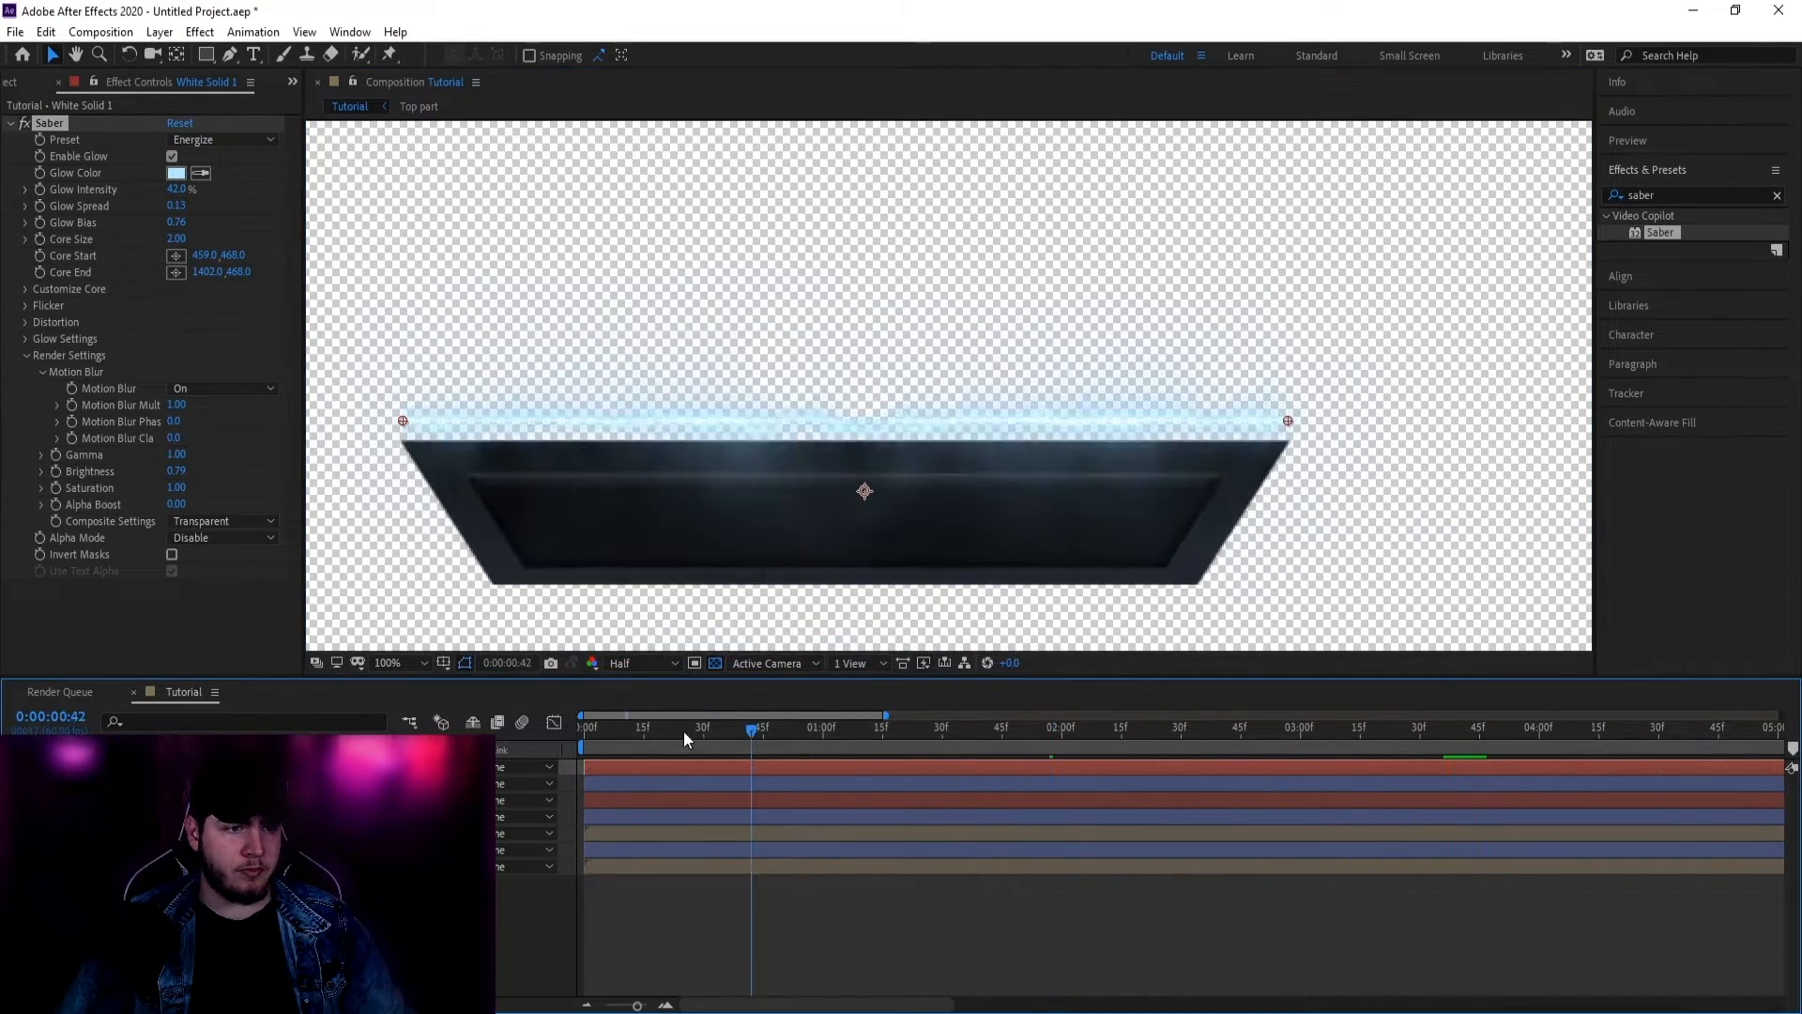
{"action": "left_click_drag", "start_coordinate": [683, 731], "coordinate": [569, 742]}
{"action": "left_click", "coordinate": [26, 355]}
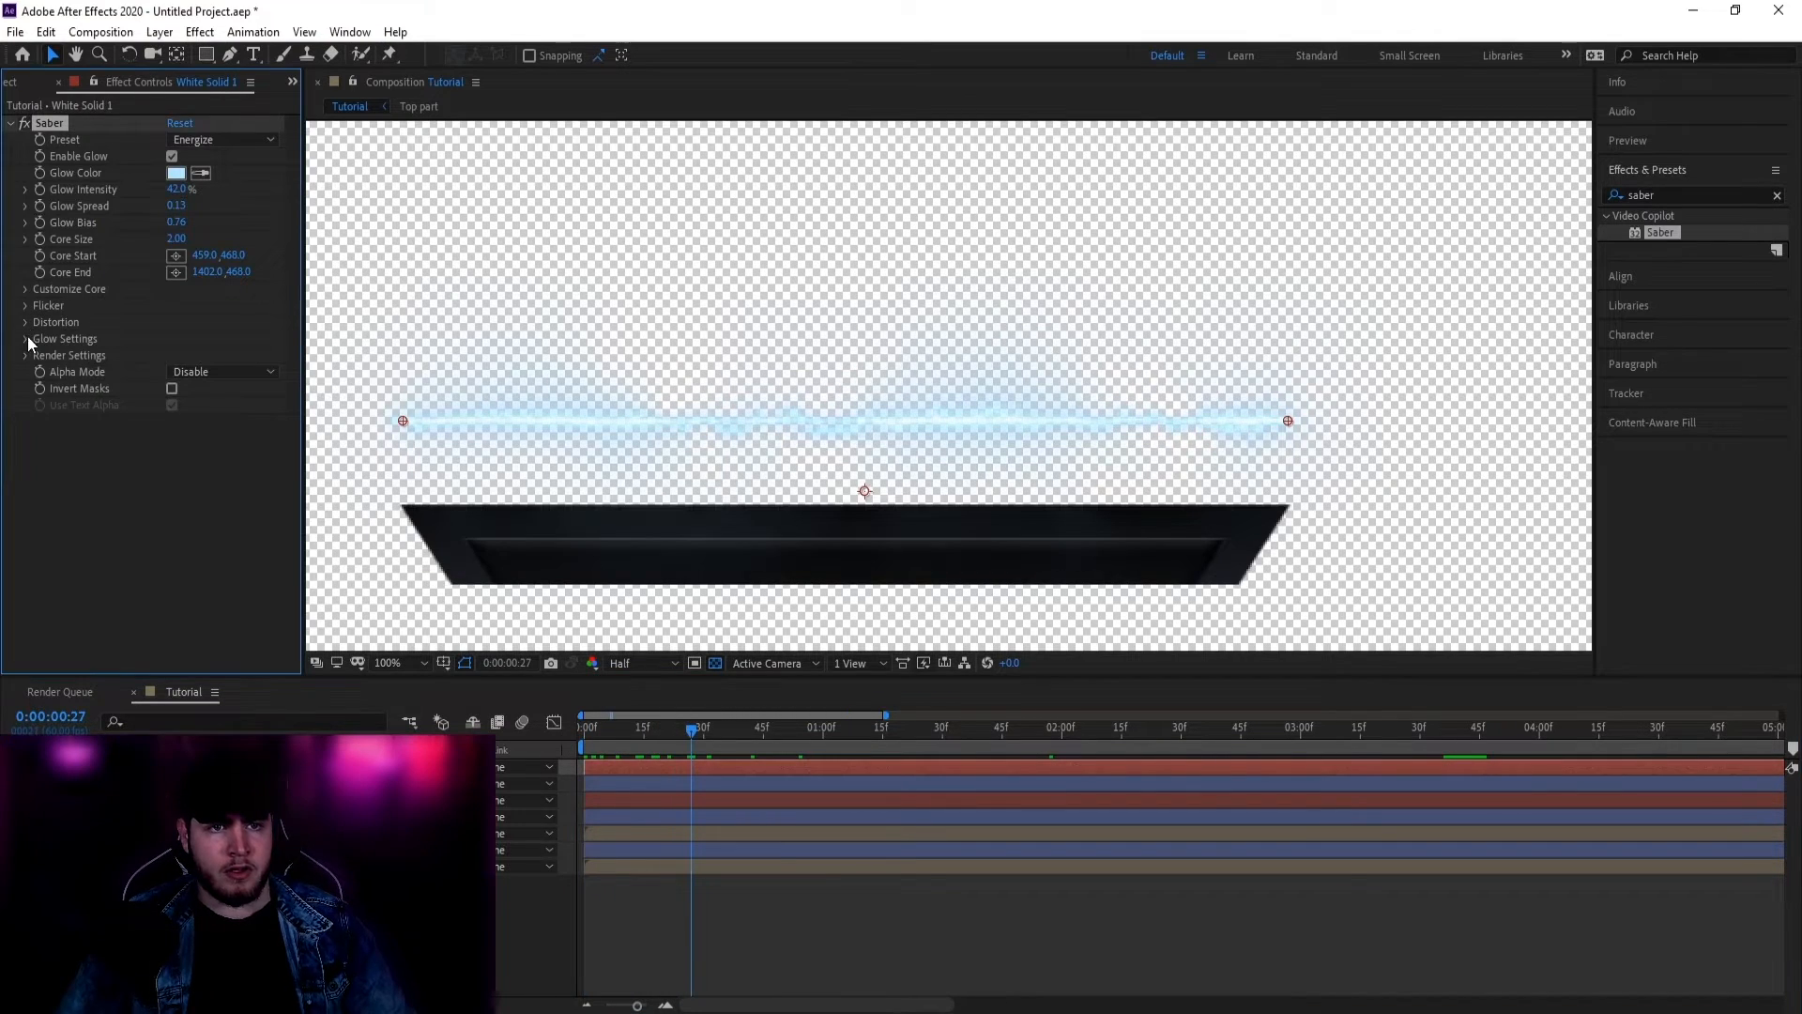
Step: Keyframe the Saber's Start Offset from 100% down to 0% under Customize Core
{"action": "left_click", "coordinate": [26, 289]}
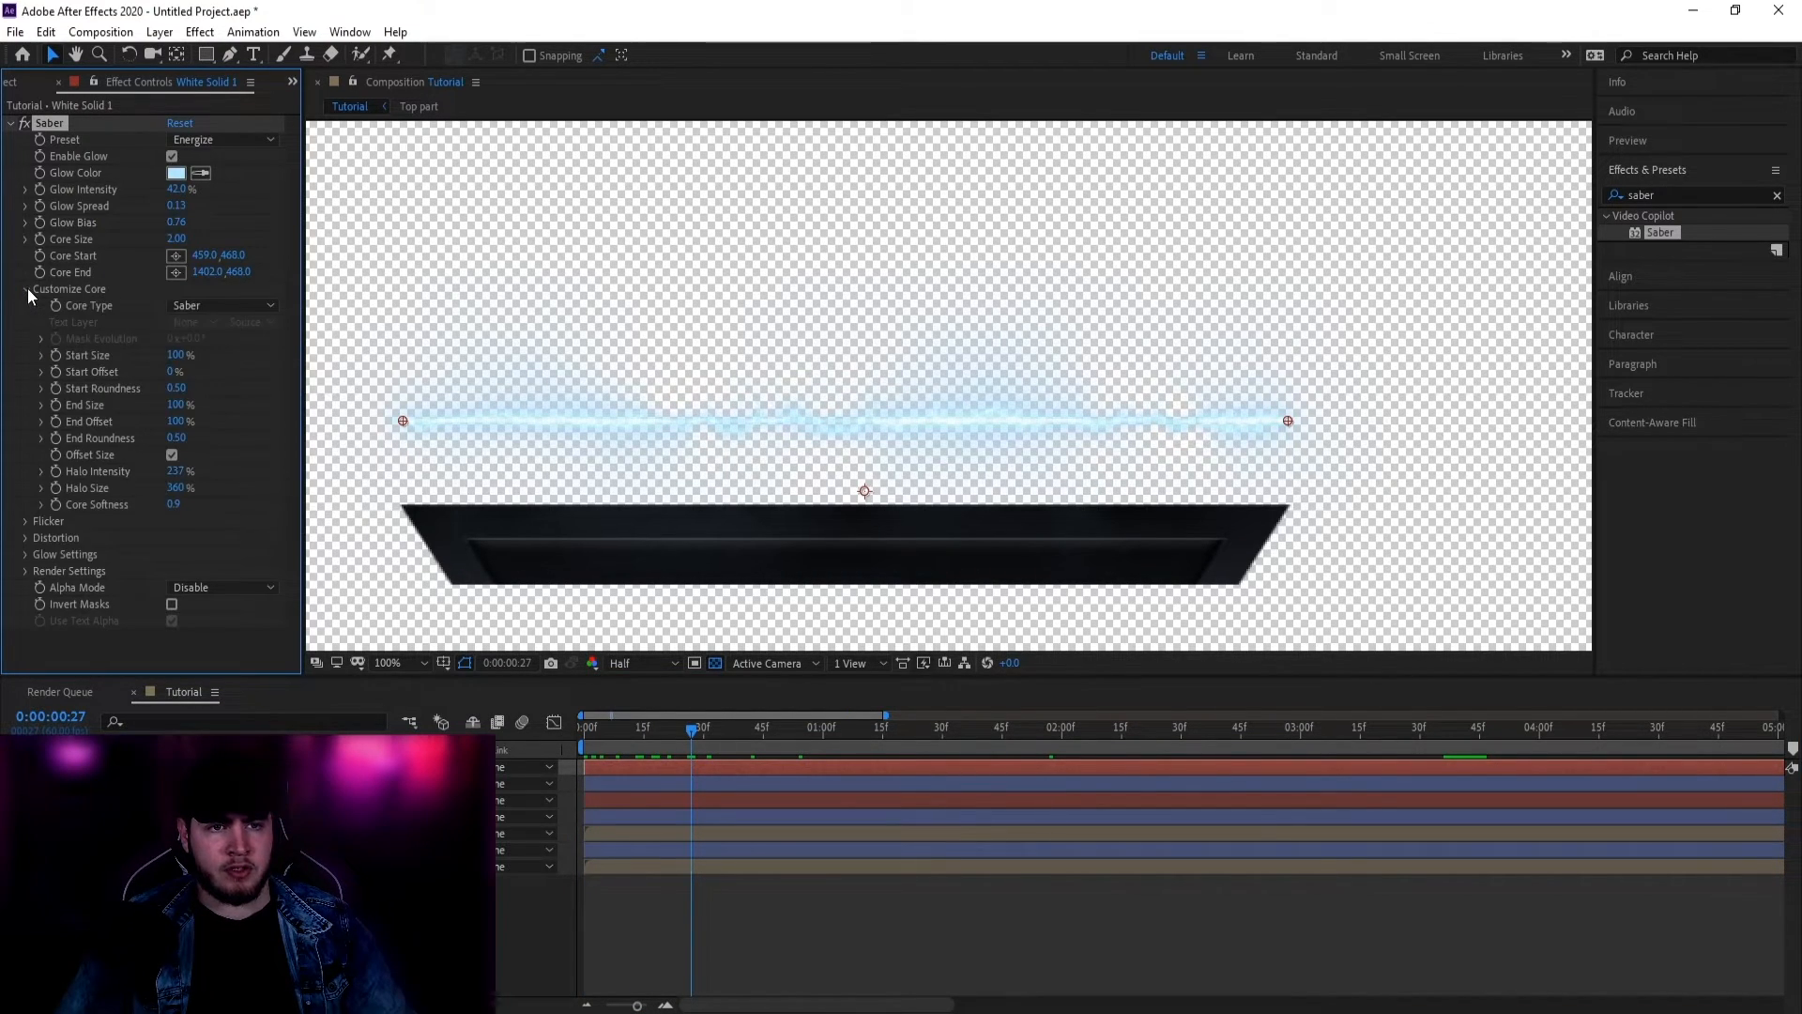
{"action": "left_click_drag", "start_coordinate": [695, 730], "coordinate": [920, 725]}
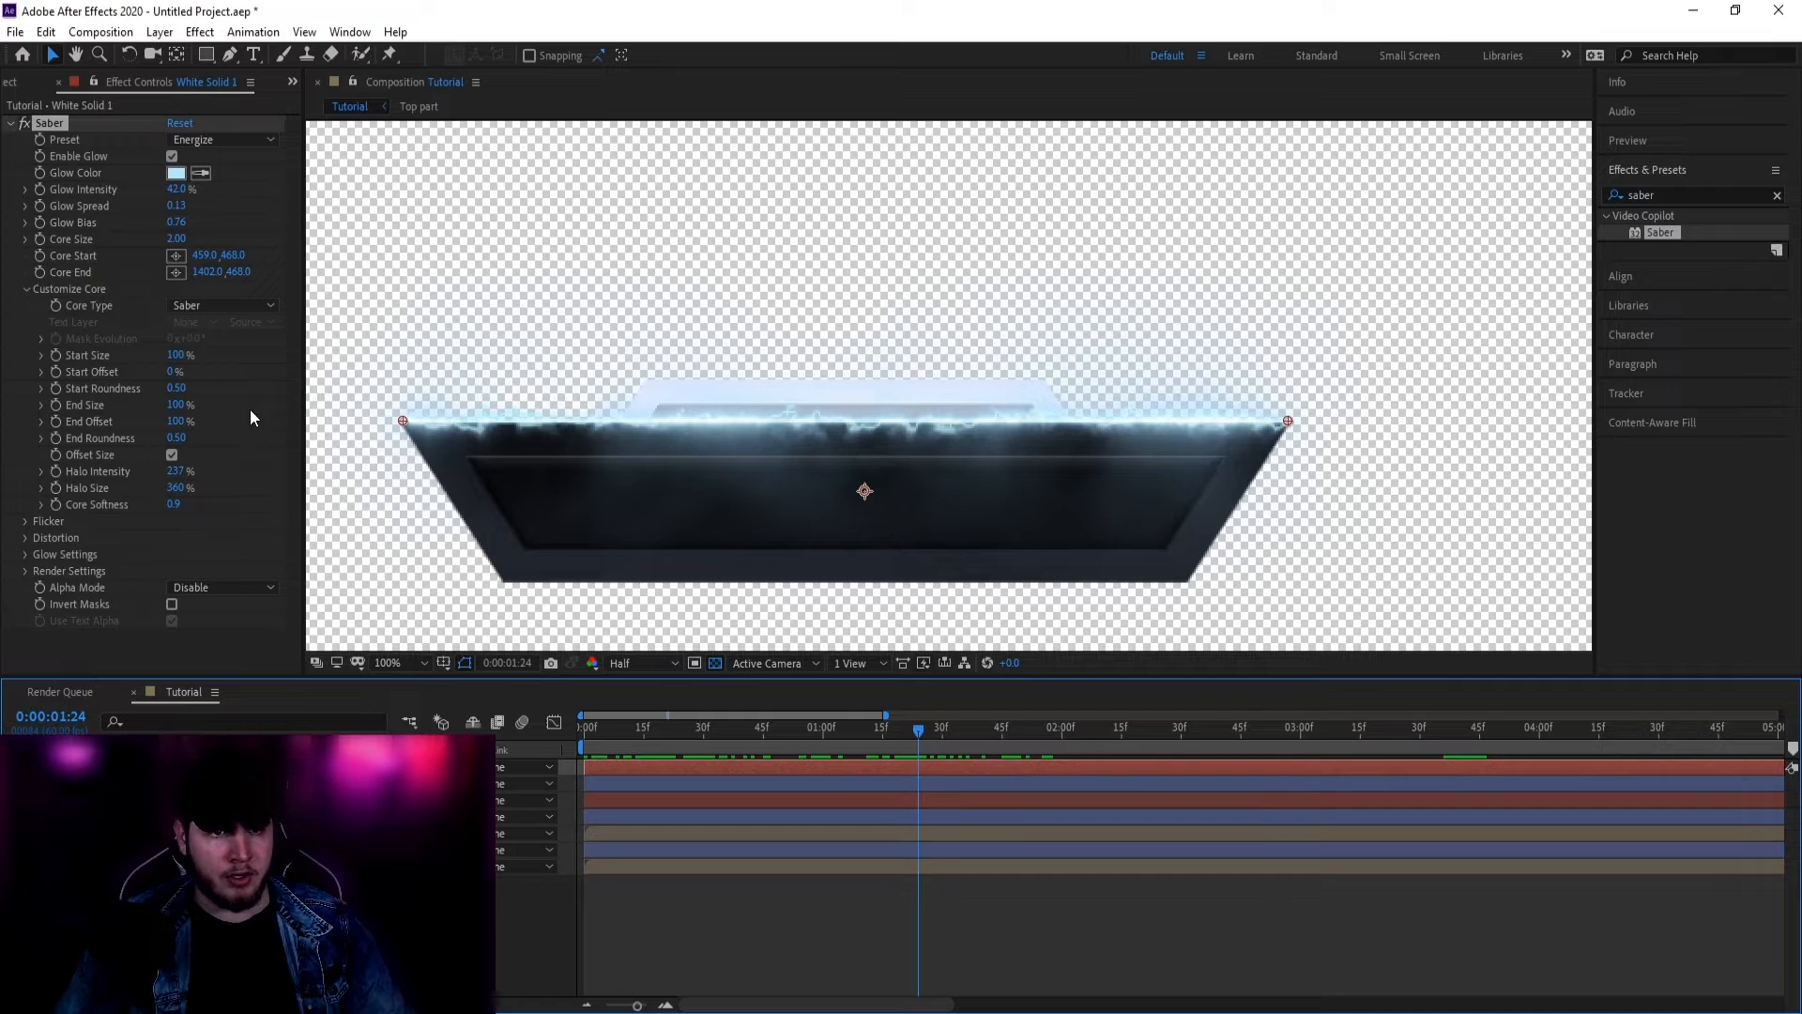
{"action": "left_click_drag", "start_coordinate": [171, 375], "coordinate": [288, 380]}
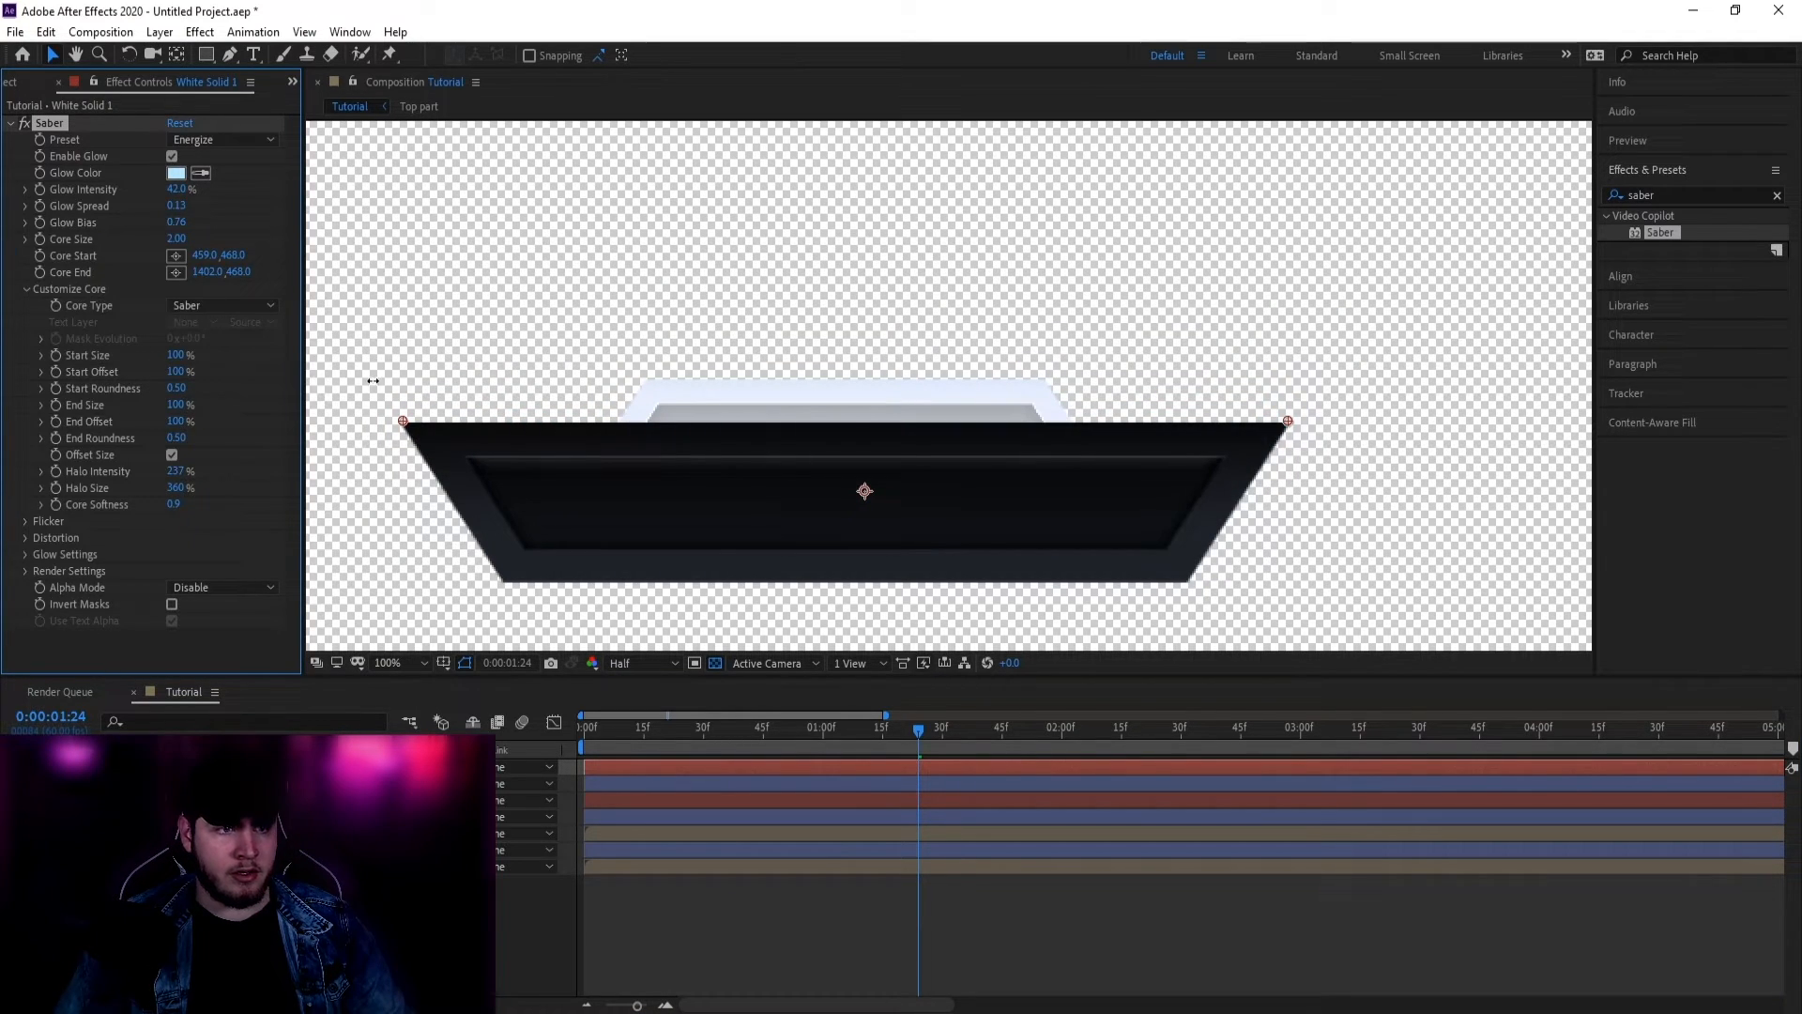
{"action": "left_click", "coordinate": [56, 371]}
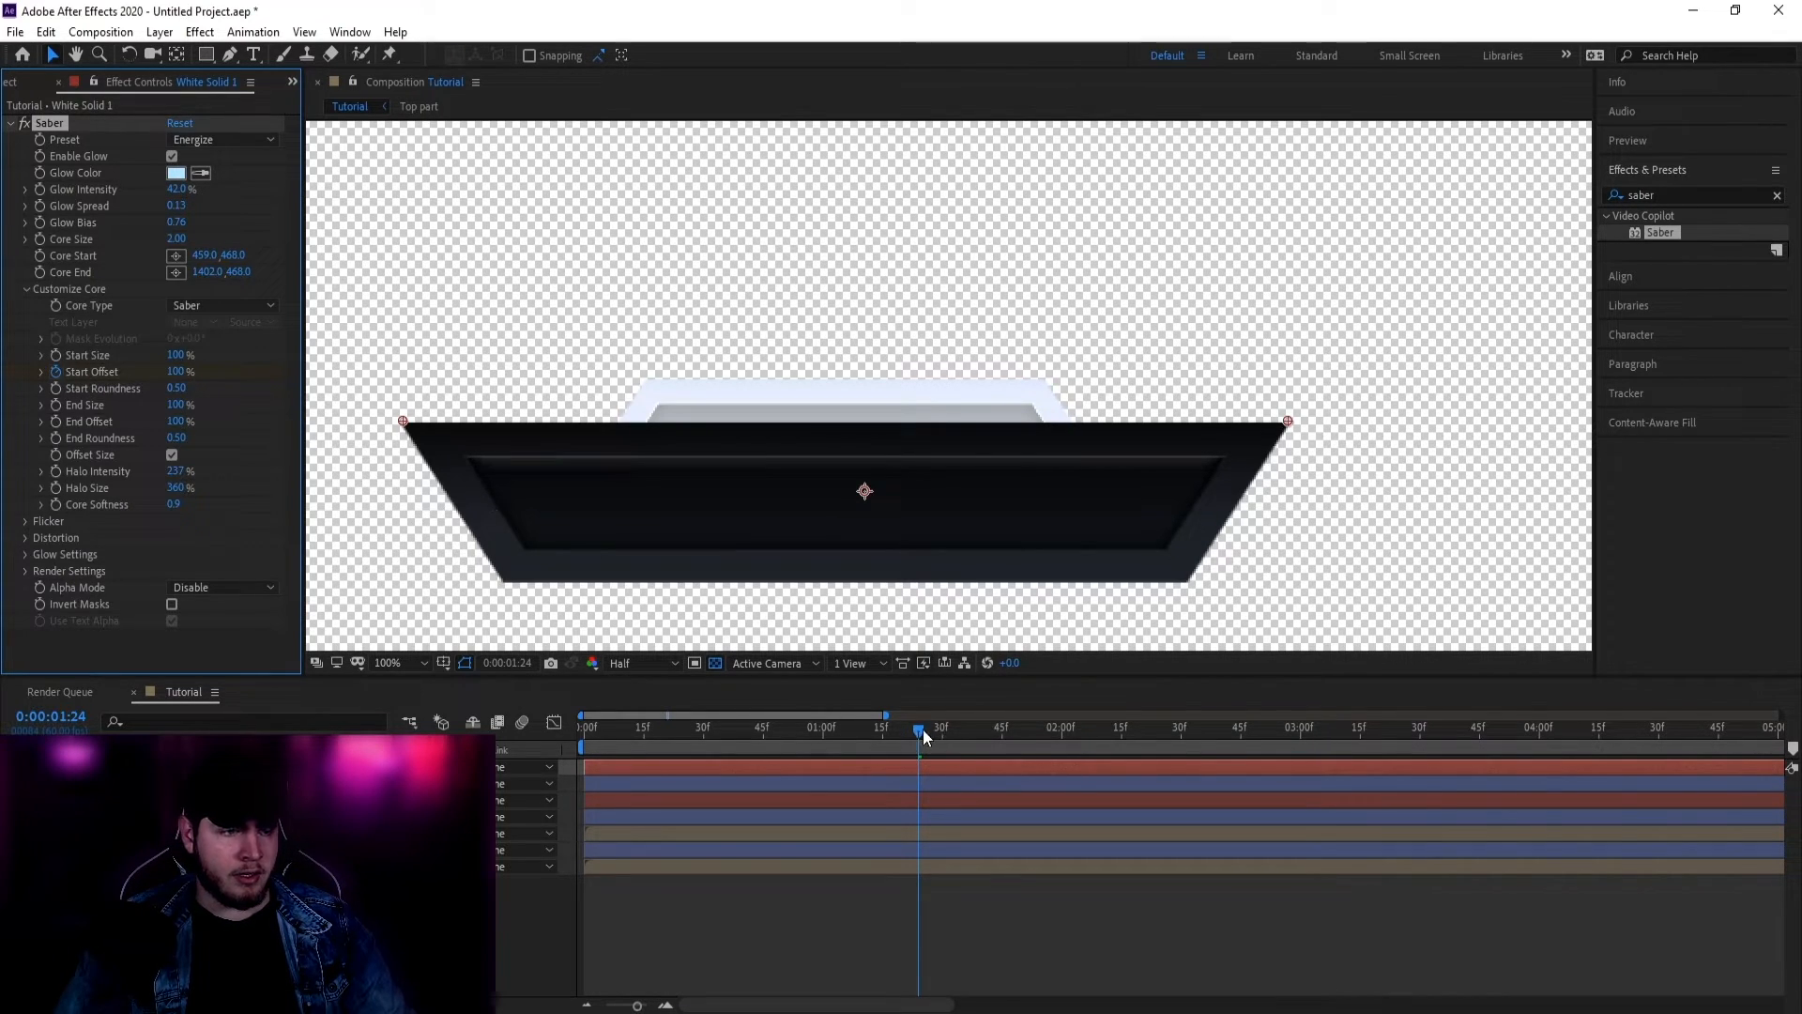
{"action": "left_click_drag", "start_coordinate": [921, 729], "coordinate": [1045, 734]}
{"action": "left_click", "coordinate": [177, 371]}
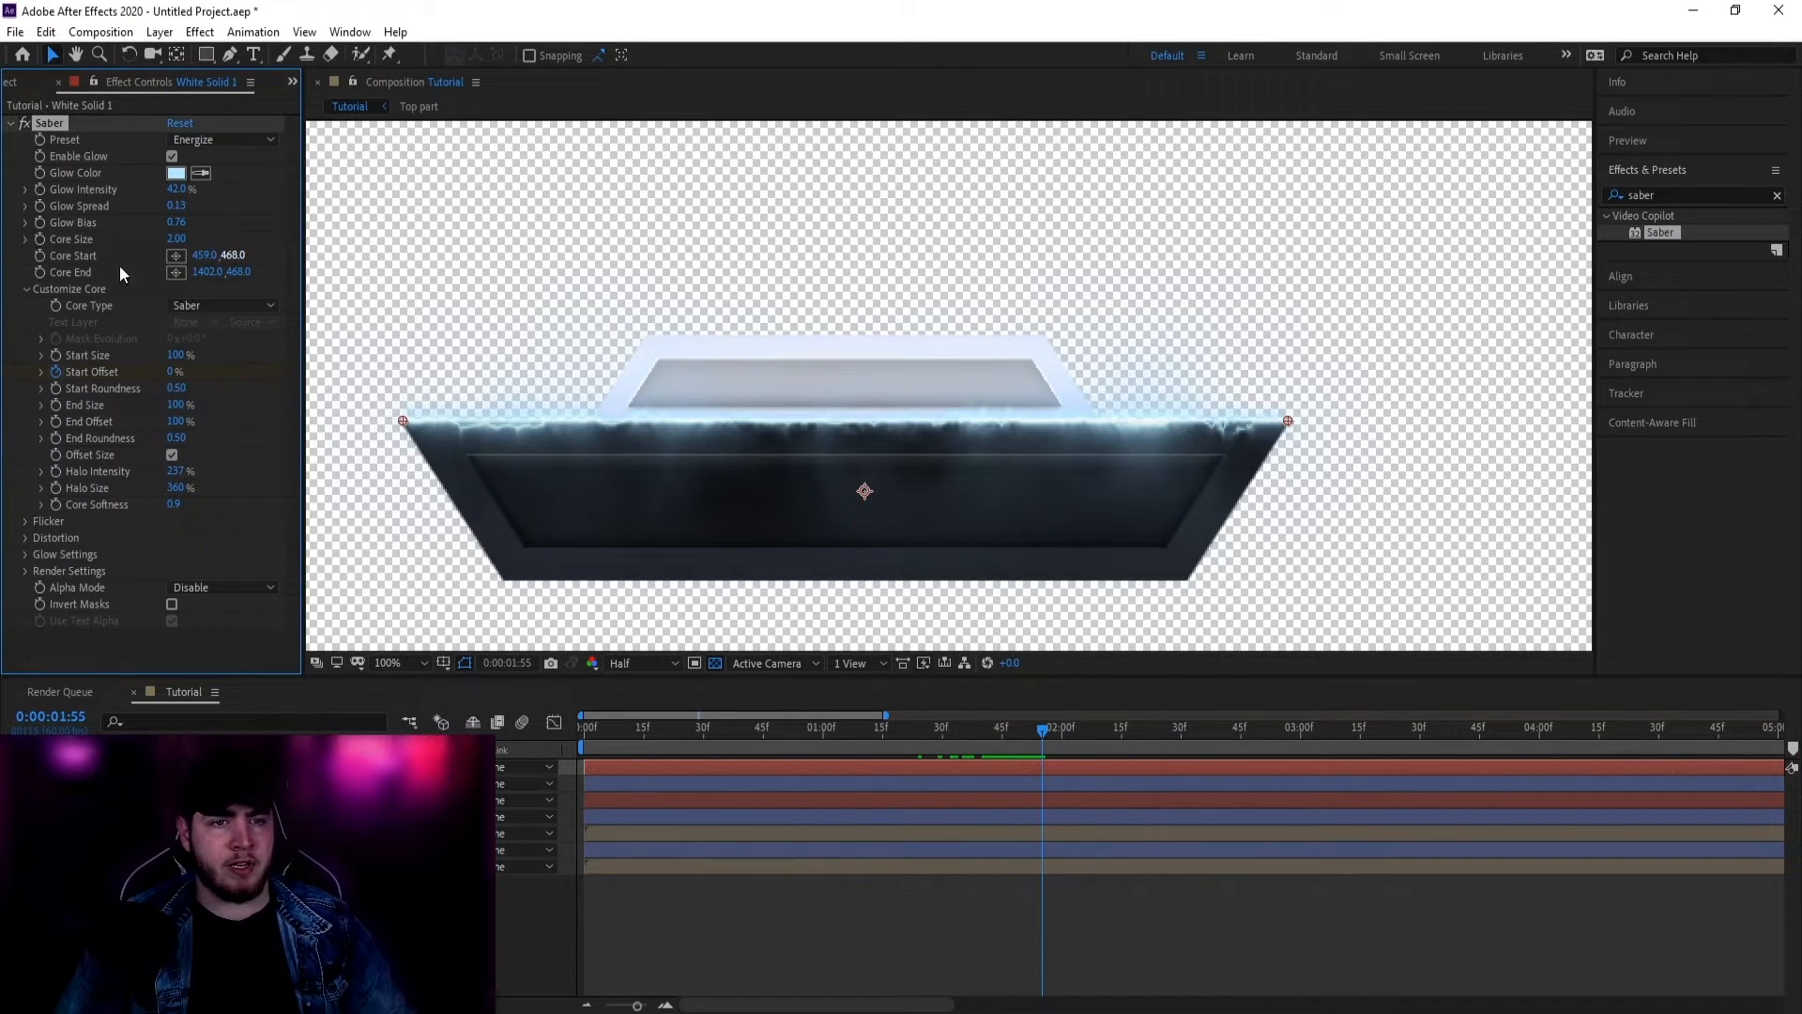
{"action": "left_click_drag", "start_coordinate": [971, 735], "coordinate": [1042, 742]}
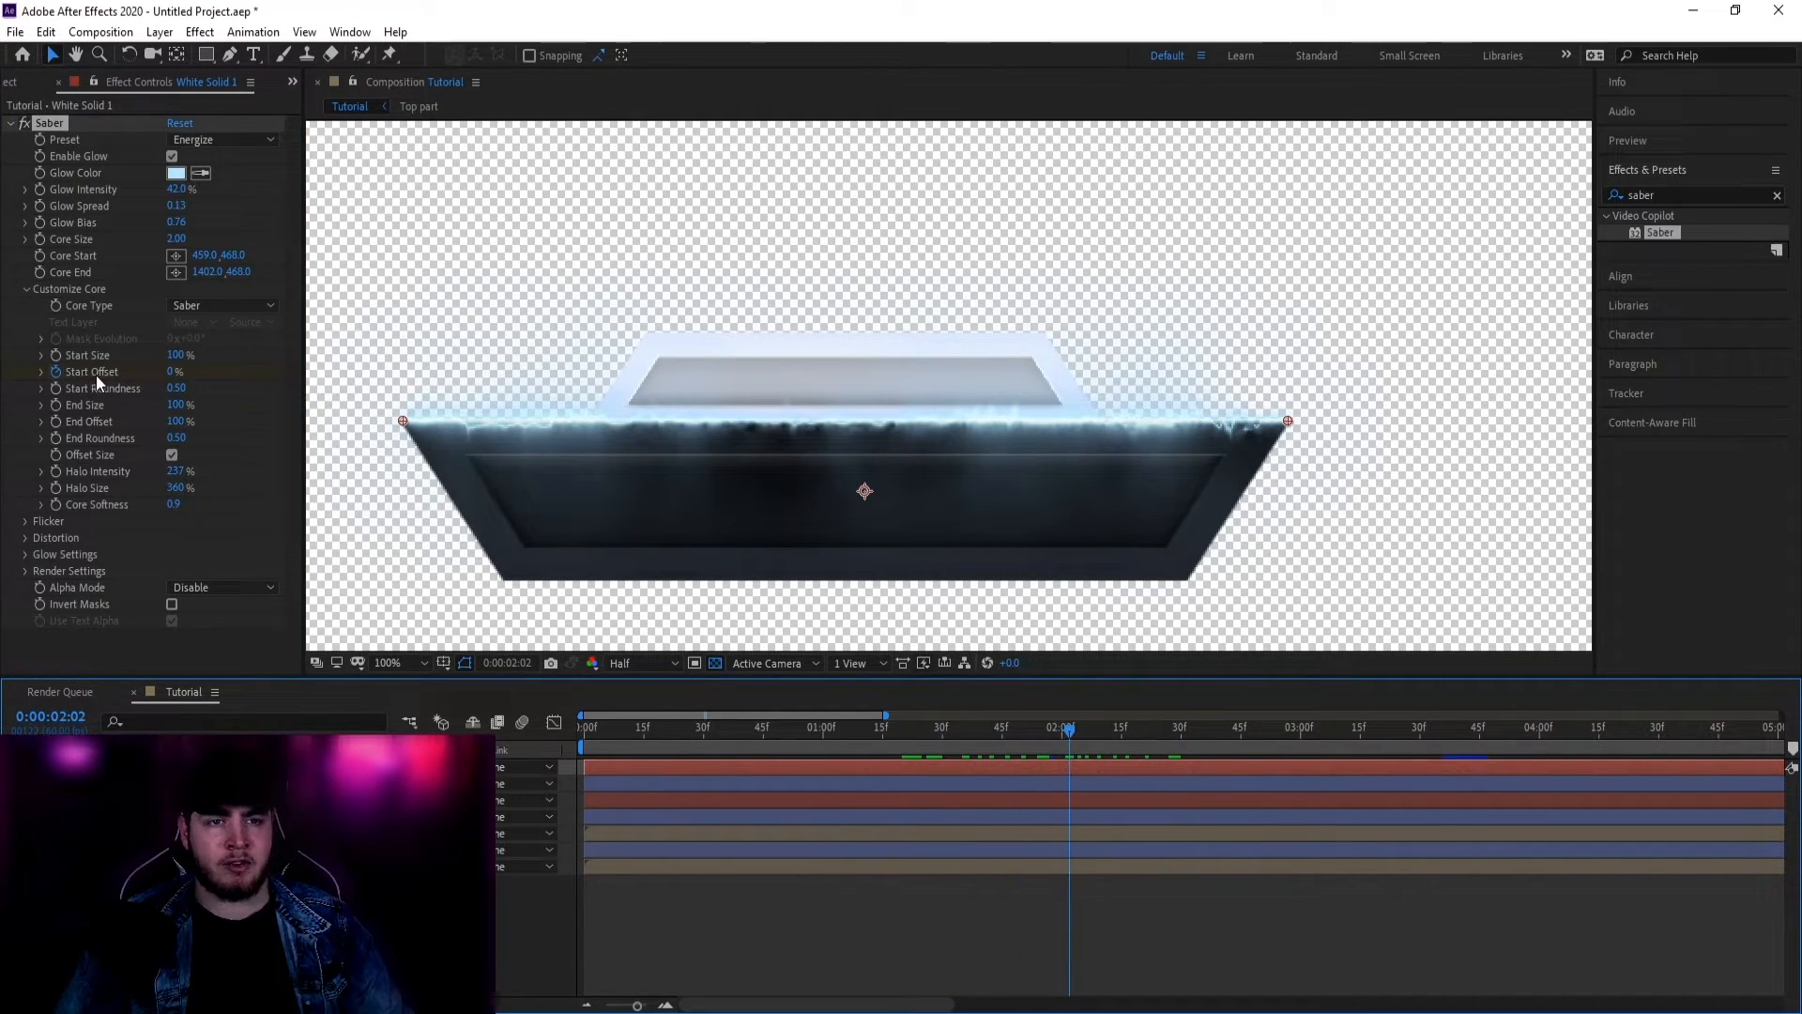
Step: Apply Easy Ease to both Start Offset keyframes and reshape the speed curve so the sweep starts fast
{"action": "key", "text": "u"}
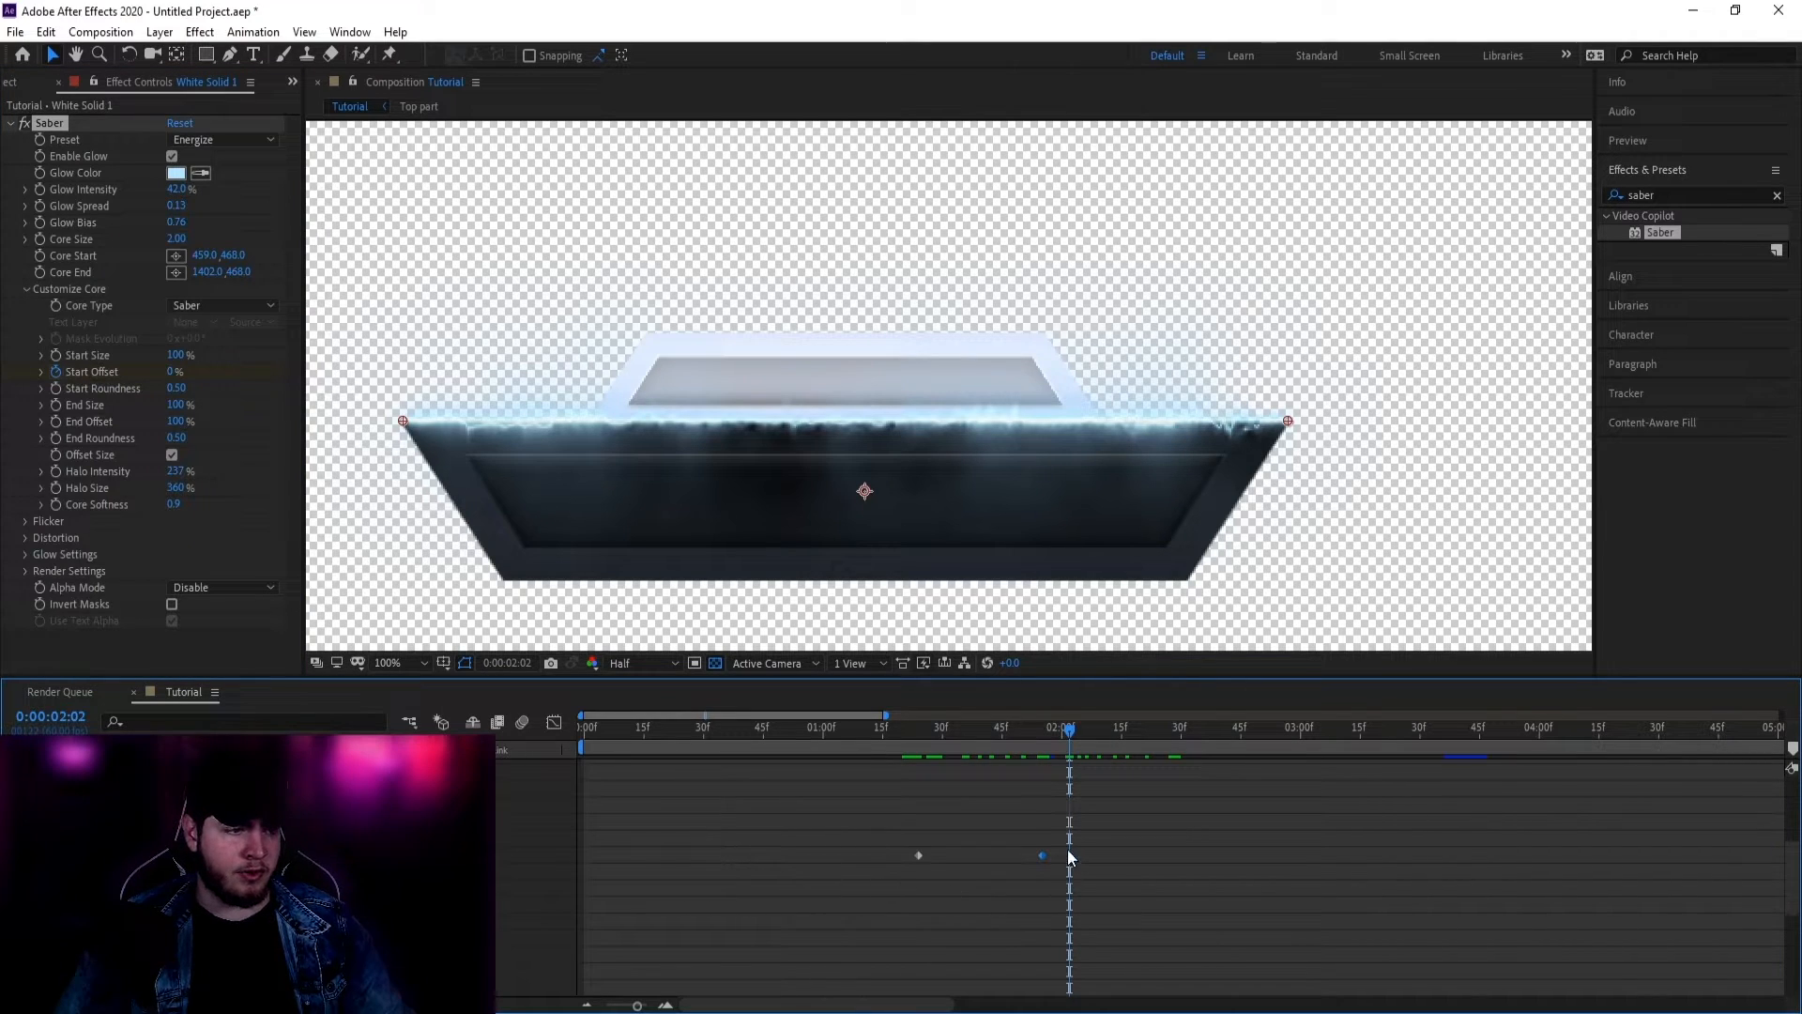
{"action": "left_click_drag", "start_coordinate": [1057, 842], "coordinate": [854, 877]}
{"action": "right_click", "coordinate": [920, 856]}
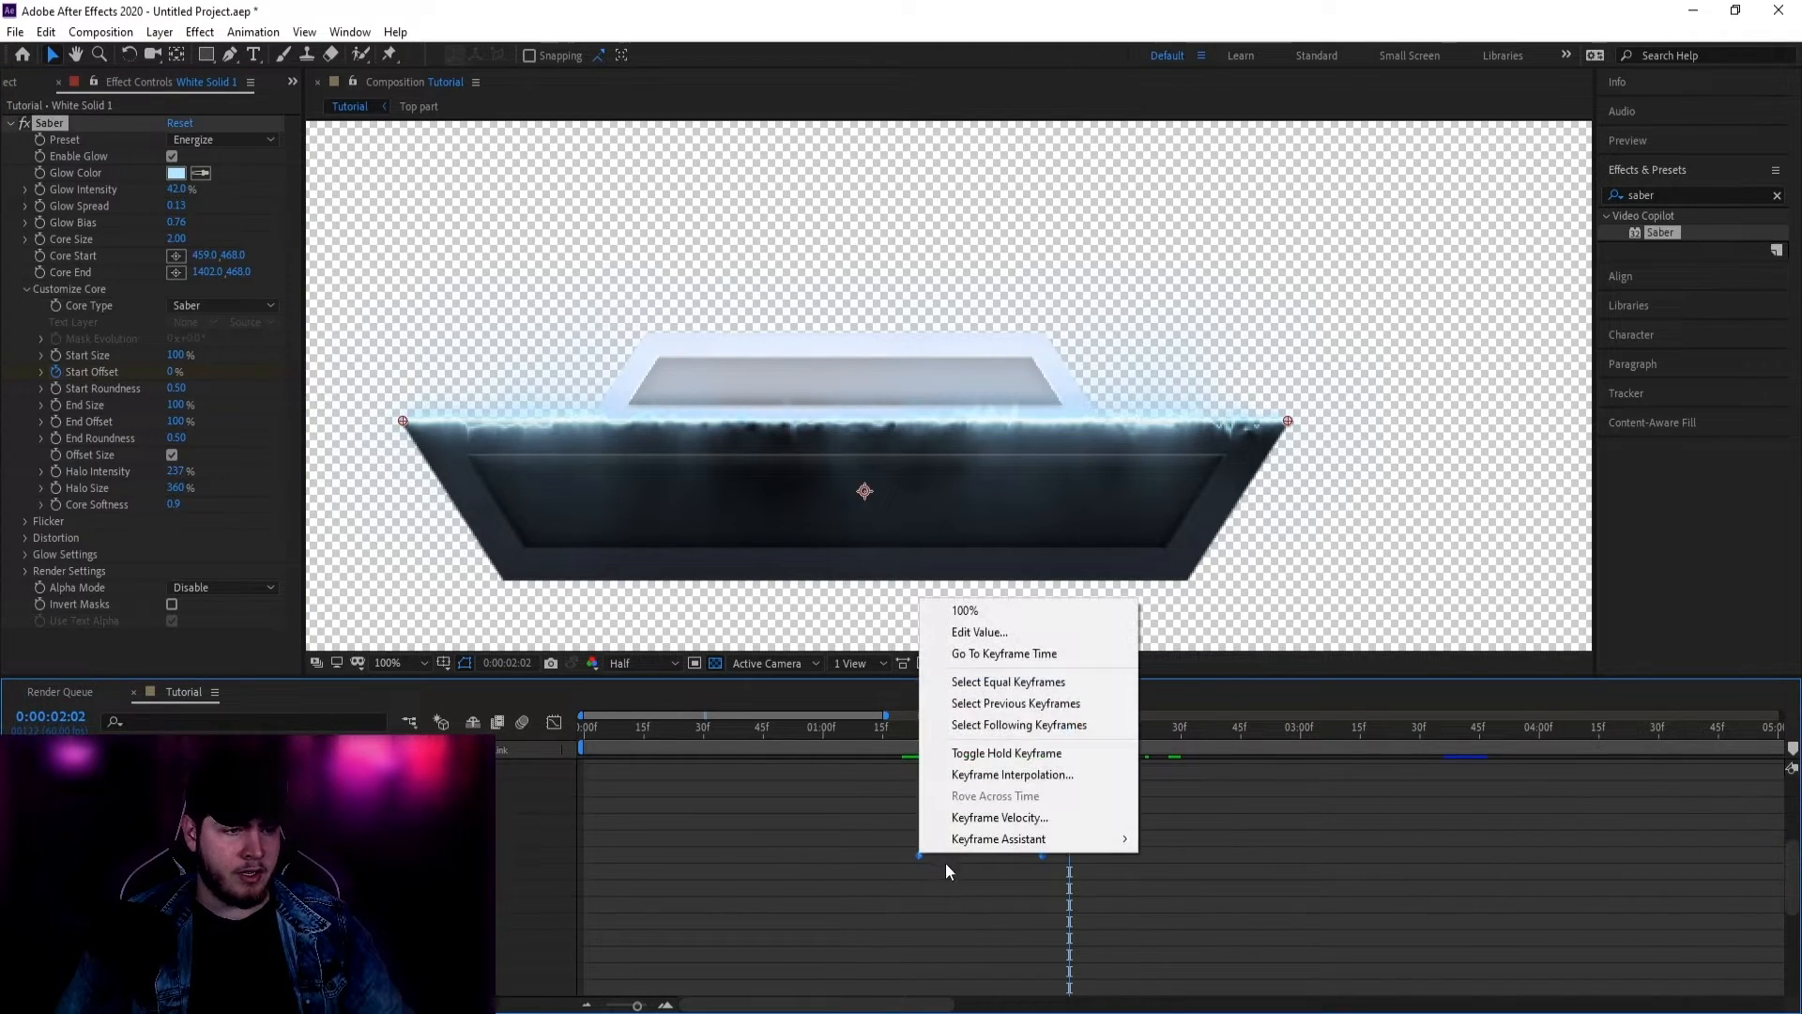
{"action": "mouse_move", "coordinate": [987, 841]}
{"action": "left_click", "coordinate": [1226, 904]}
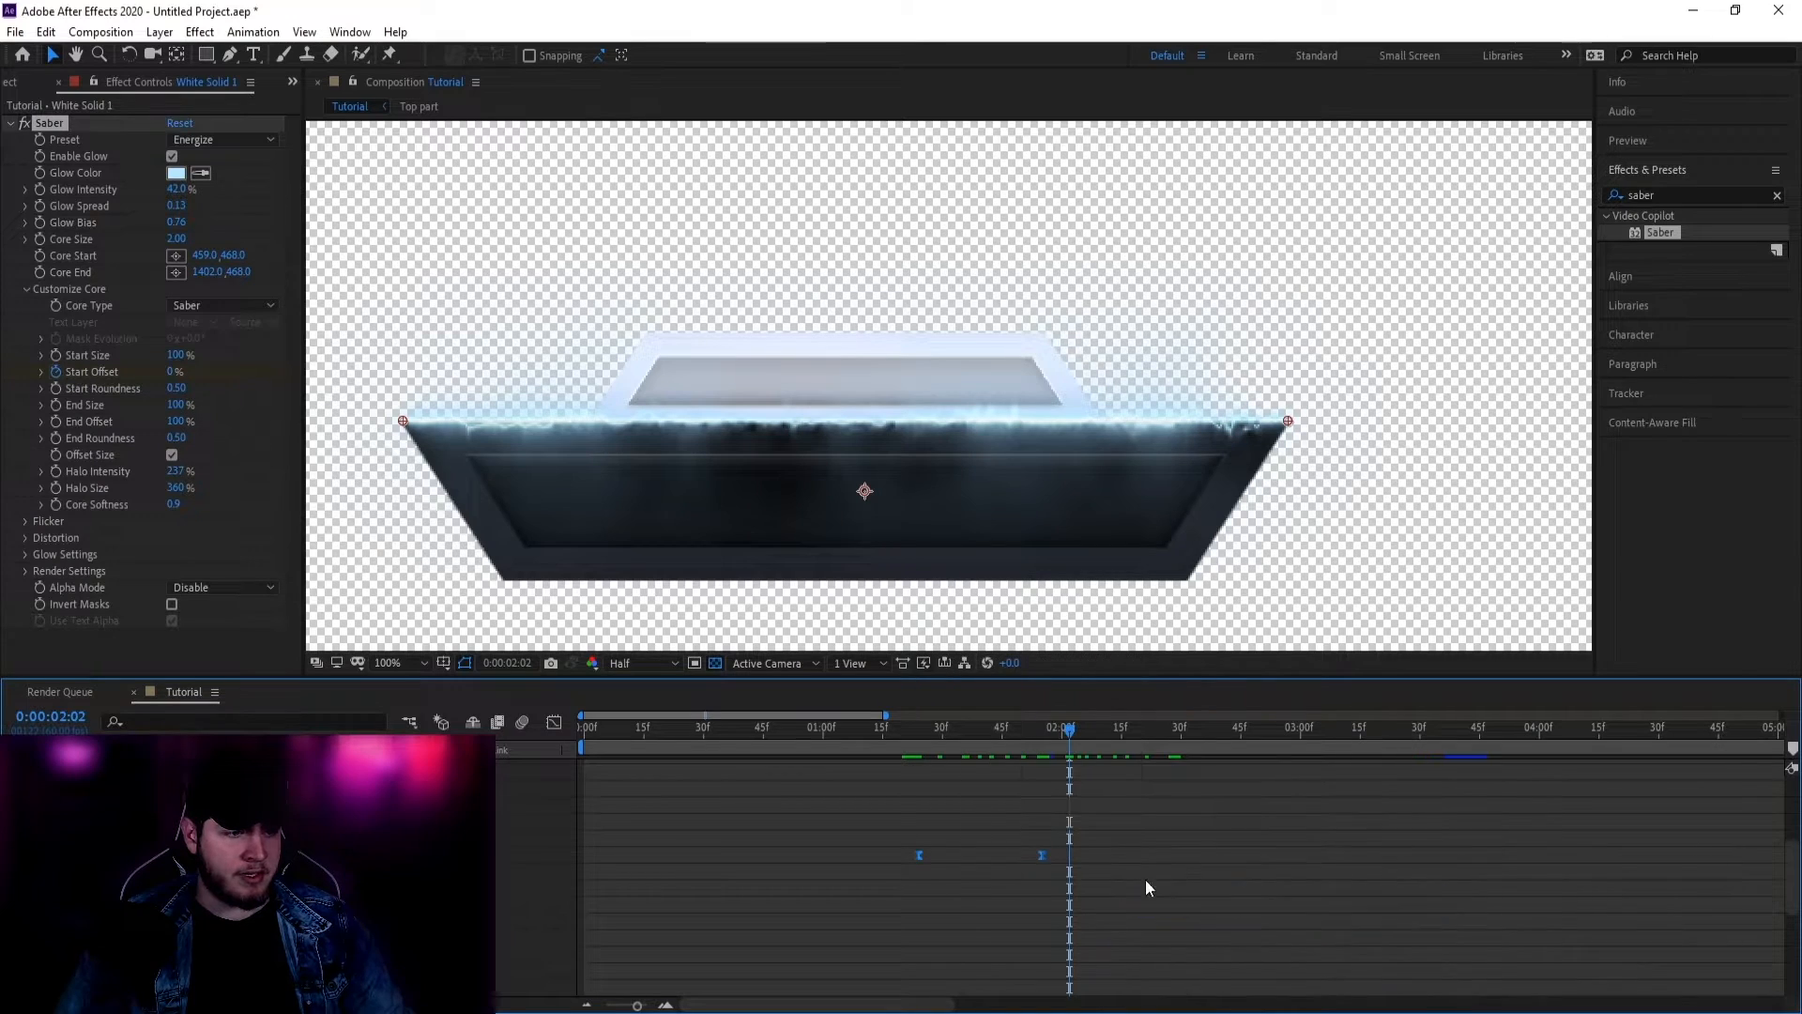
{"action": "left_click", "coordinate": [554, 721]}
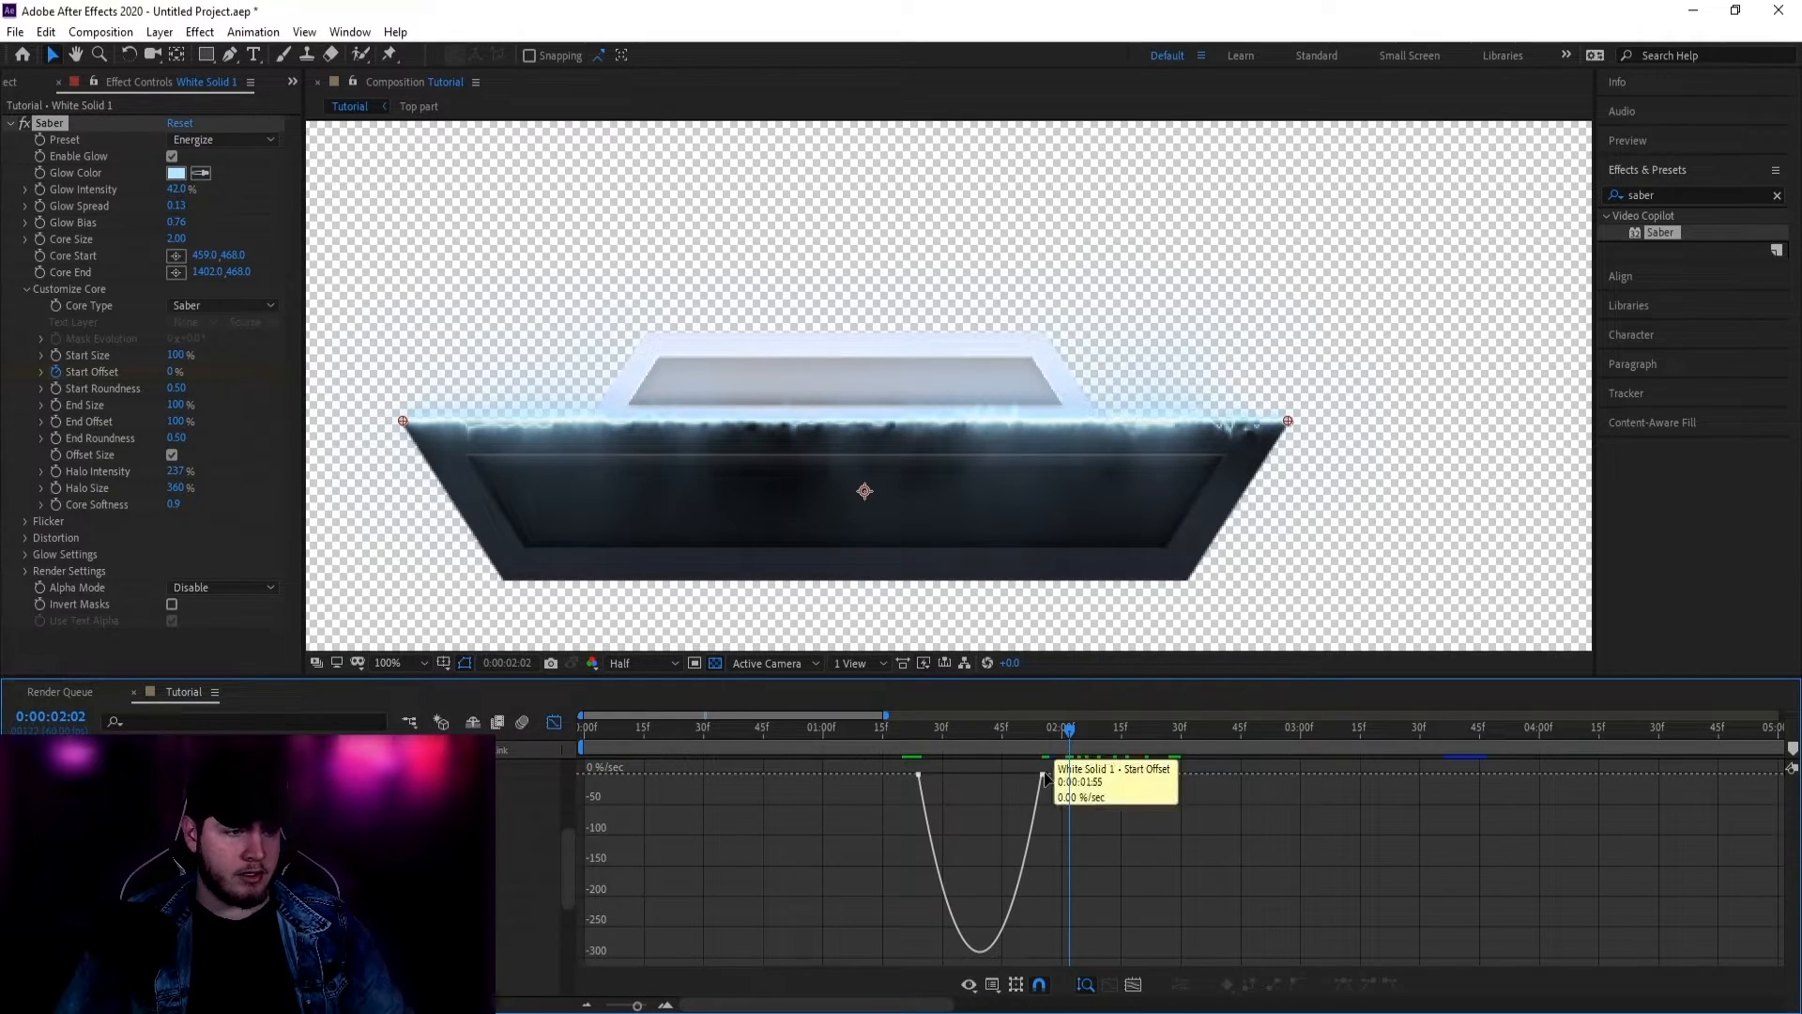
{"action": "left_click_drag", "start_coordinate": [1025, 781], "coordinate": [921, 780]}
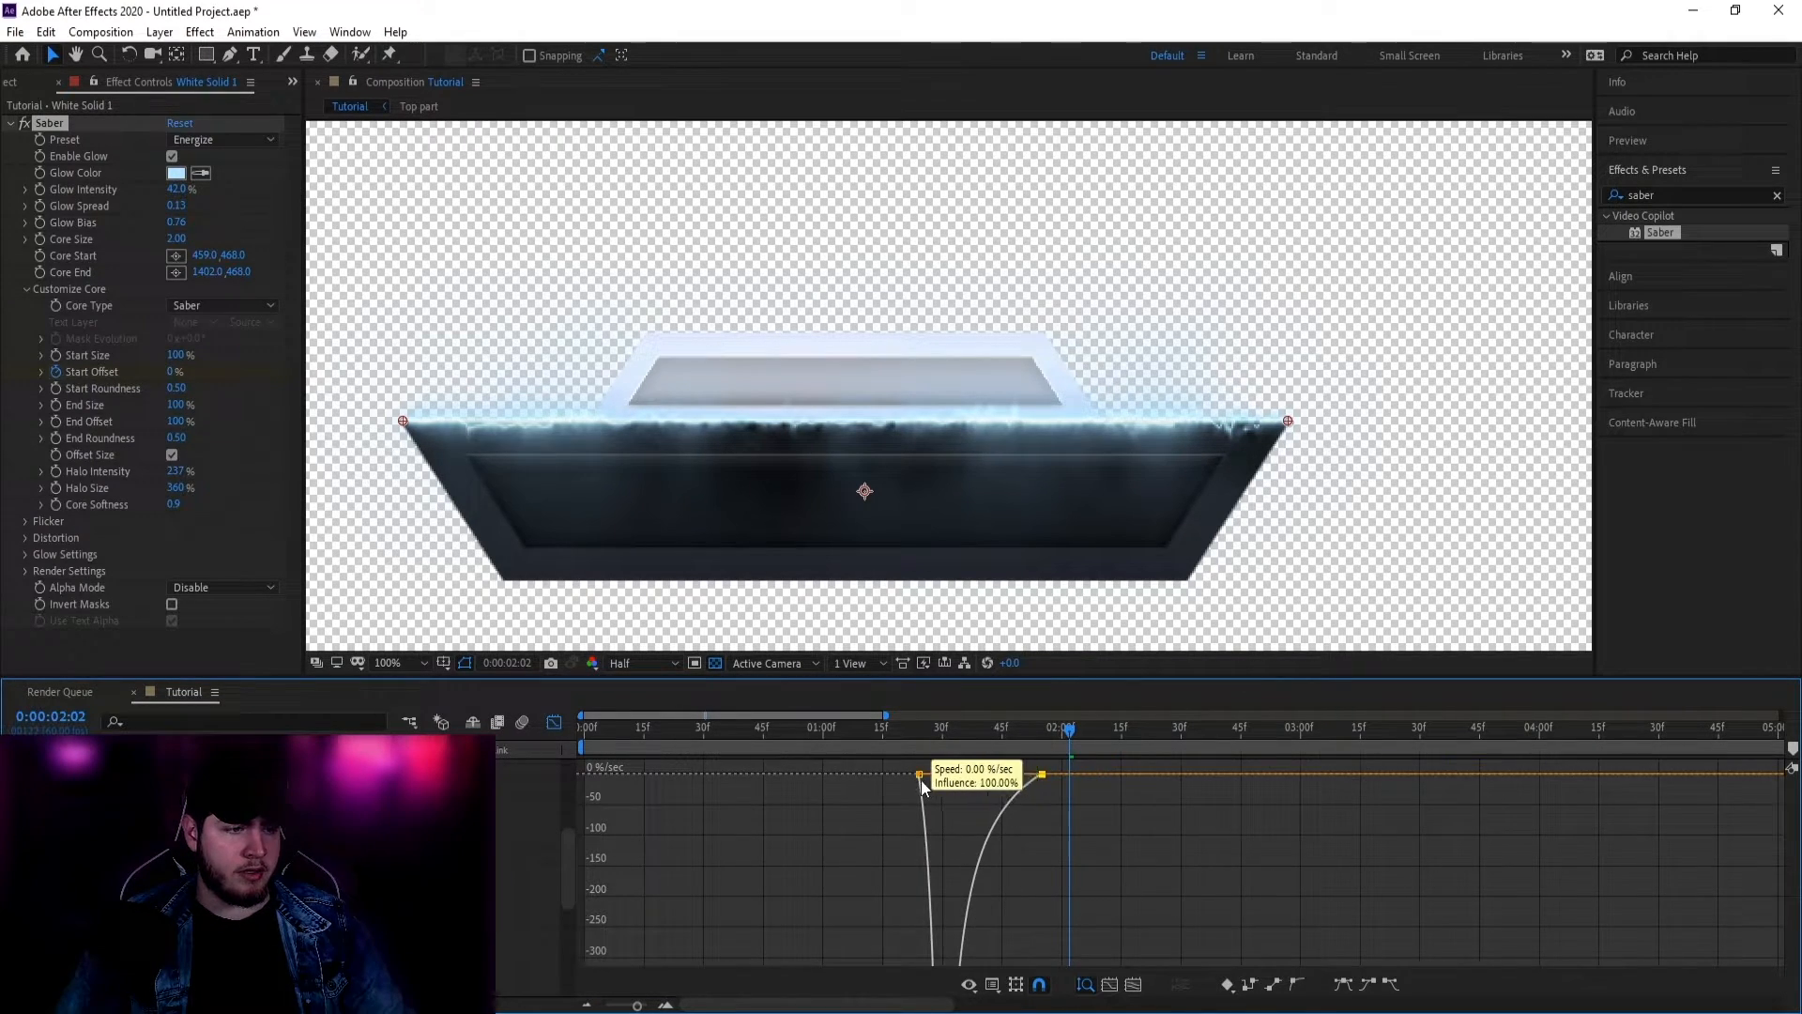
{"action": "left_click", "coordinate": [554, 722]}
Step: Preview the glow's entrance and shift the second keyframe later to refine timing
{"action": "left_click_drag", "start_coordinate": [663, 728], "coordinate": [787, 718]}
{"action": "key", "text": "space"}
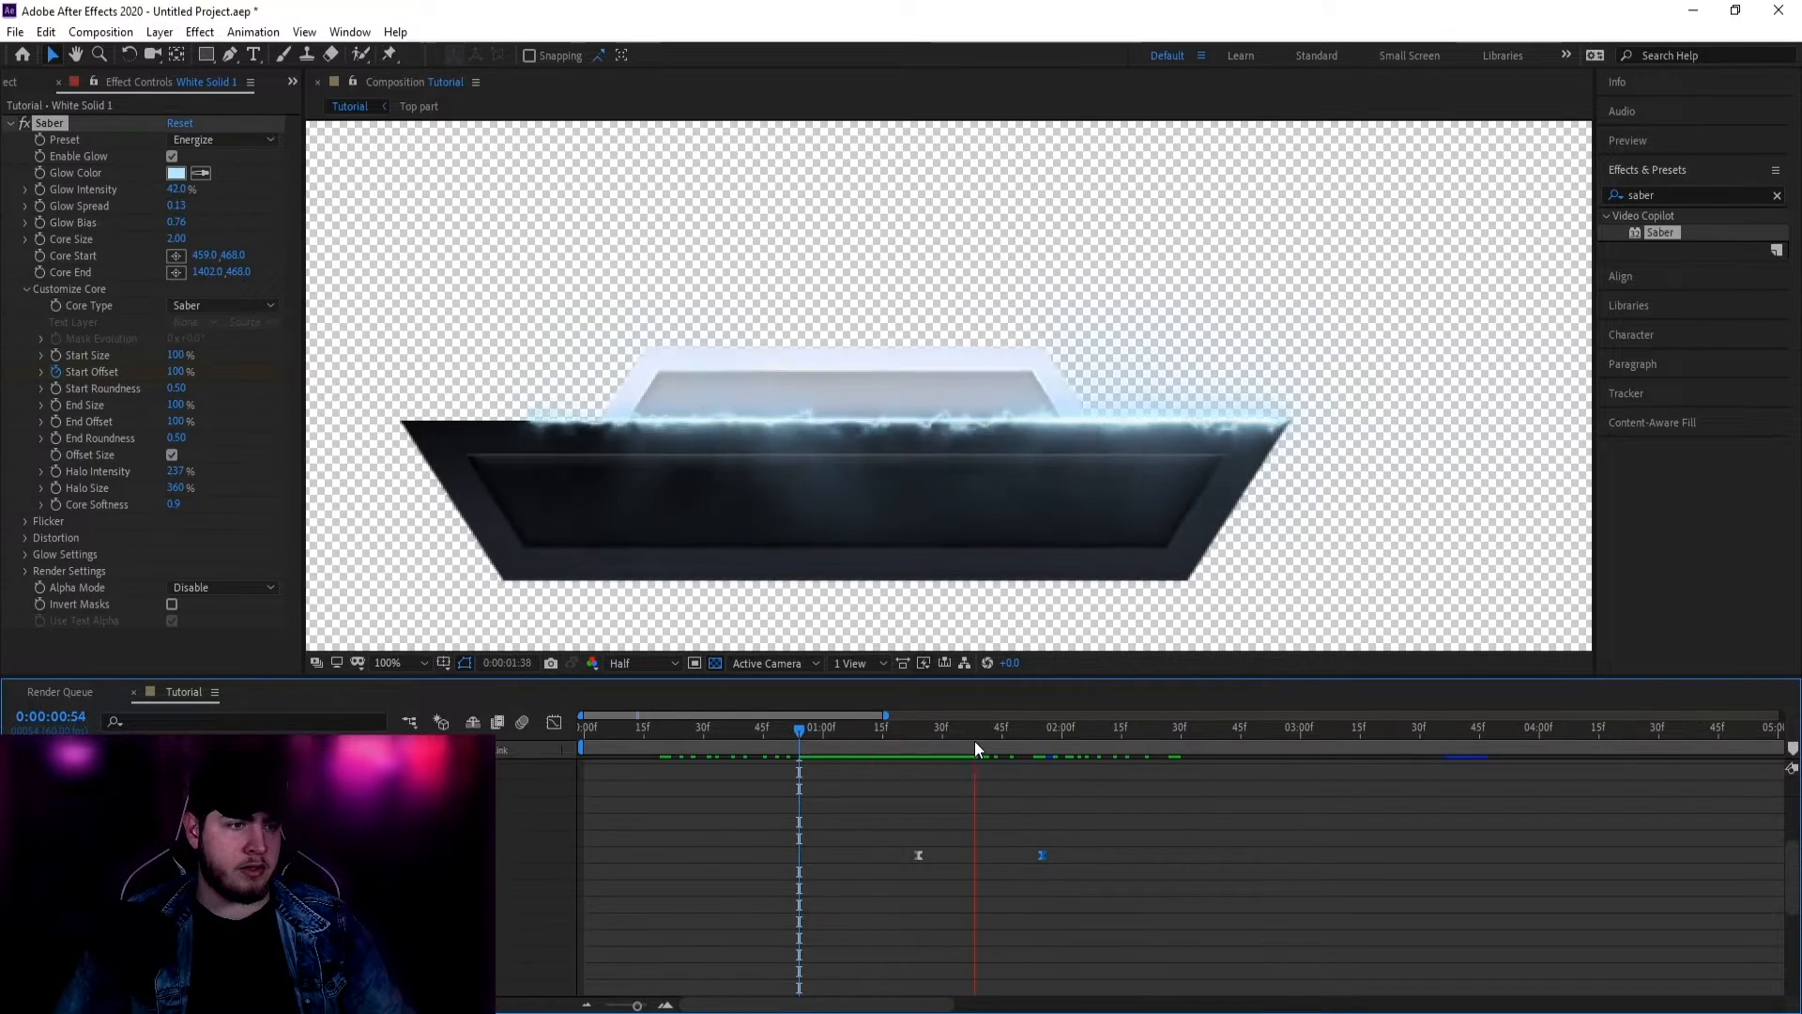
{"action": "left_click_drag", "start_coordinate": [1041, 854], "coordinate": [1185, 855]}
{"action": "left_click", "coordinate": [818, 729]}
{"action": "key", "text": "space"}
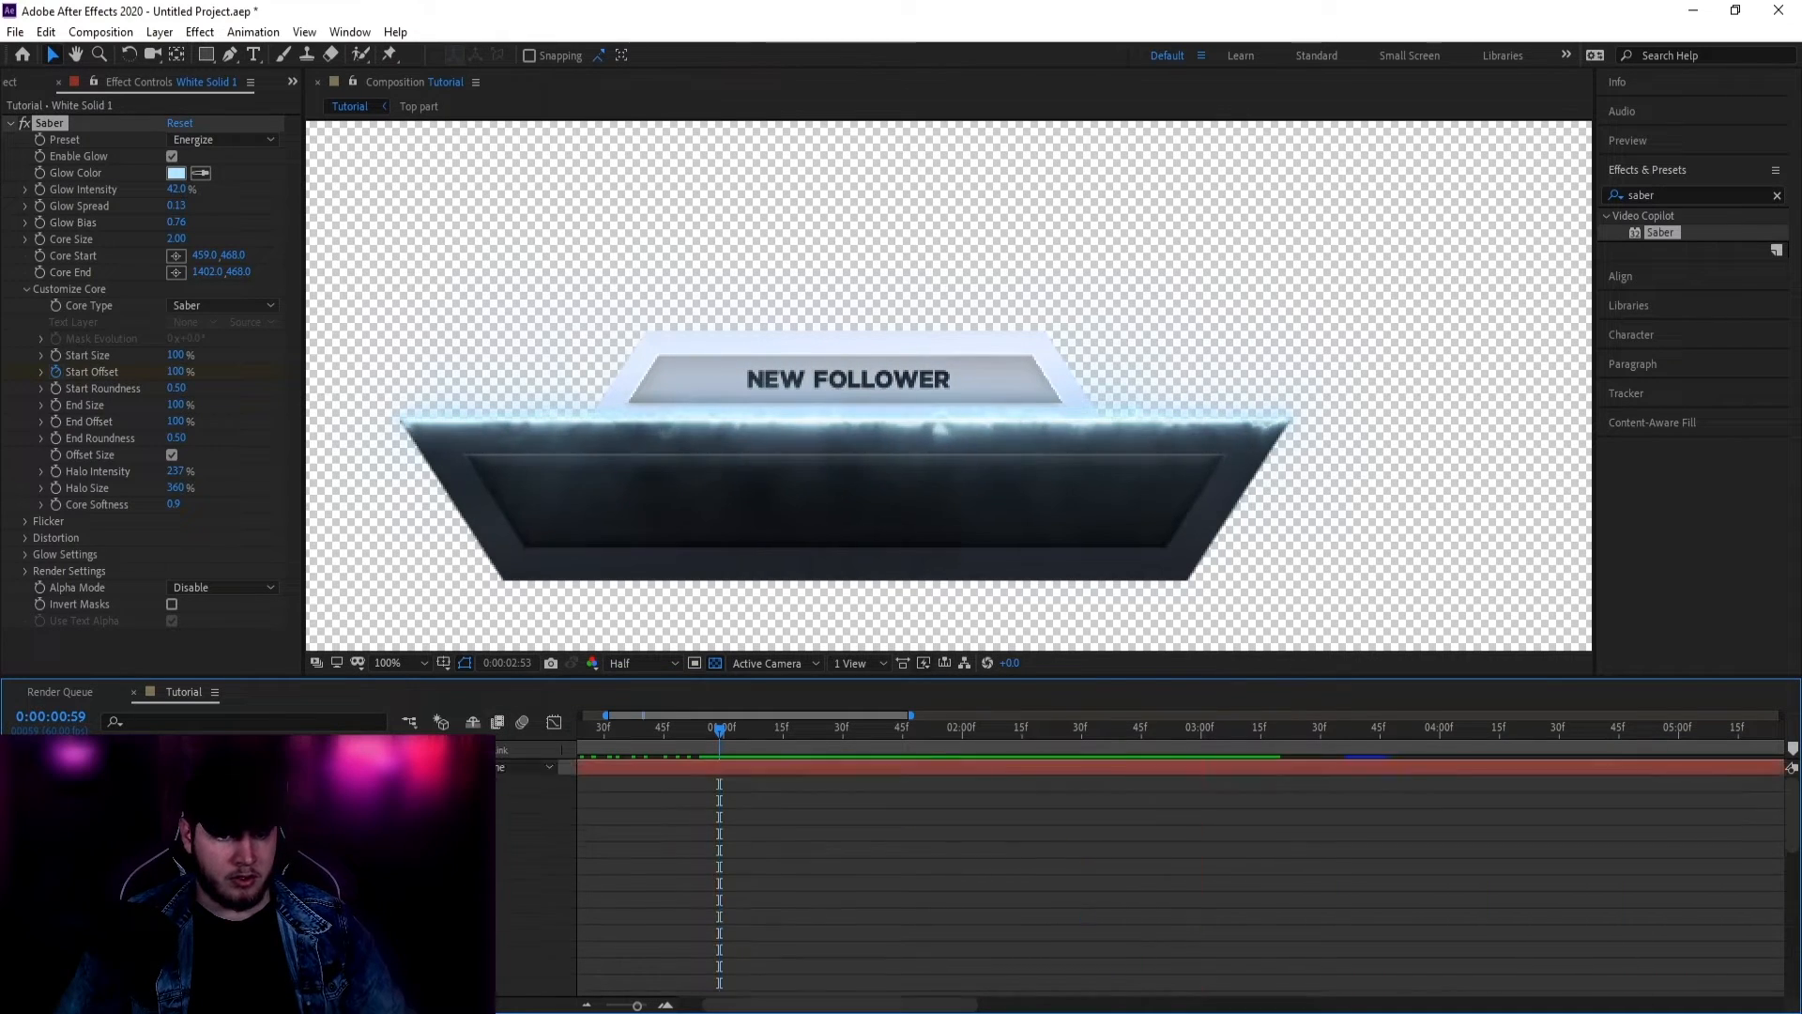
{"action": "scroll", "coordinate": [999, 803], "scroll_direction": "up", "scroll_amount": 5}
Step: Reveal all layers' keyframes and copy the Saber's Start Offset keyframes to 0:00:09:00
{"action": "left_click", "coordinate": [549, 784]}
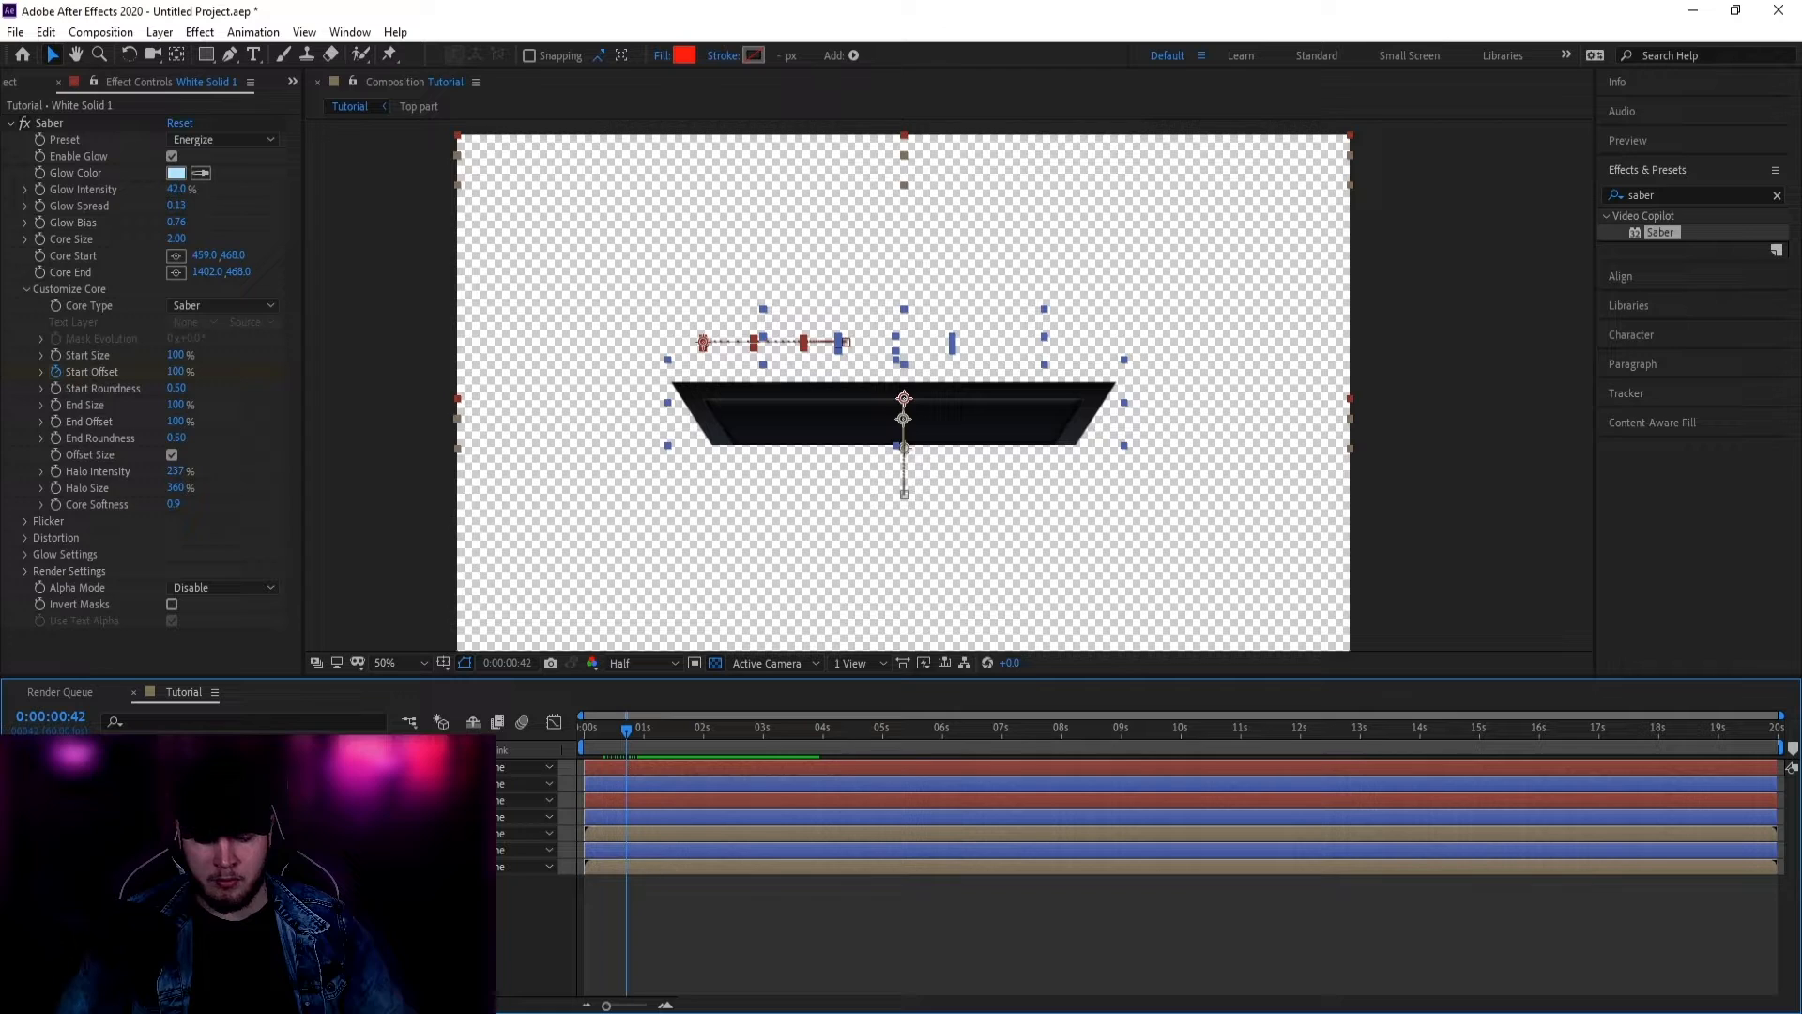
{"action": "key", "text": "u"}
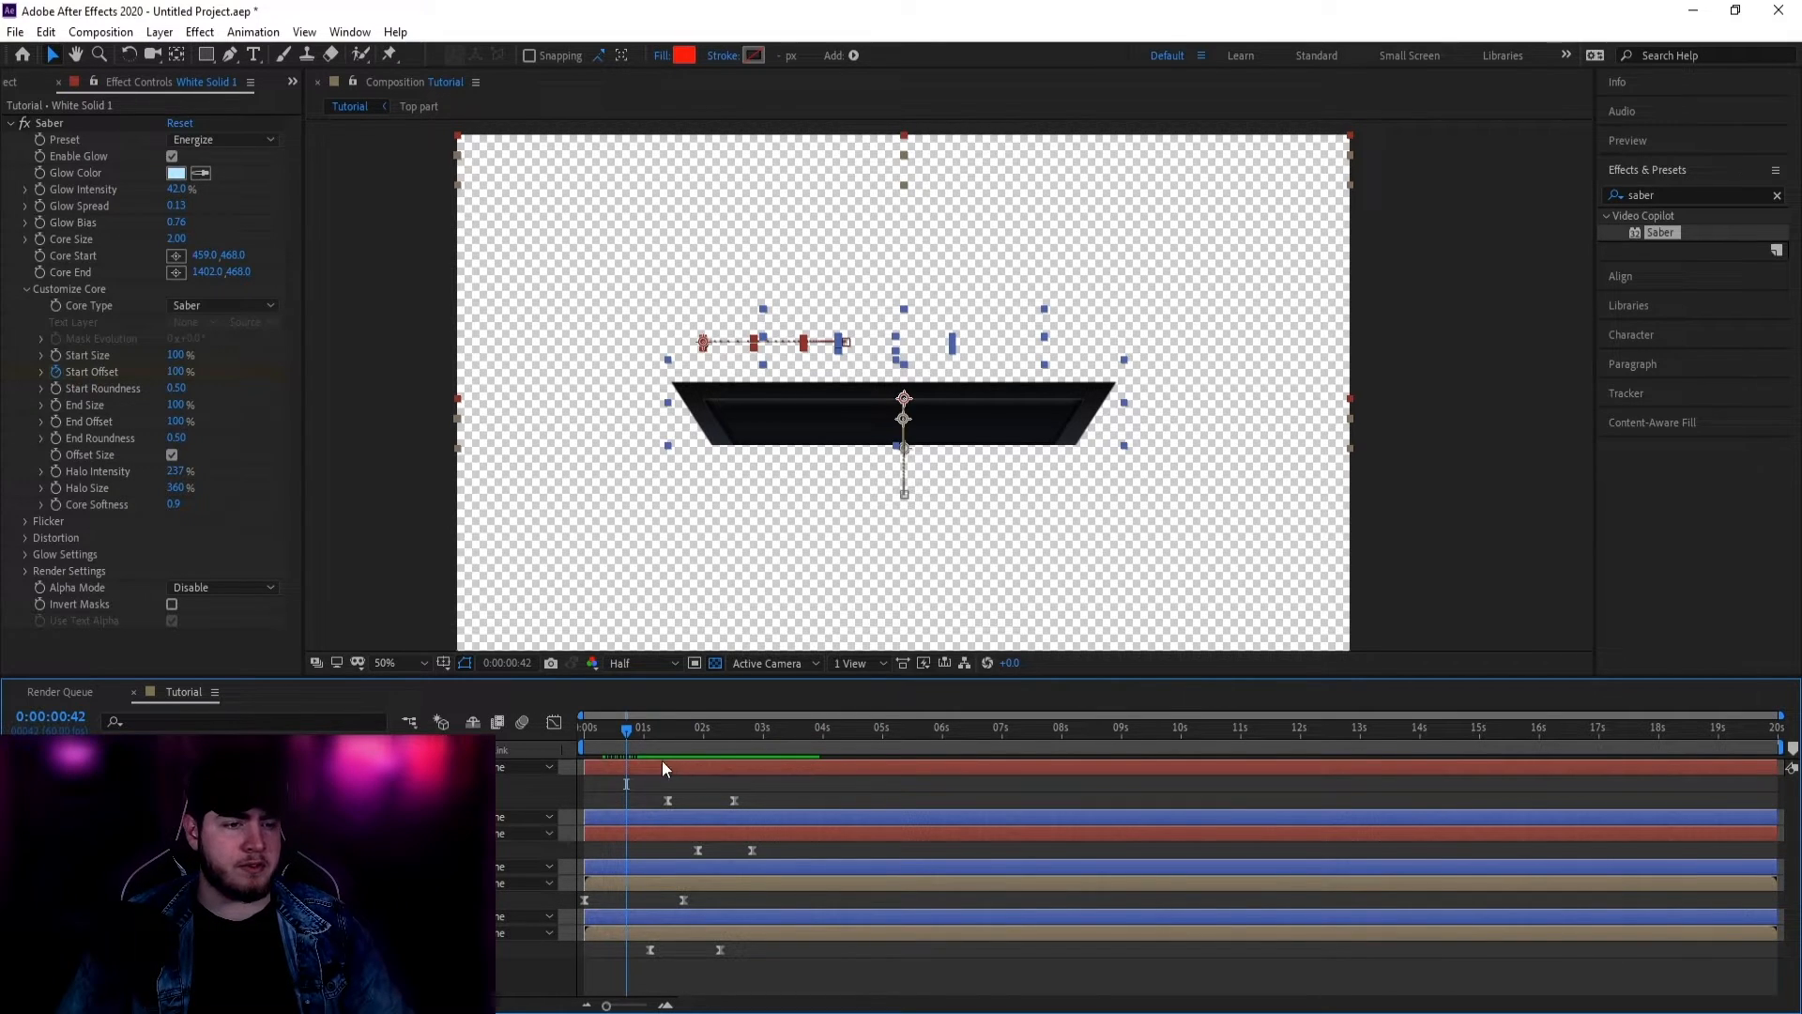
{"action": "left_click_drag", "start_coordinate": [621, 735], "coordinate": [1118, 758]}
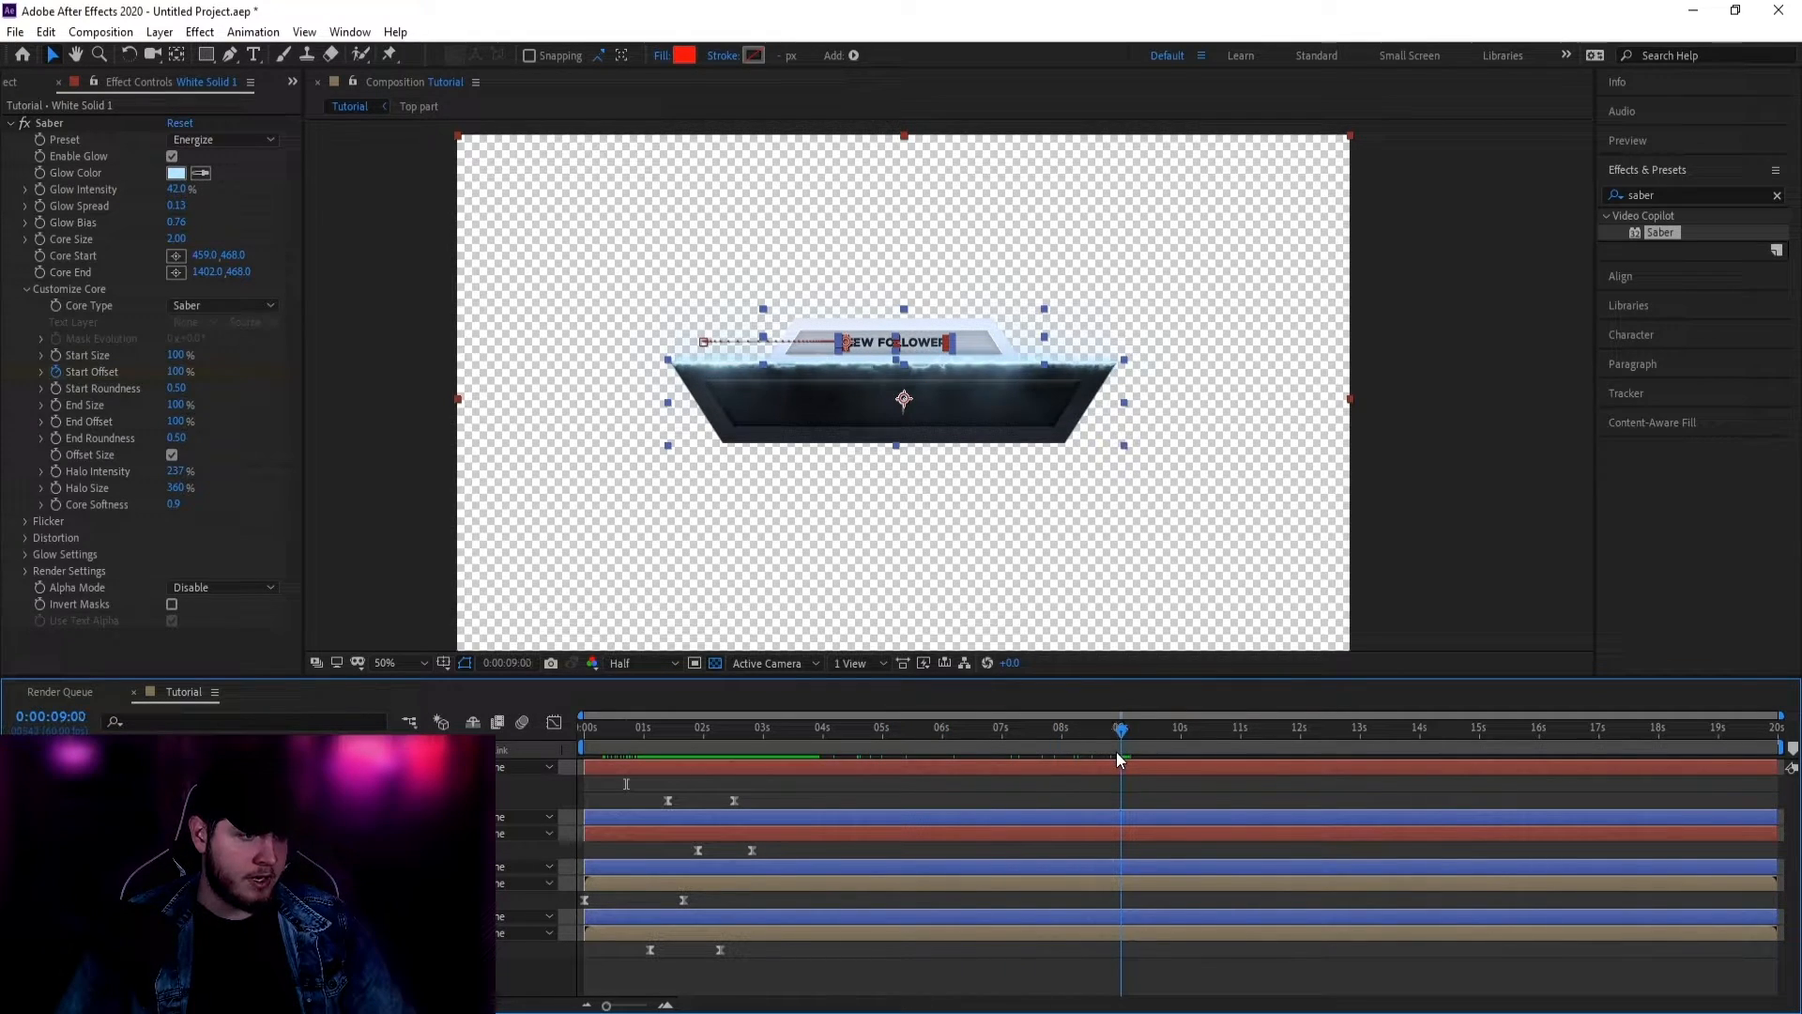
{"action": "left_click_drag", "start_coordinate": [762, 809], "coordinate": [643, 798]}
{"action": "key", "text": "ctrl+c"}
{"action": "key", "text": "ctrl+v"}
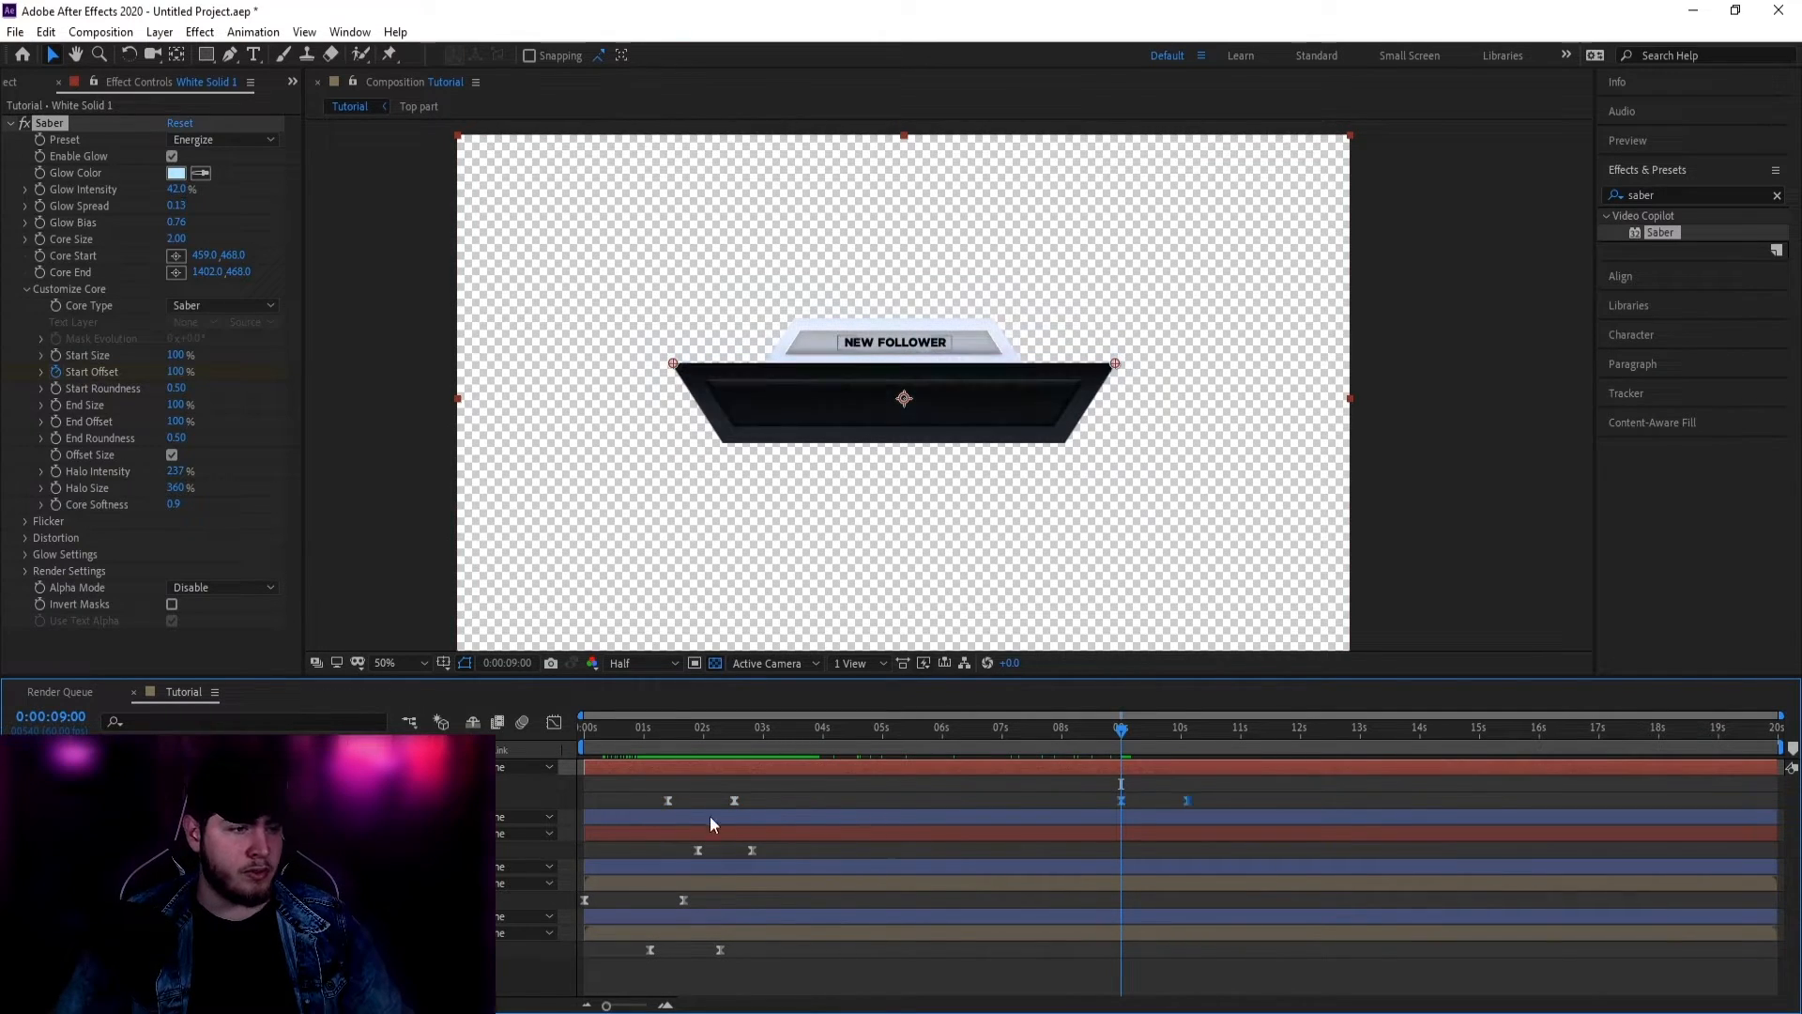
Step: Copy the NEW FOLLOWER, next layer and Top part intro keyframes to the 9-second mark
{"action": "left_click_drag", "start_coordinate": [769, 854], "coordinate": [612, 842]}
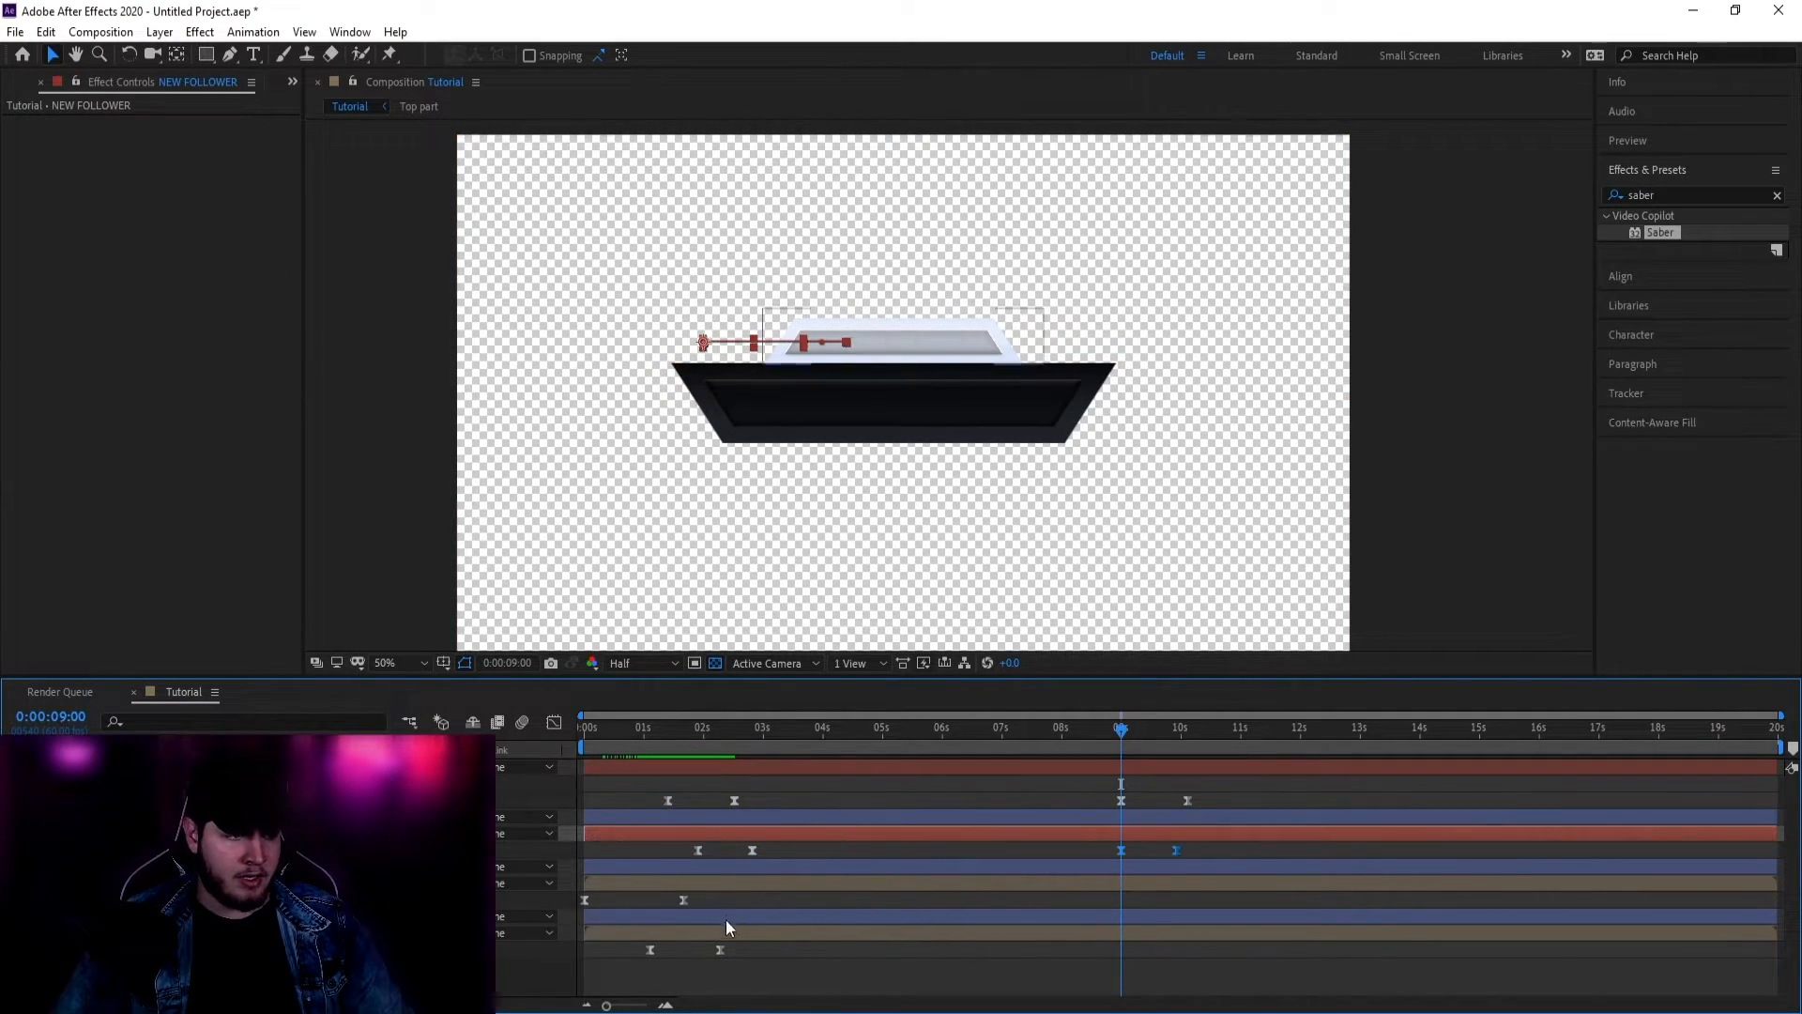
{"action": "key", "text": "ctrl+c"}
{"action": "key", "text": "ctrl+v"}
{"action": "left_click_drag", "start_coordinate": [575, 899], "coordinate": [627, 949]}
{"action": "key", "text": "ctrl+c"}
{"action": "key", "text": "ctrl+v"}
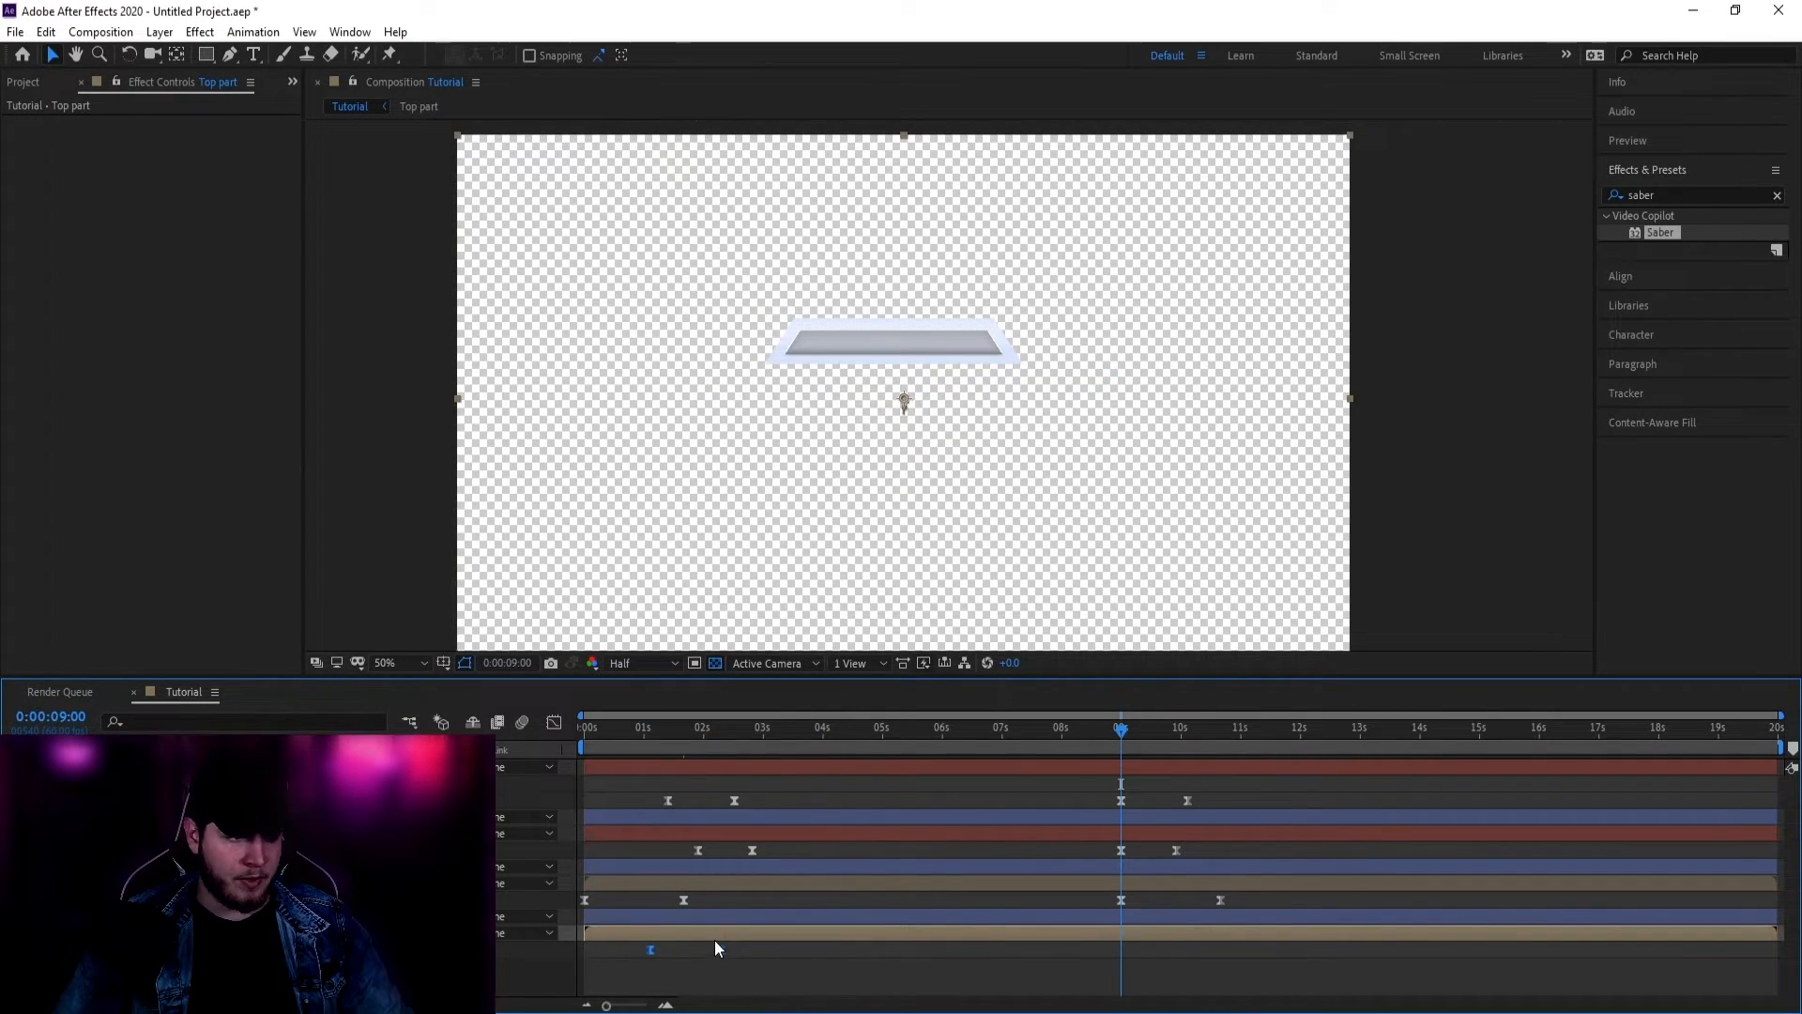
{"action": "key", "text": "ctrl+c"}
{"action": "key", "text": "ctrl+v"}
Step: Time-Reverse the pasted keyframes and preview the exit animation from just before 9 seconds
{"action": "left_click", "coordinate": [1158, 888], "text": "shift"}
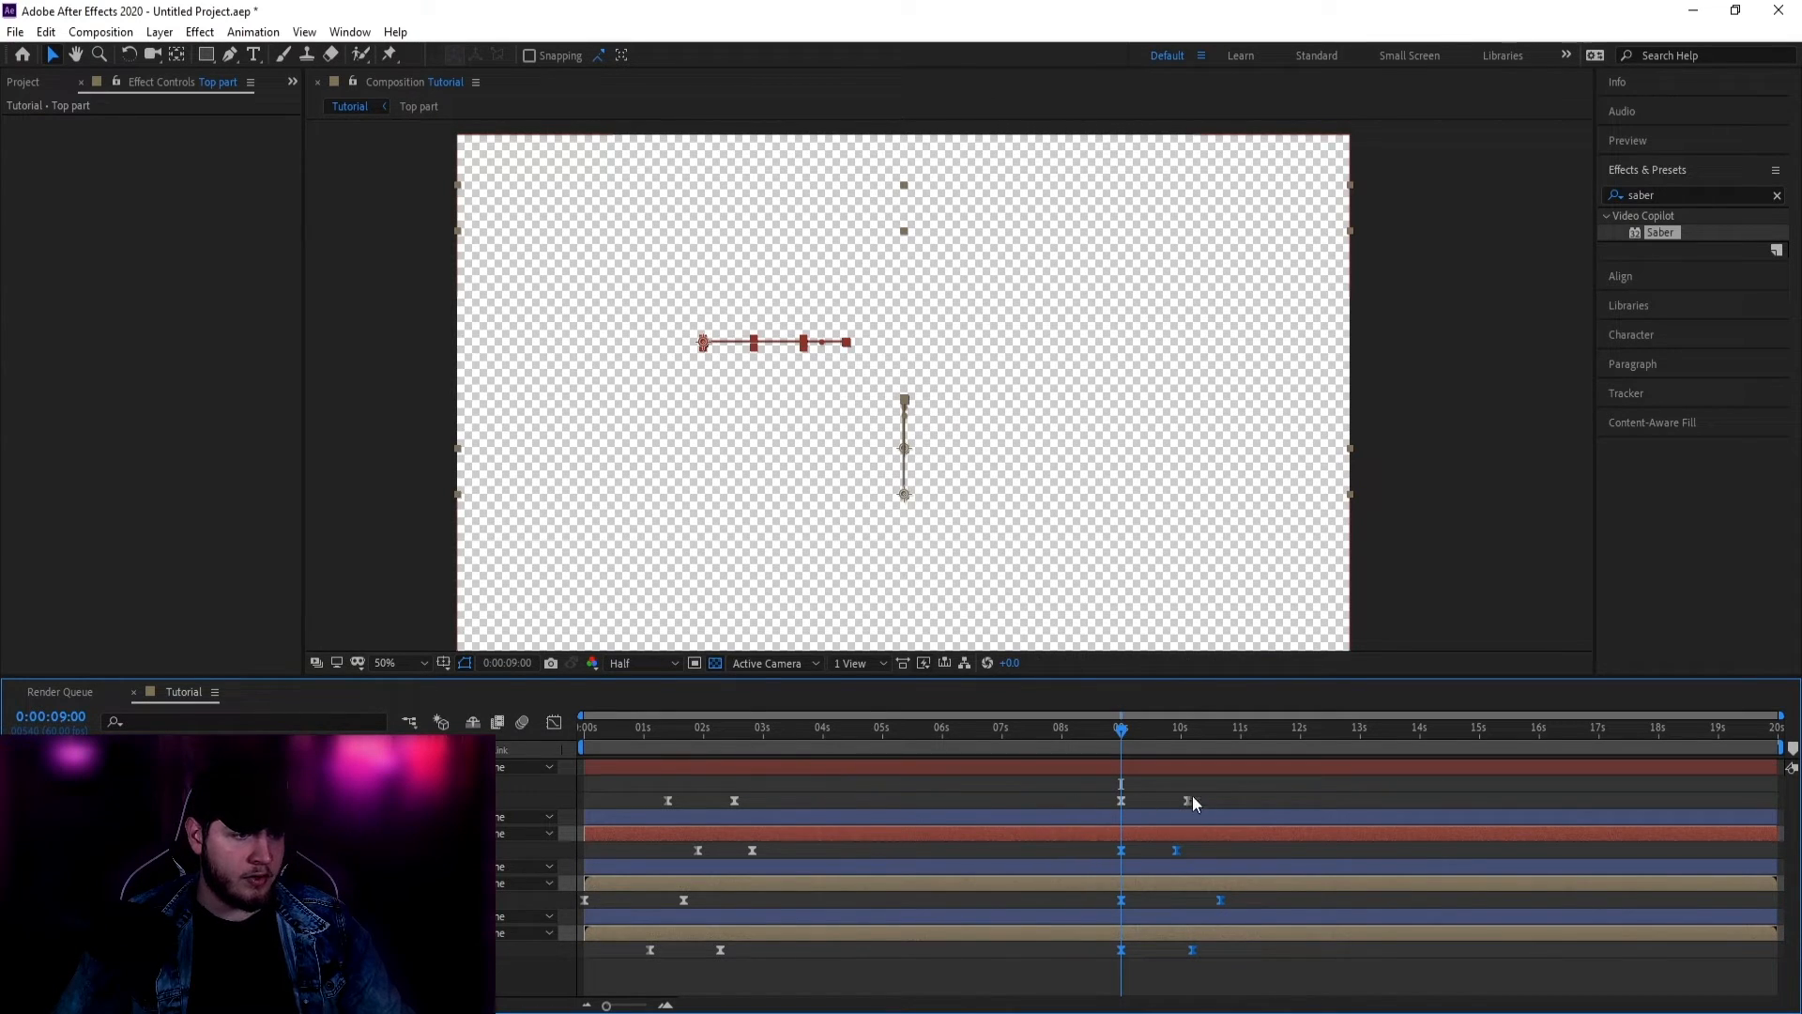
{"action": "right_click", "coordinate": [1124, 804]}
{"action": "mouse_move", "coordinate": [1220, 785]}
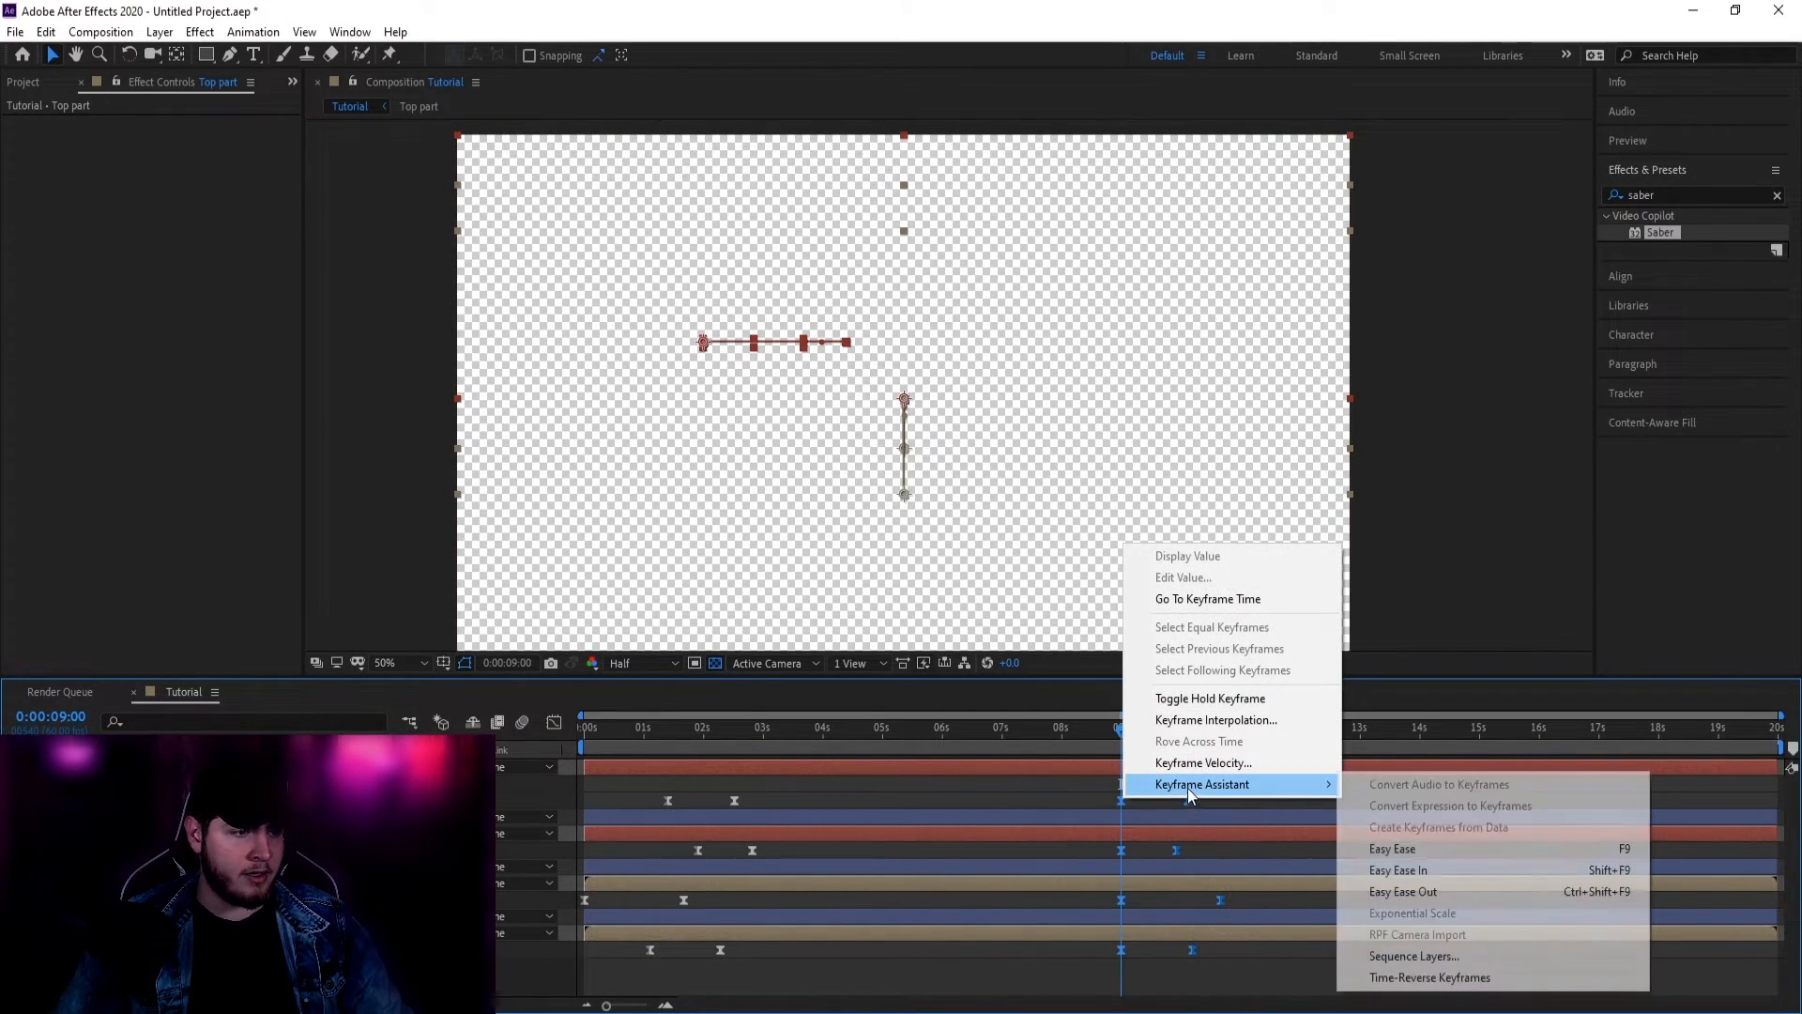
{"action": "left_click", "coordinate": [1436, 979]}
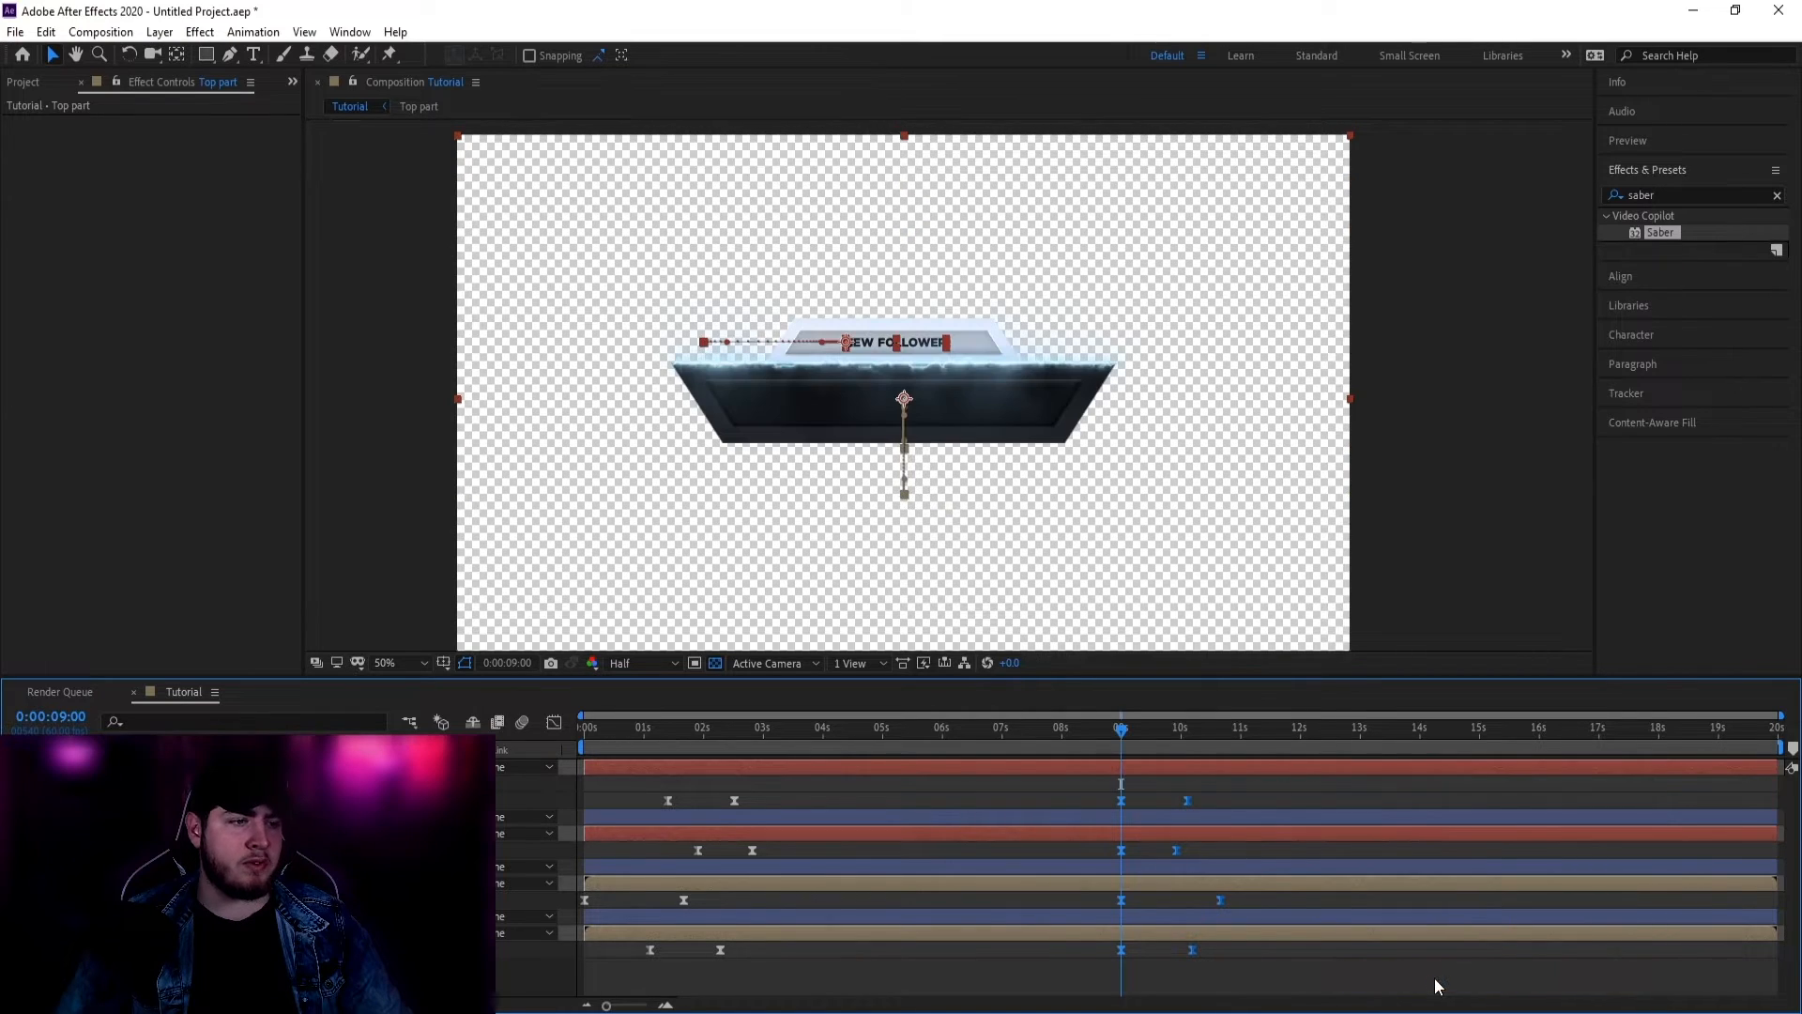
{"action": "left_click_drag", "start_coordinate": [1126, 735], "coordinate": [1084, 752]}
{"action": "key", "text": "space"}
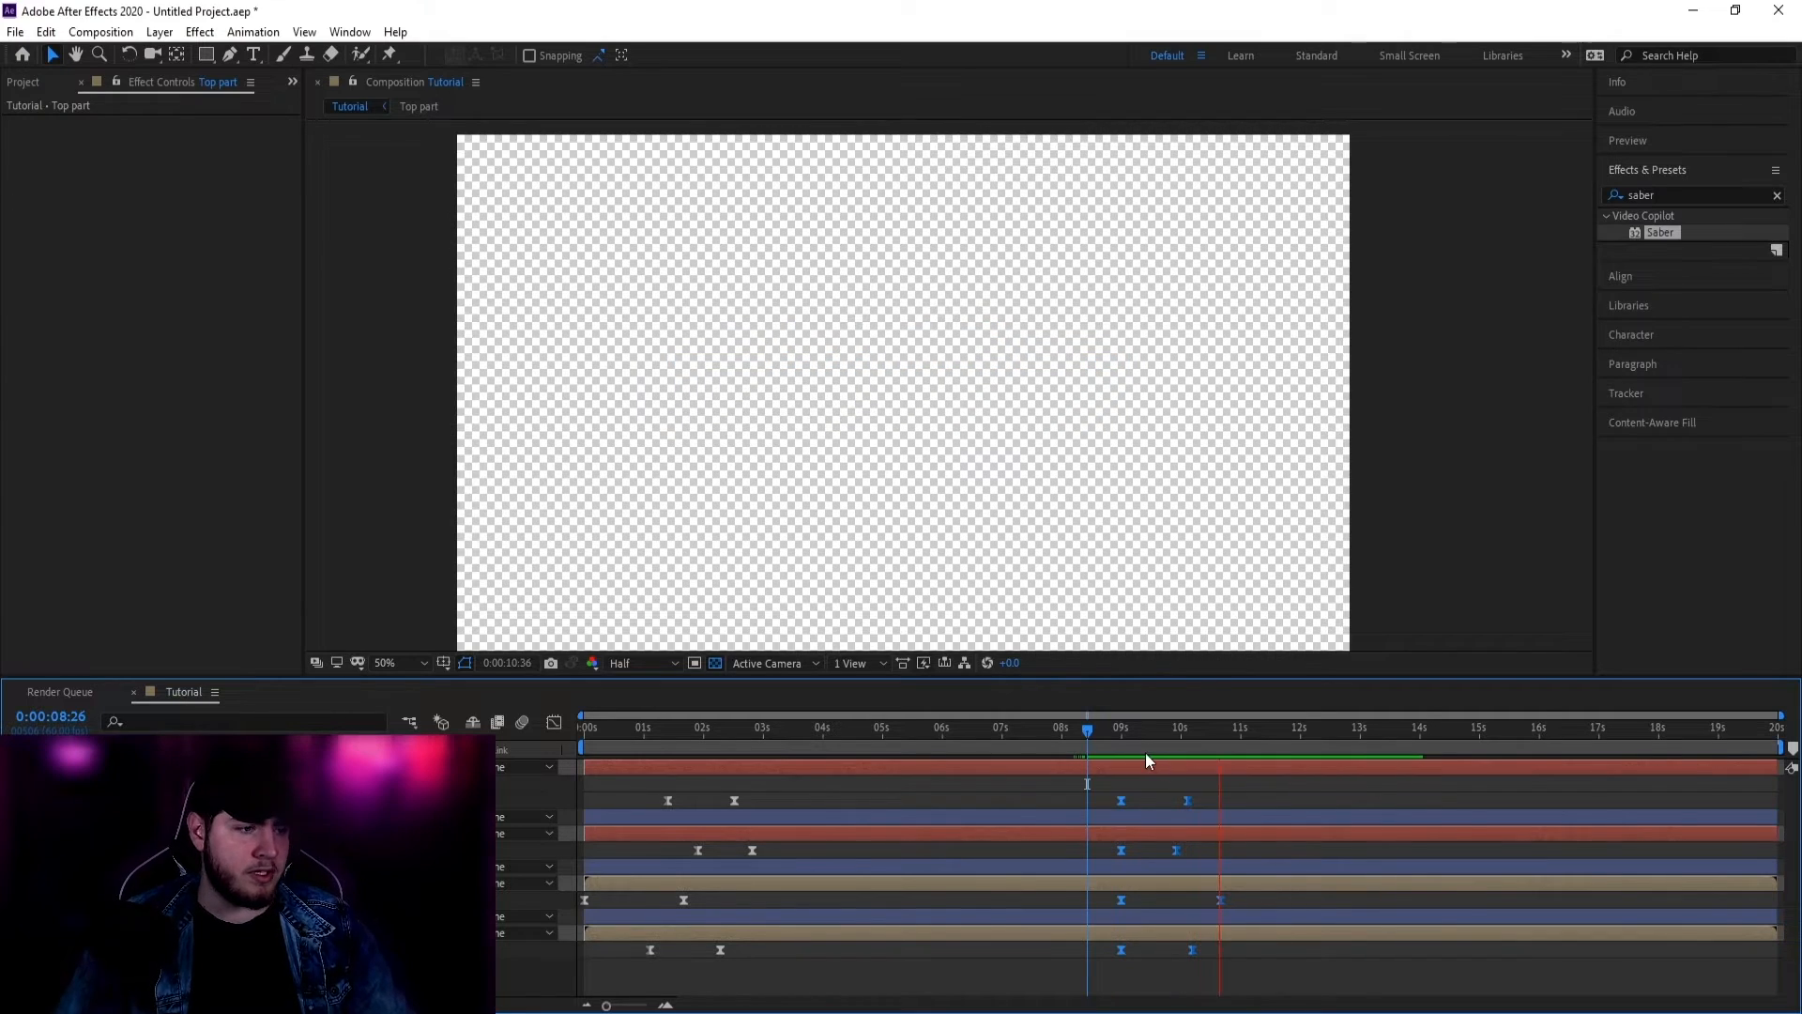
Step: Shift the NEW FOLLOWER and Top part exit keyframes earlier, checking the timing around 7 seconds
{"action": "left_click_drag", "start_coordinate": [1086, 729], "coordinate": [1128, 763]}
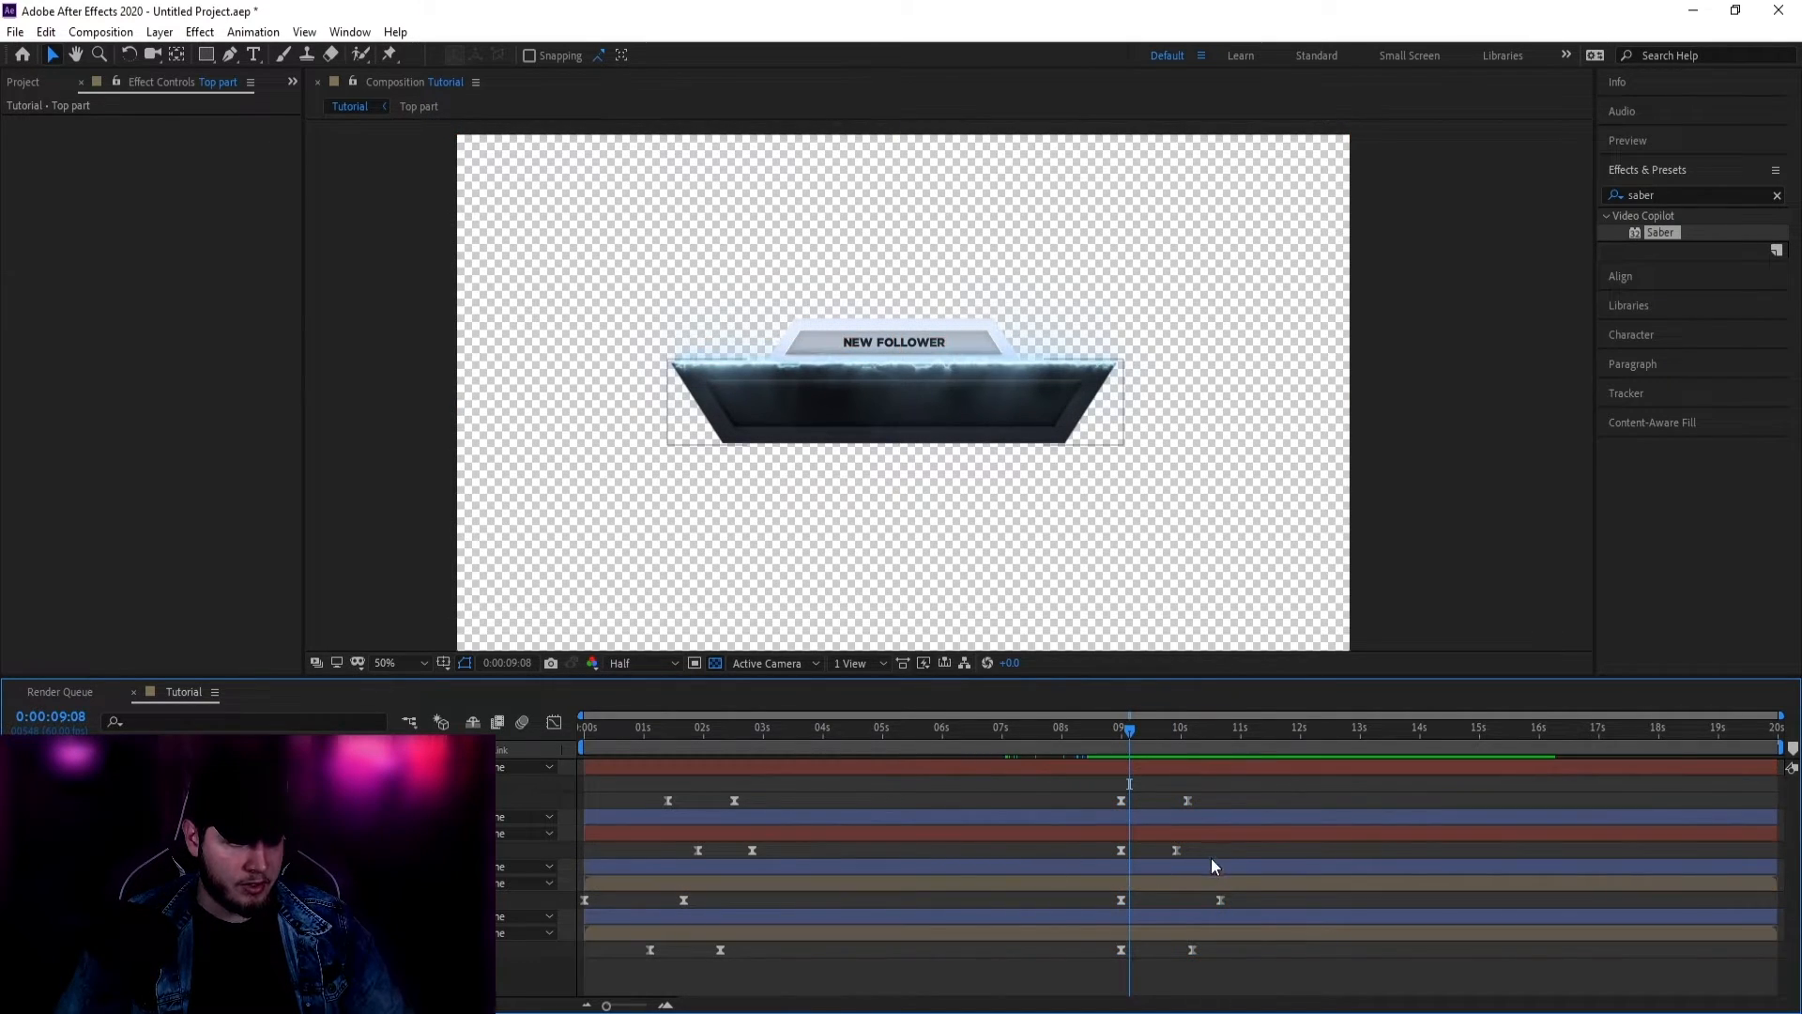
{"action": "left_click_drag", "start_coordinate": [1211, 858], "coordinate": [1085, 849]}
{"action": "mouse_move", "coordinate": [1129, 741]}
{"action": "left_mouse_down"}
{"action": "mouse_move", "coordinate": [1054, 744]}
{"action": "mouse_move", "coordinate": [1136, 747]}
{"action": "left_mouse_up"}
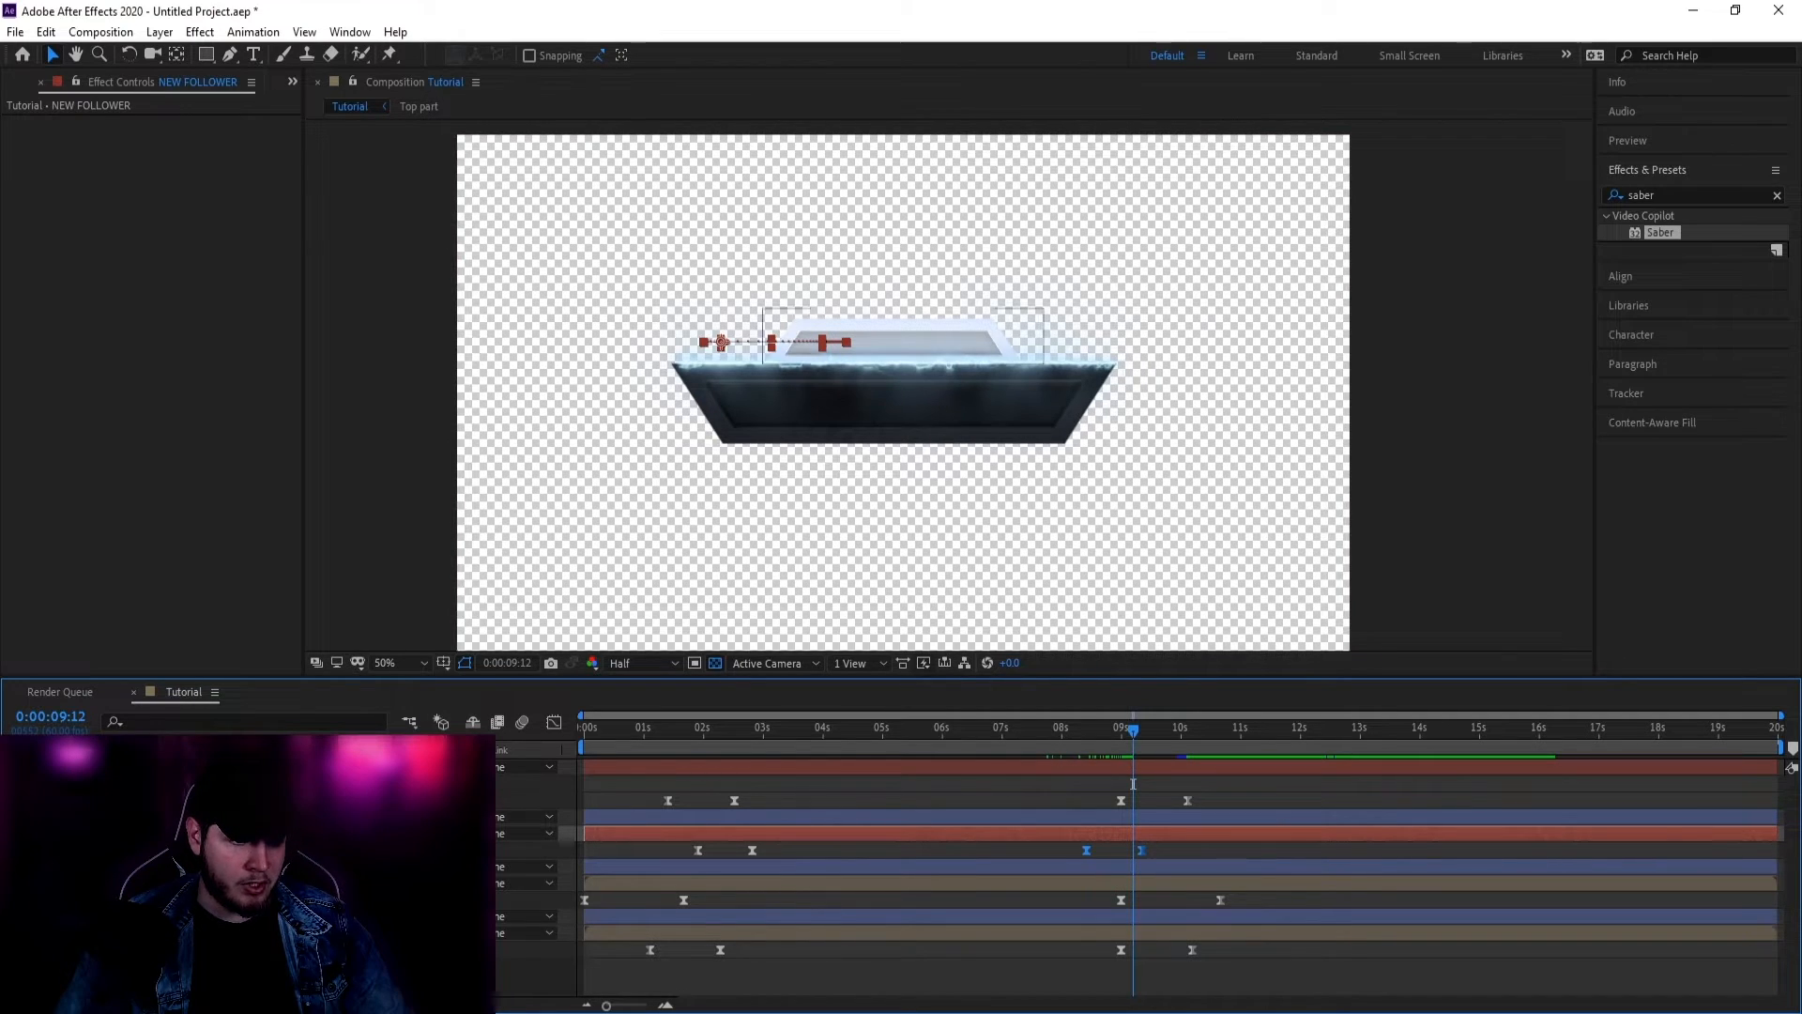
{"action": "left_click", "coordinate": [1136, 932]}
{"action": "left_click_drag", "start_coordinate": [1204, 949], "coordinate": [1085, 949]}
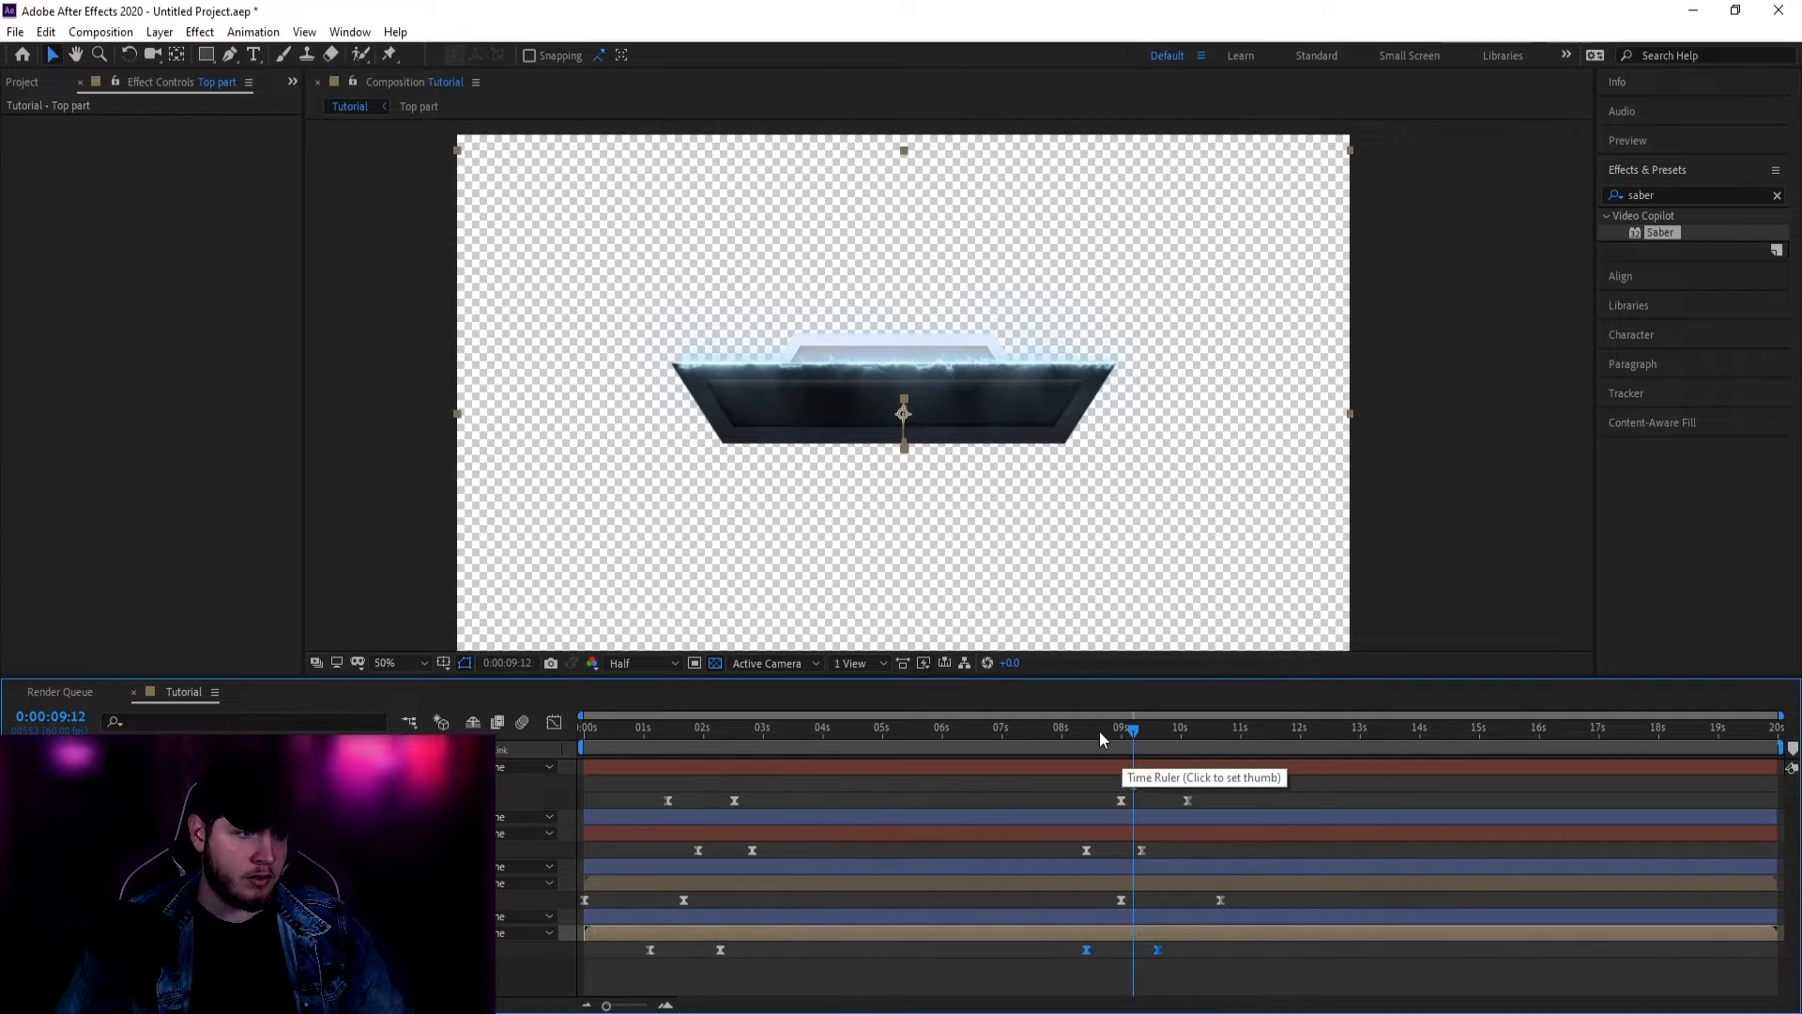
{"action": "mouse_move", "coordinate": [1100, 730]}
{"action": "left_mouse_down"}
{"action": "mouse_move", "coordinate": [1036, 736]}
{"action": "mouse_move", "coordinate": [1145, 743]}
{"action": "mouse_move", "coordinate": [1126, 744]}
{"action": "left_mouse_up"}
{"action": "left_click_drag", "start_coordinate": [1161, 950], "coordinate": [1181, 949]}
{"action": "left_click_drag", "start_coordinate": [1124, 734], "coordinate": [1176, 741]}
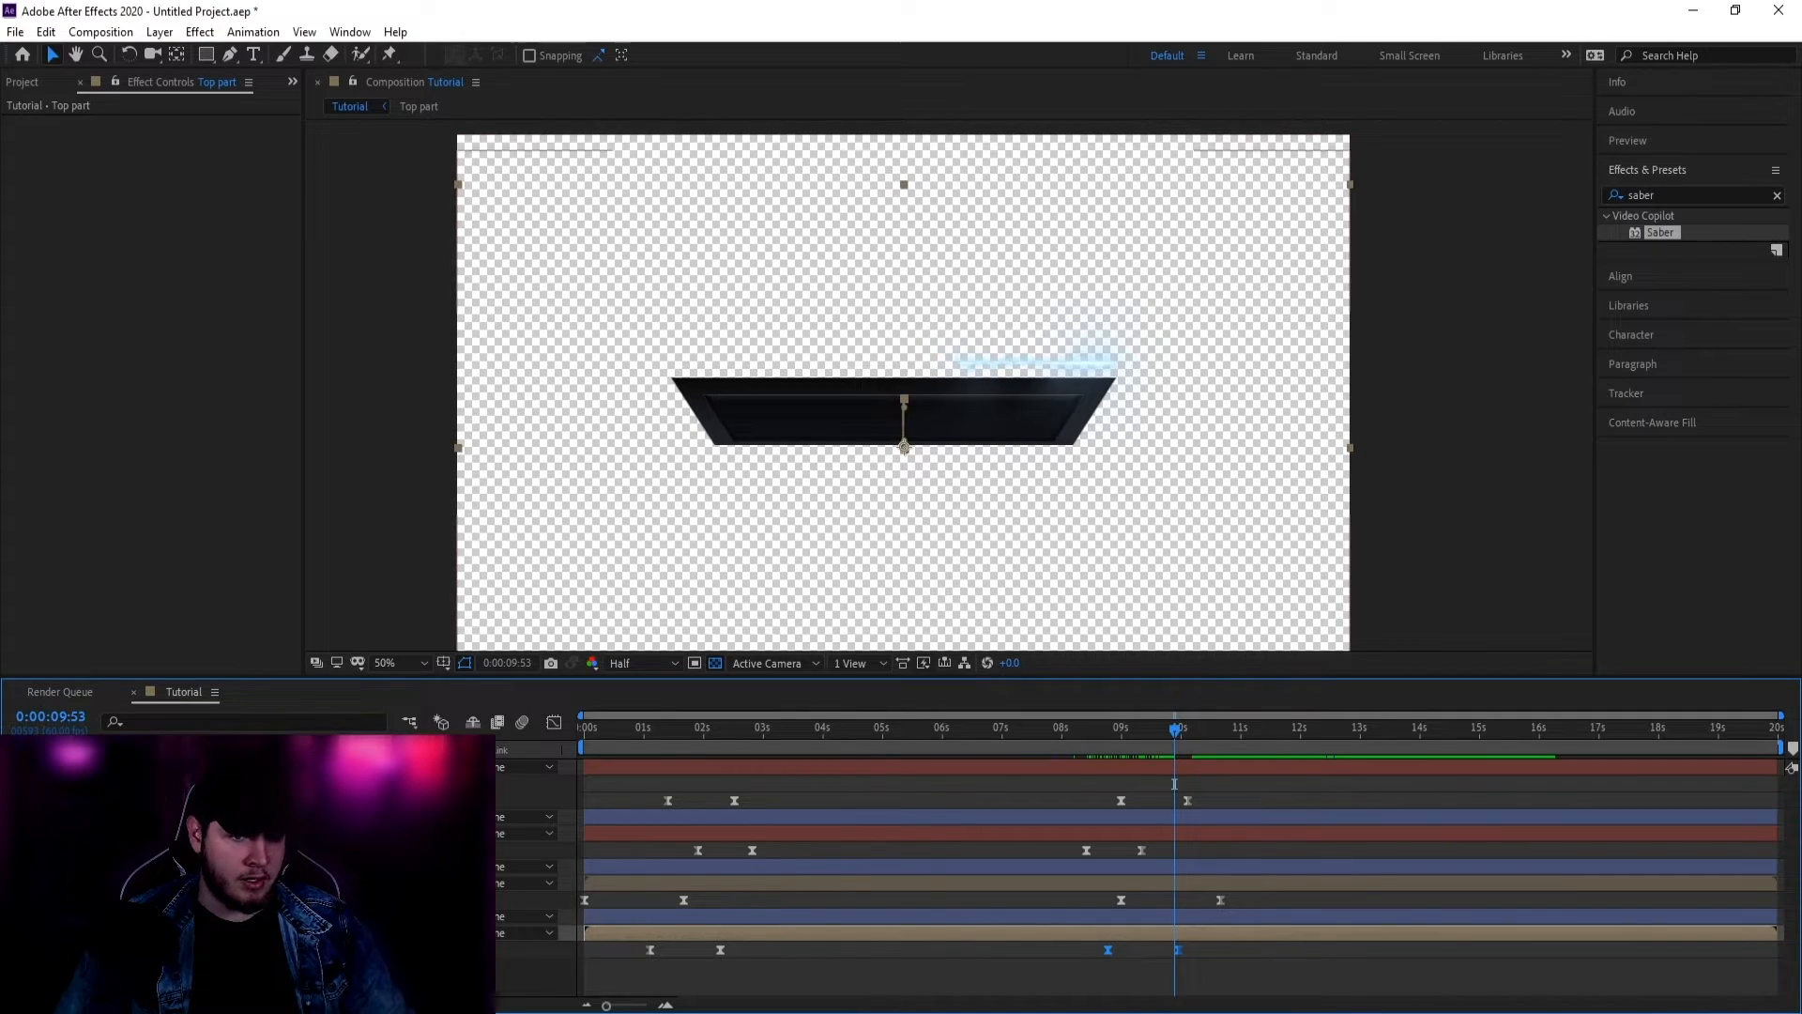
Step: Move the Base exit keyframes later so the base leaves last, then preview the animation
{"action": "left_click", "coordinate": [1121, 899]}
{"action": "left_click_drag", "start_coordinate": [1073, 893], "coordinate": [1288, 898]}
{"action": "left_click_drag", "start_coordinate": [1181, 742], "coordinate": [1212, 768]}
{"action": "left_click_drag", "start_coordinate": [1192, 900], "coordinate": [1175, 897]}
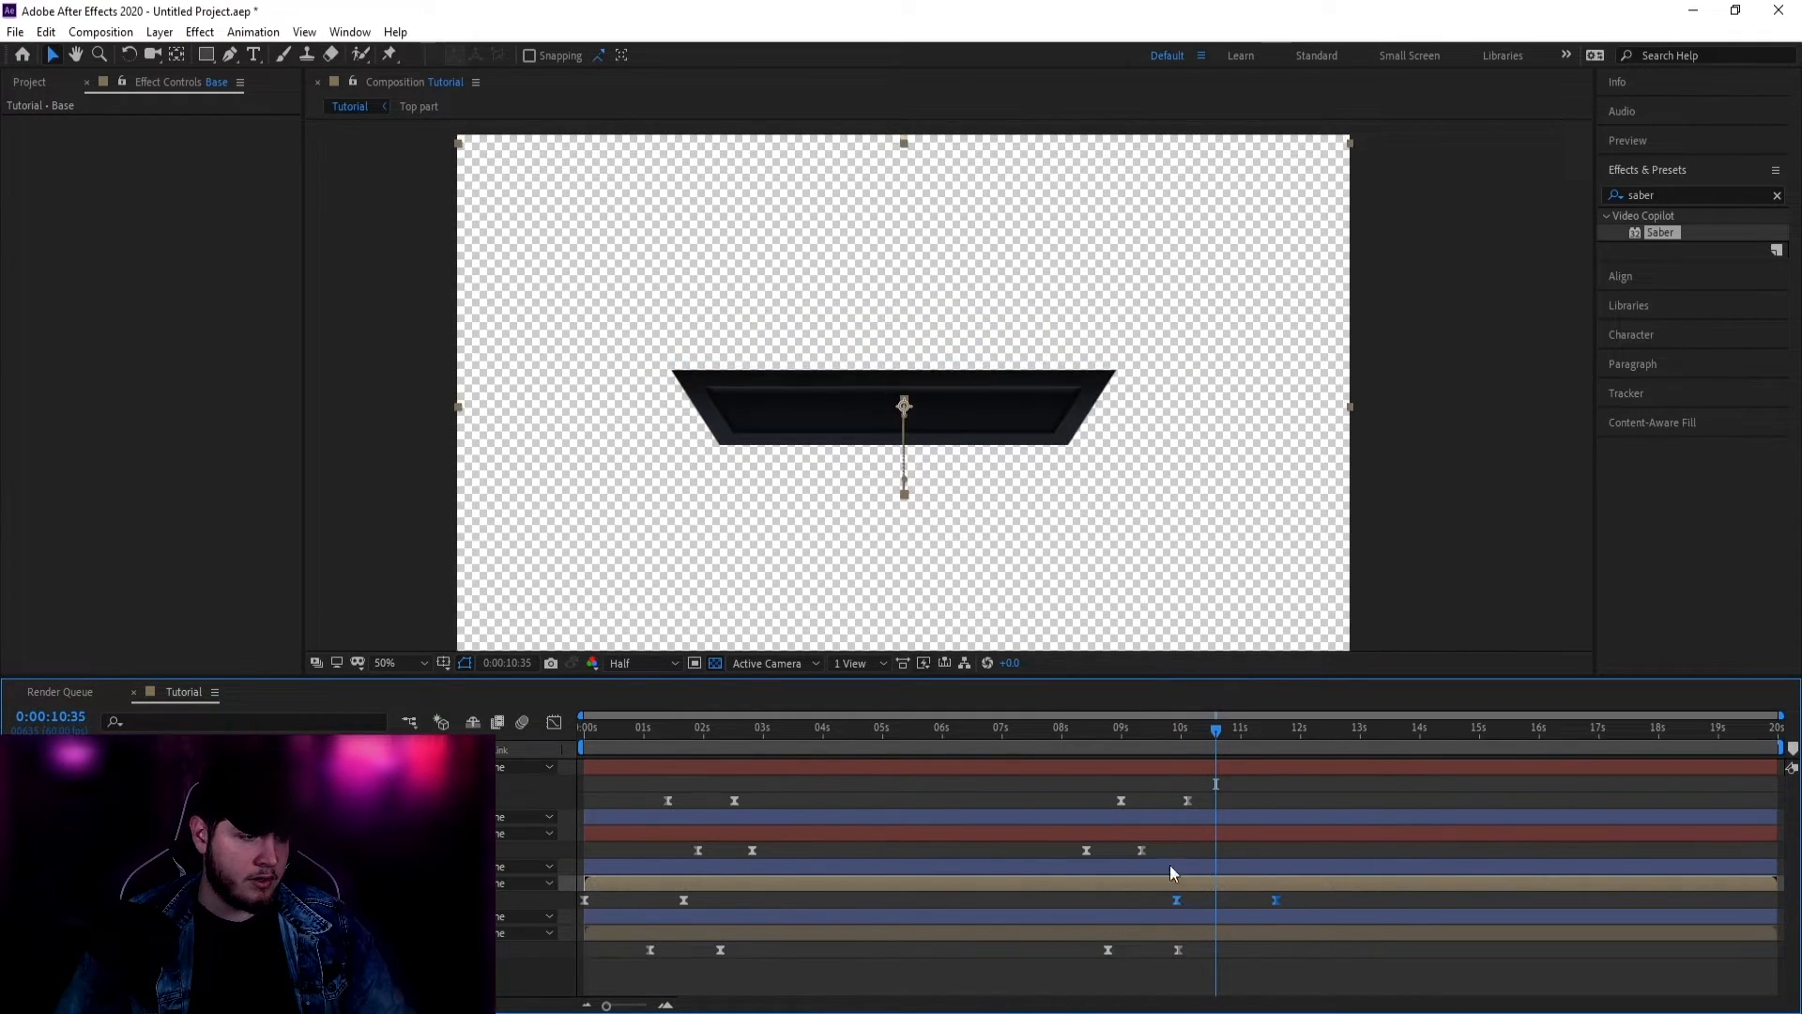
{"action": "left_click_drag", "start_coordinate": [1136, 738], "coordinate": [1027, 748]}
{"action": "key", "text": "space"}
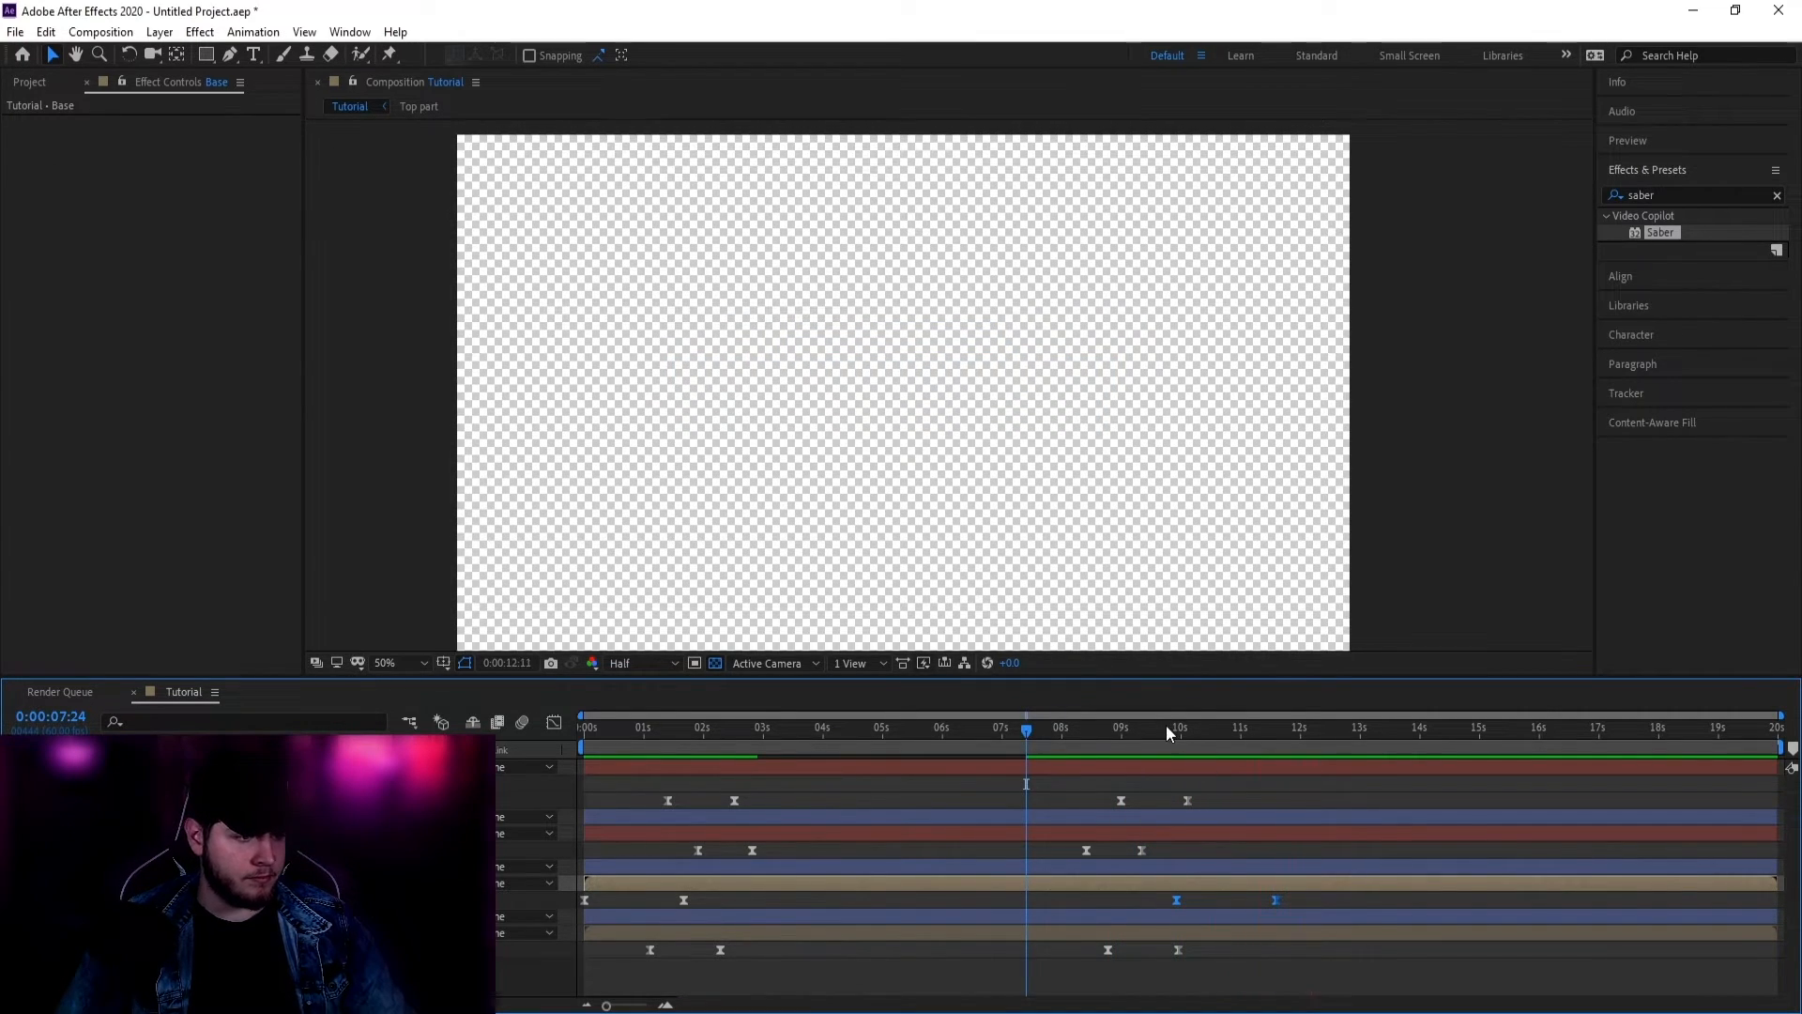
Step: Stop the preview at about 9;22 and collapse the layers' keyframe properties
{"action": "left_click", "coordinate": [1002, 728]}
{"action": "left_click", "coordinate": [1144, 742]}
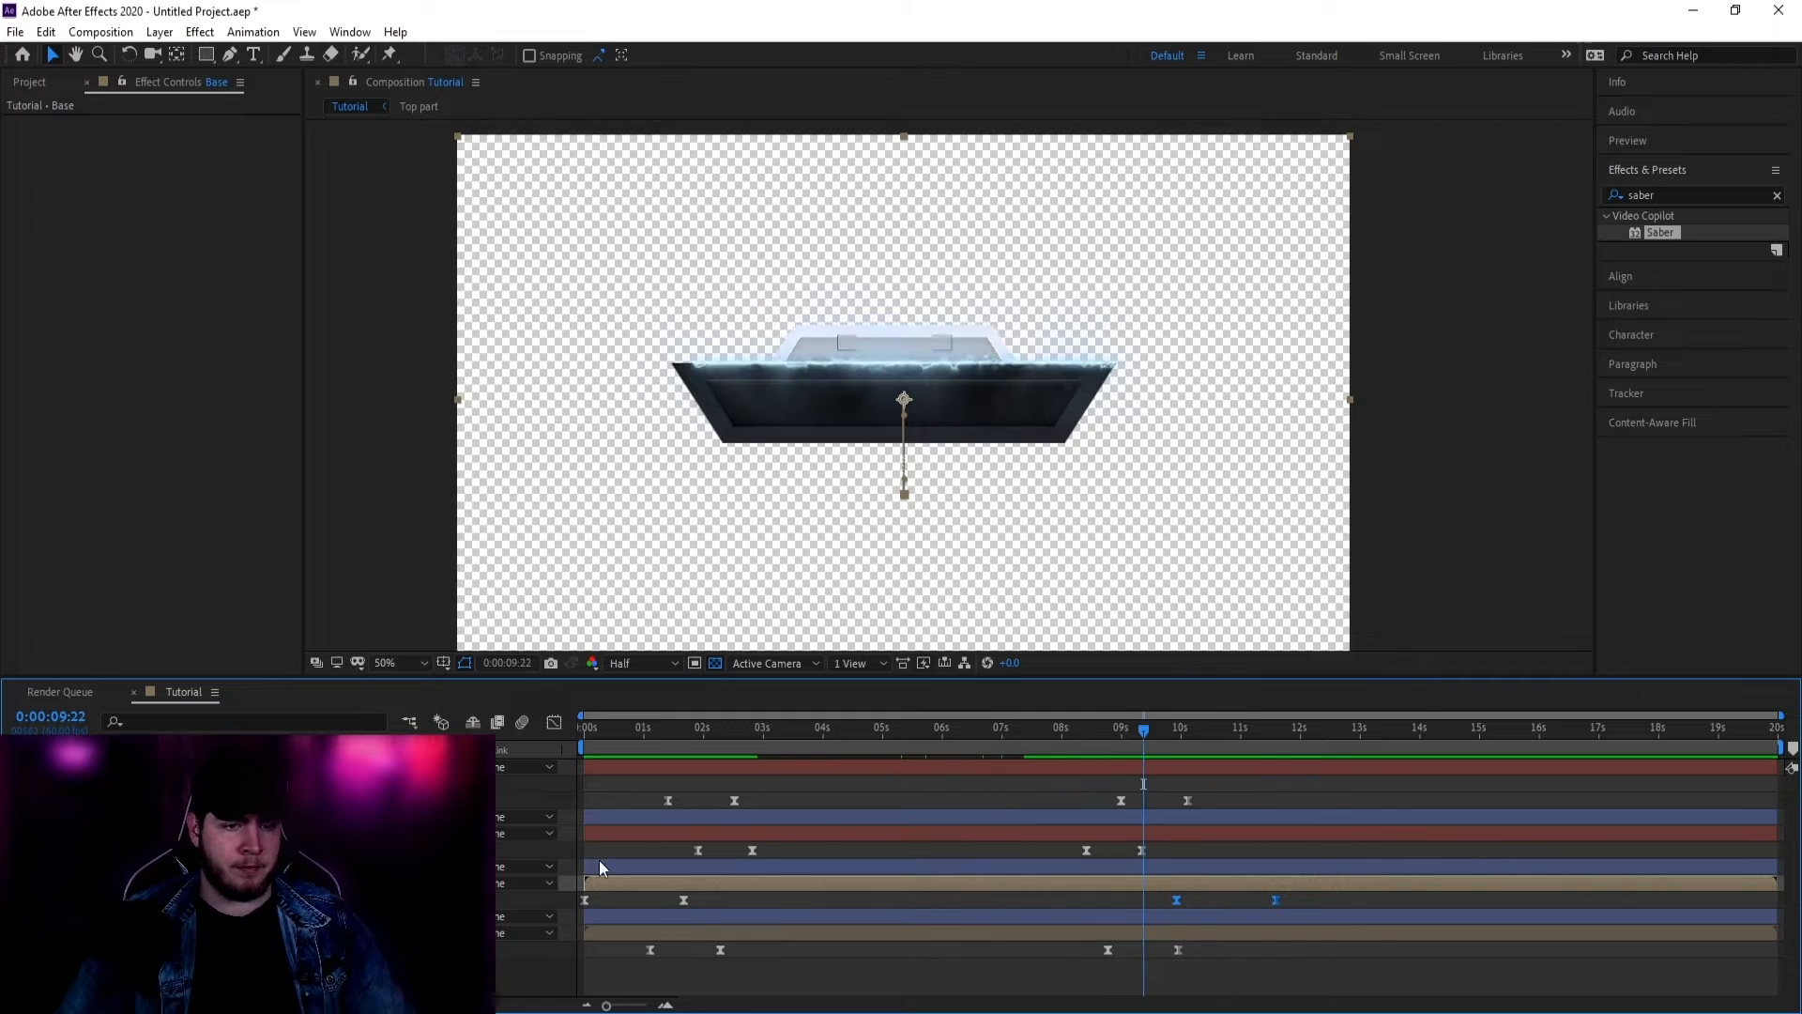
{"action": "left_click", "coordinate": [75, 833]}
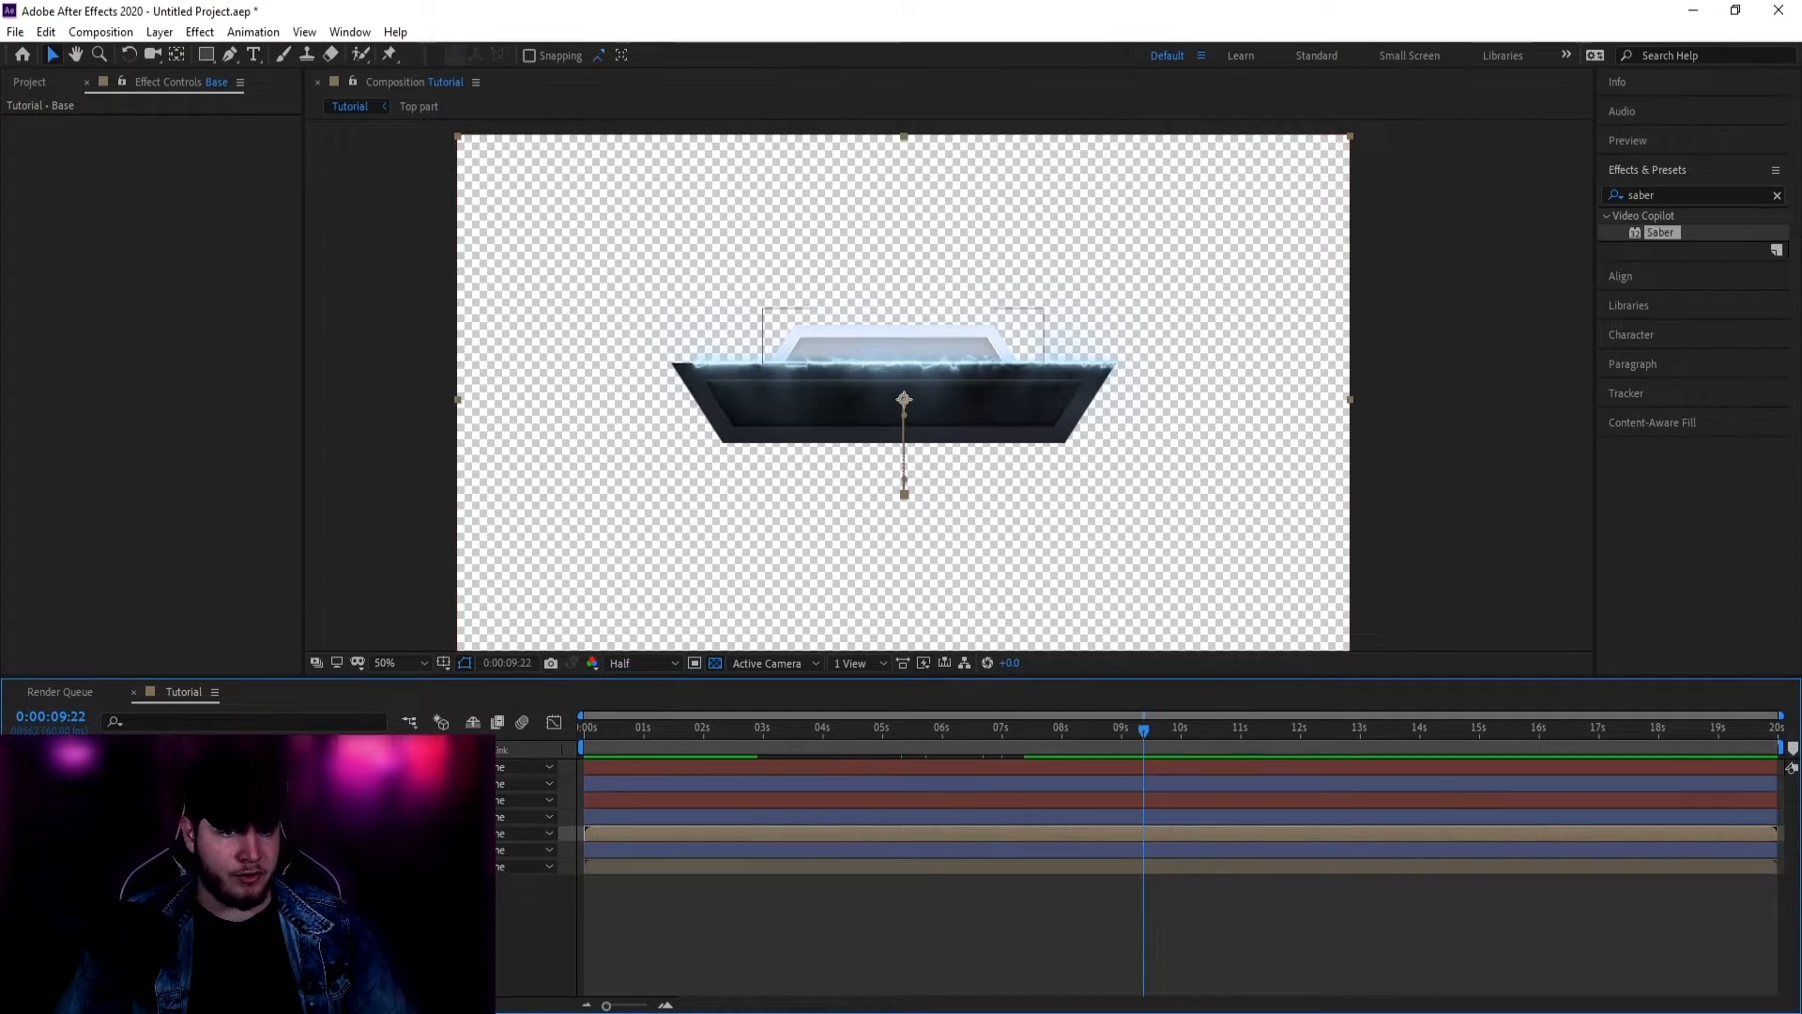
{"action": "left_click", "coordinate": [75, 767]}
Step: Add the Tutorial comp to the Render Queue with Ctrl+M and open its AVI Output Module settings
{"action": "key", "text": "ctrl+m"}
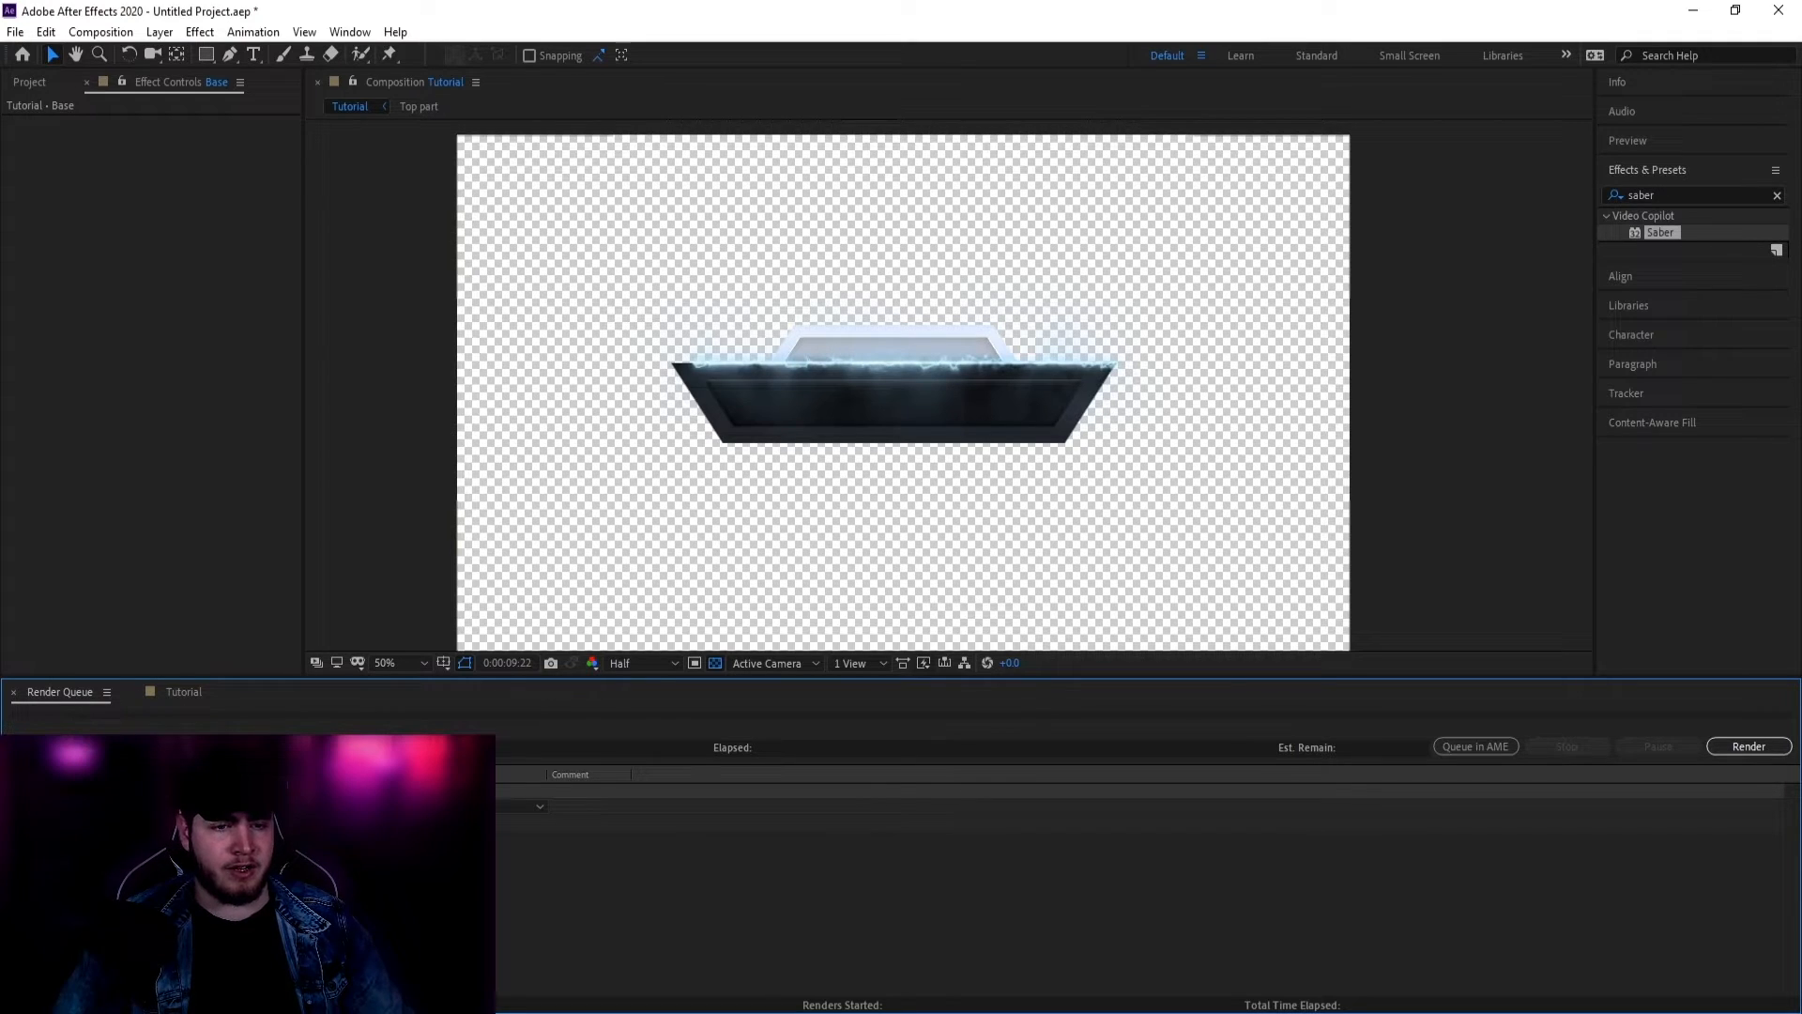
{"action": "left_click", "coordinate": [202, 835]}
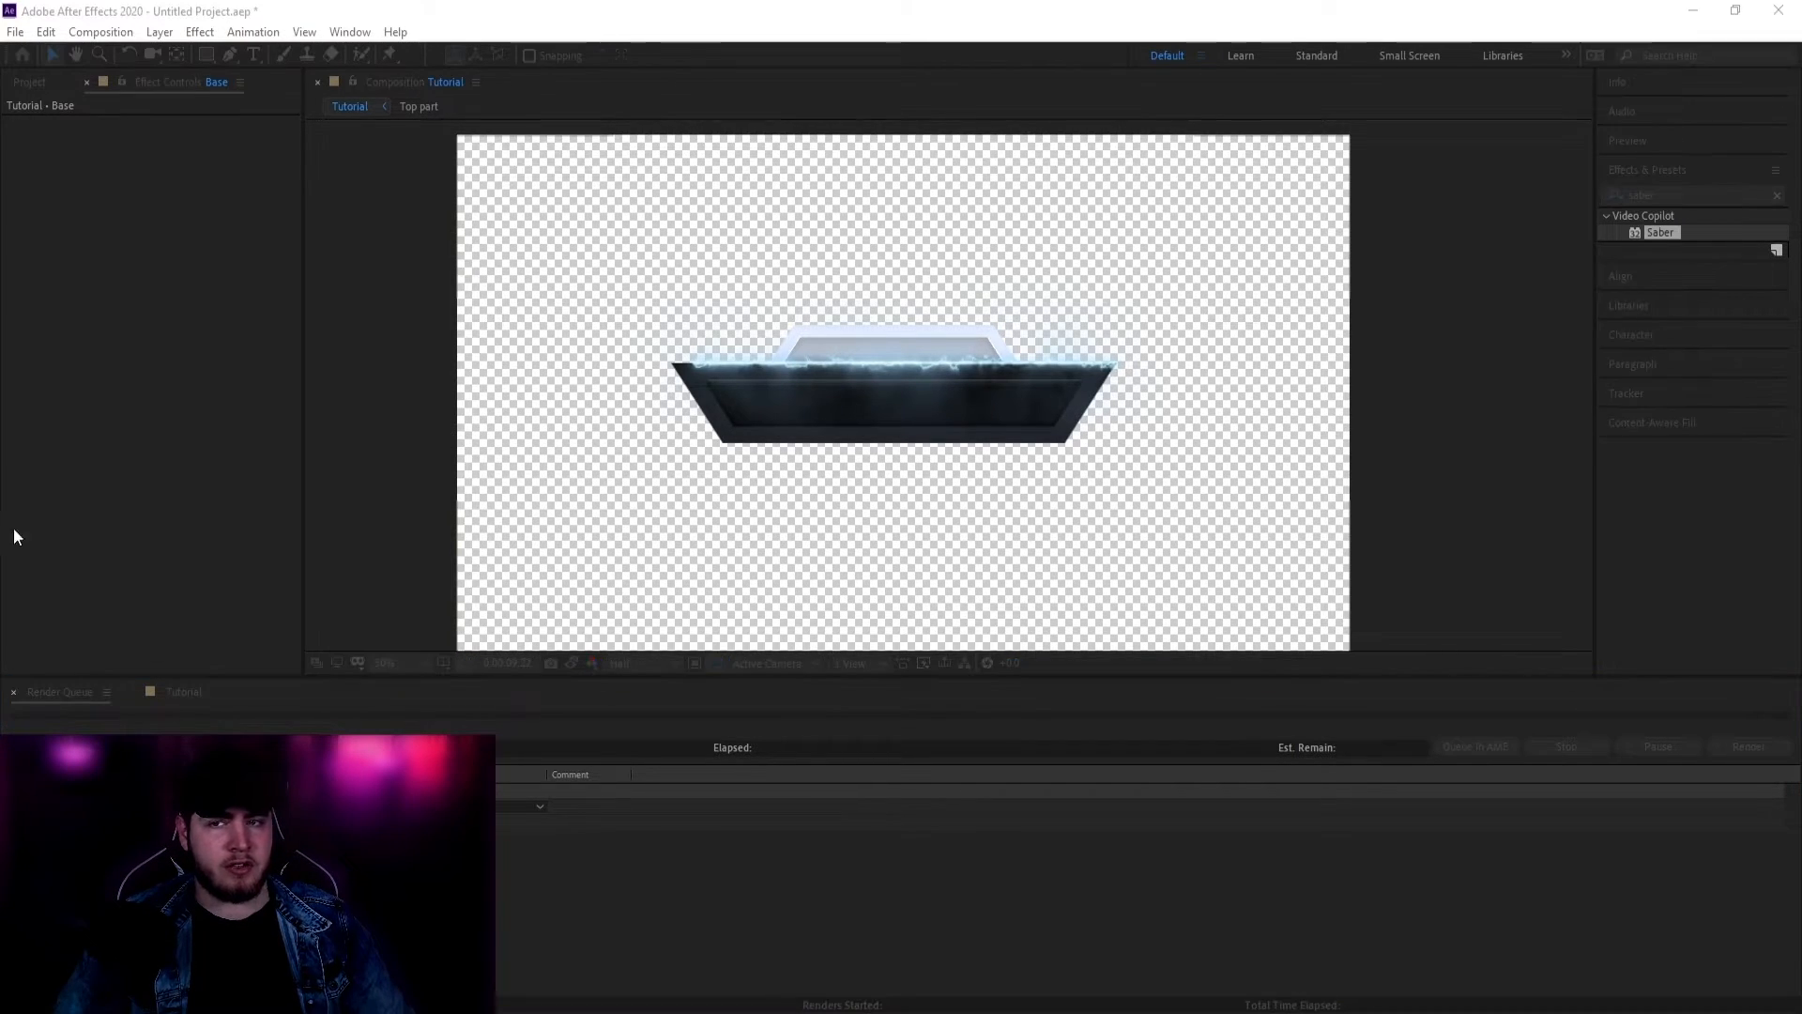
{"action": "left_click_drag", "start_coordinate": [620, 185], "coordinate": [465, 111]}
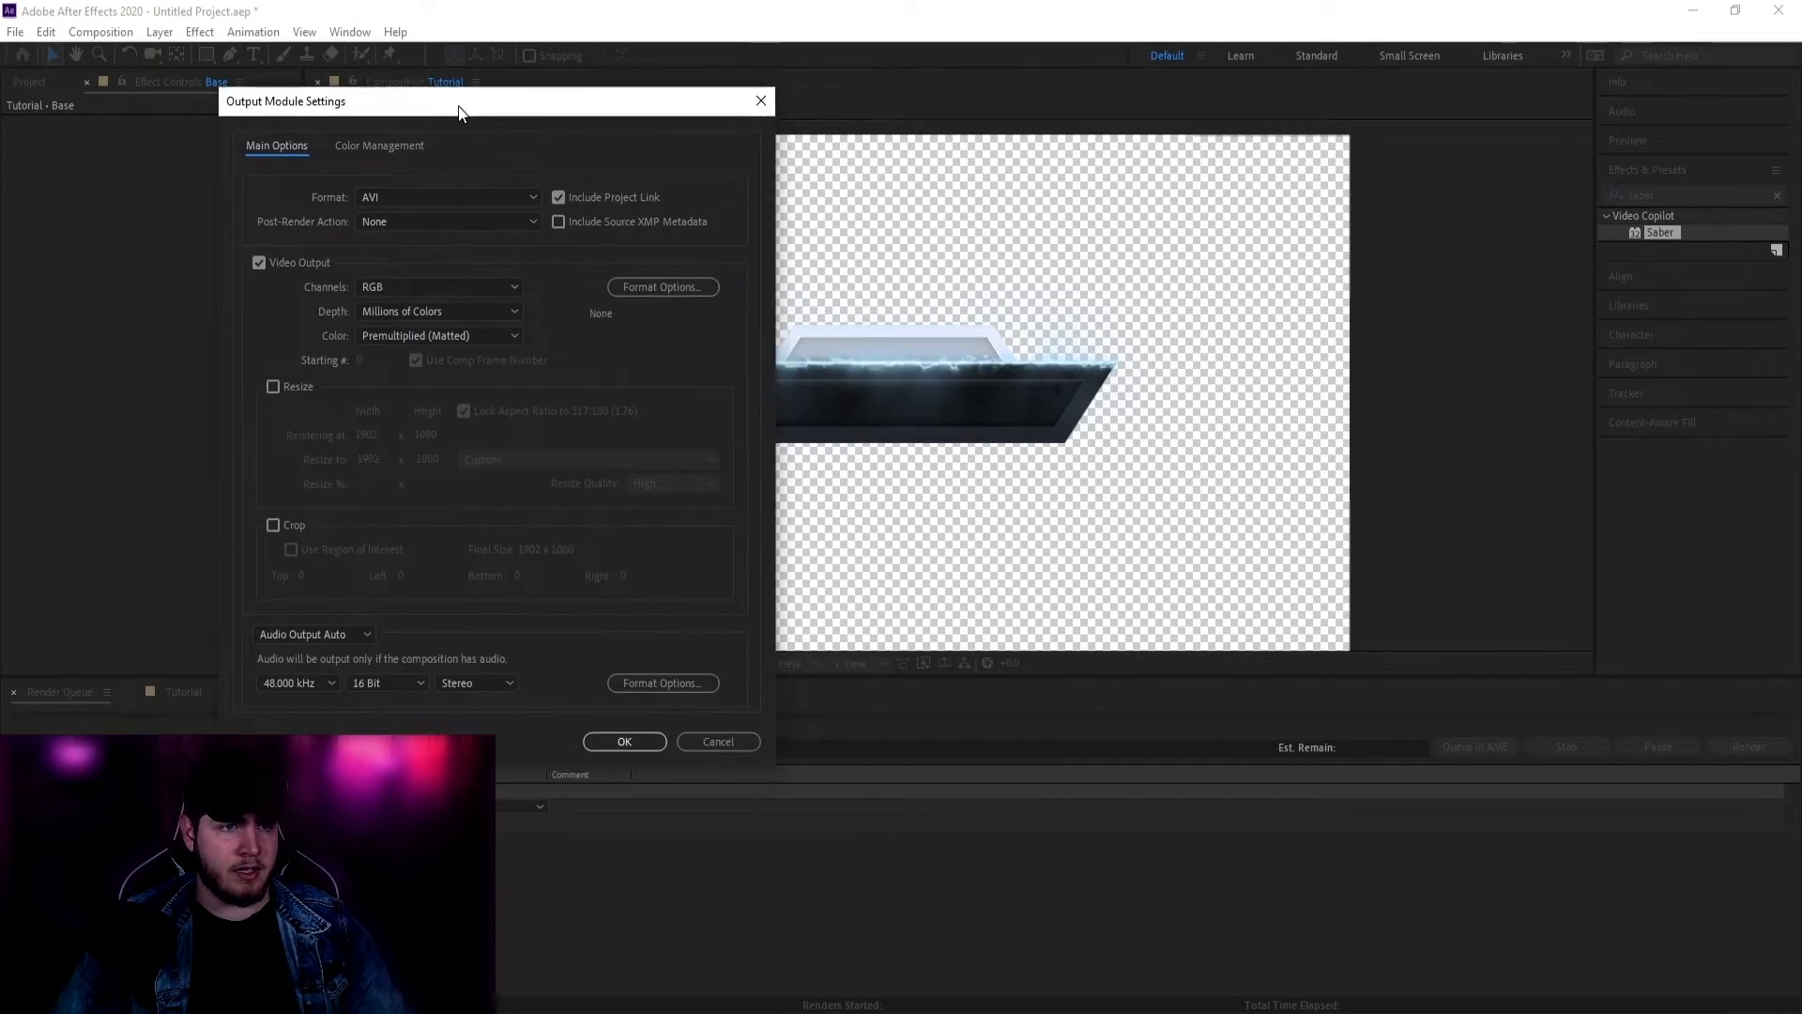
Step: Change the AVI output Channels from RGB to RGB + Alpha and confirm with OK
{"action": "left_click", "coordinate": [392, 286]}
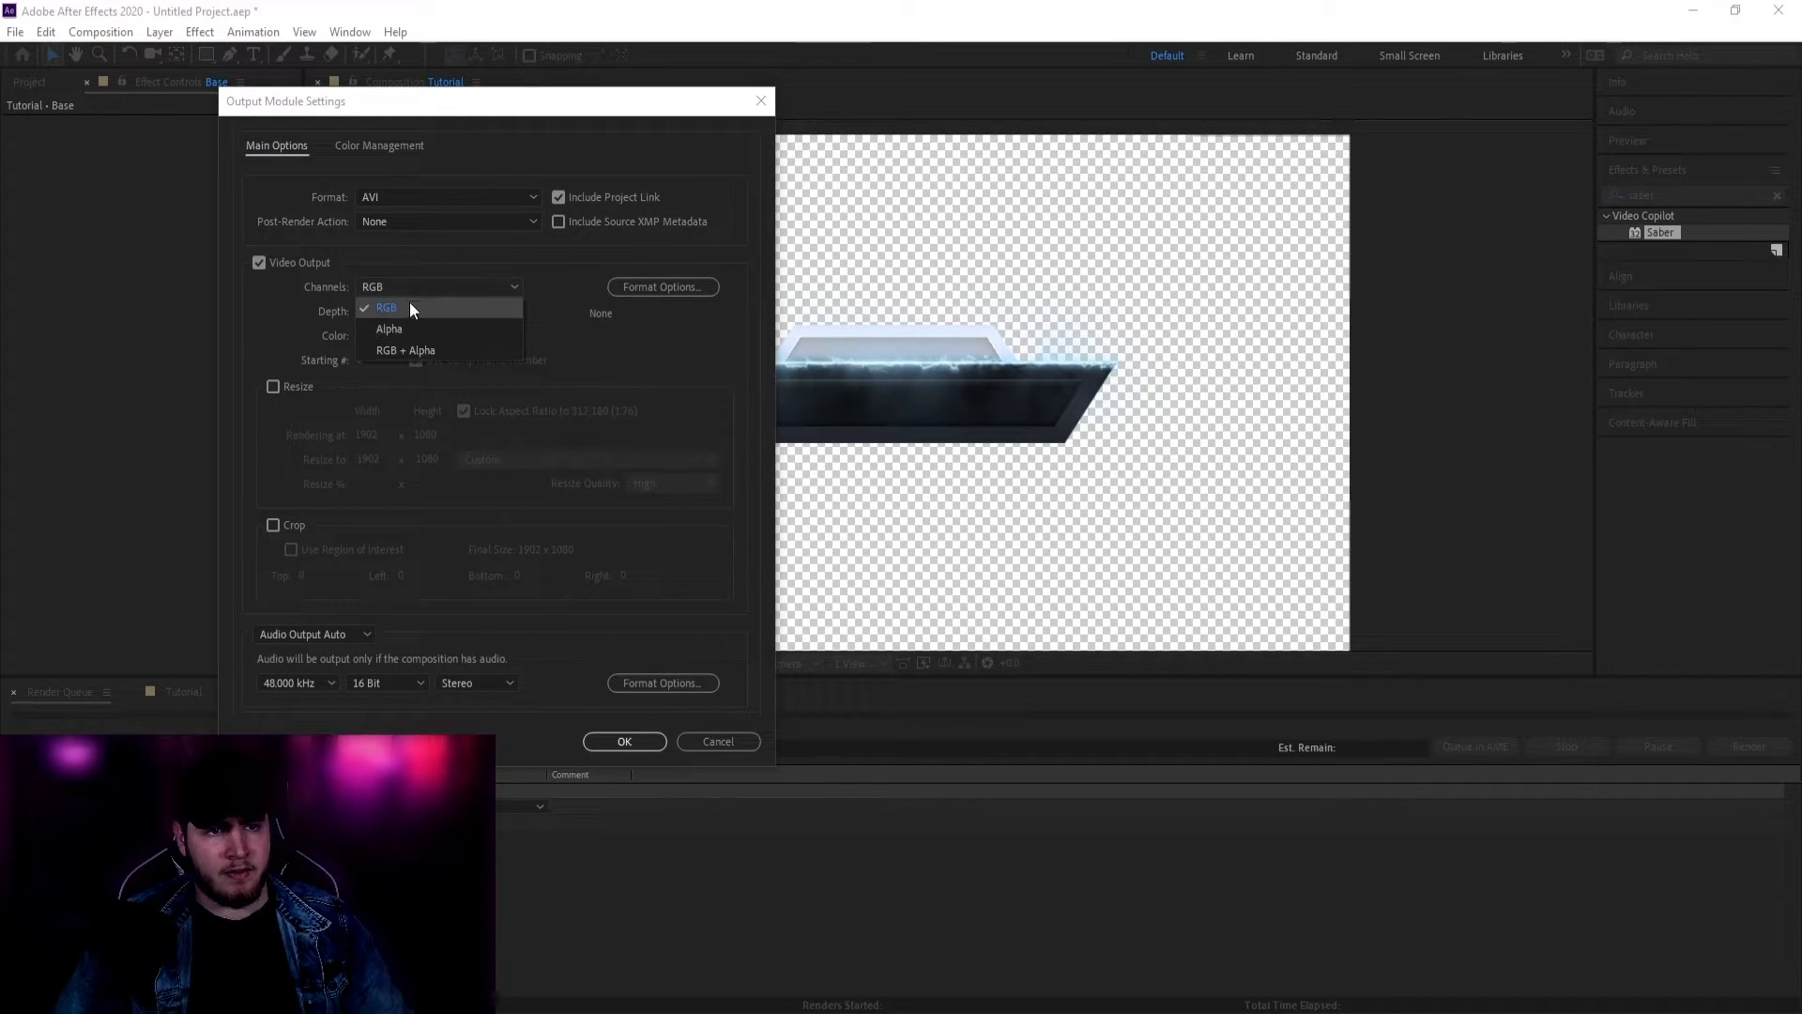
{"action": "left_click", "coordinate": [409, 303]}
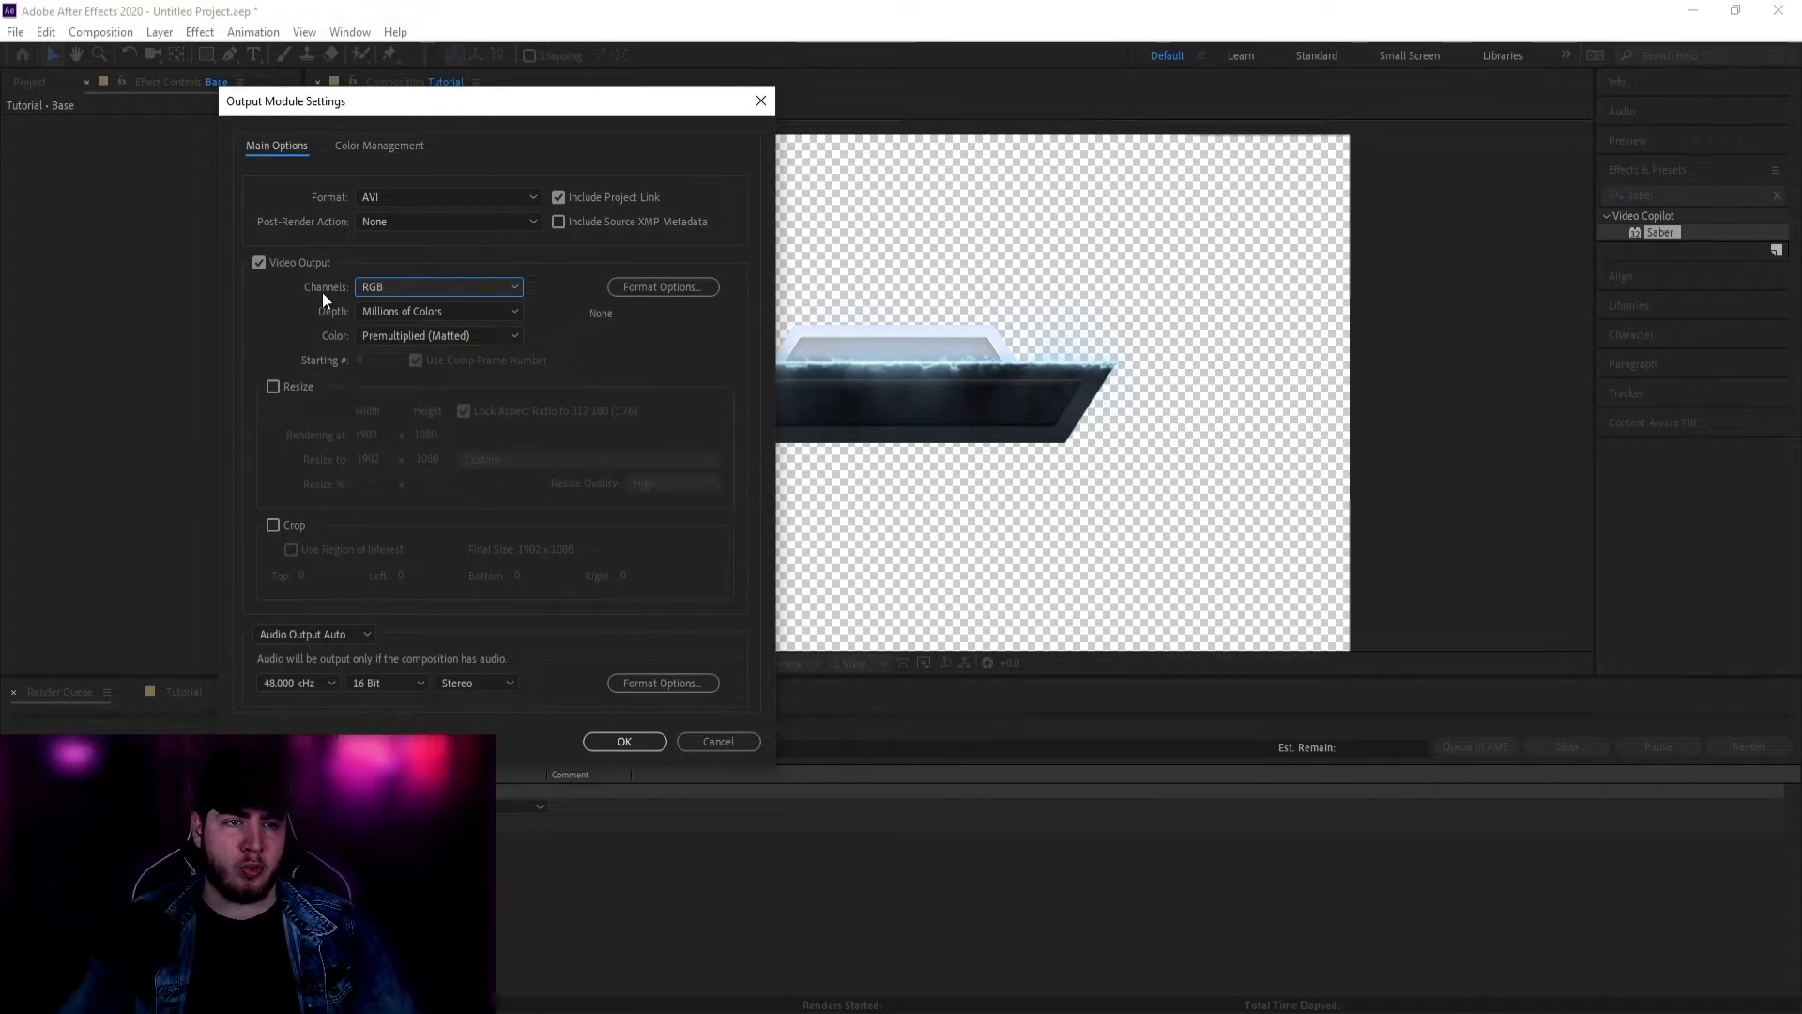
{"action": "left_click", "coordinate": [398, 284]}
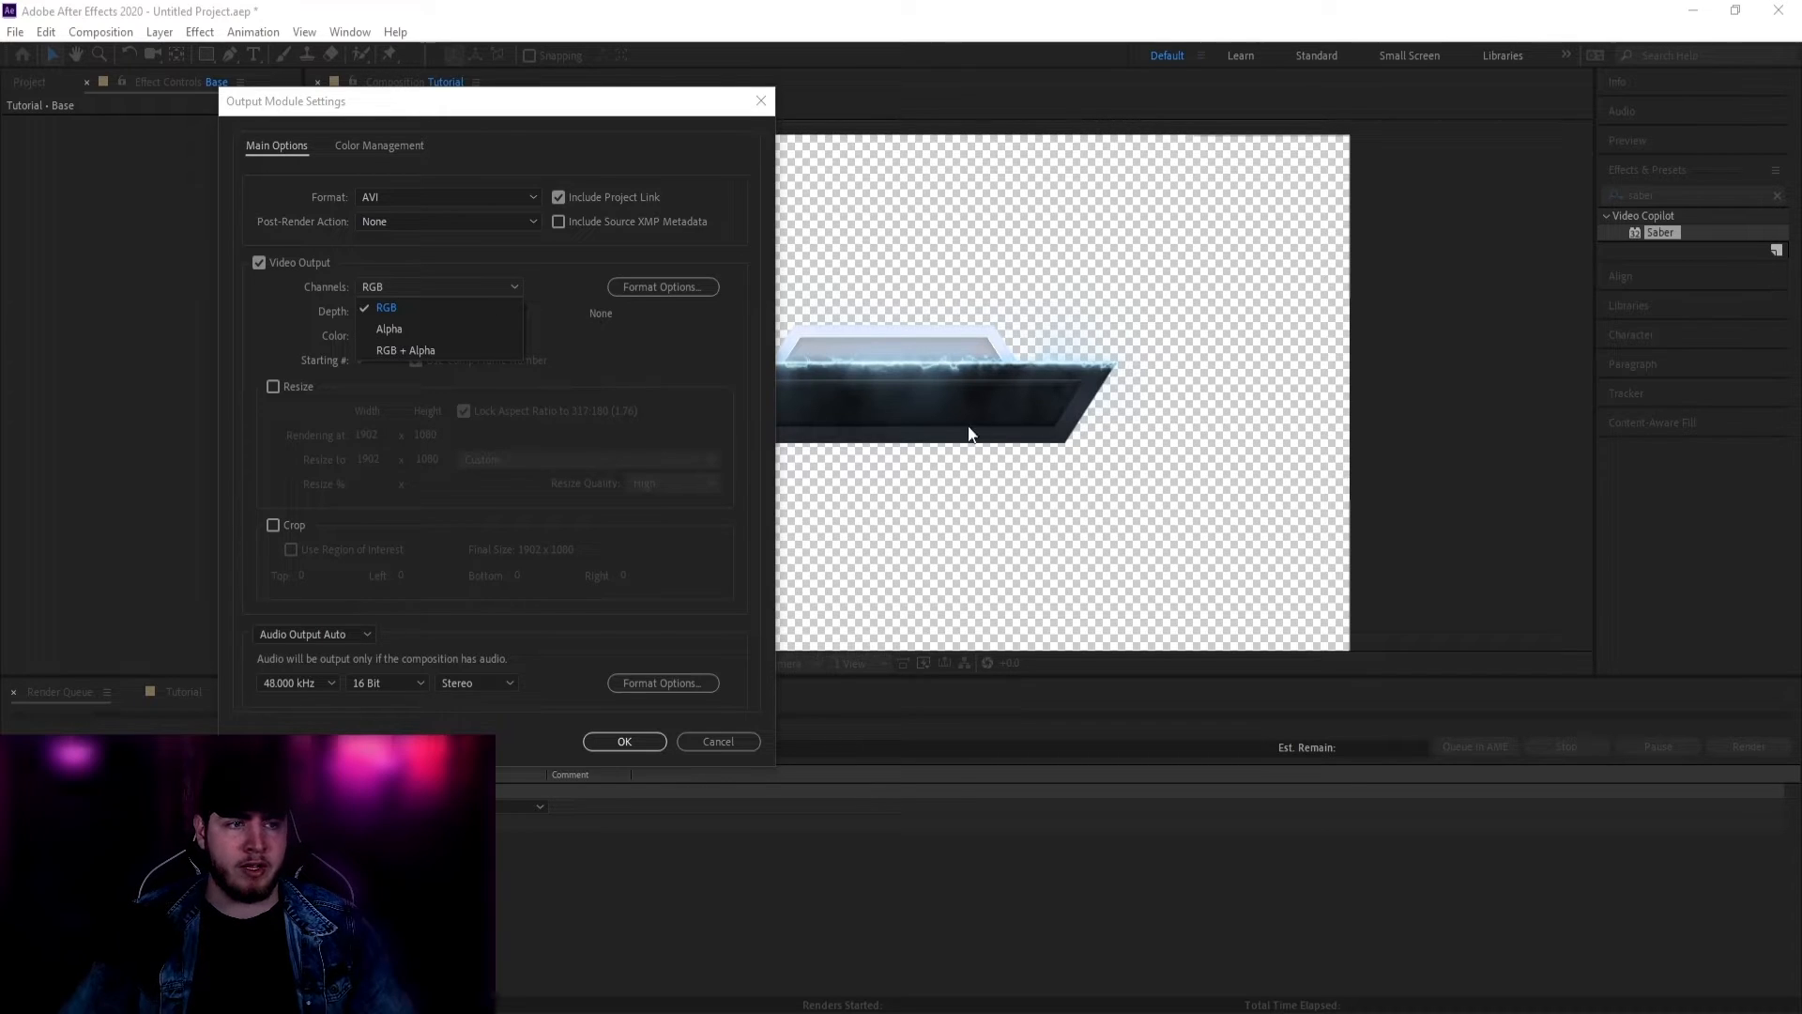
{"action": "left_click", "coordinate": [424, 310]}
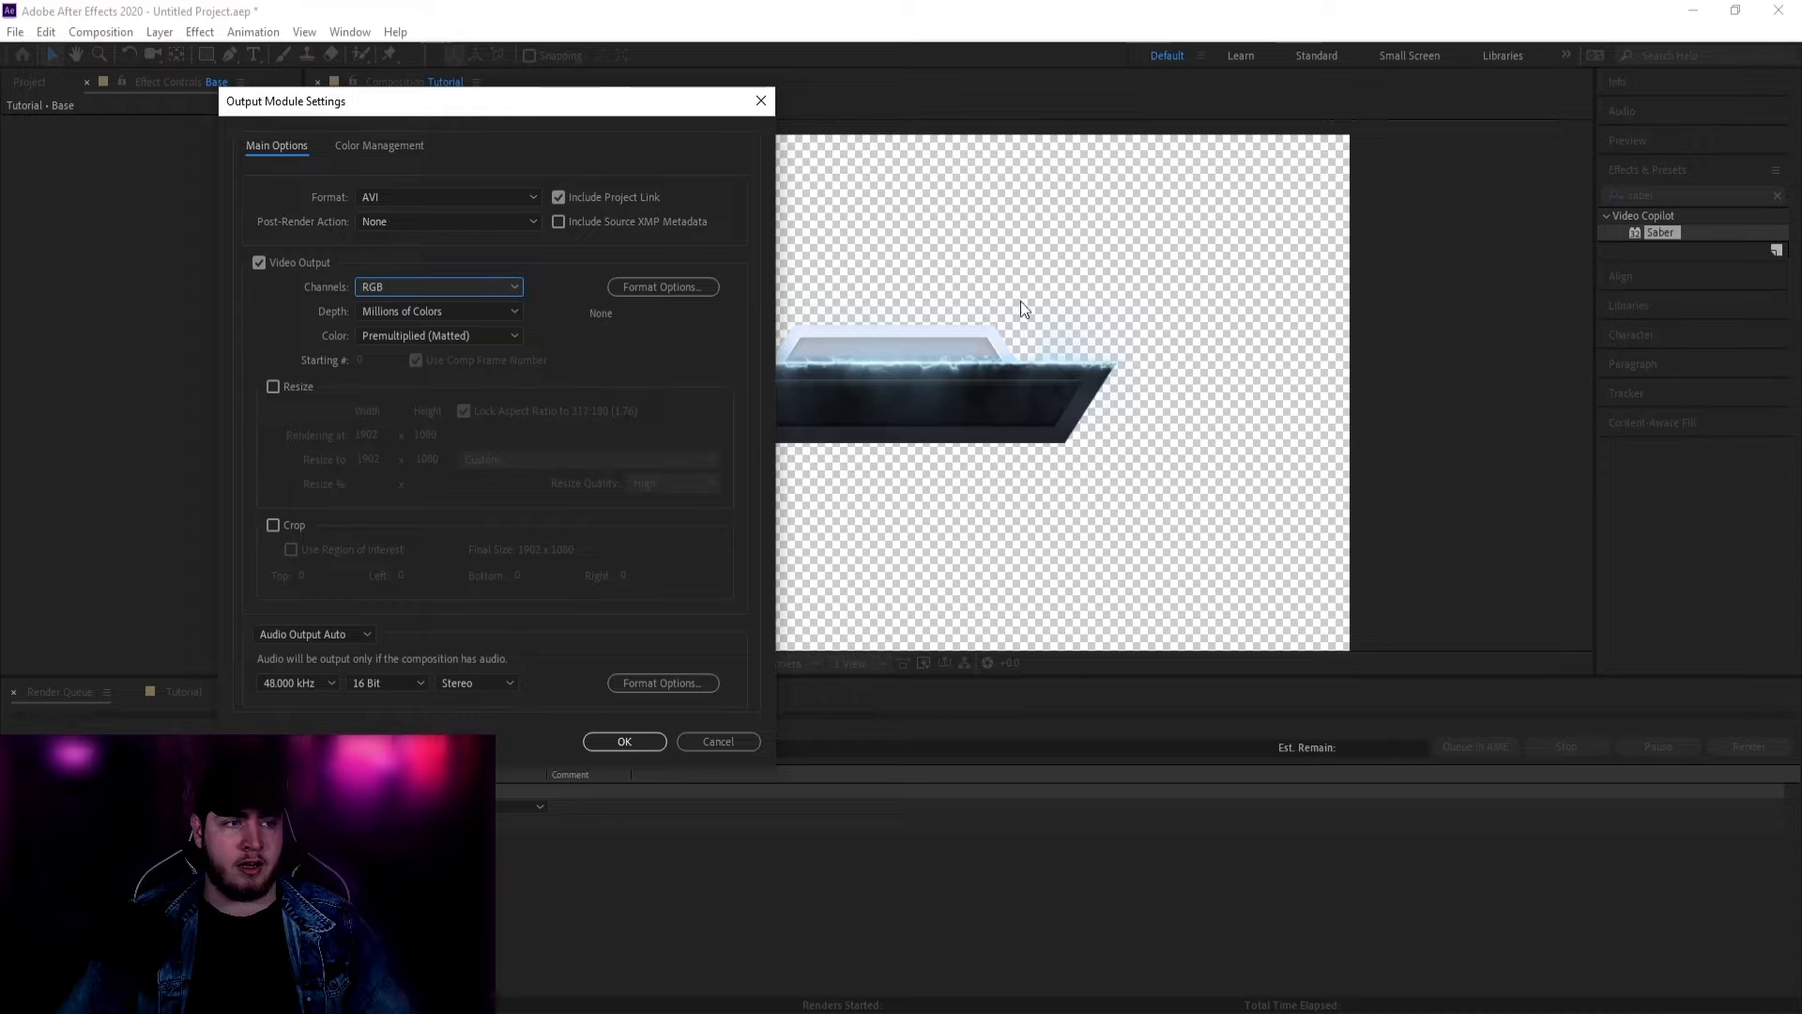
{"action": "left_click", "coordinate": [441, 287]}
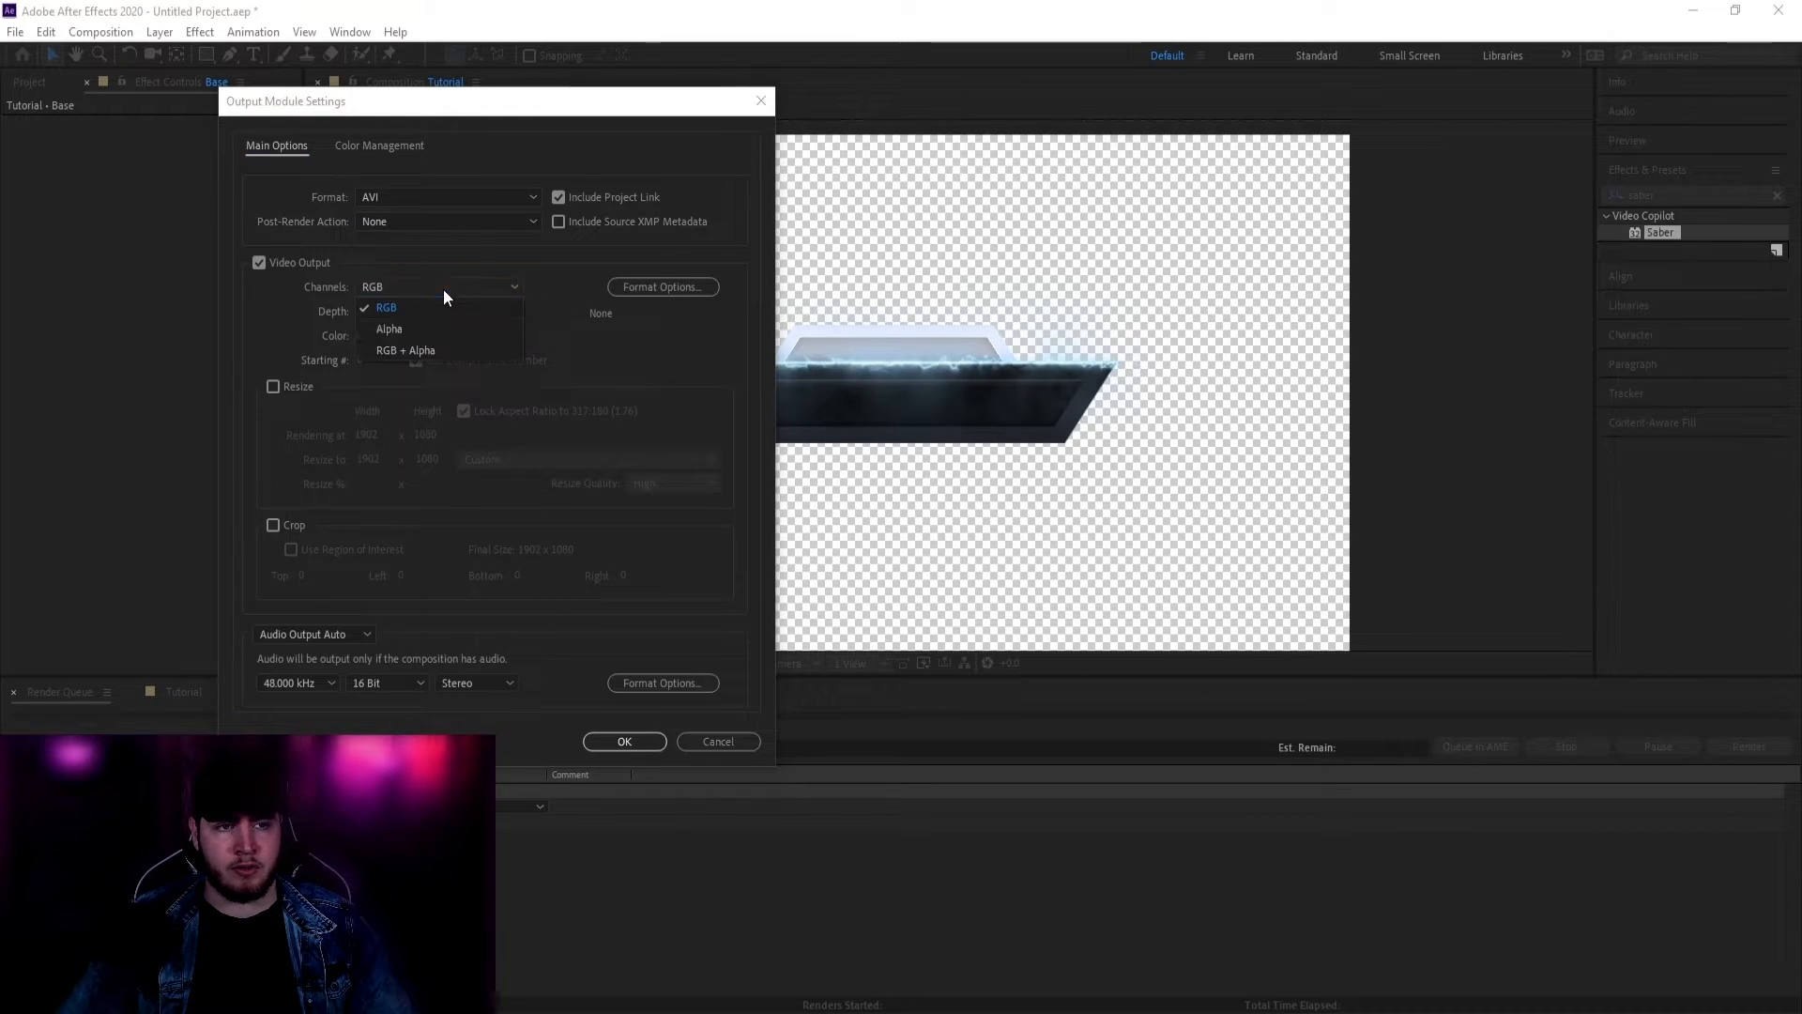
{"action": "left_click", "coordinate": [428, 350]}
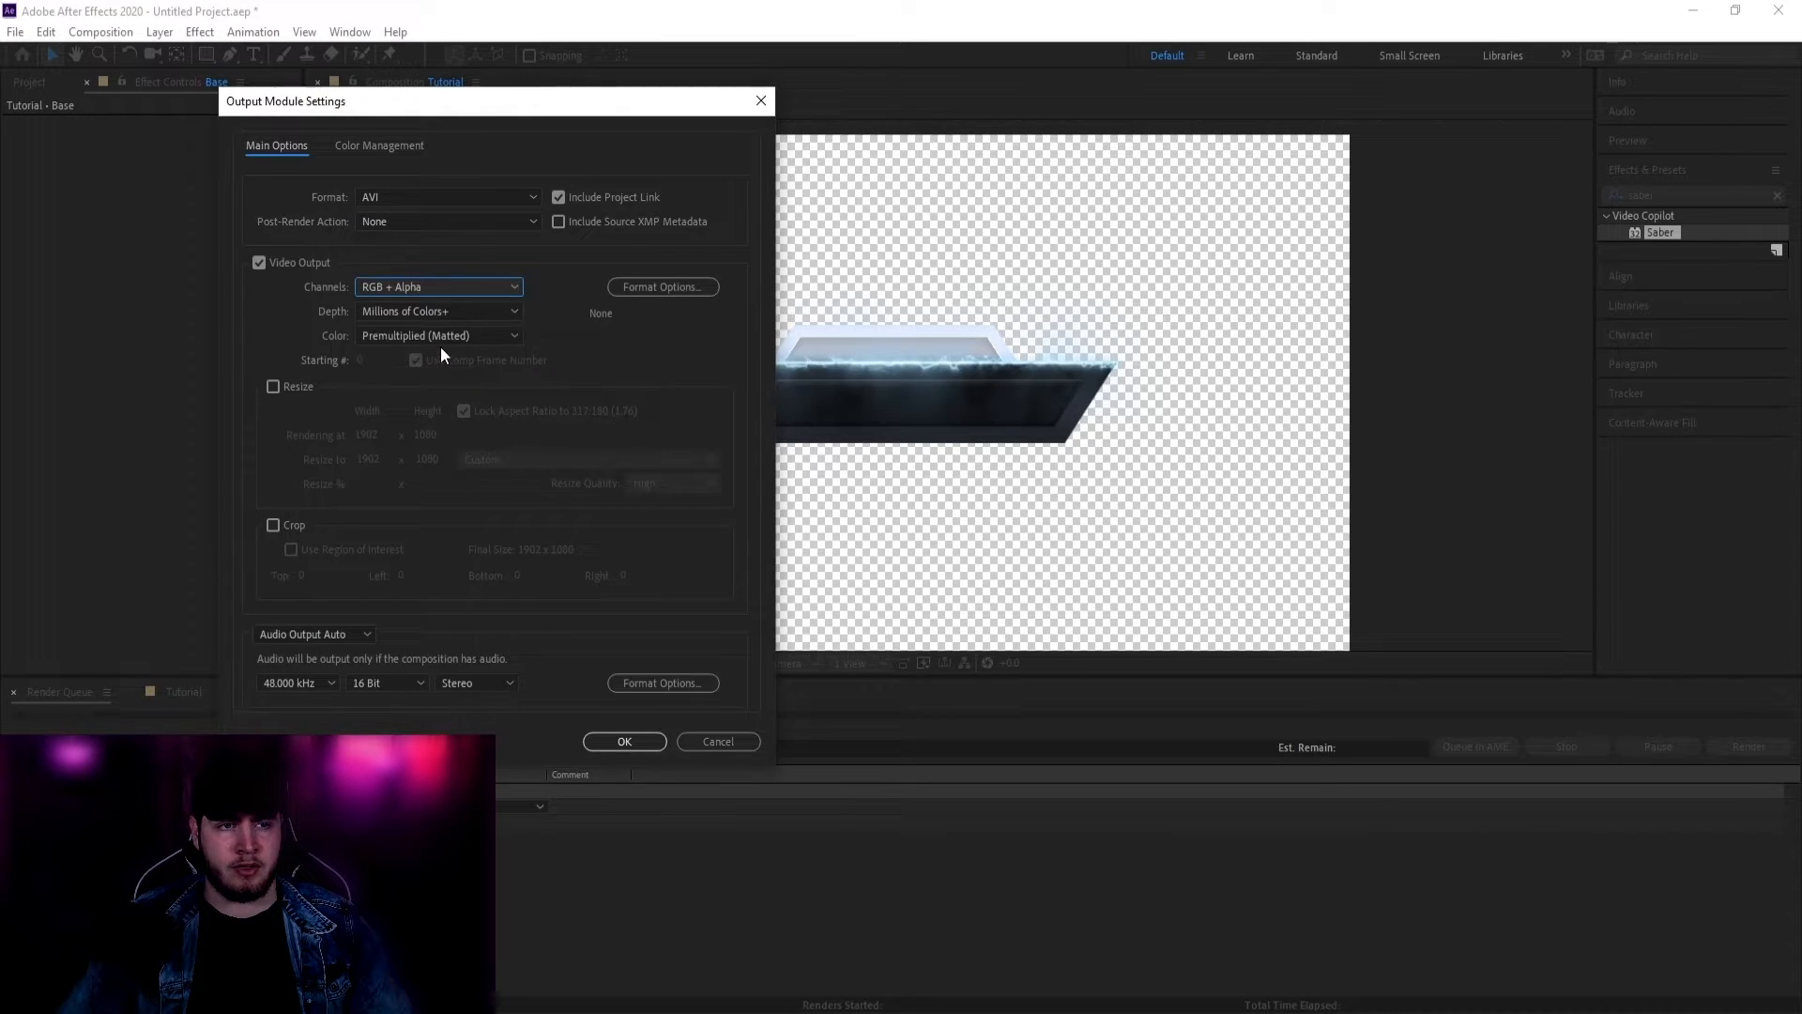
{"action": "left_click", "coordinate": [626, 741]}
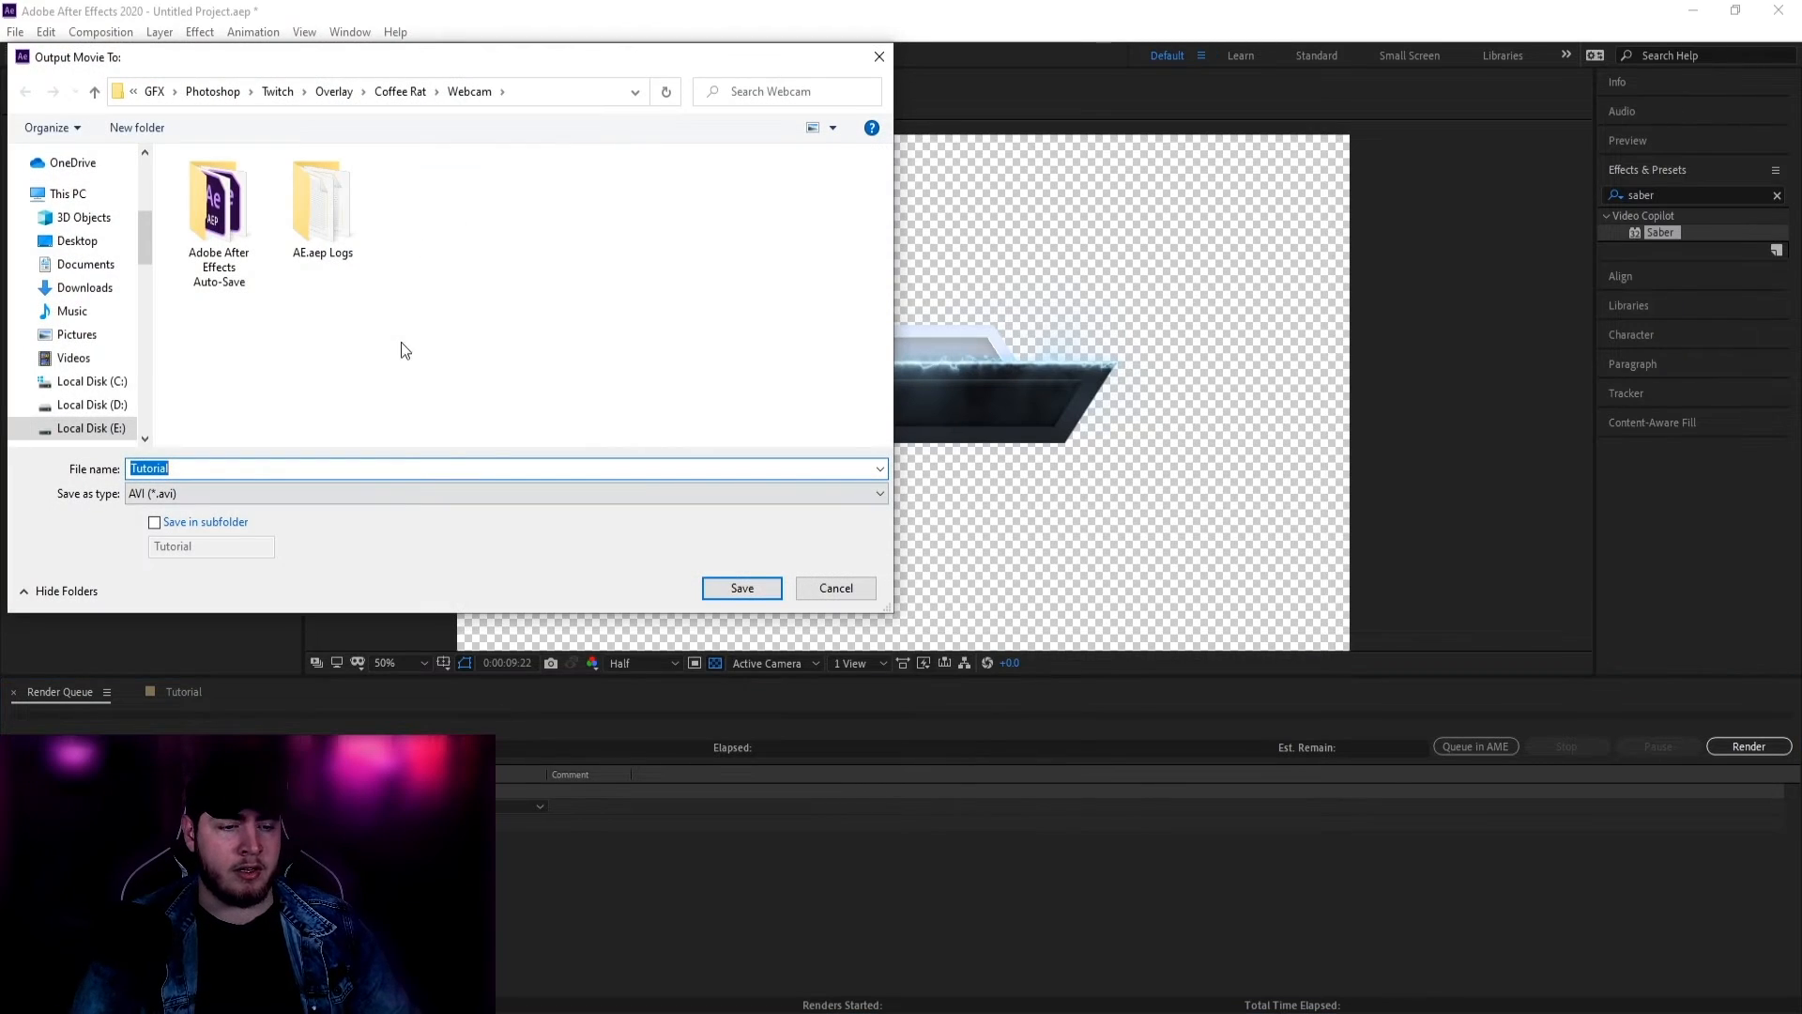
Step: Save the output as Tutorial AVI in the Desktop folder and click Render in the Render Queue
{"action": "scroll", "coordinate": [88, 194], "scroll_direction": "up", "scroll_amount": 5}
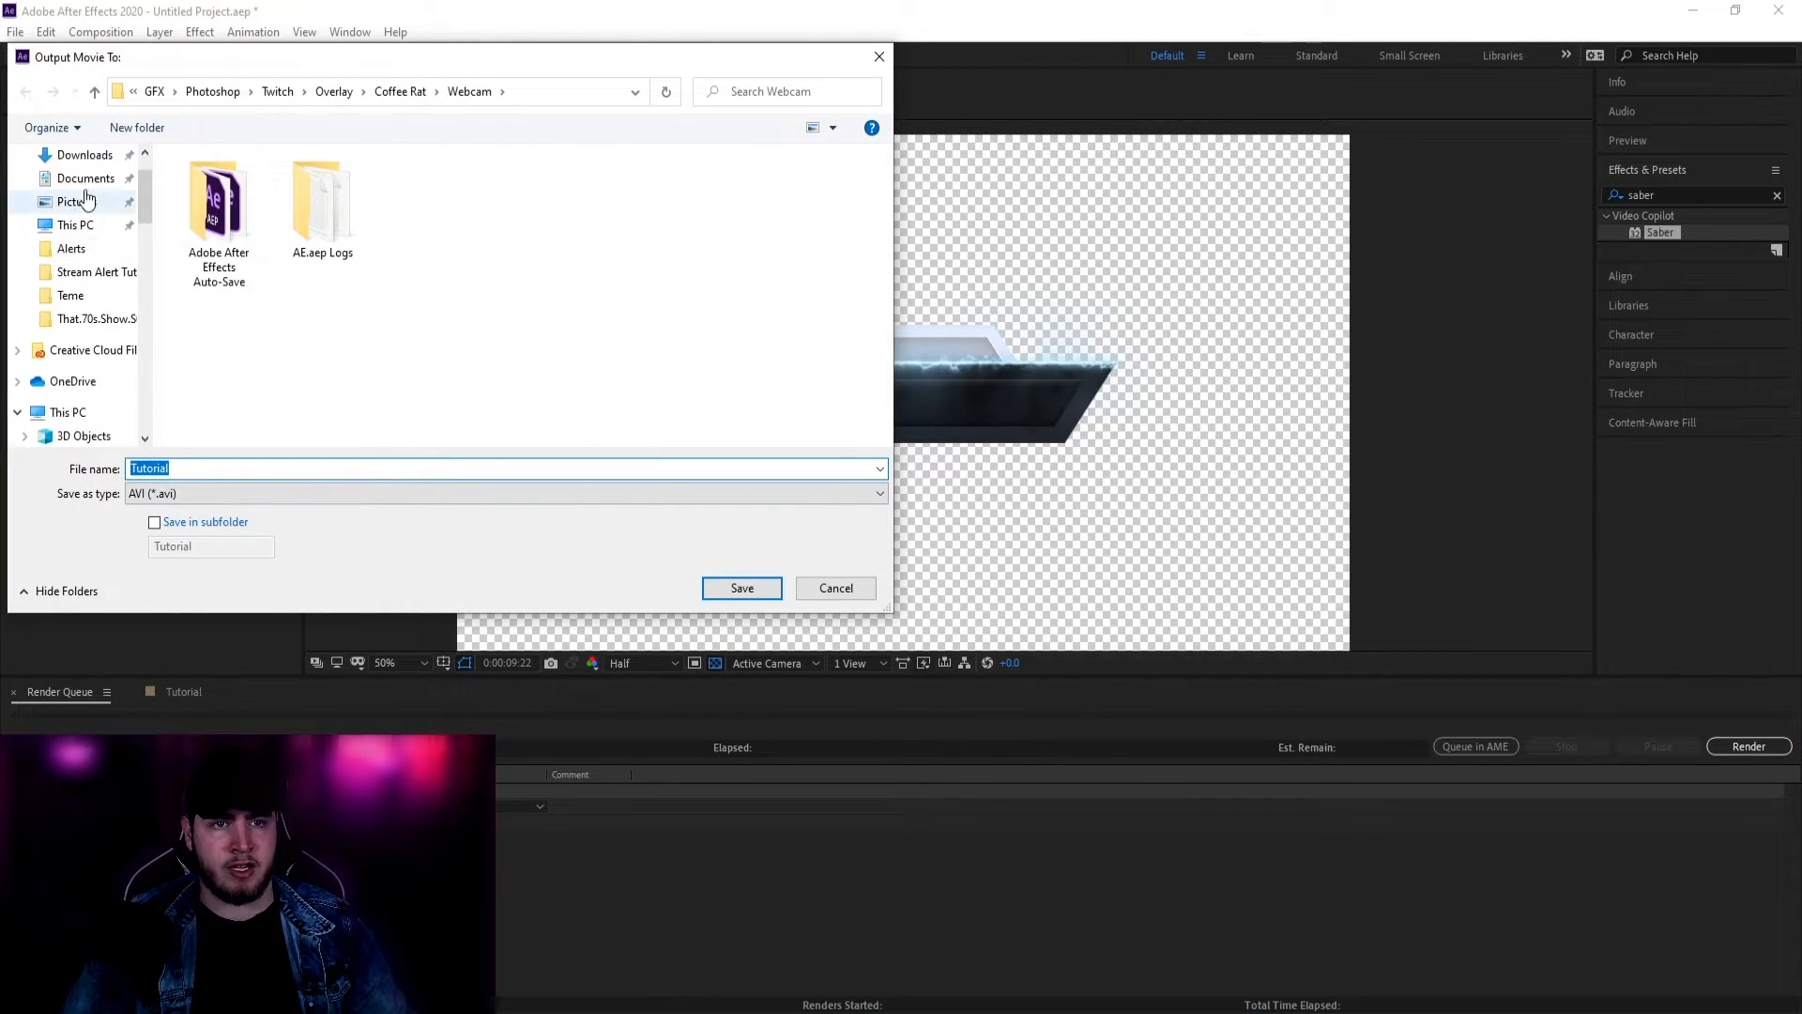
{"action": "left_click", "coordinate": [75, 193]}
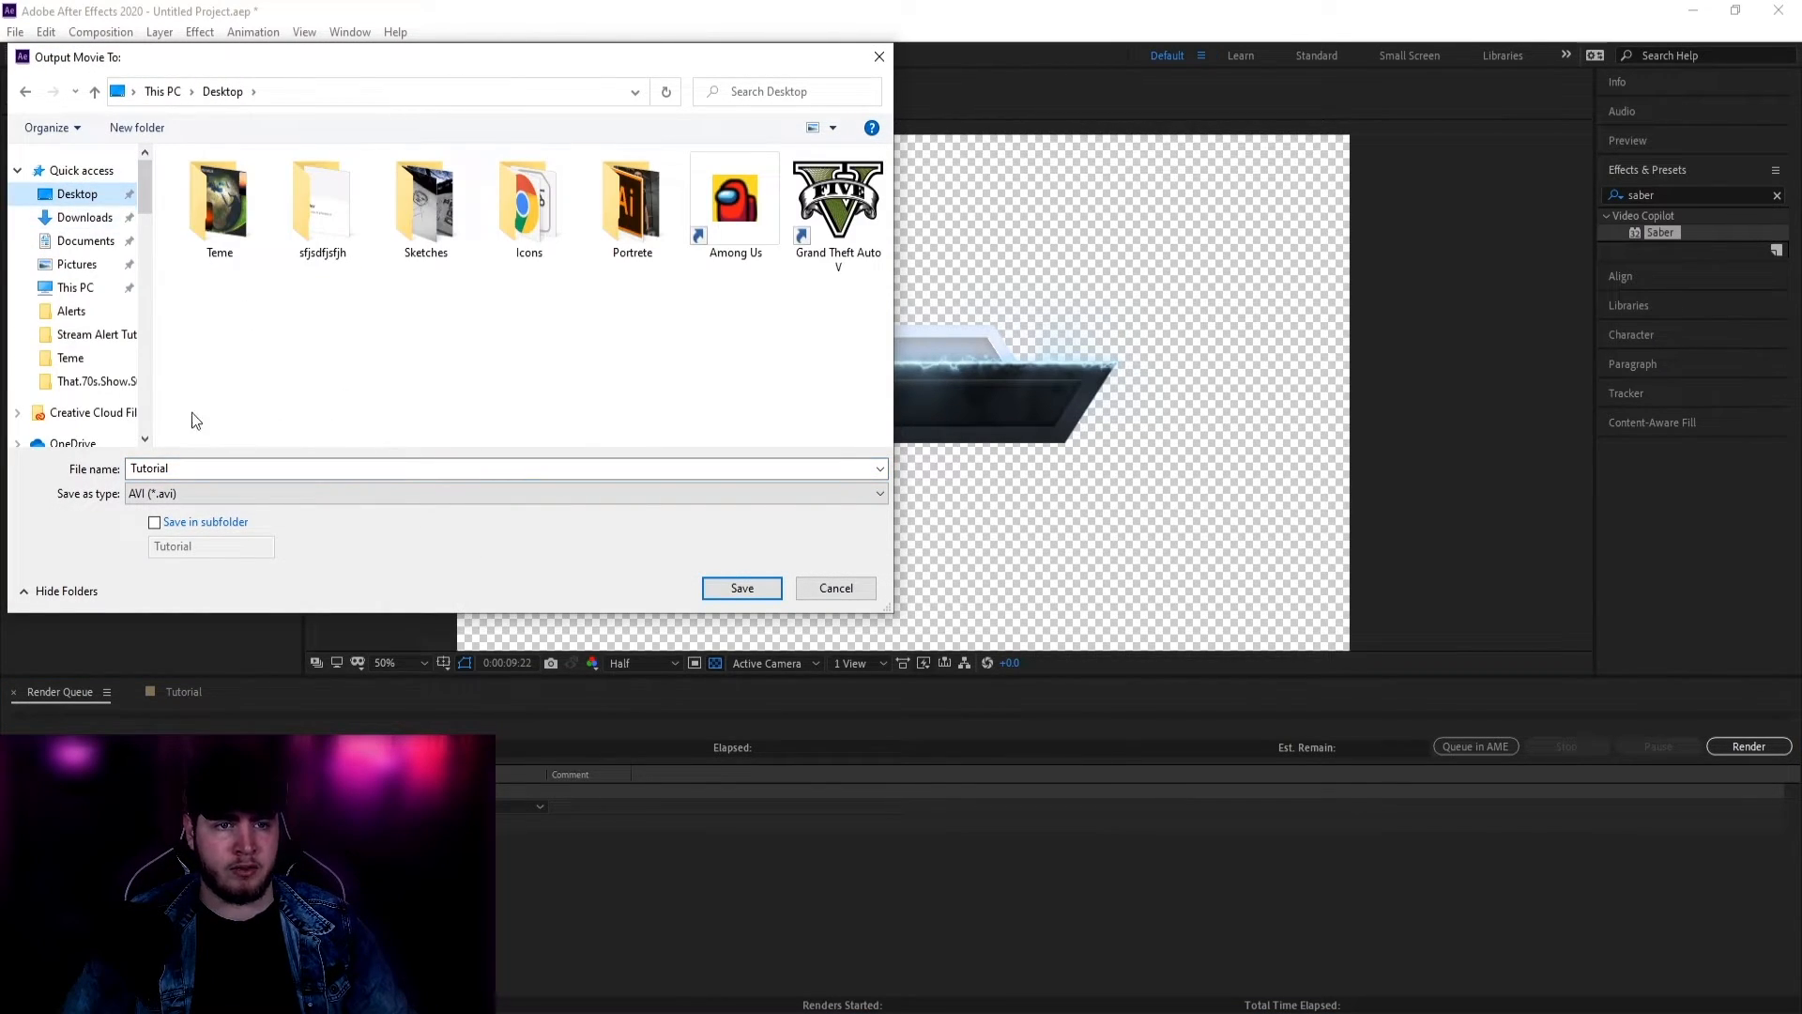
{"action": "double_click", "coordinate": [256, 469]}
{"action": "left_click", "coordinate": [741, 588]}
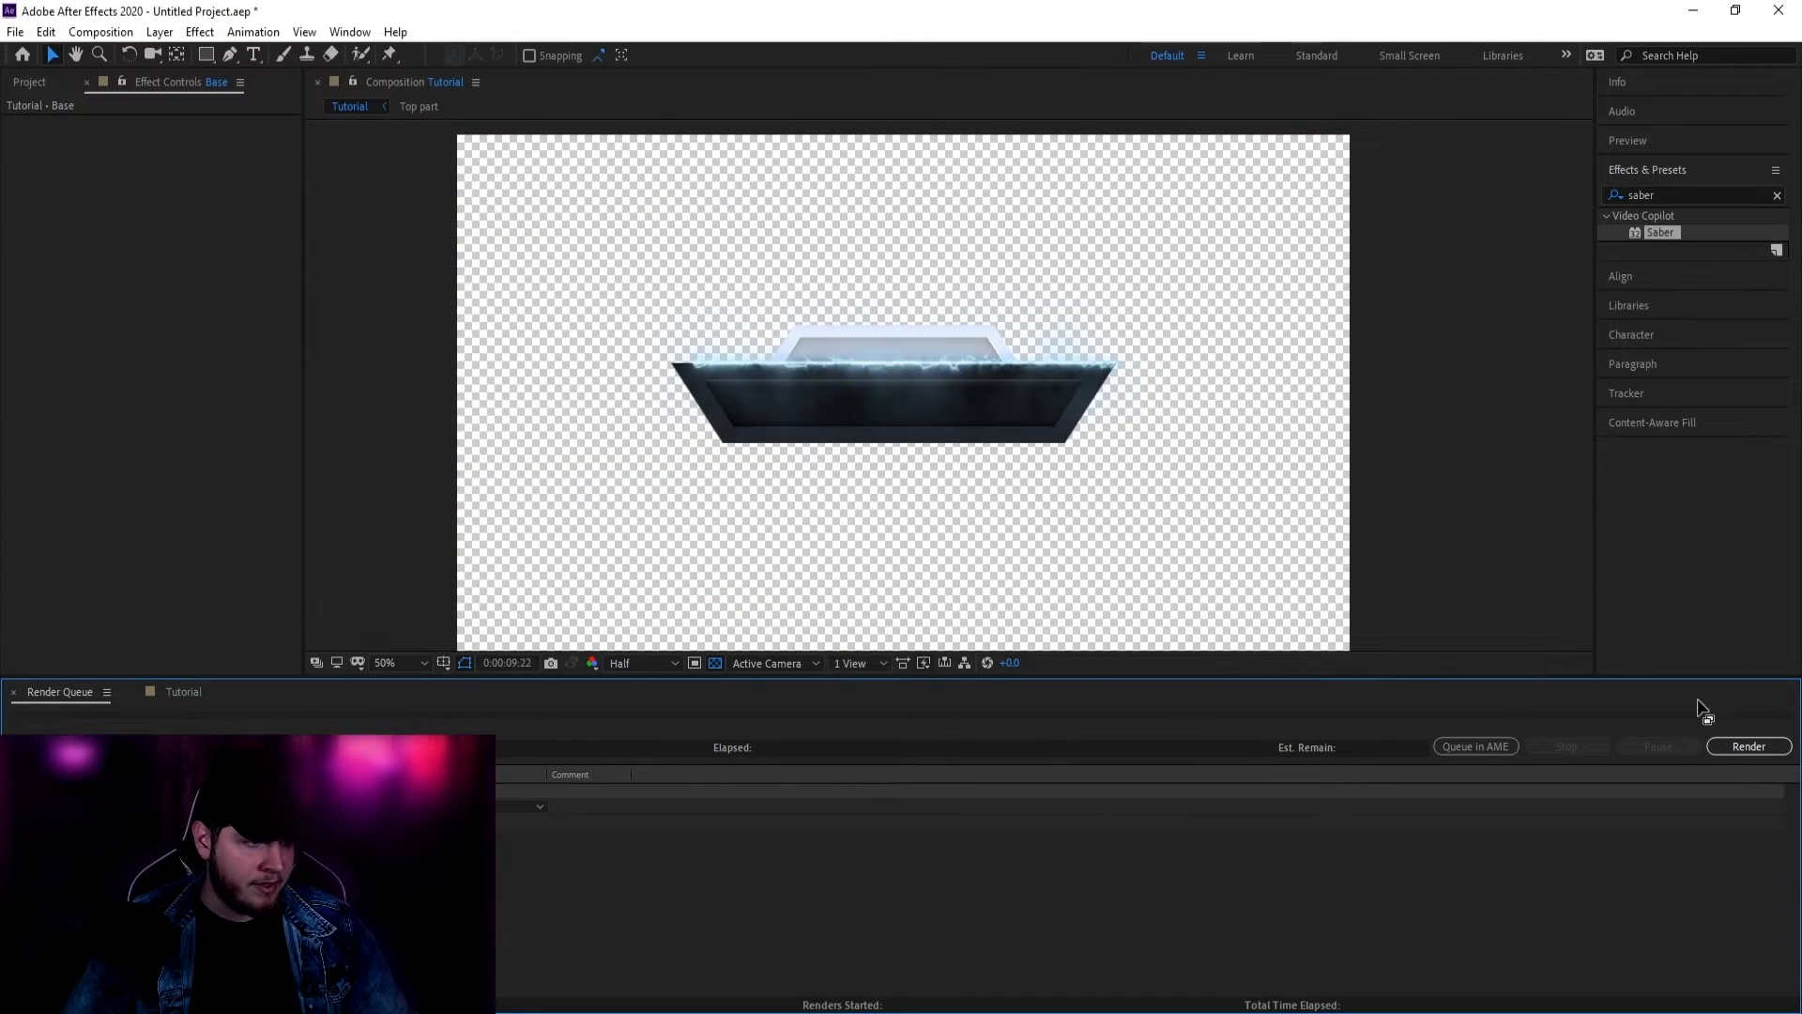
{"action": "left_click", "coordinate": [1750, 748]}
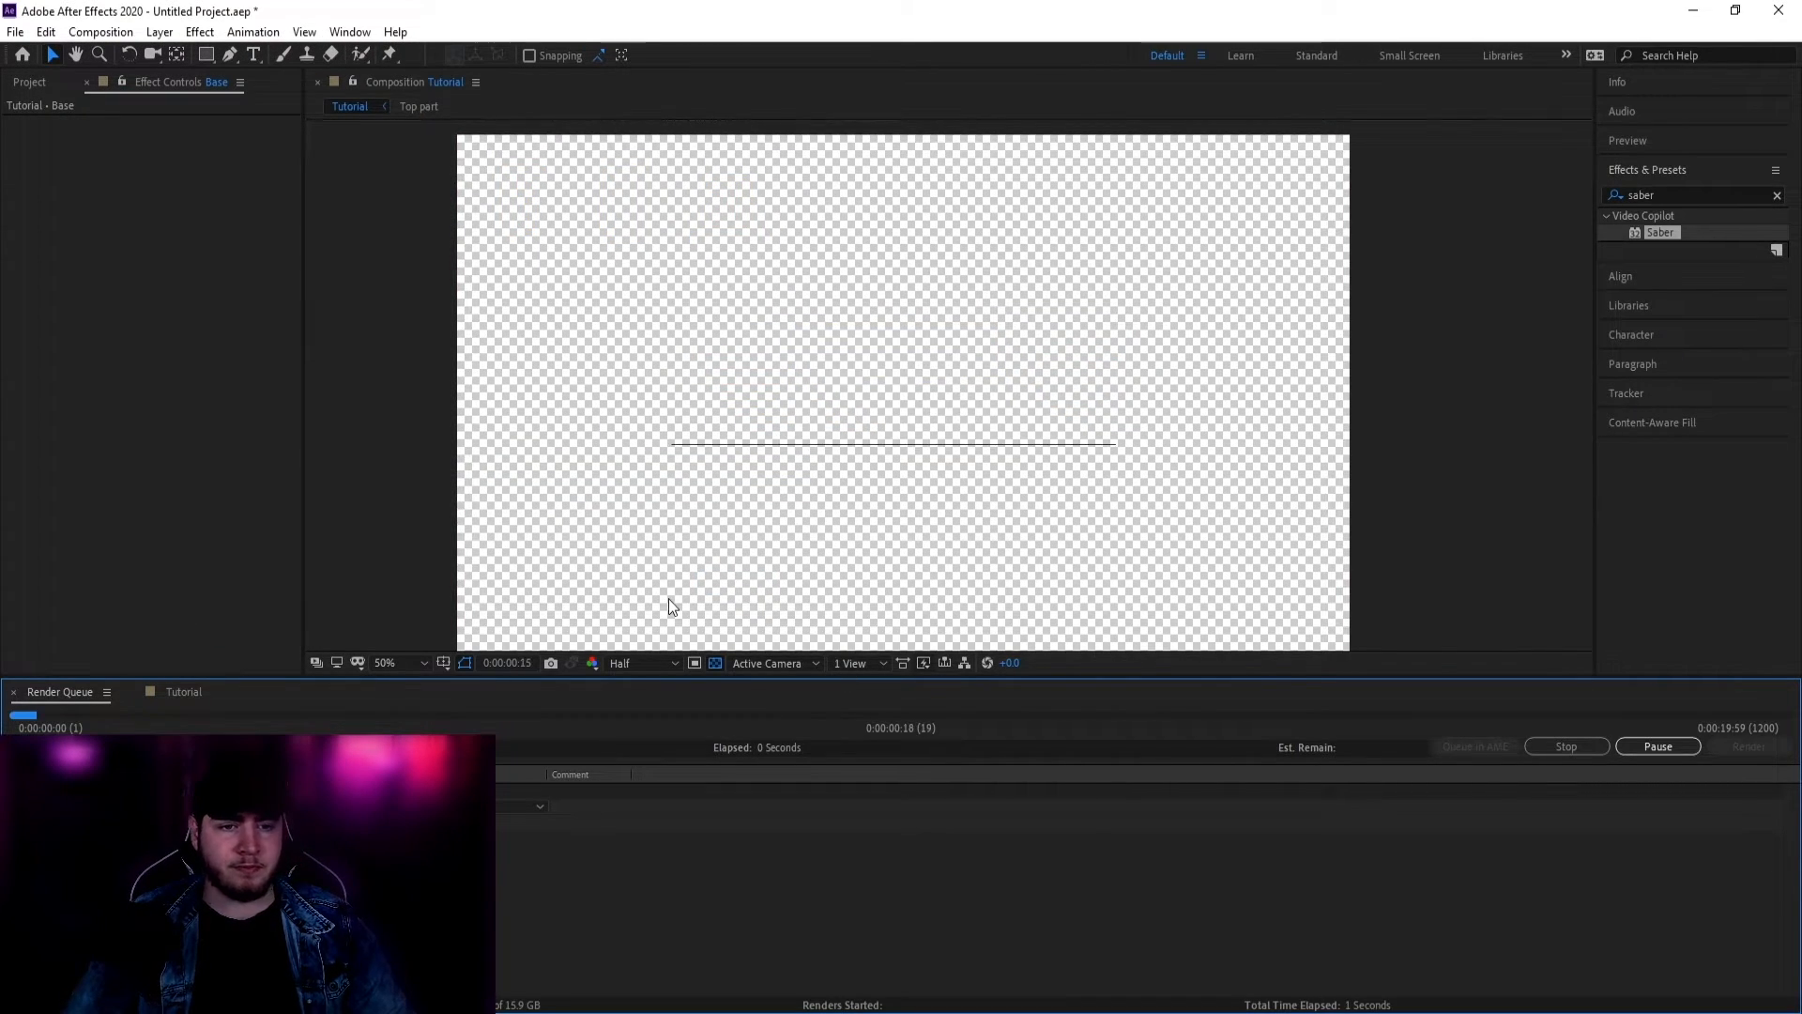